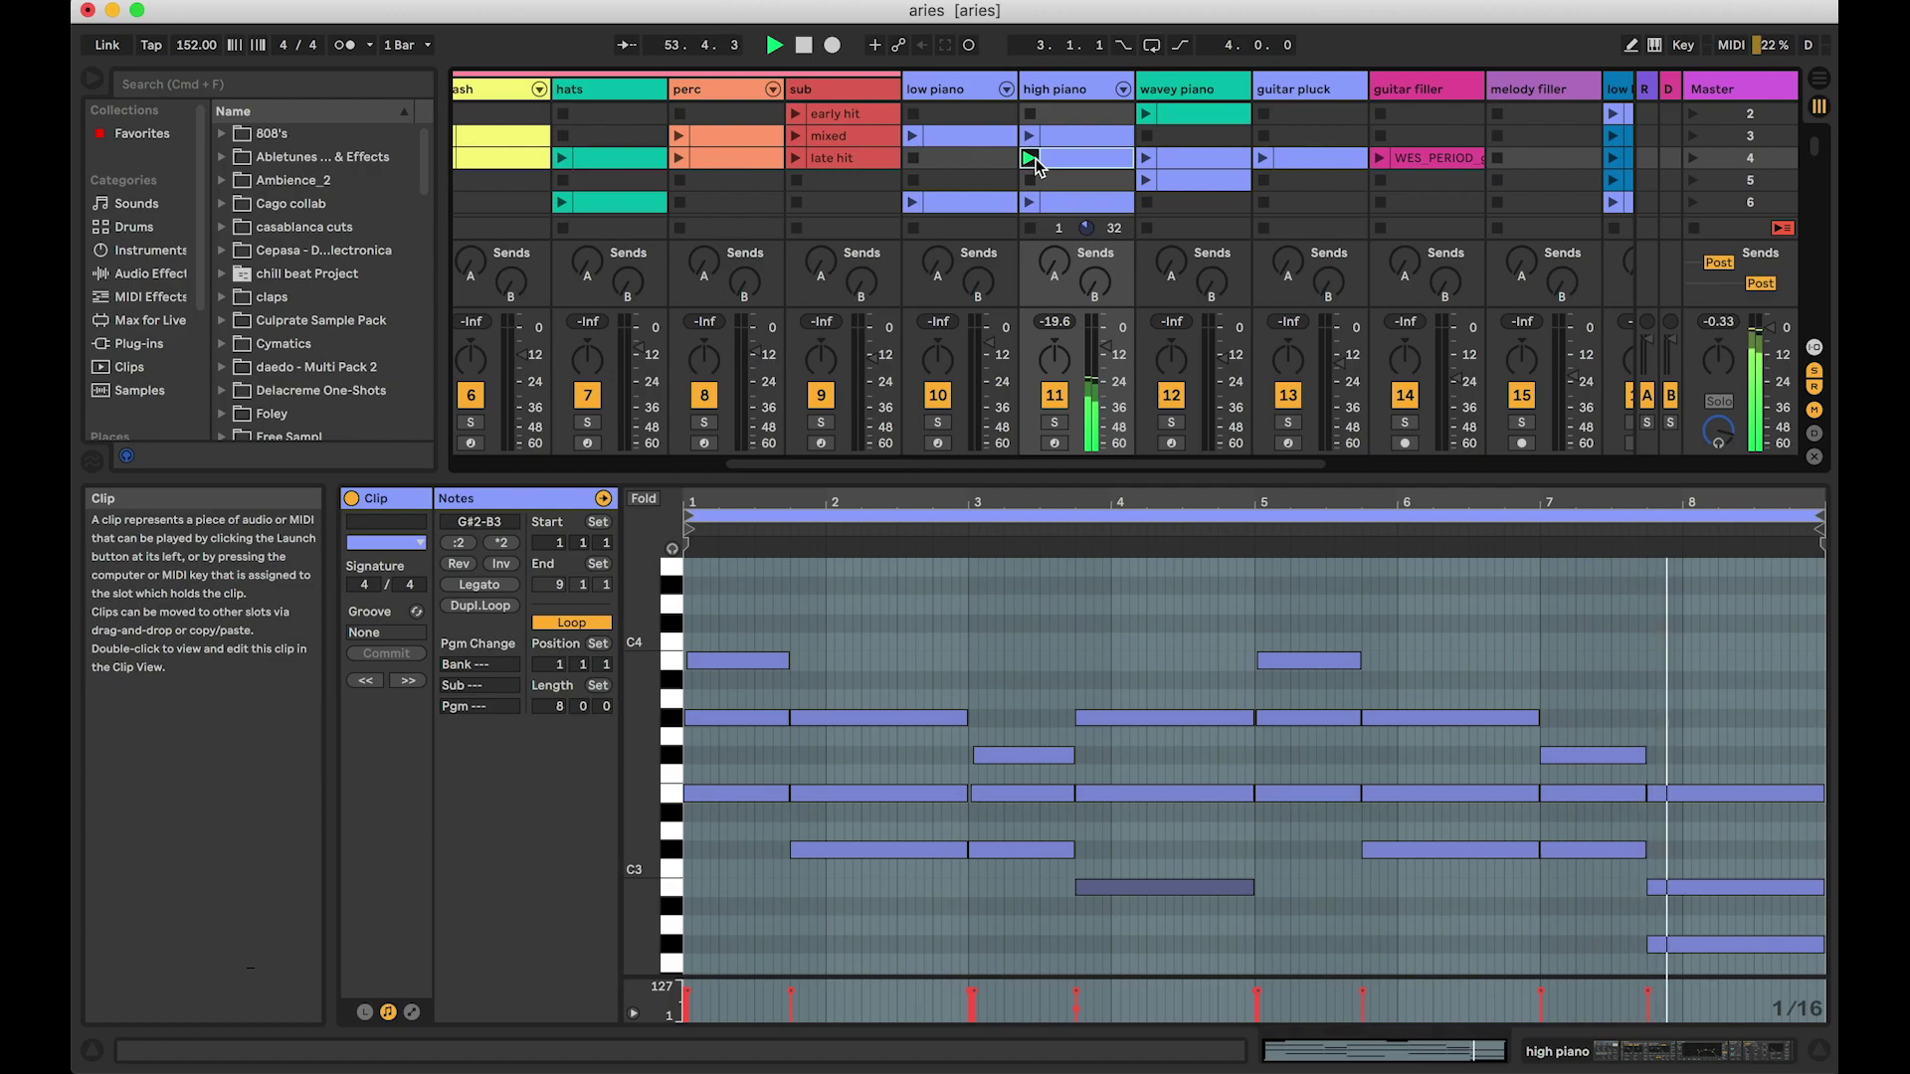
# Step: Stop playback, then solo the wavey piano track and examine its device chain
pyautogui.press('space')
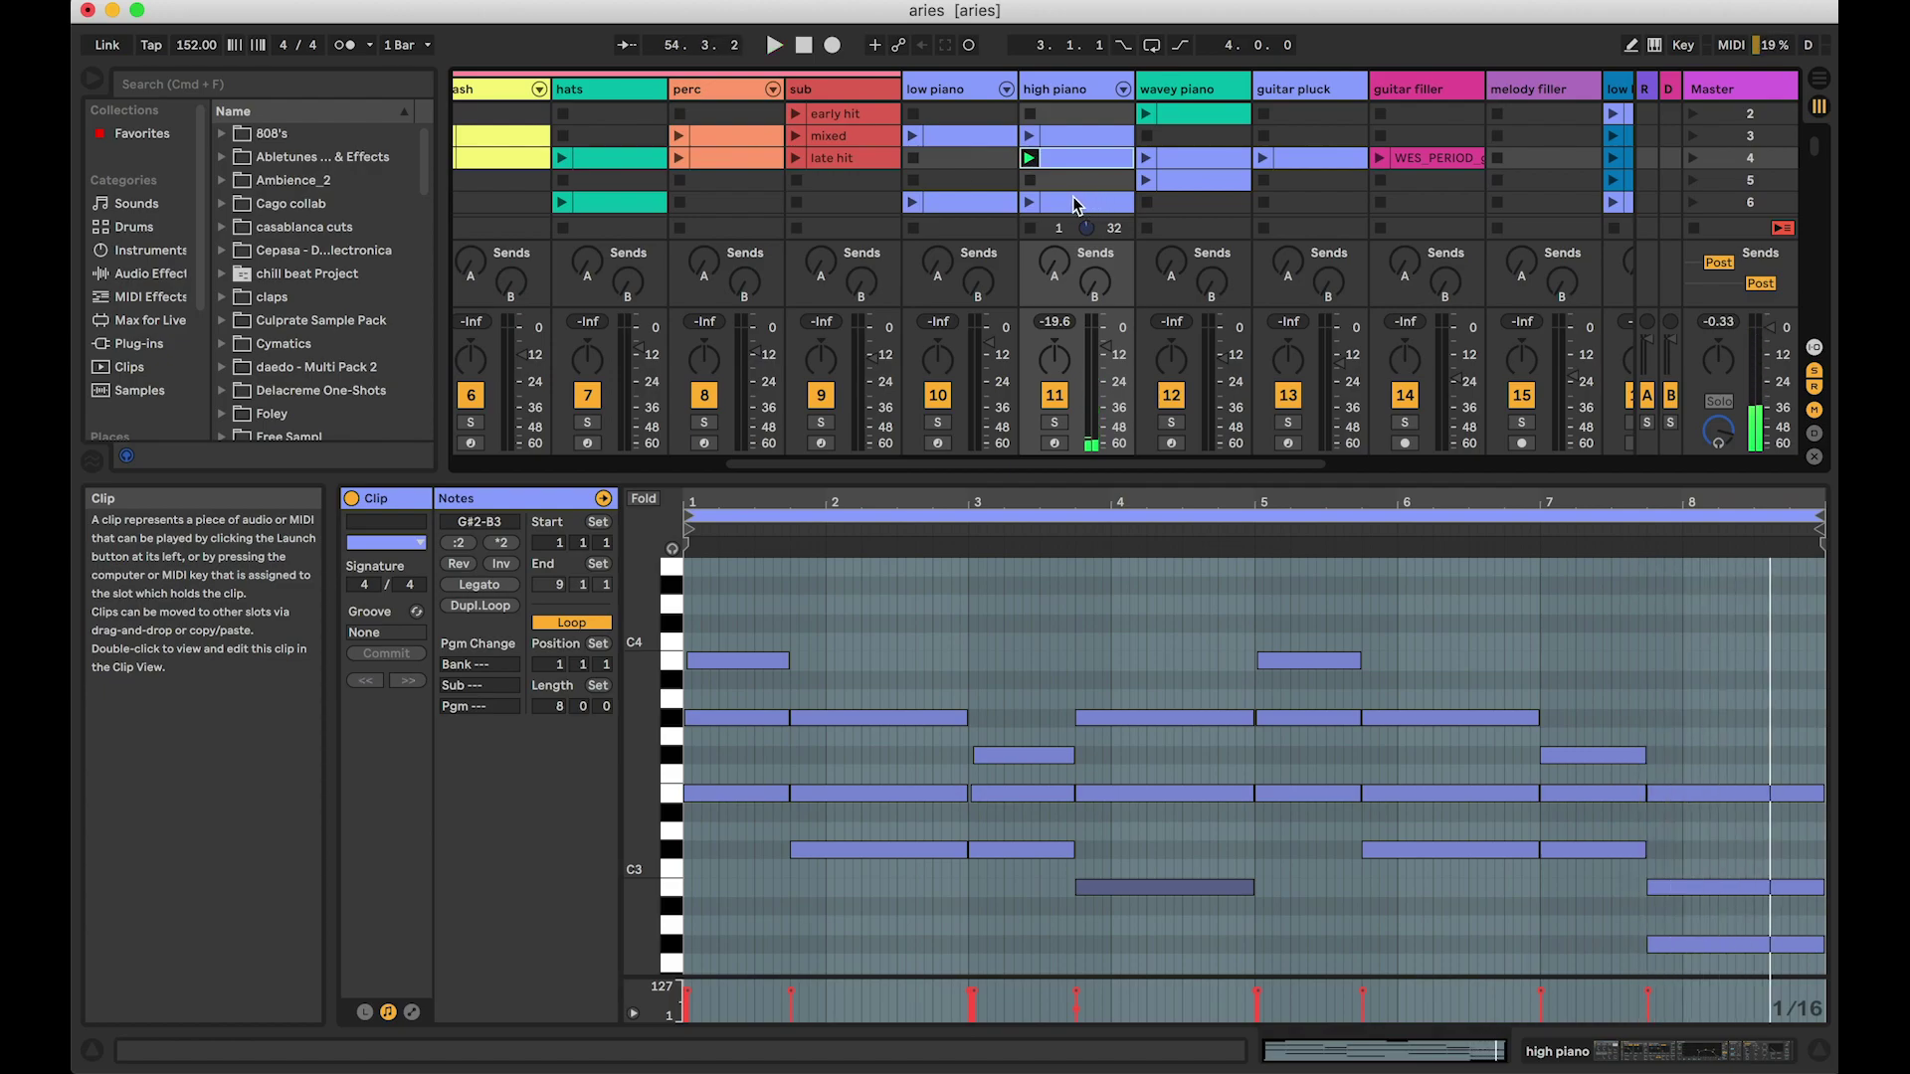
pyautogui.hscroll(2, 1047, 183)
pyautogui.click(1059, 92)
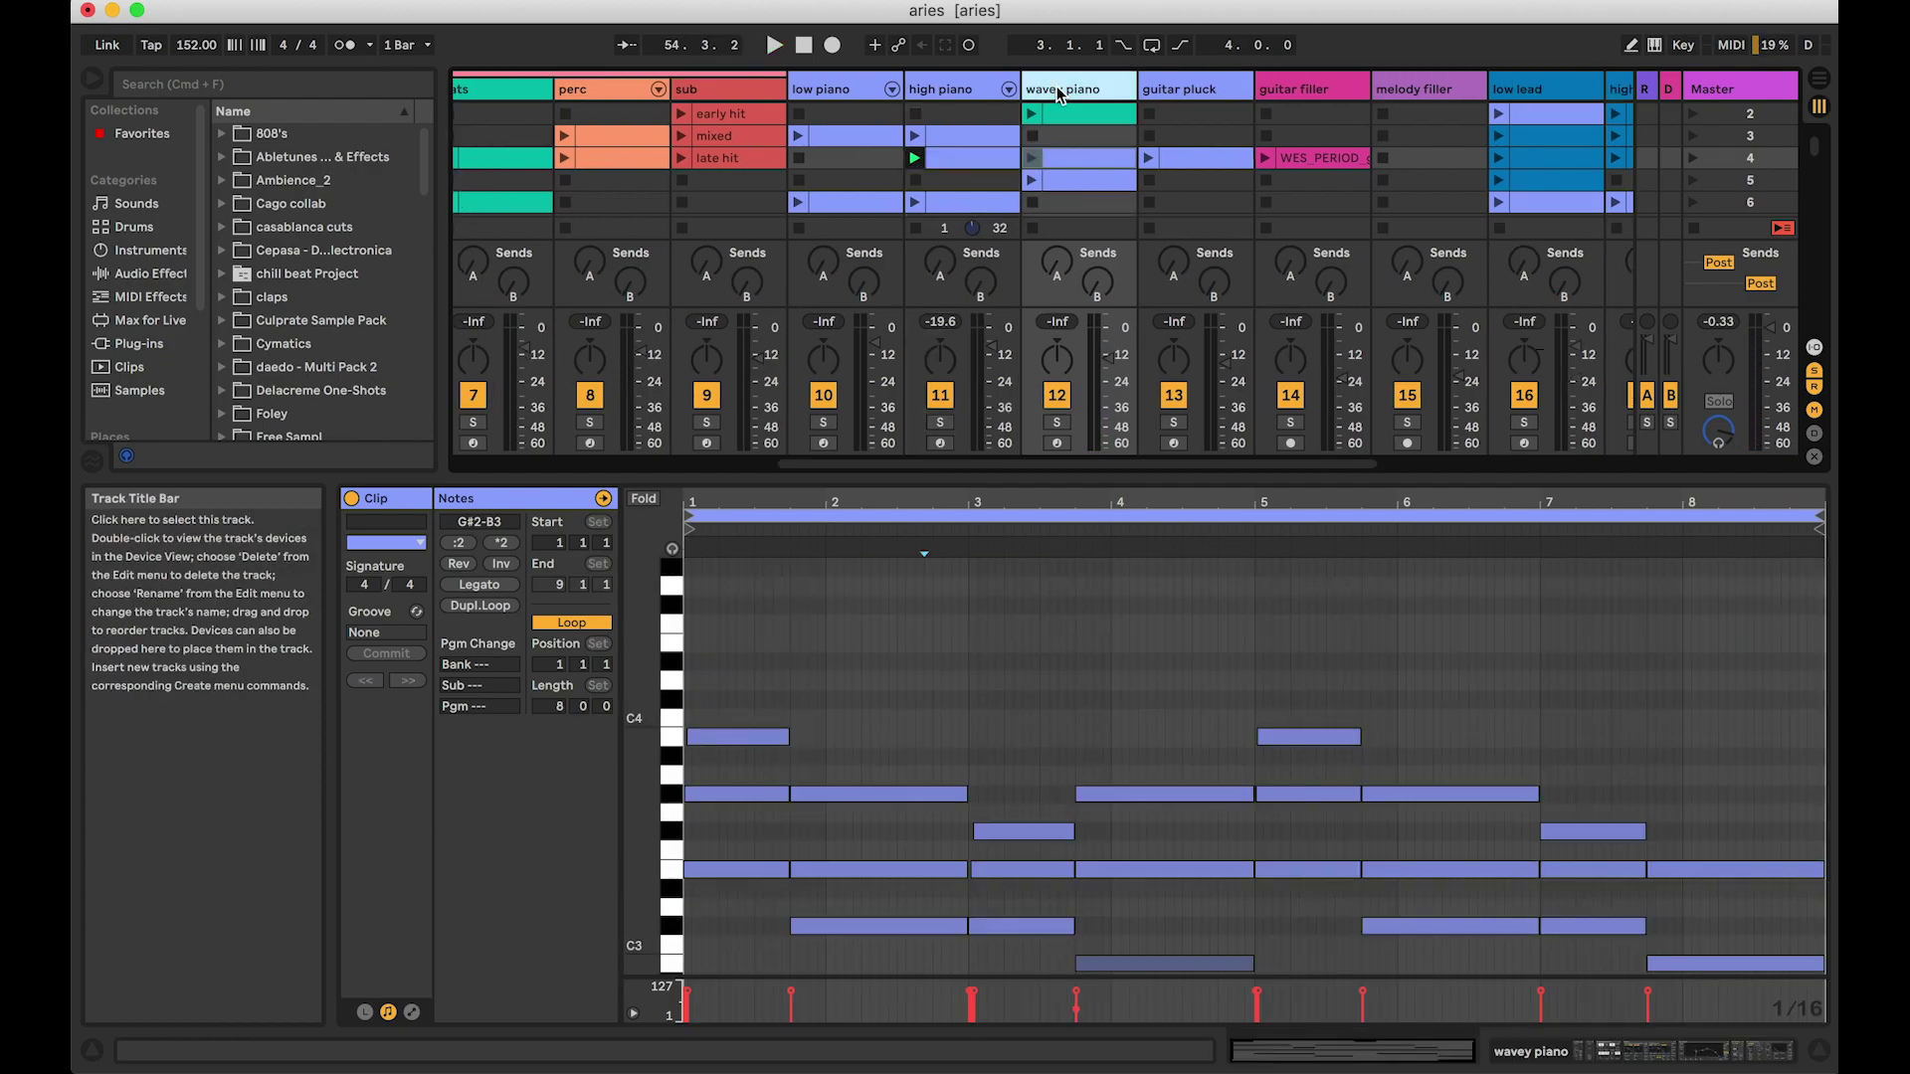
pyautogui.click(1056, 421)
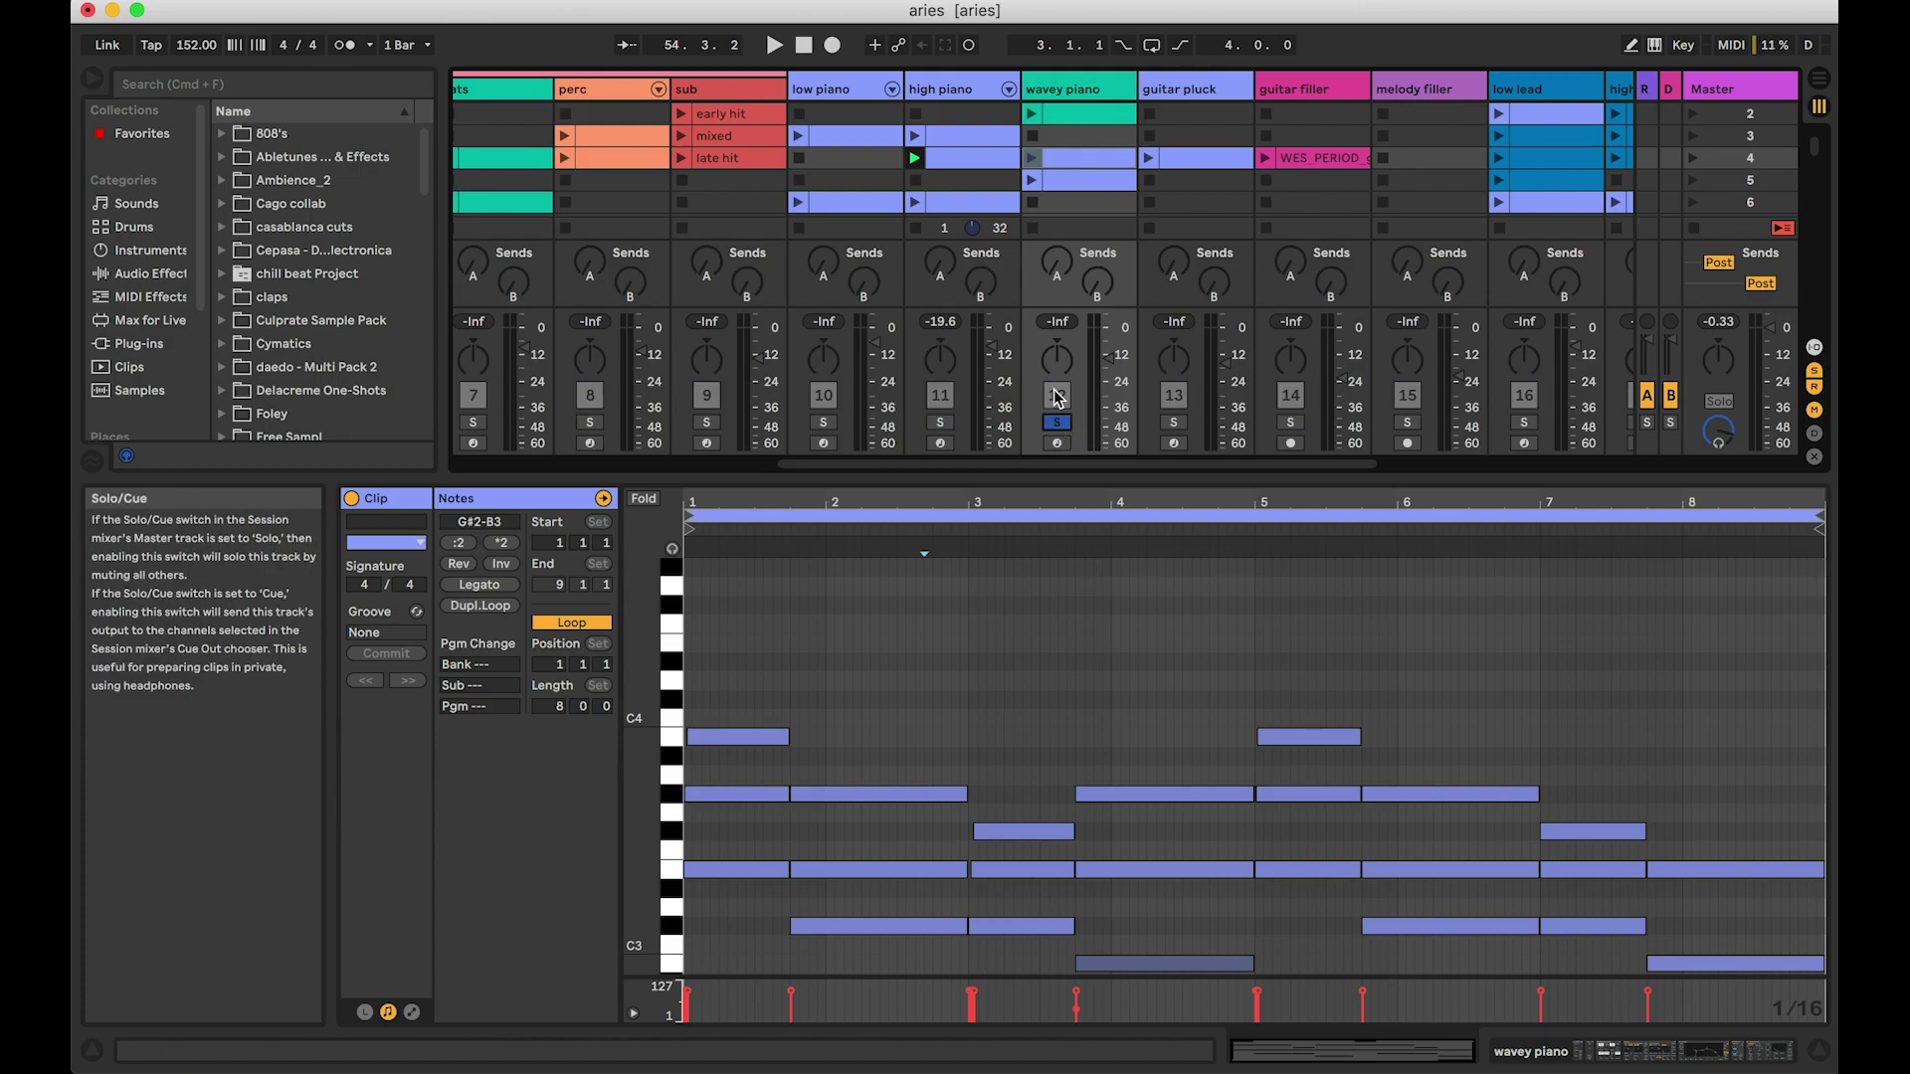
pyautogui.doubleClick(1060, 92)
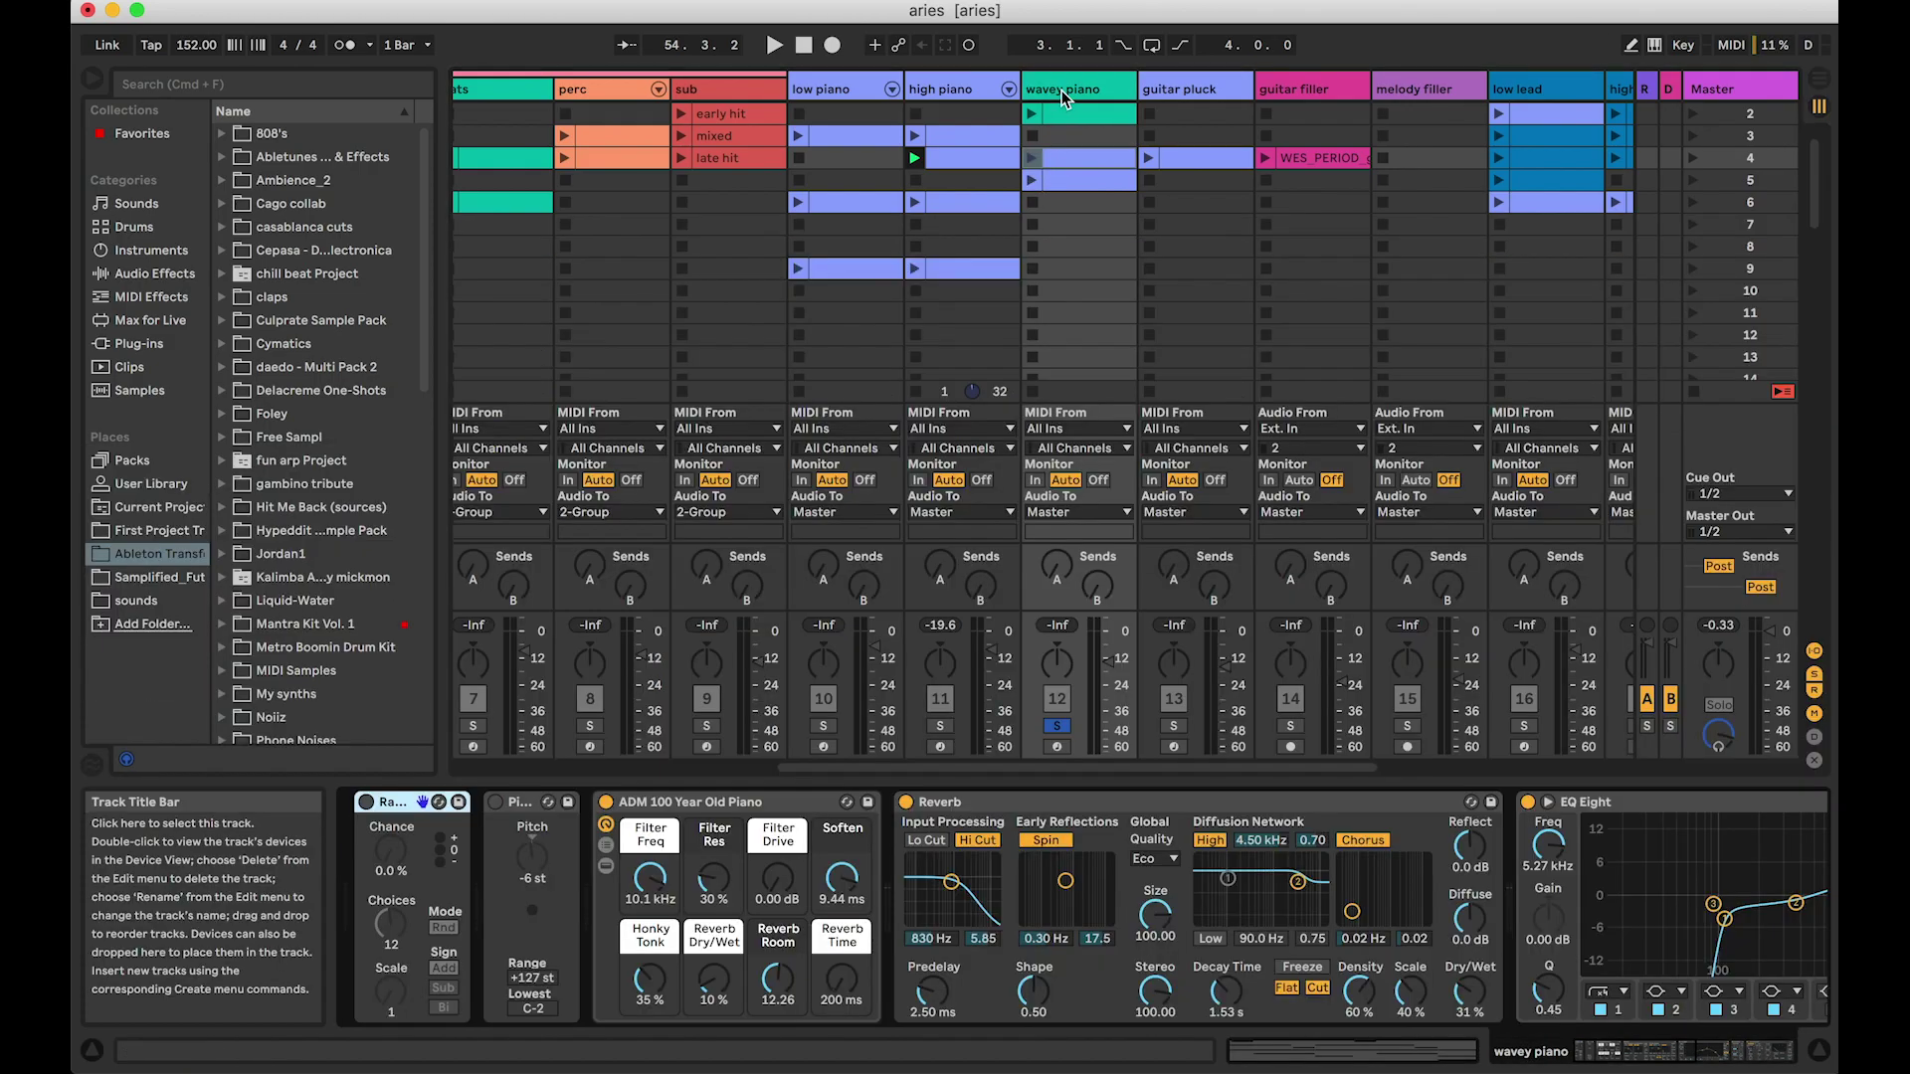
pyautogui.hscroll(2, 682, 1006)
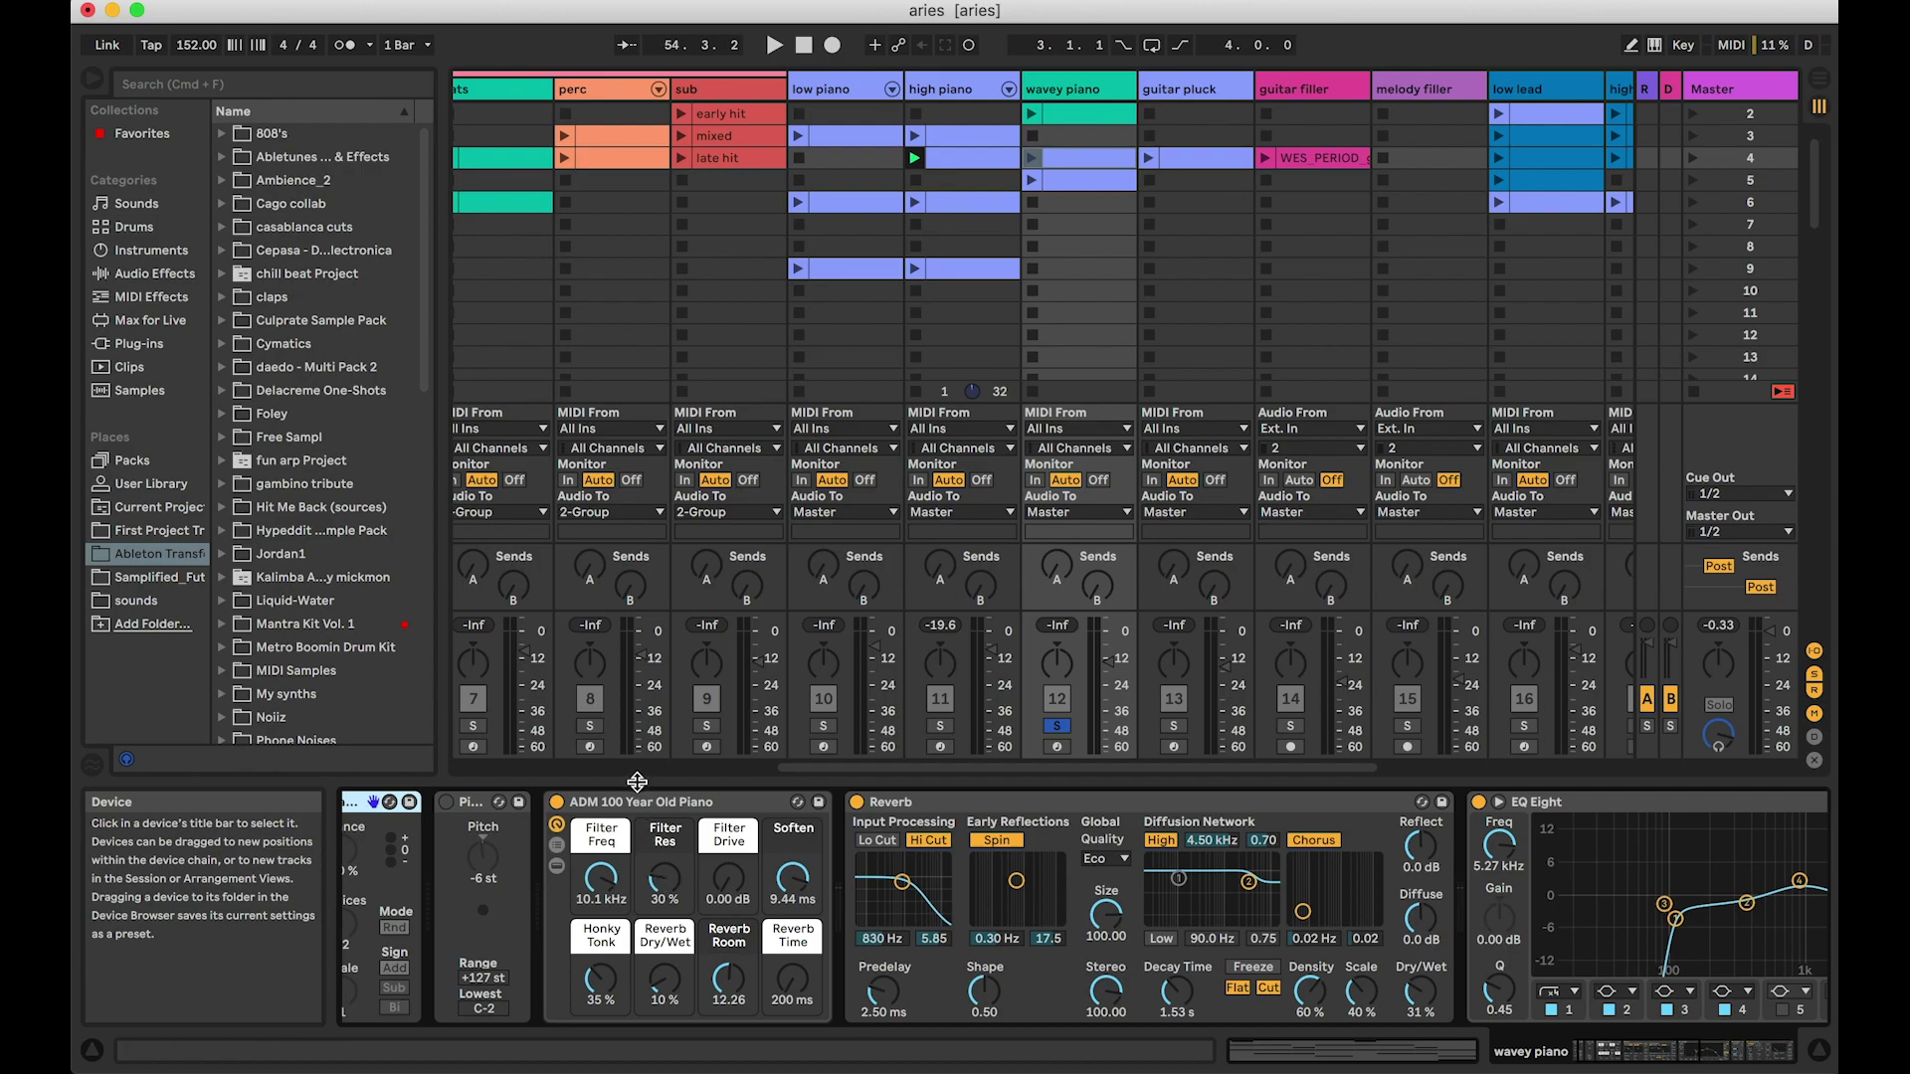
# Step: Play the wavey piano's scene 4 clip in solo, unsolo the track to hear it with the high piano, and stop playback
pyautogui.click(1035, 159)
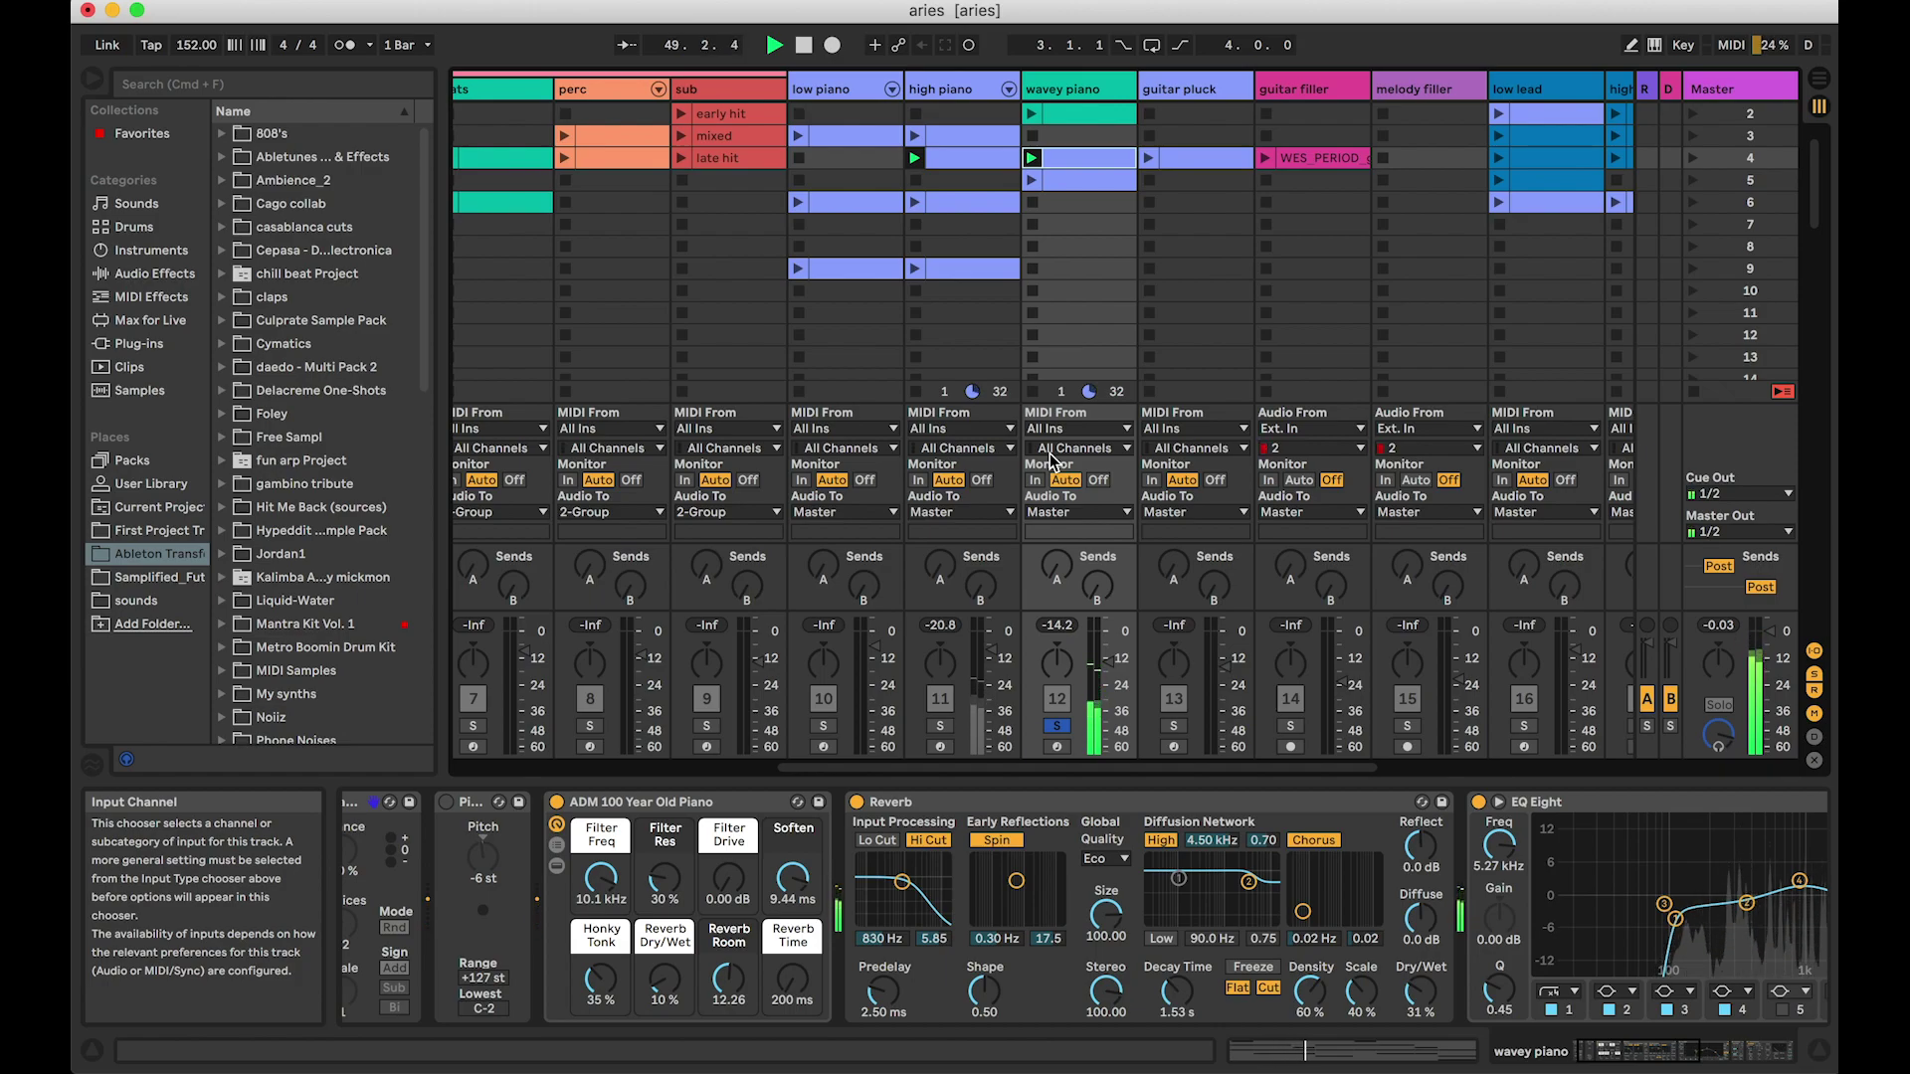
pyautogui.click(1057, 727)
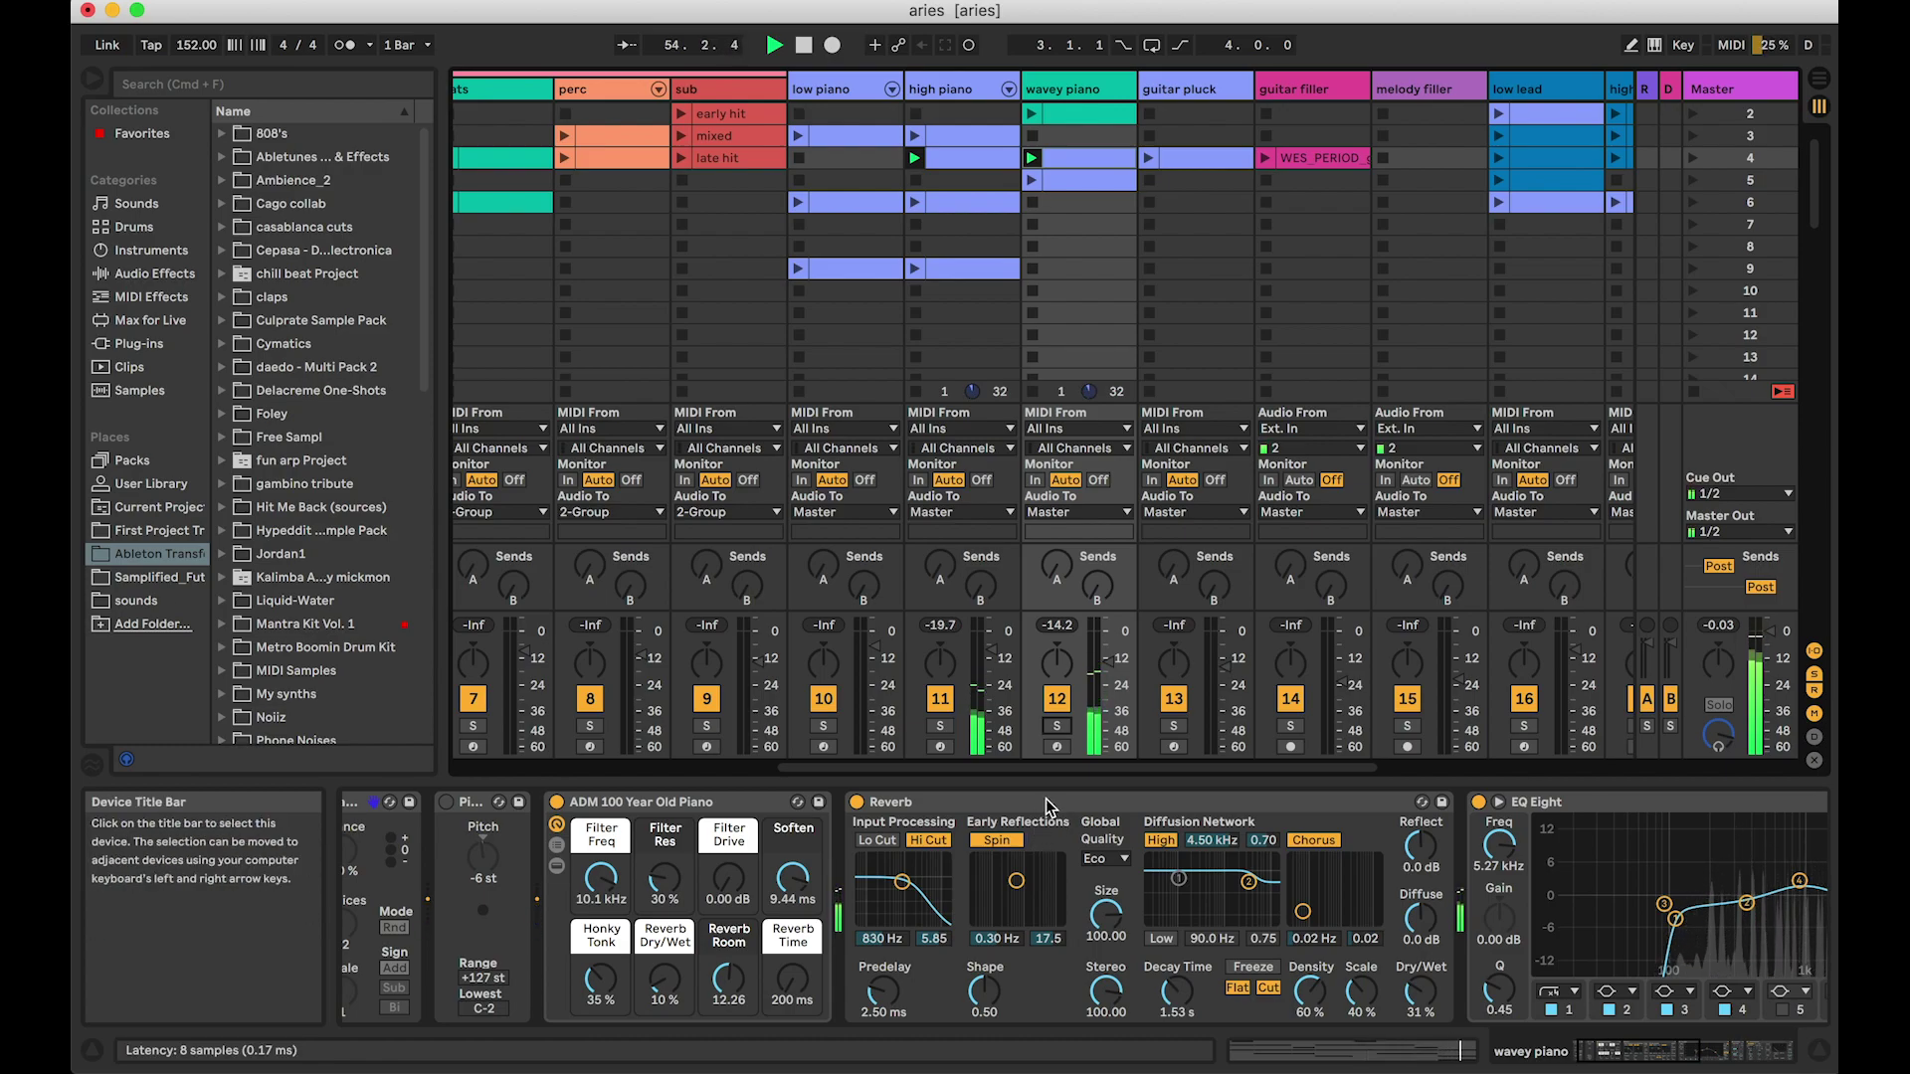
pyautogui.press('space')
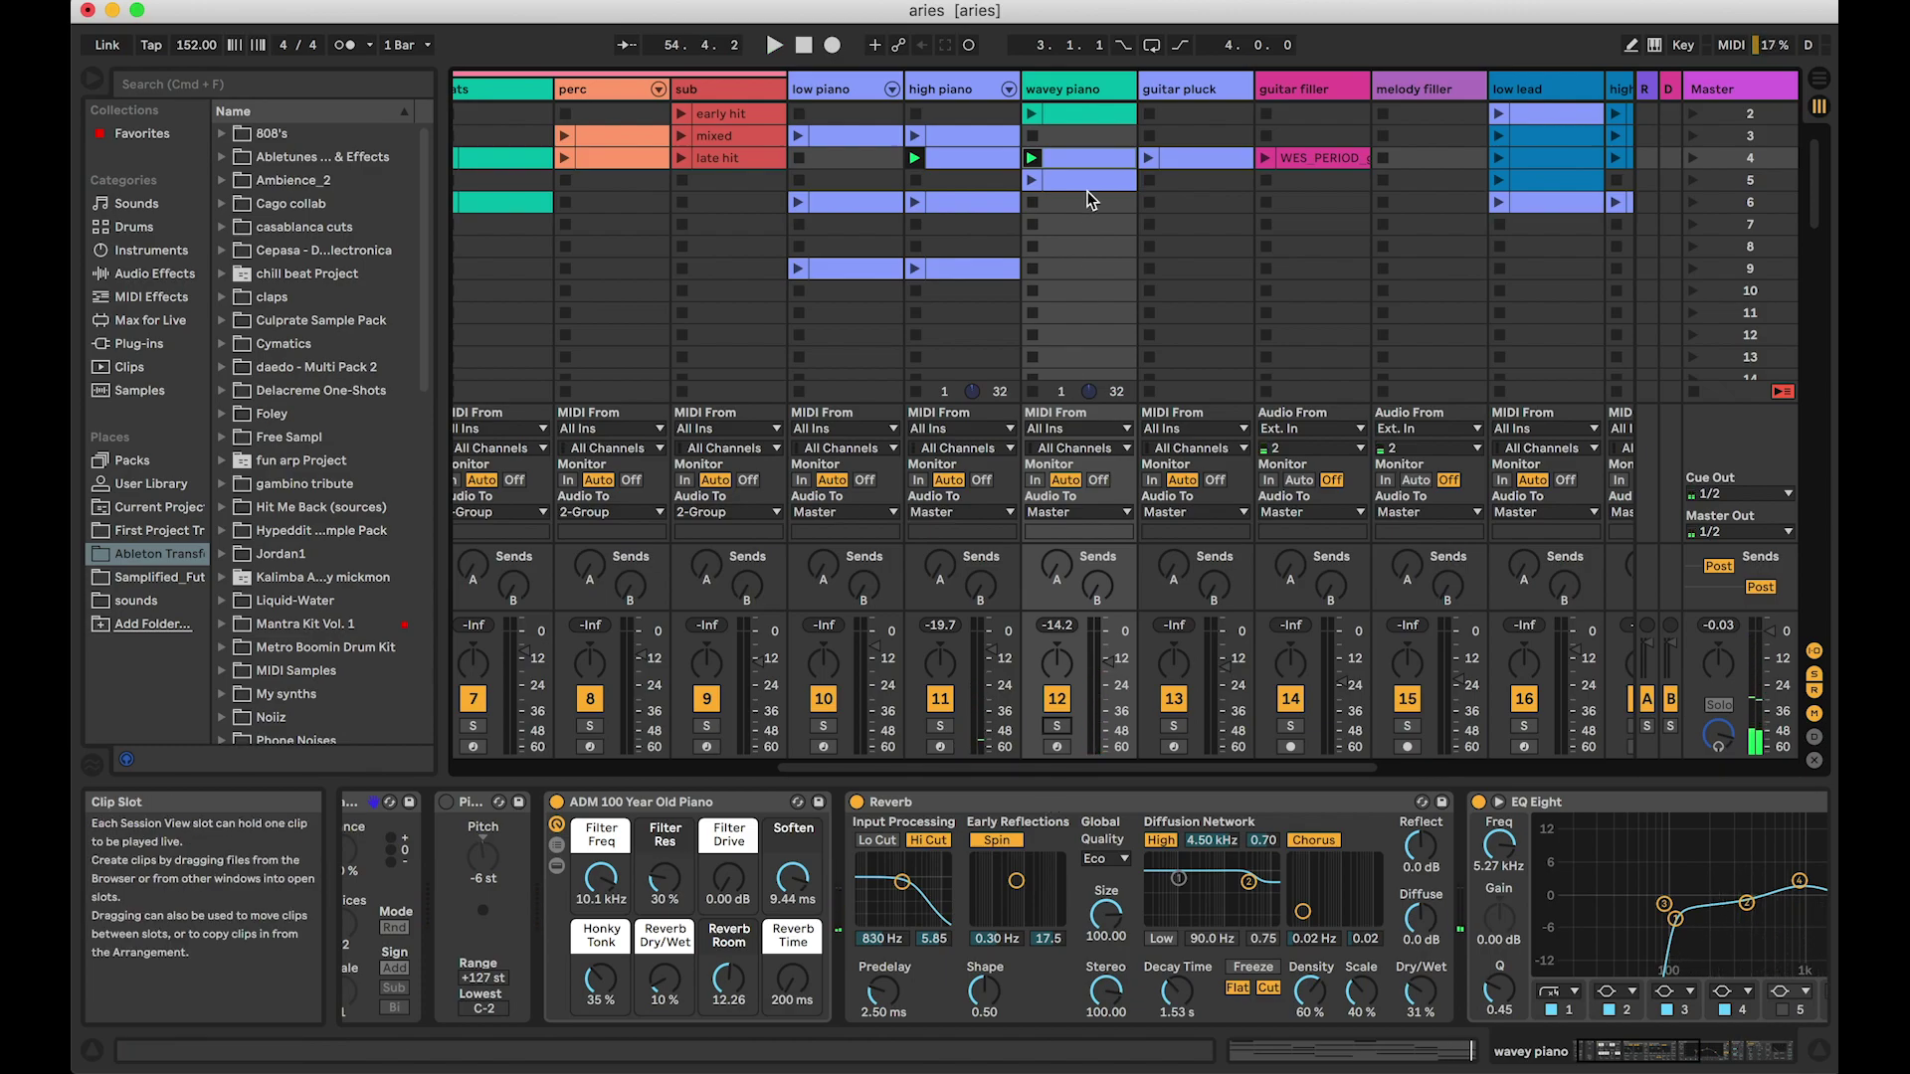
# Step: Open the guitar pluck clip's notes in scene 4, audition the clip in solo, and take the track out of solo
pyautogui.hscroll(2, 1091, 199)
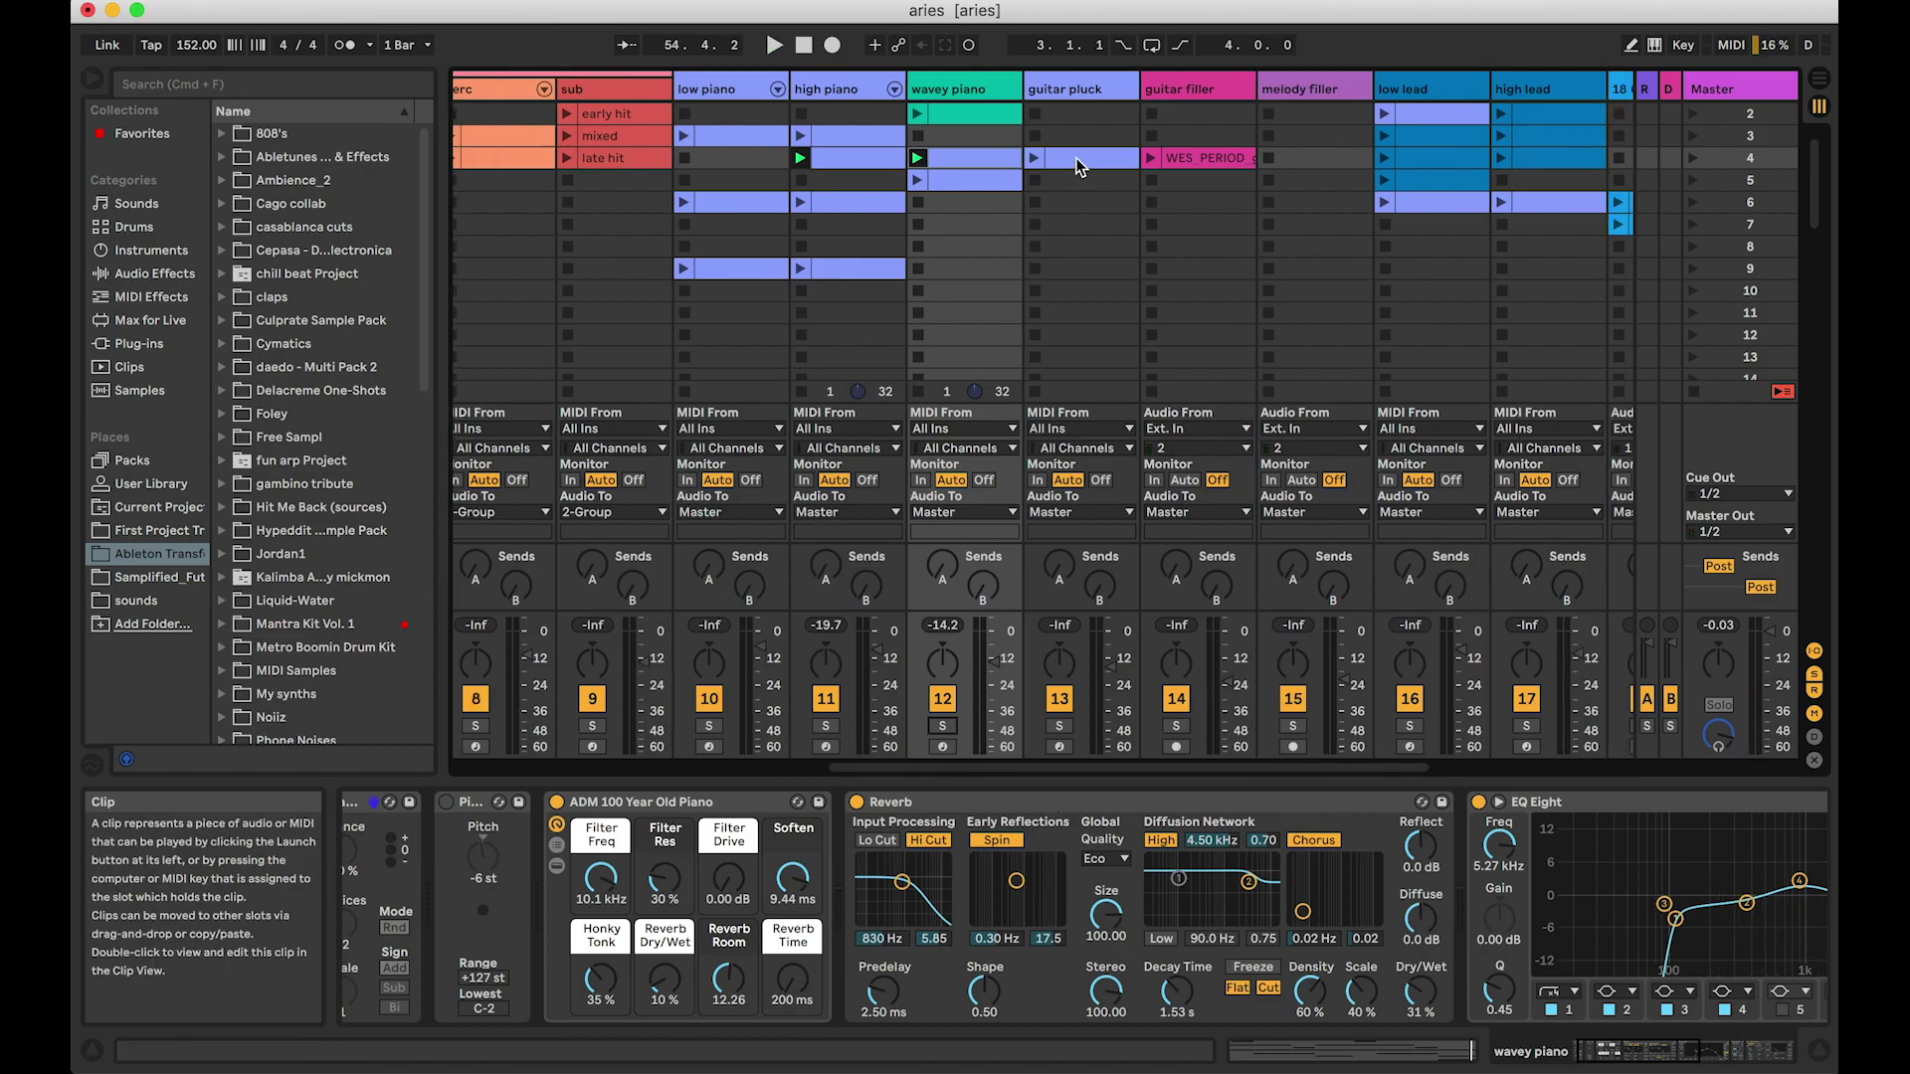
pyautogui.doubleClick(1076, 157)
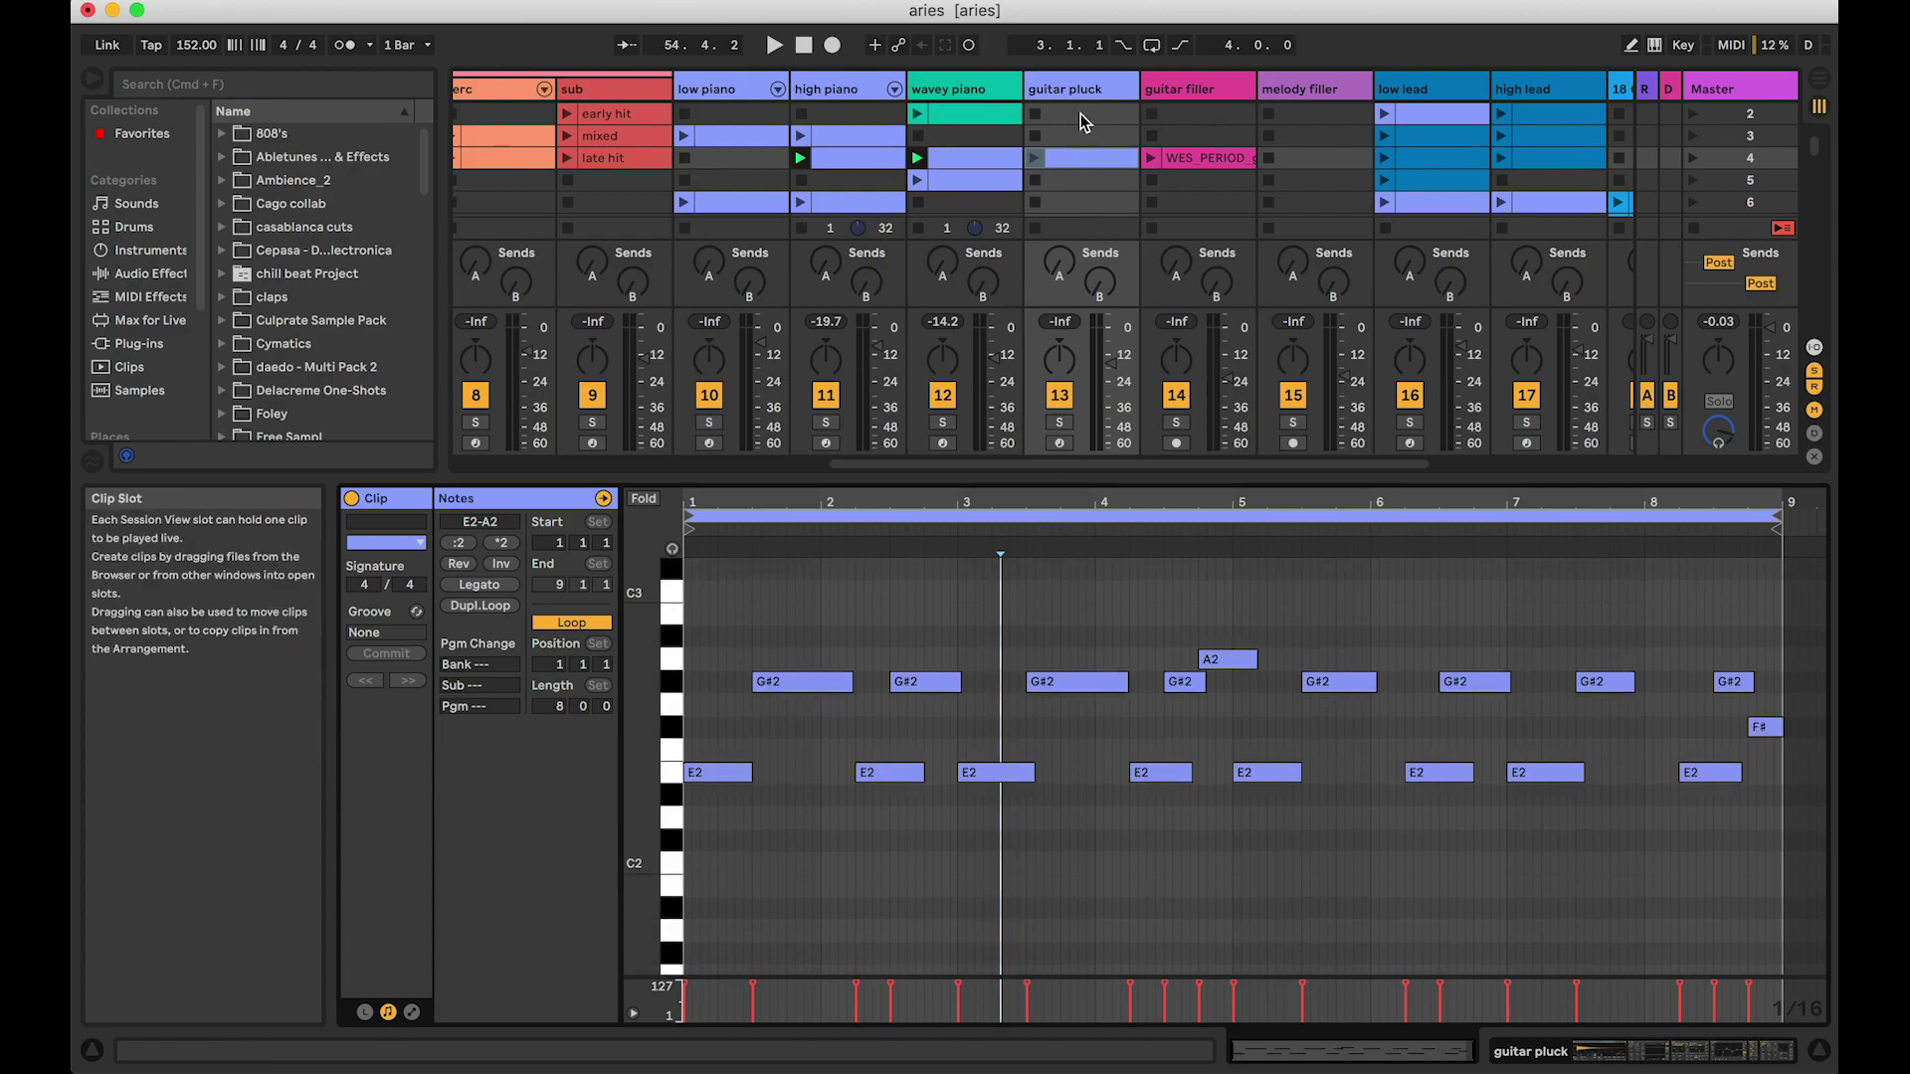
pyautogui.click(1059, 422)
pyautogui.click(1035, 157)
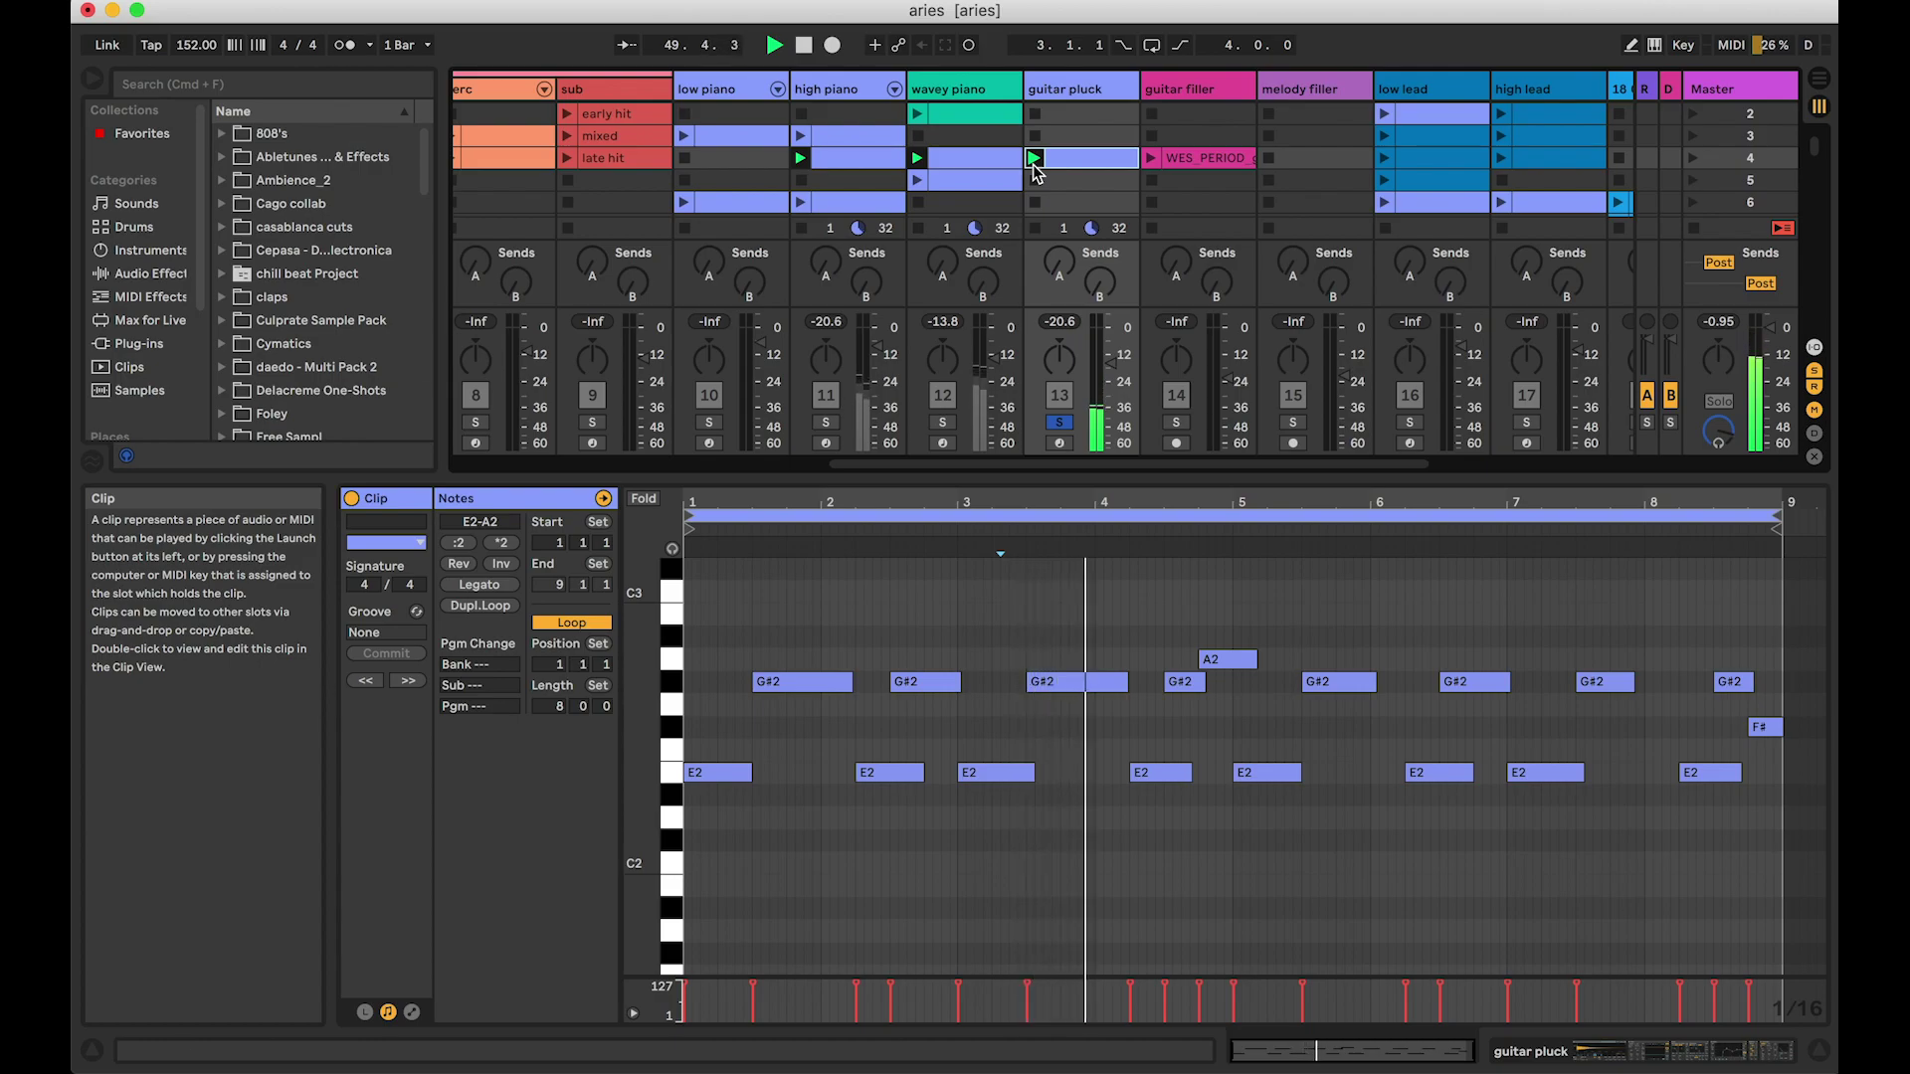
pyautogui.hscroll(2, 1121, 201)
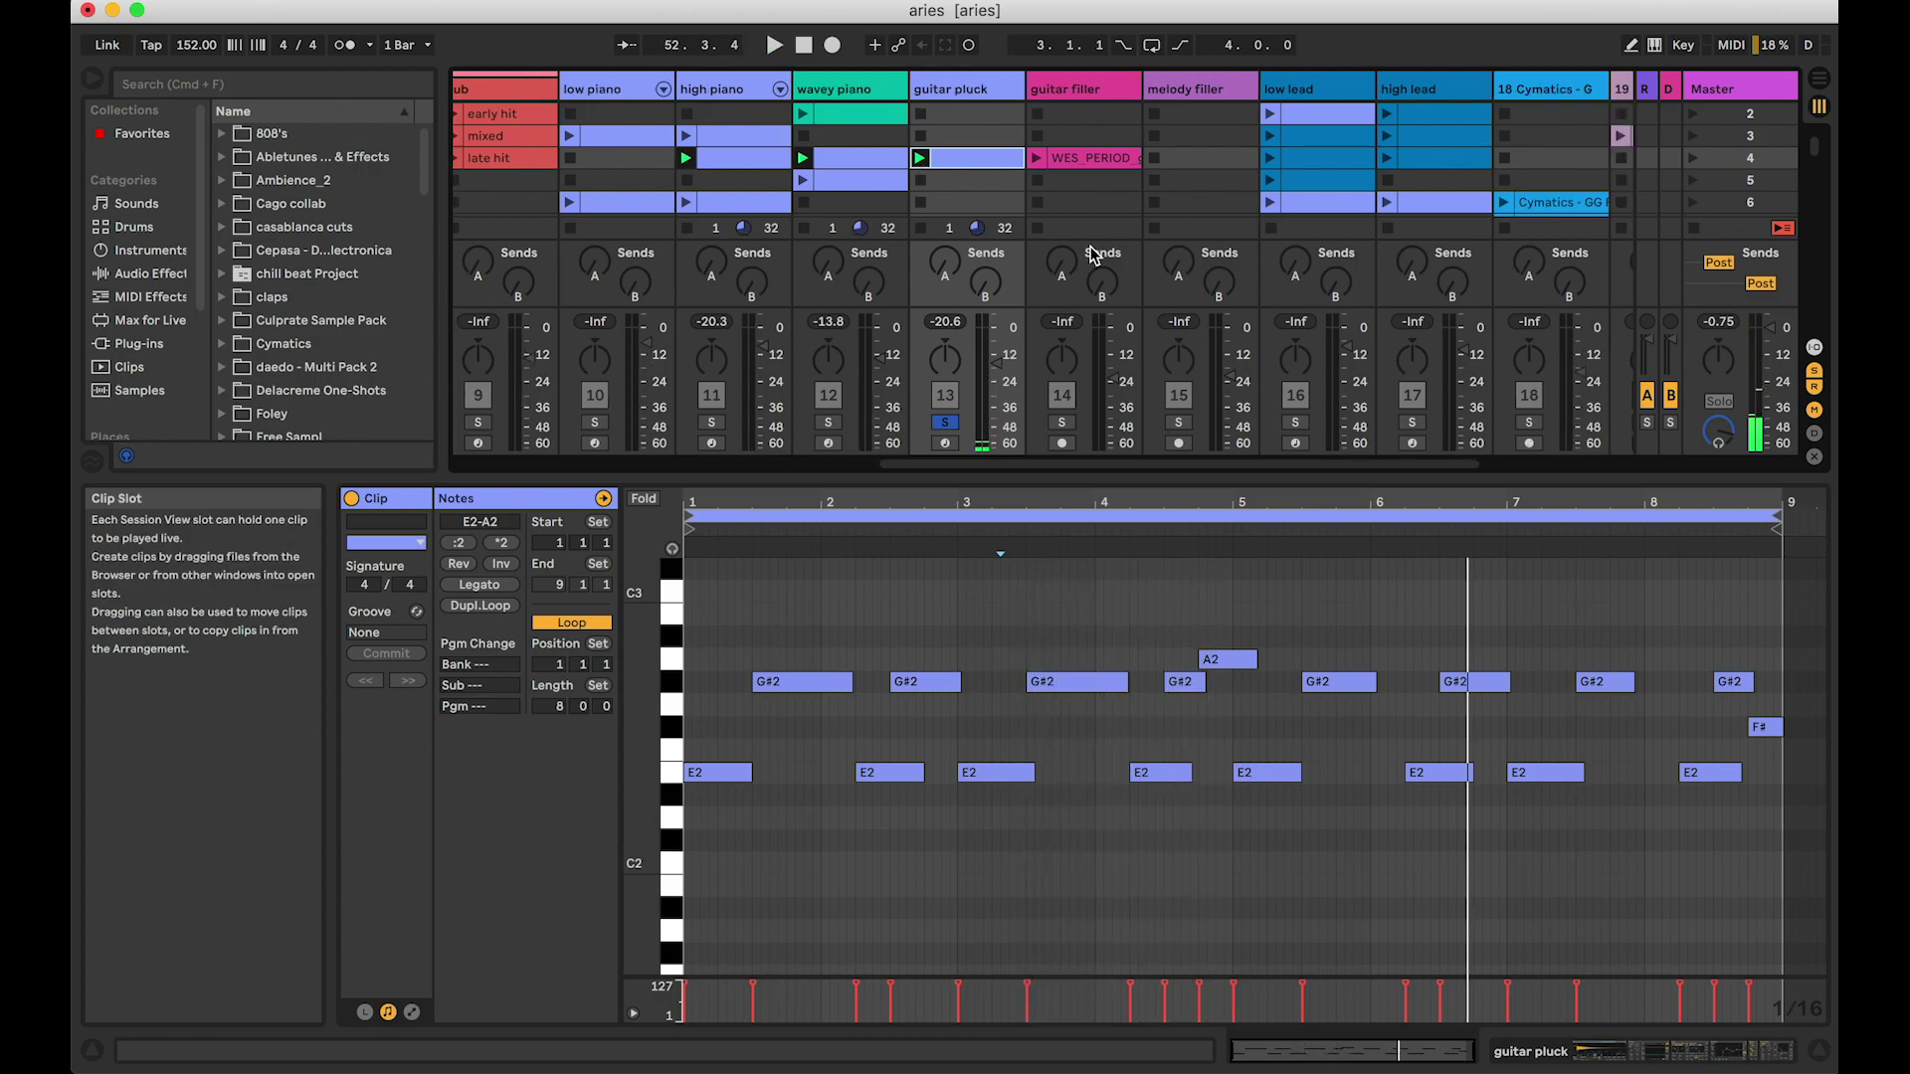
pyautogui.press('s')
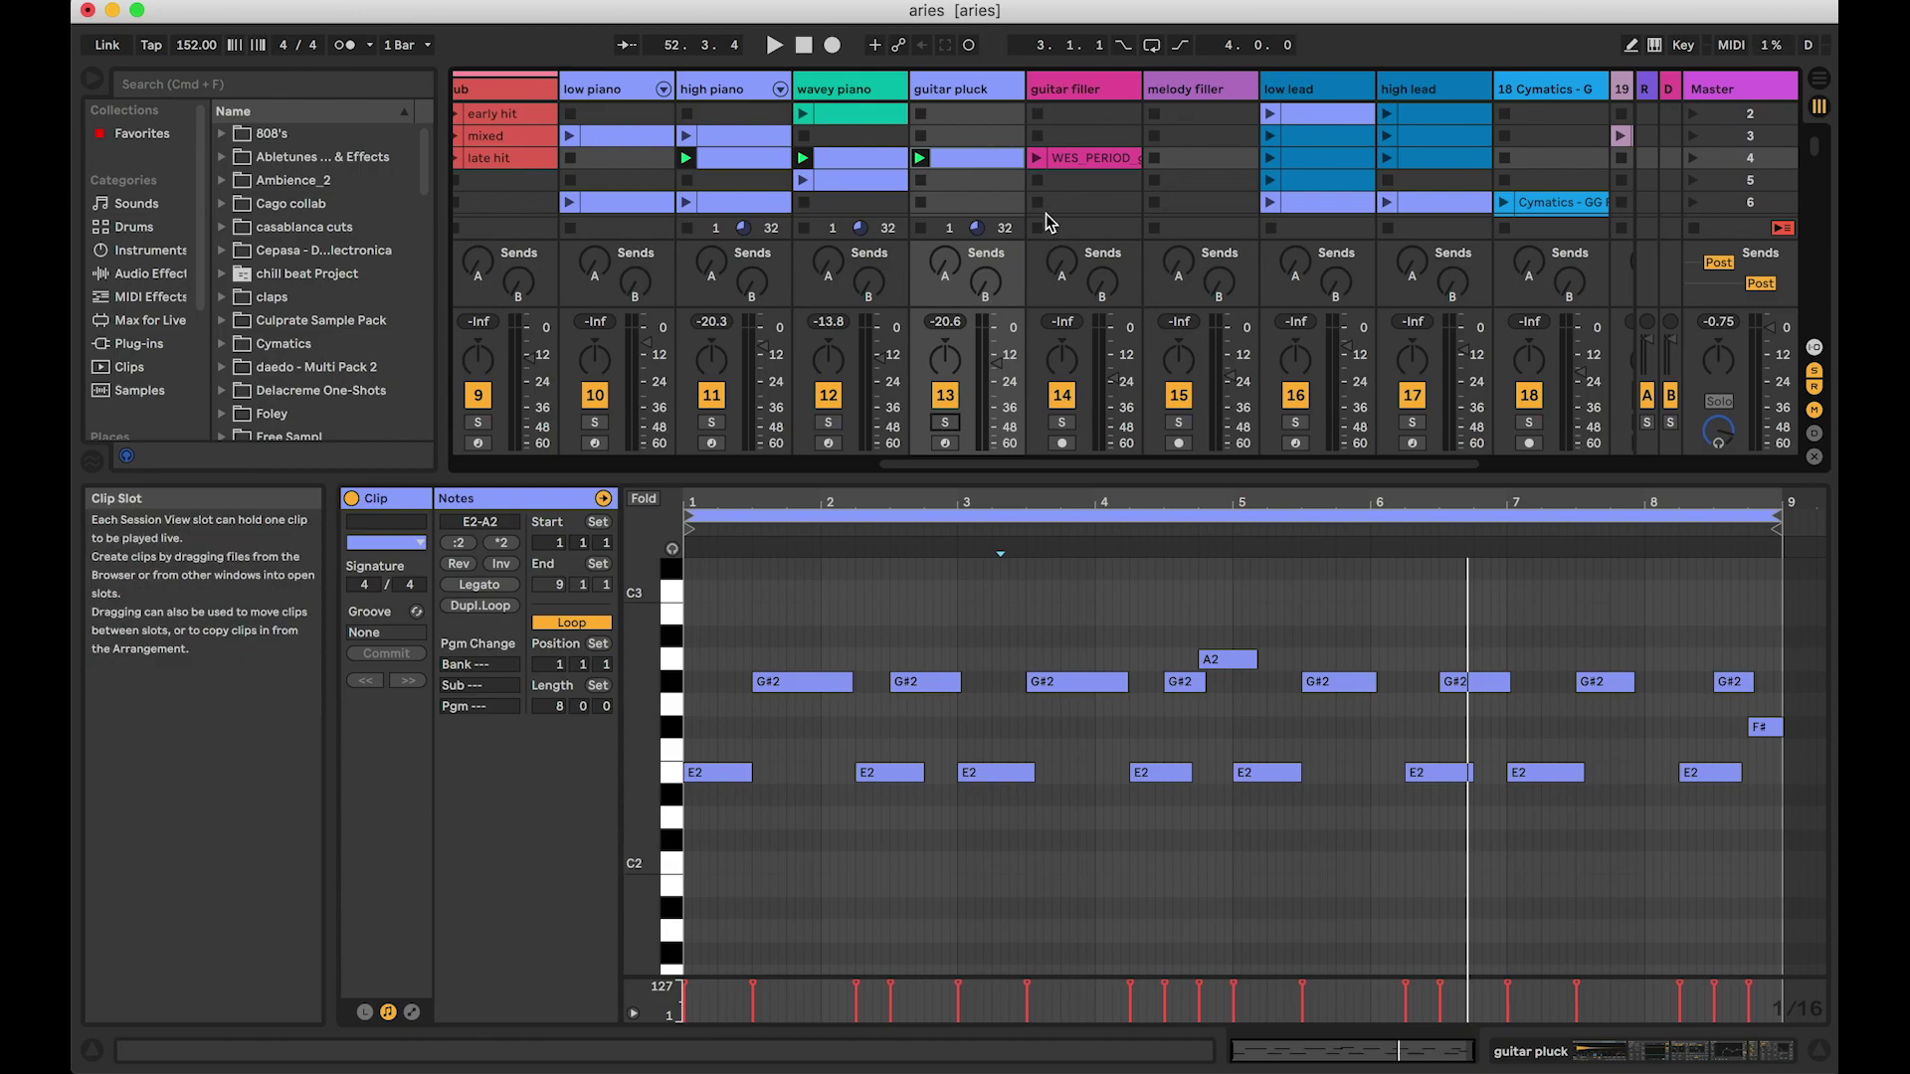
# Step: Audition the guitar filler's WES_PERIOD clip with its track soloed, and stop playback
pyautogui.hscroll(2, 1042, 249)
pyautogui.scroll(-2, 1035, 279)
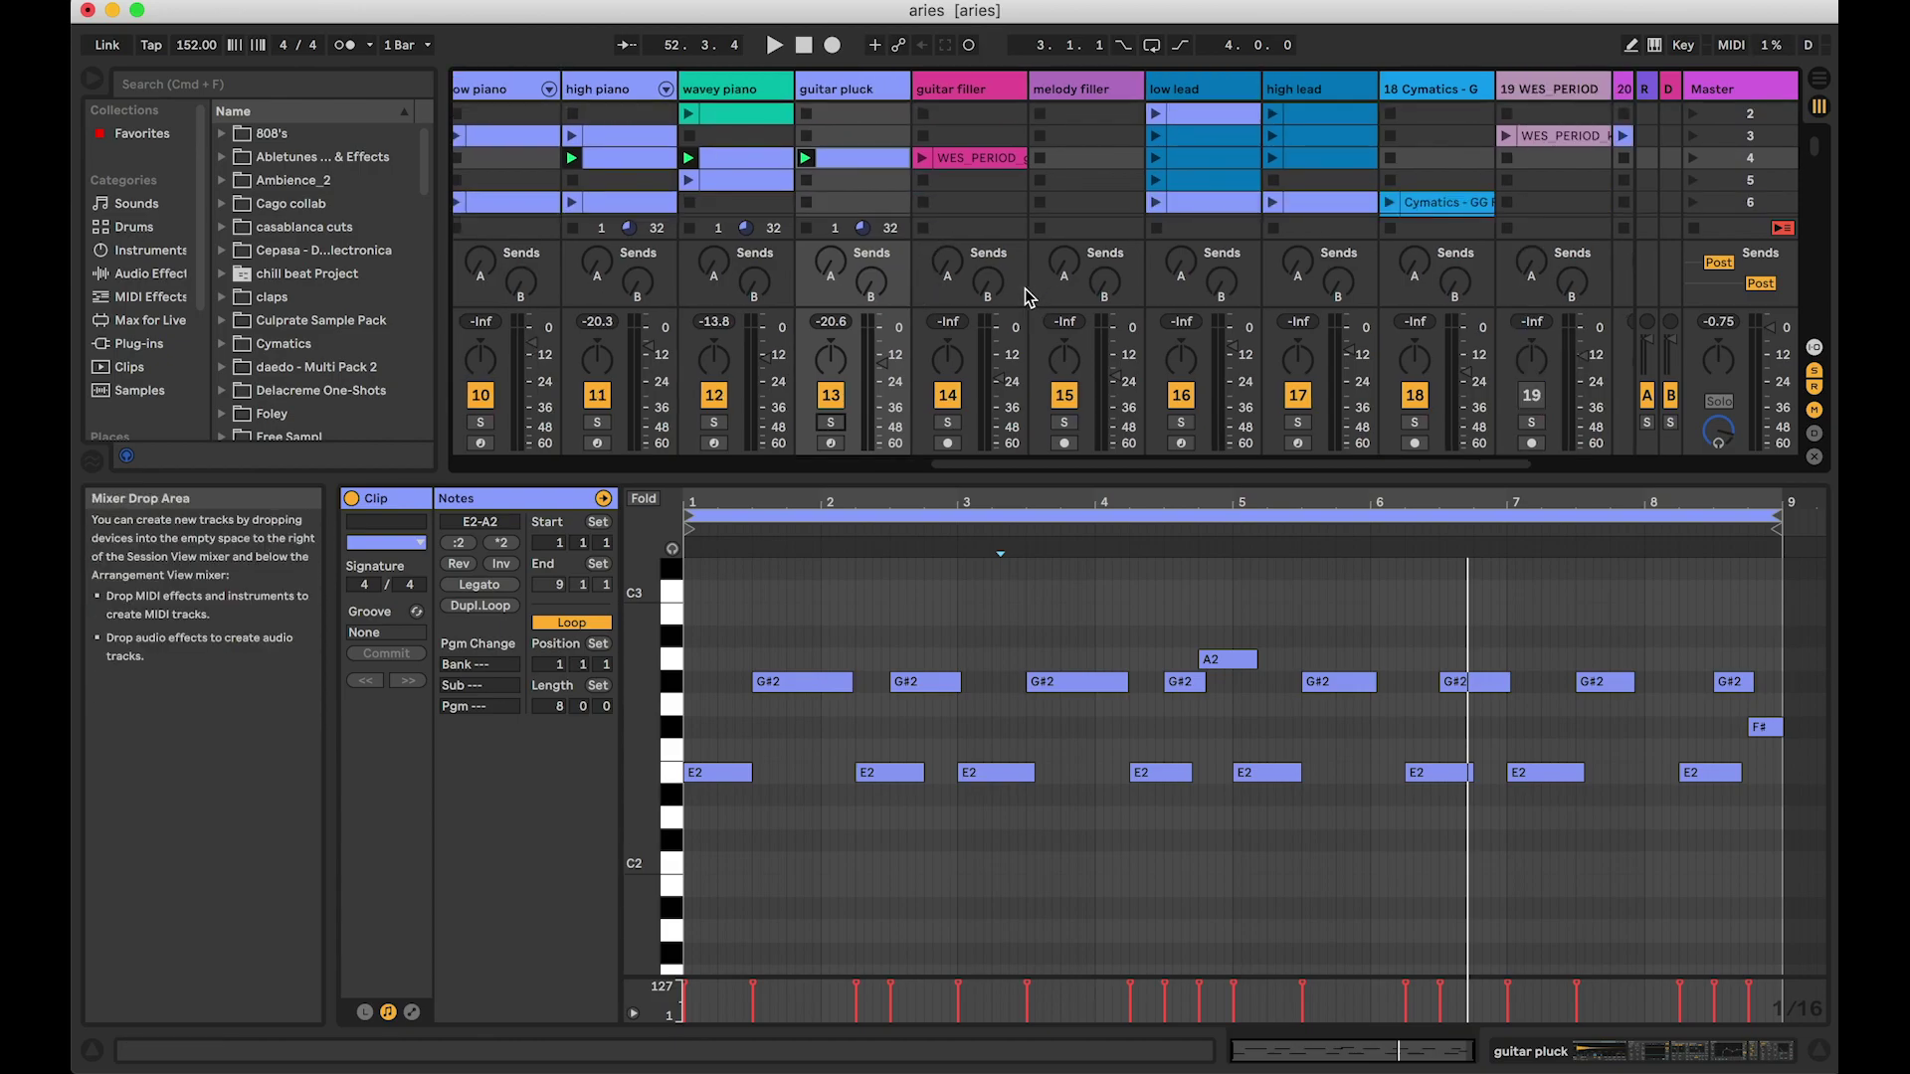
pyautogui.hscroll(-1, 1025, 289)
pyautogui.scroll(1, 1024, 288)
pyautogui.click(1061, 421)
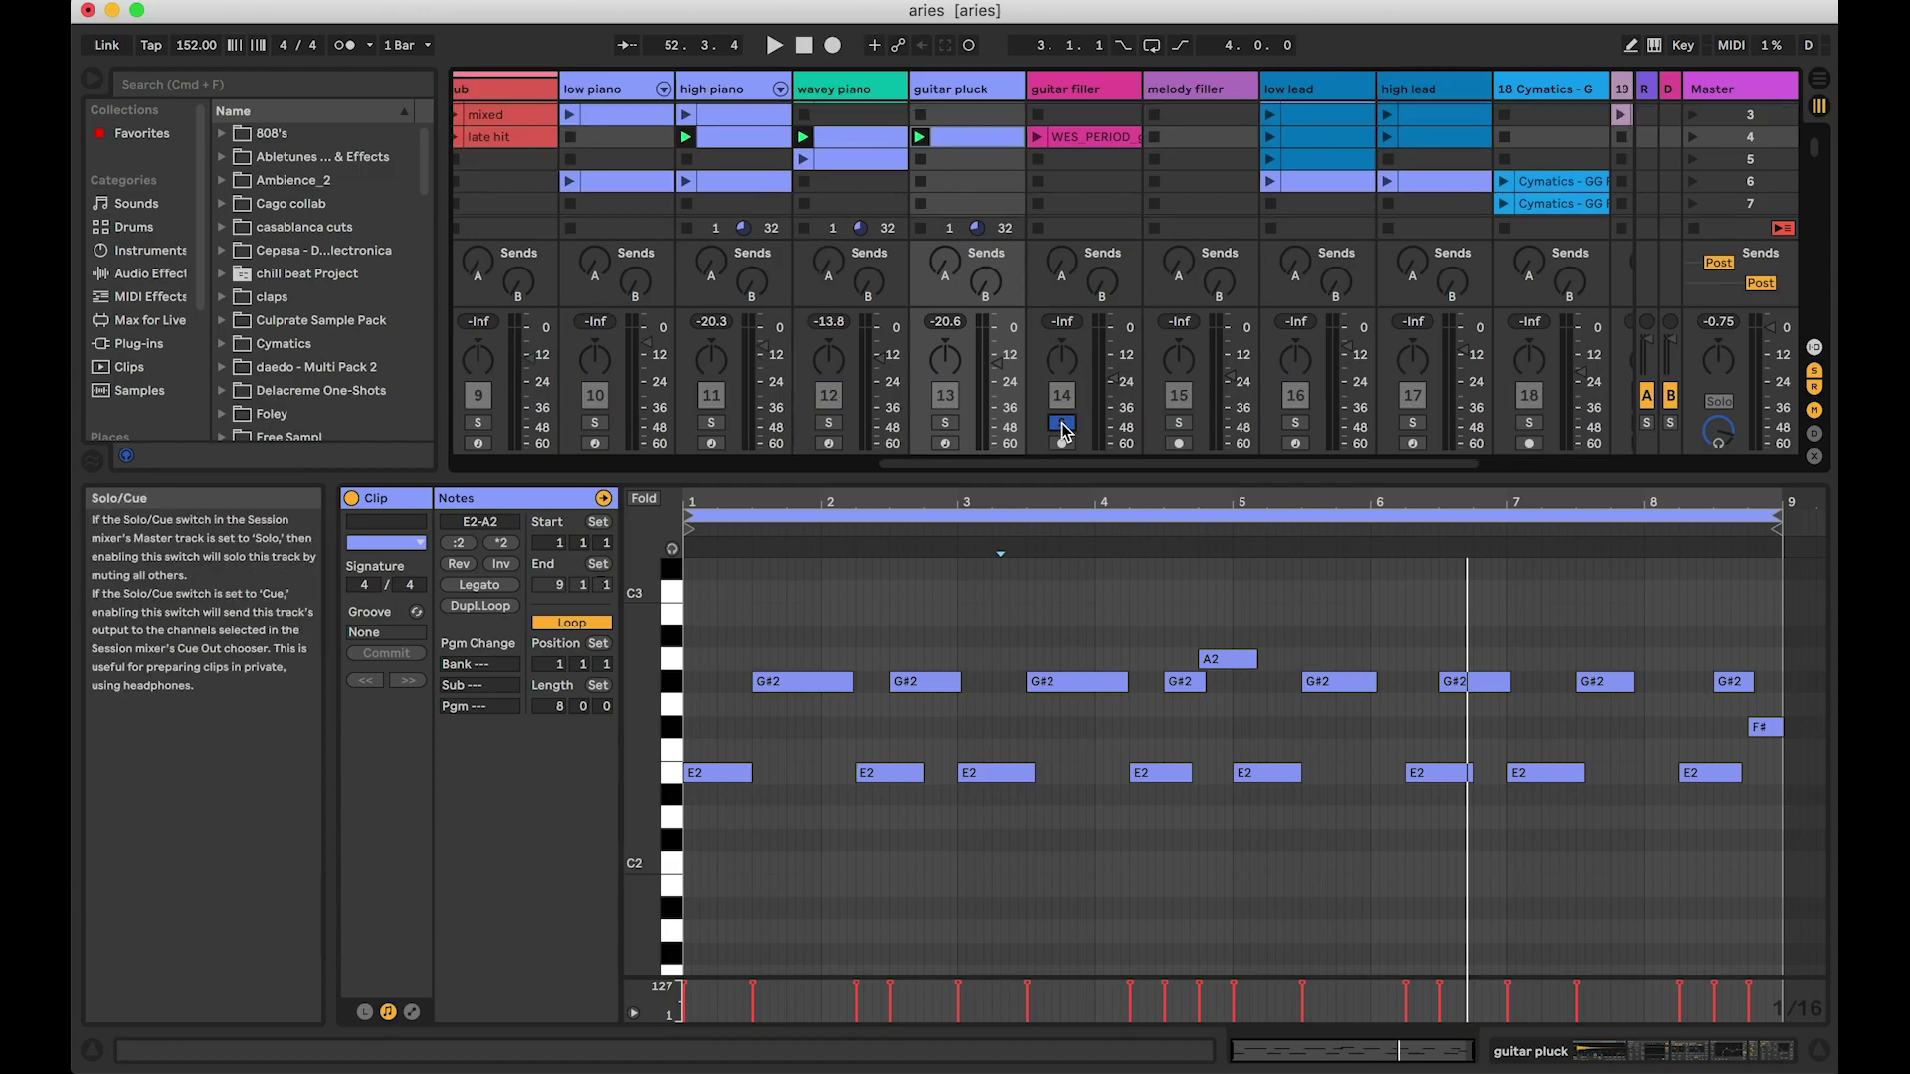
pyautogui.click(1038, 136)
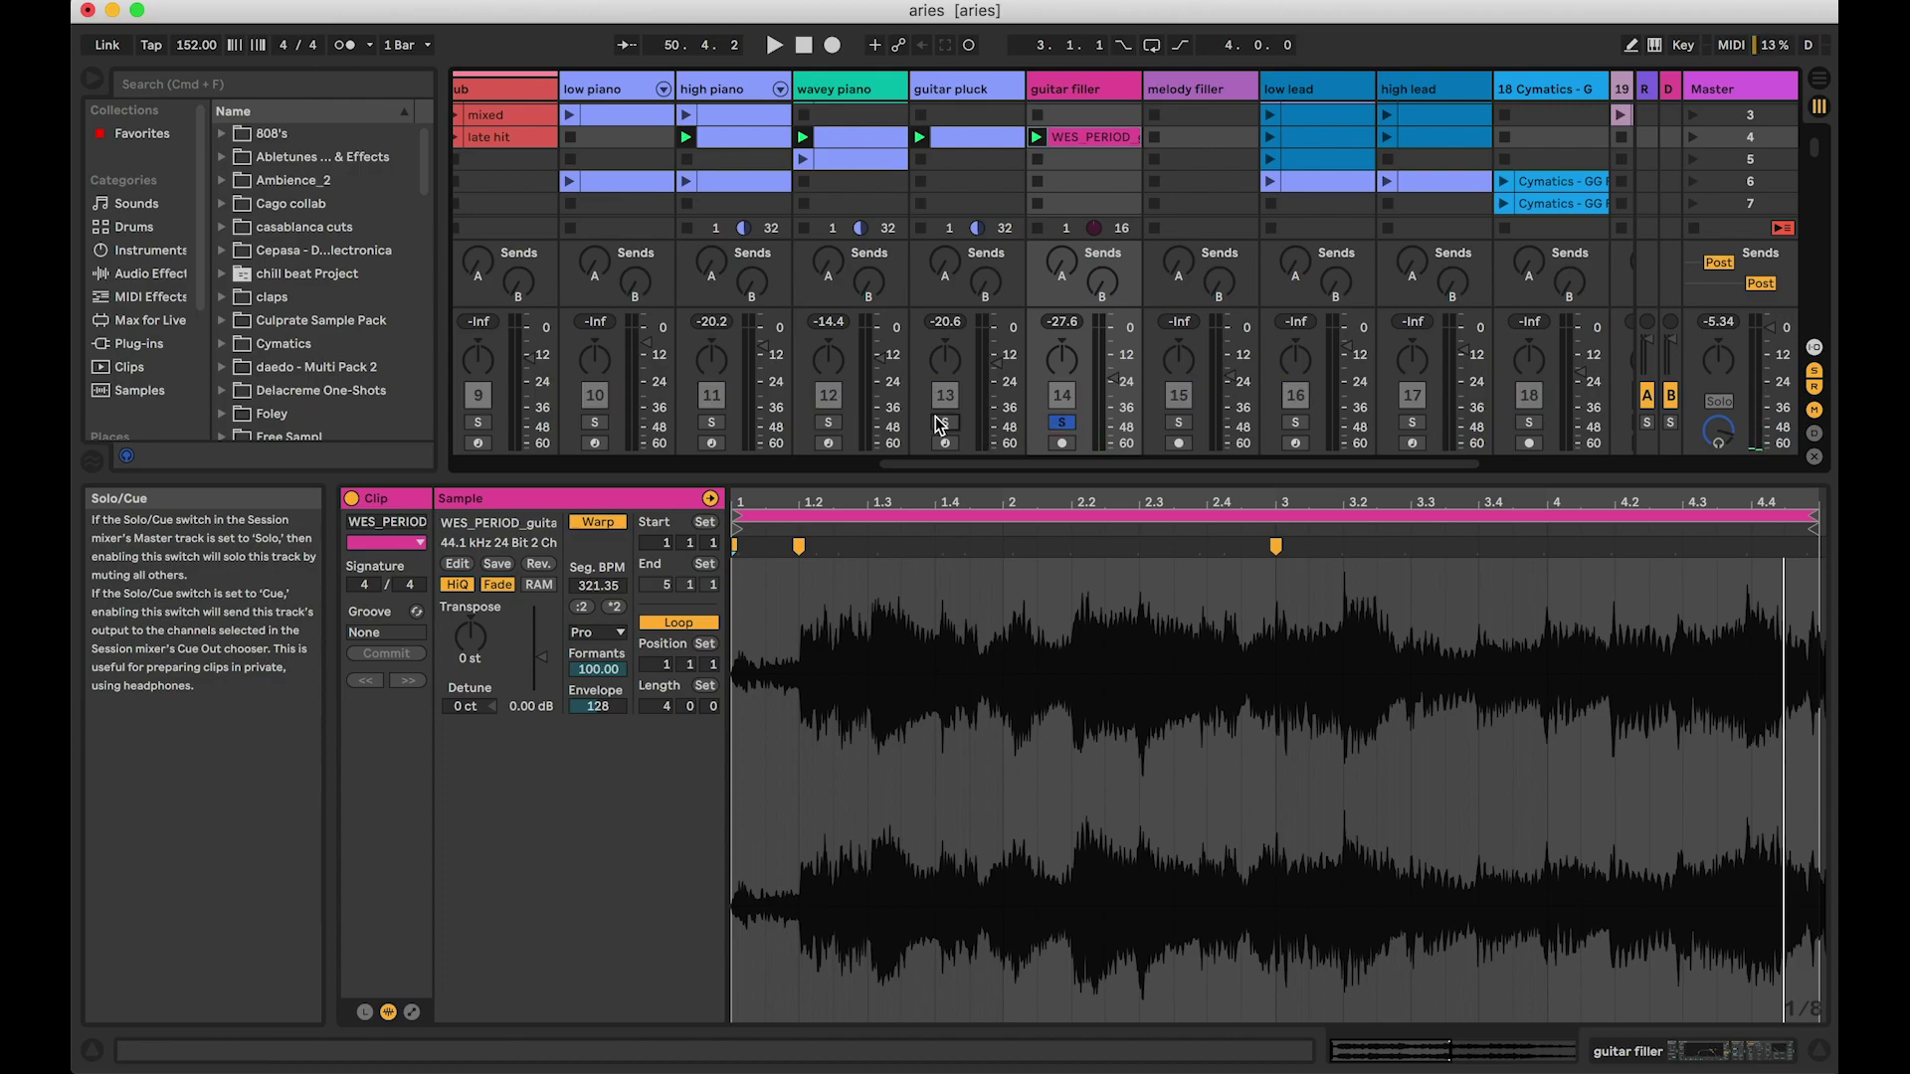
pyautogui.press('space')
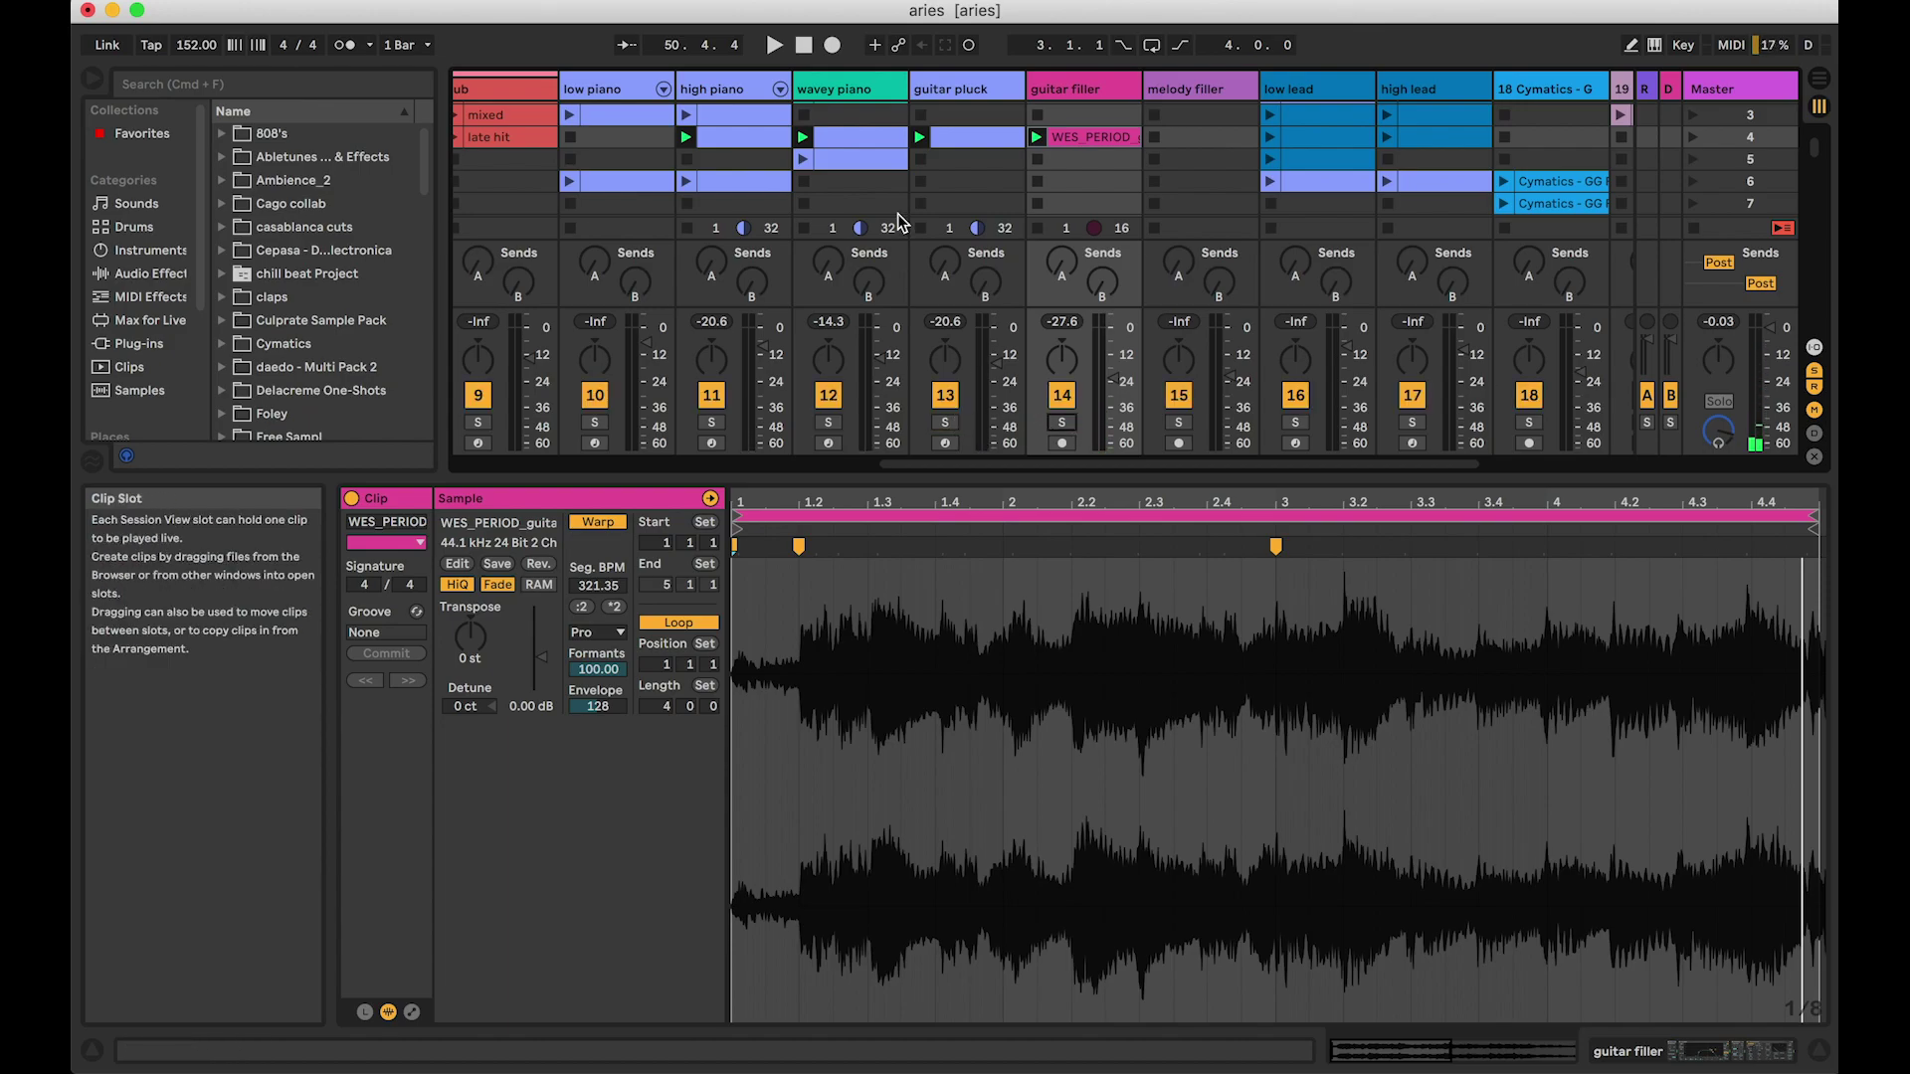
# Step: Play the high piano, wavey piano, guitar pluck and guitar filler clips together without solo, and stop playback
pyautogui.hscroll(-2, 898, 220)
pyautogui.scroll(1, 899, 221)
pyautogui.scroll(-1, 899, 221)
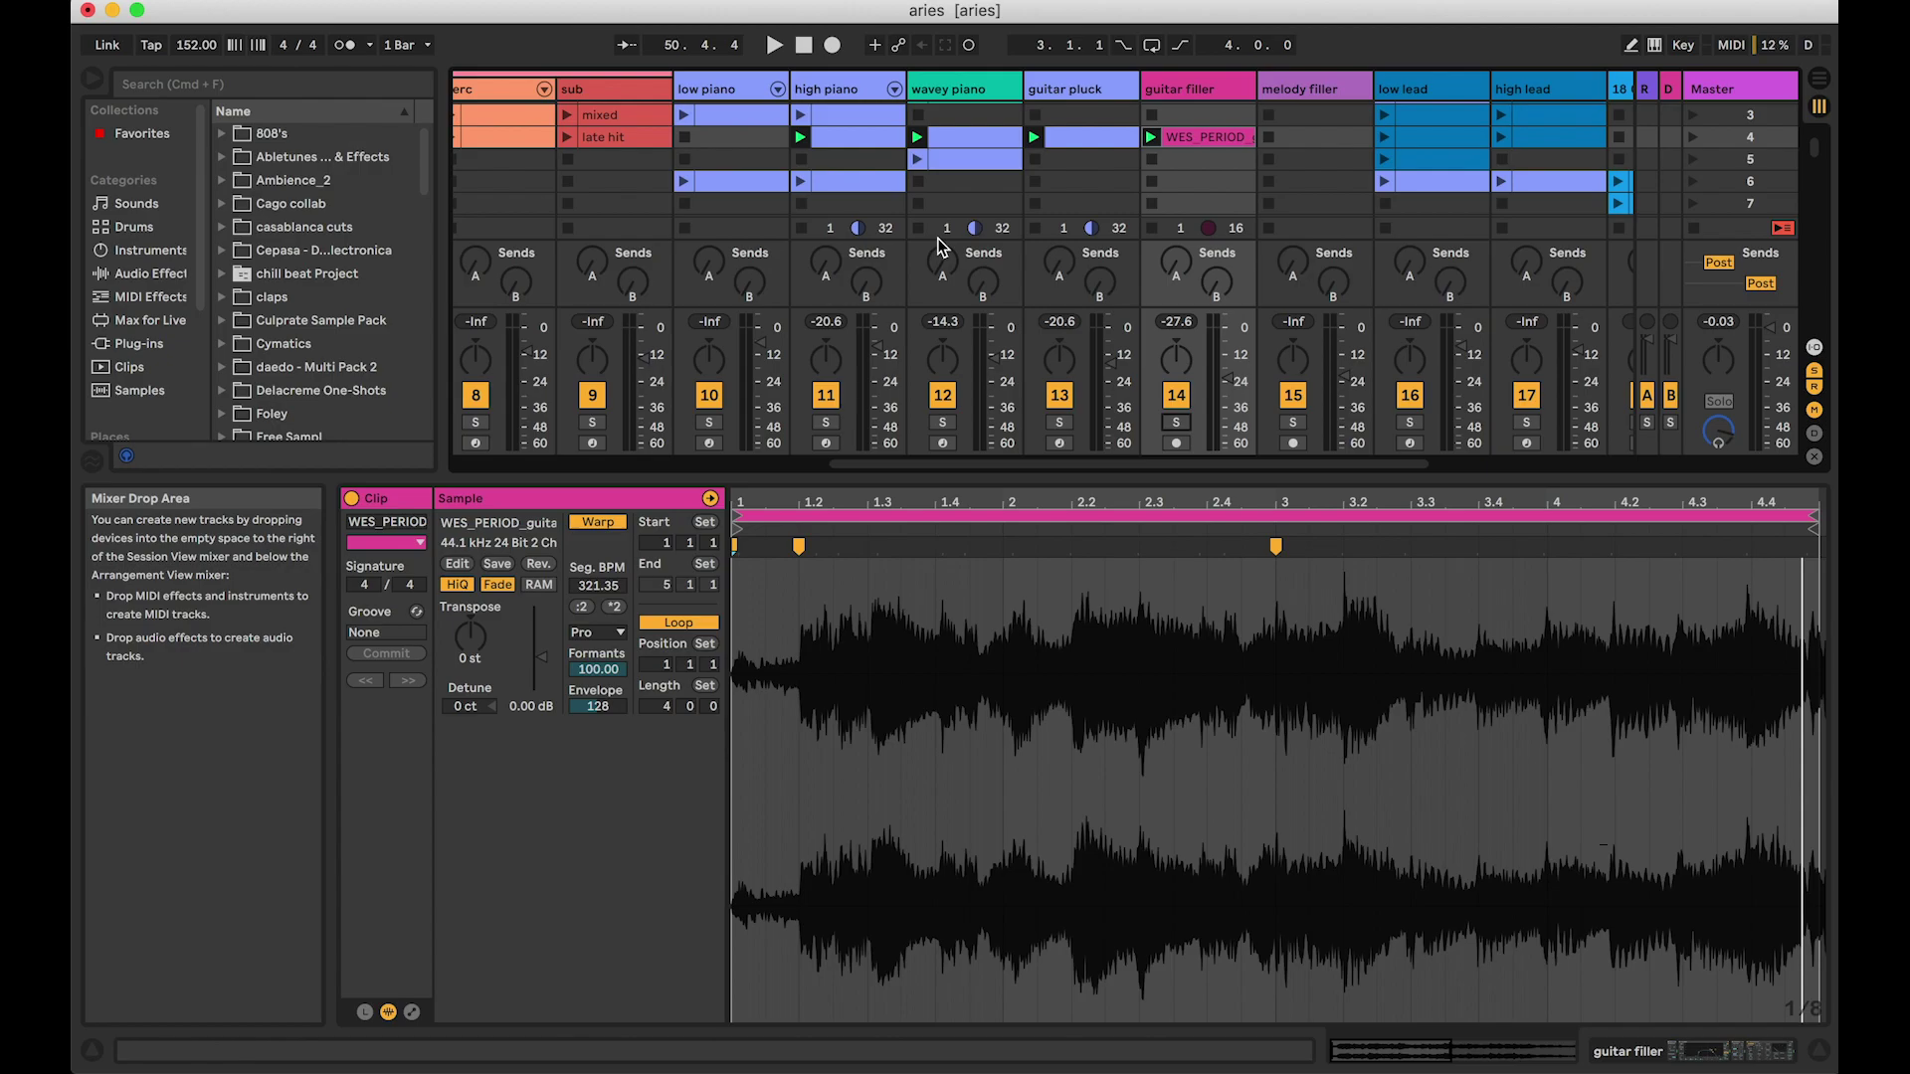
pyautogui.press('space')
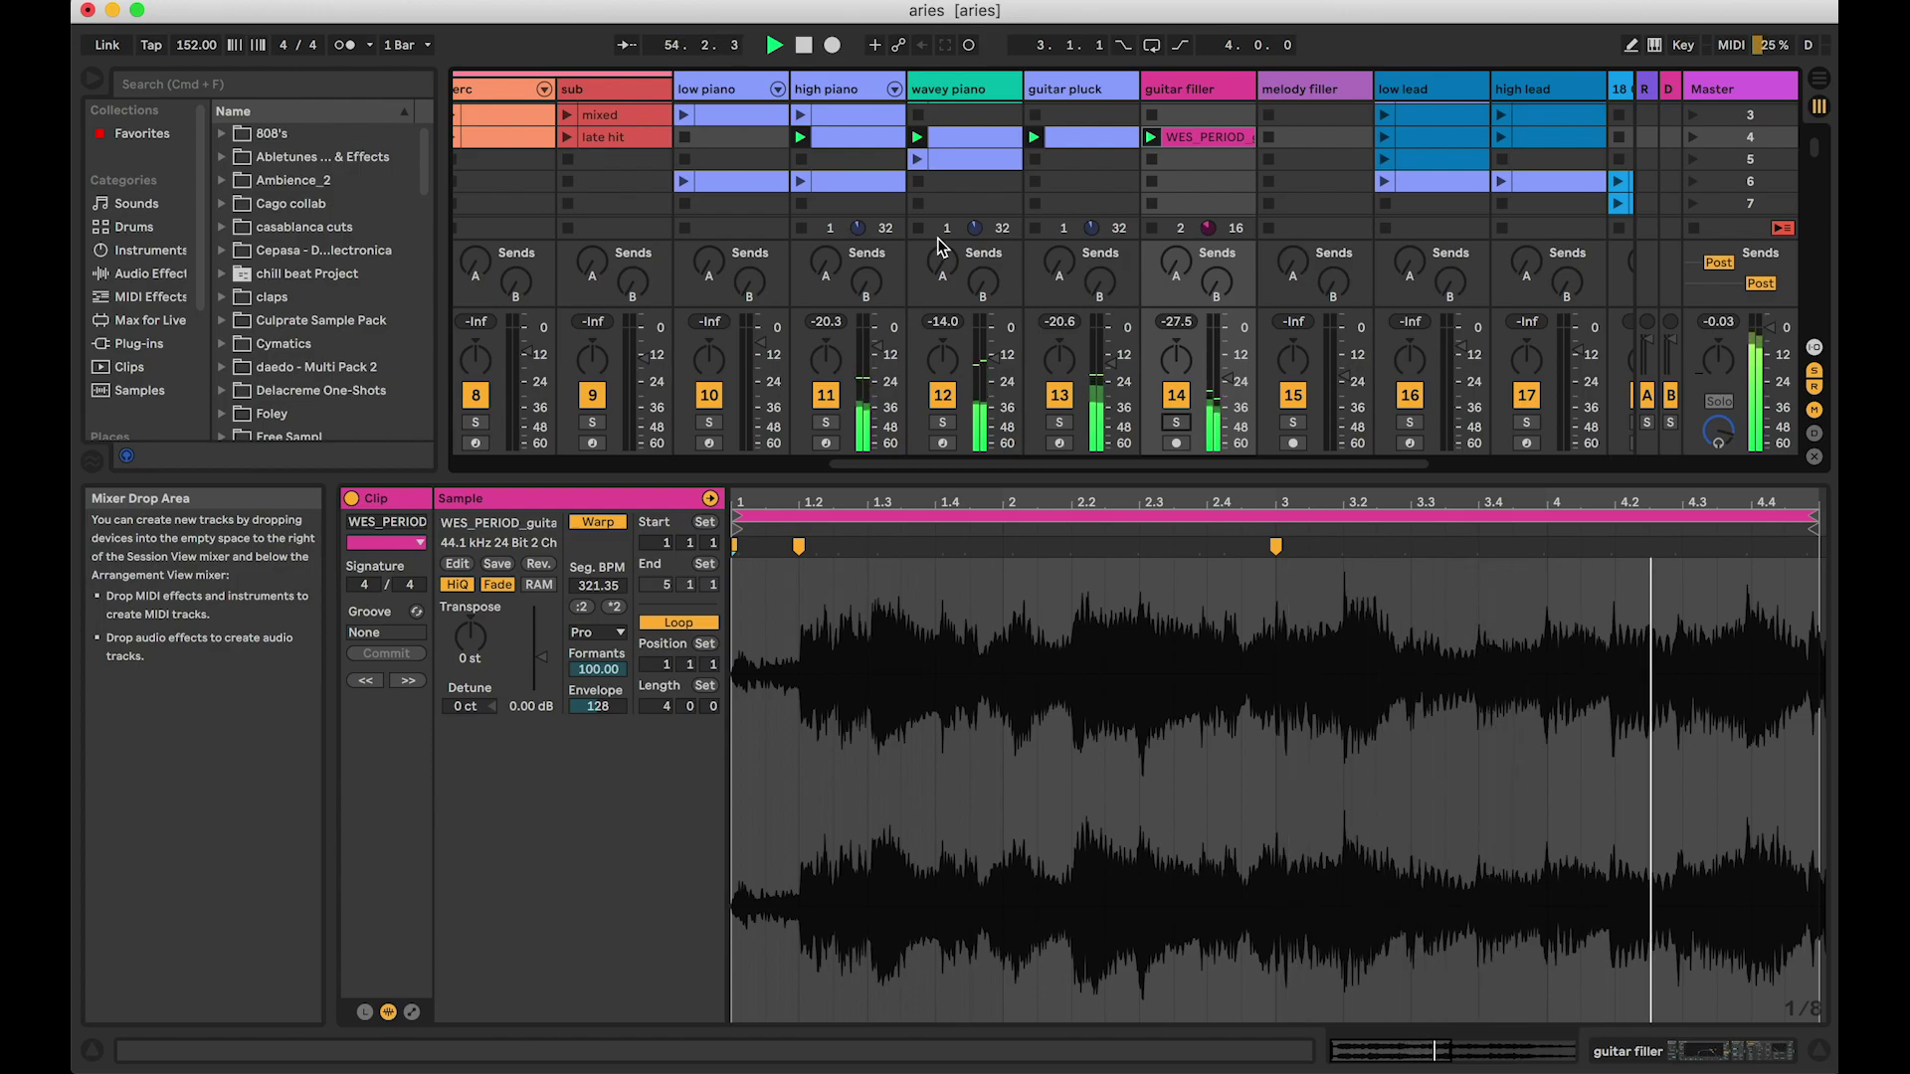
pyautogui.press('space')
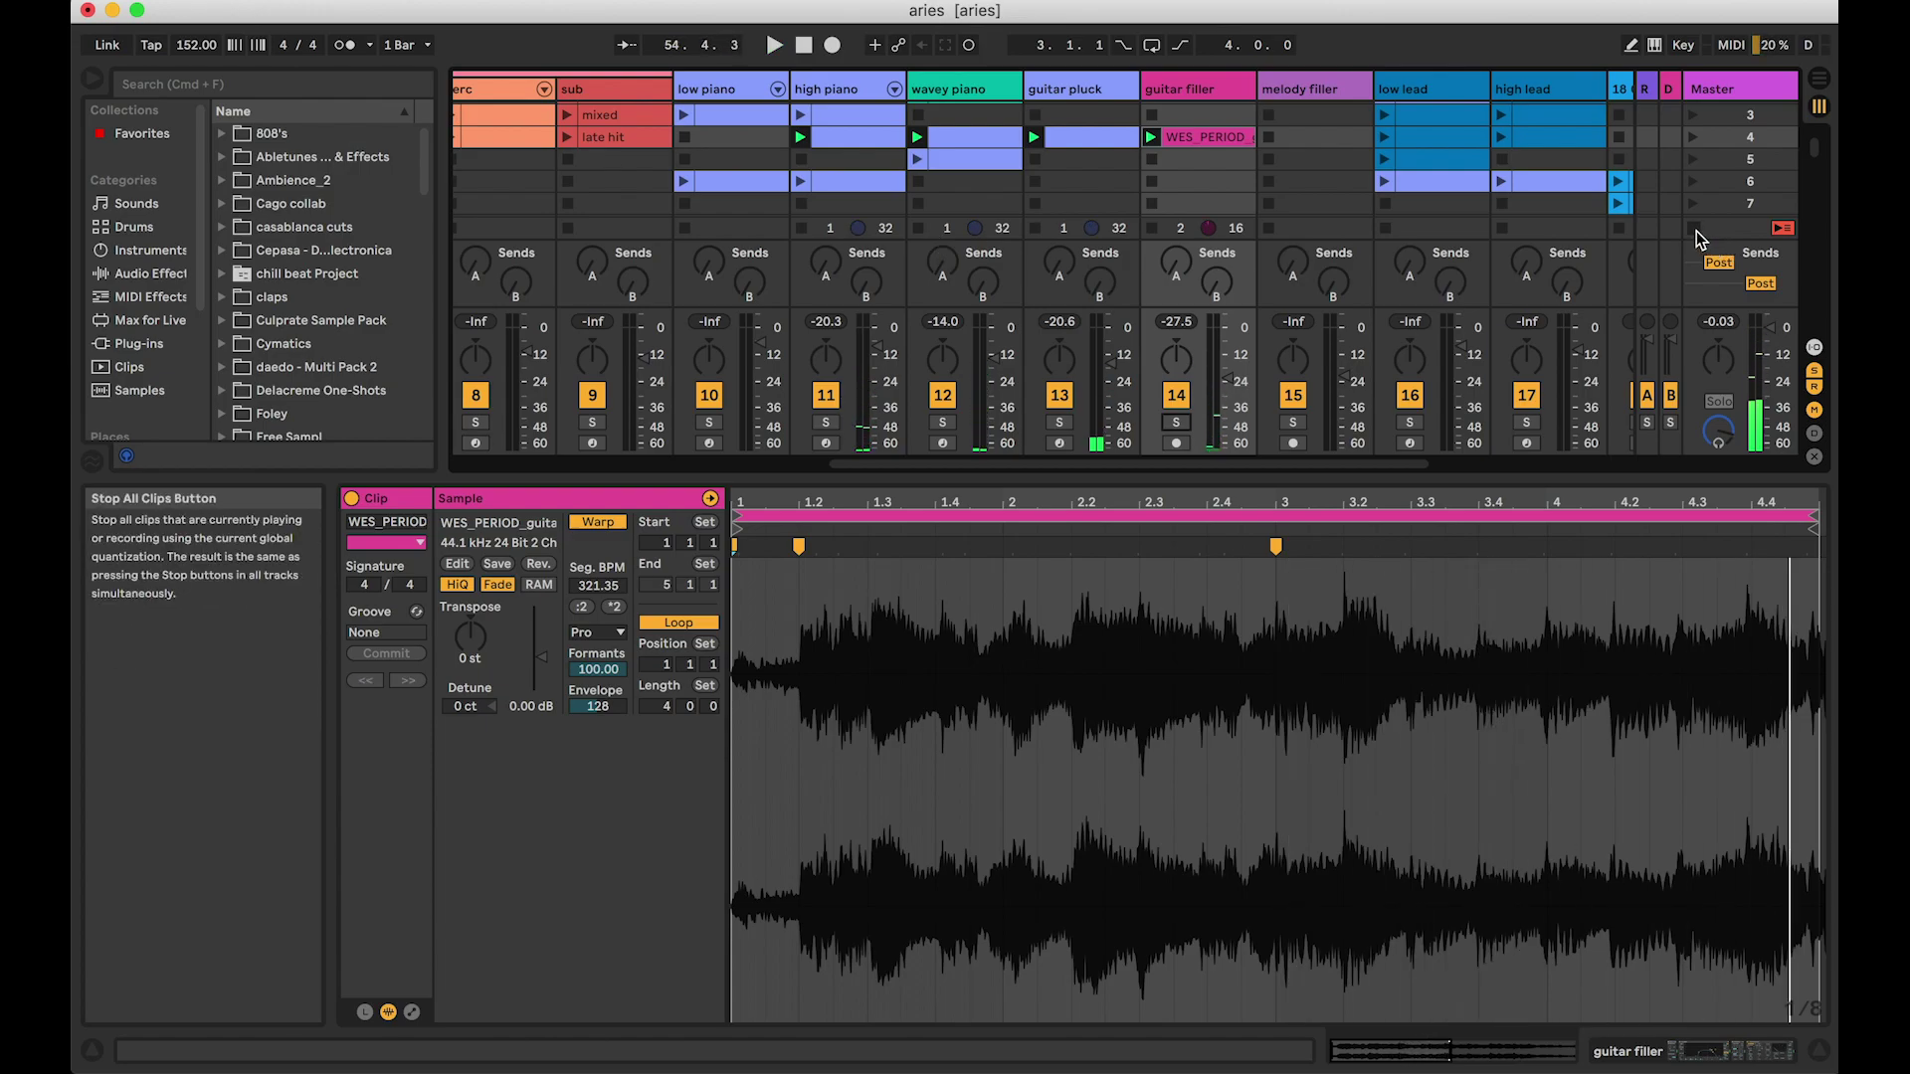
# Step: Open the kick track's late hit clip, show the track's Drum Rack, and select the MEDASIN_QQ_kick_01 pad
pyautogui.hscroll(-7, 1286, 127)
pyautogui.scroll(2, 1285, 127)
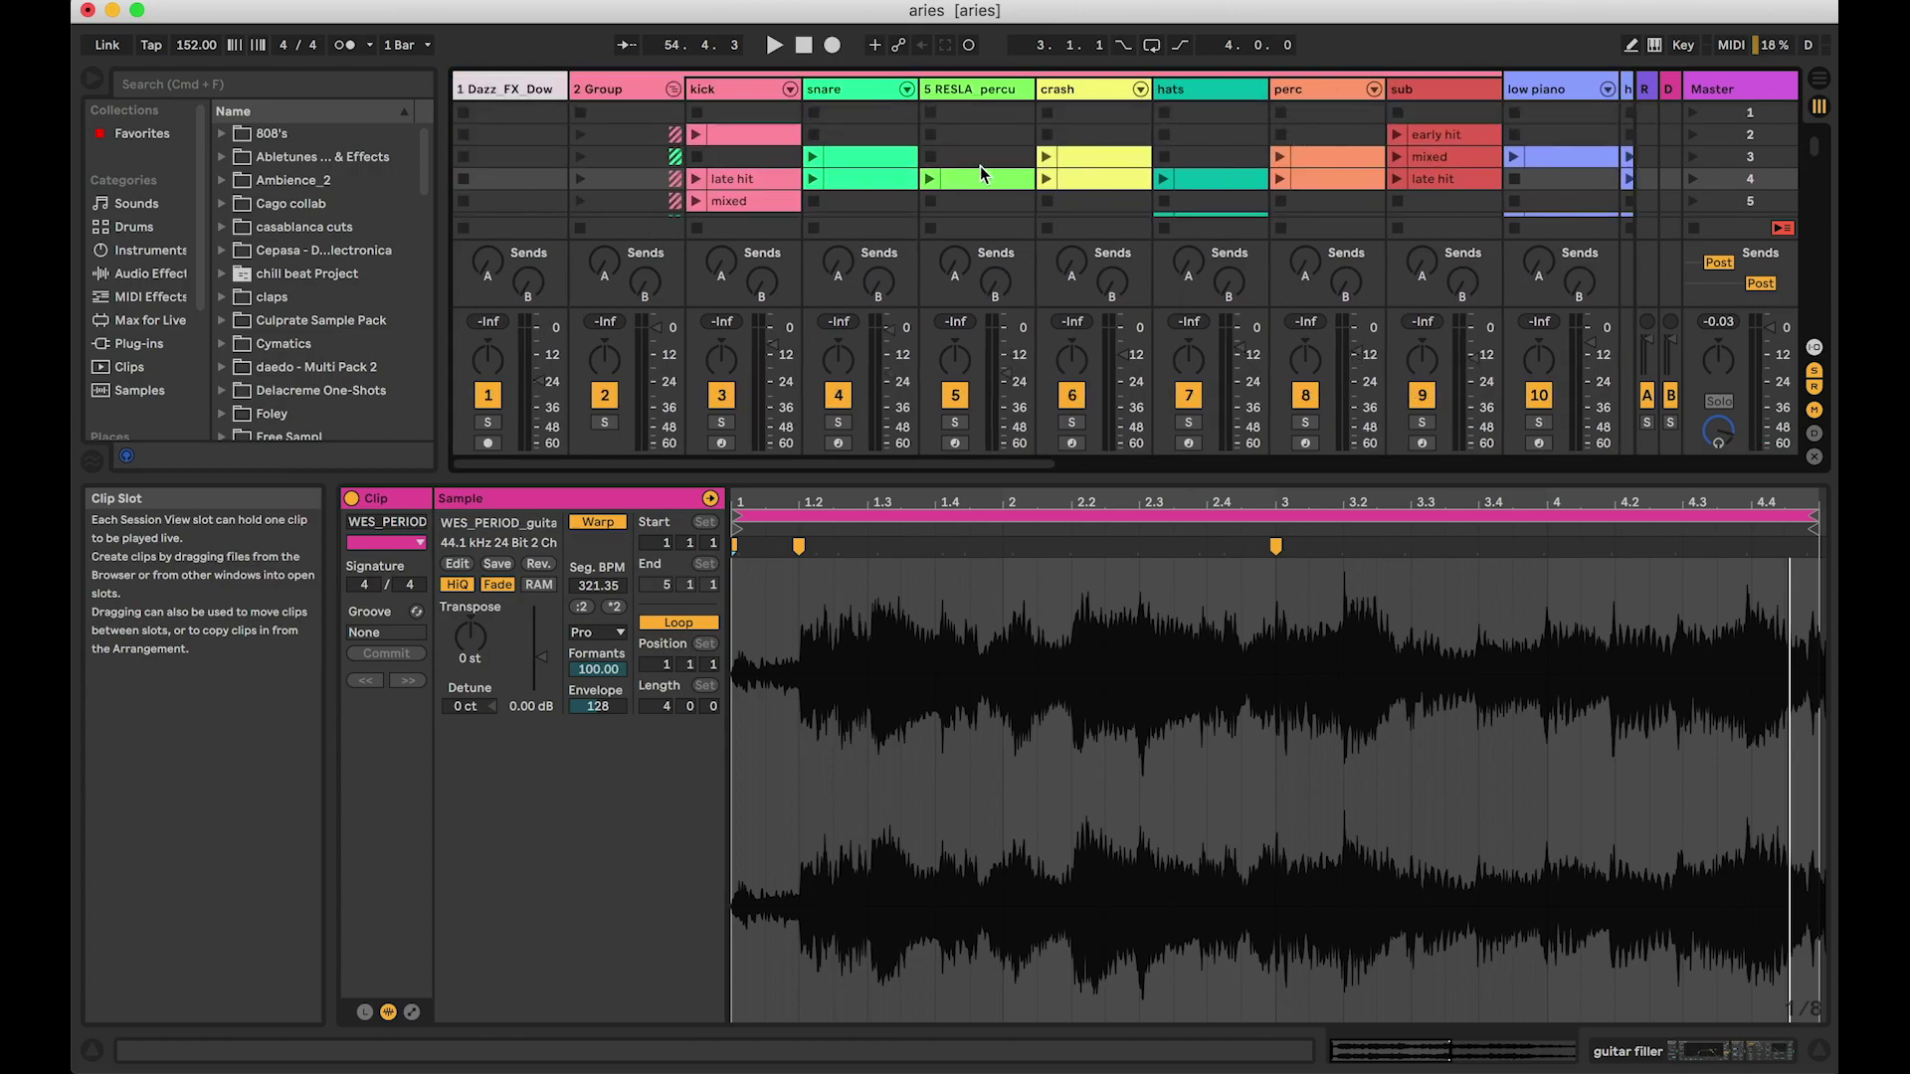
pyautogui.click(776, 179)
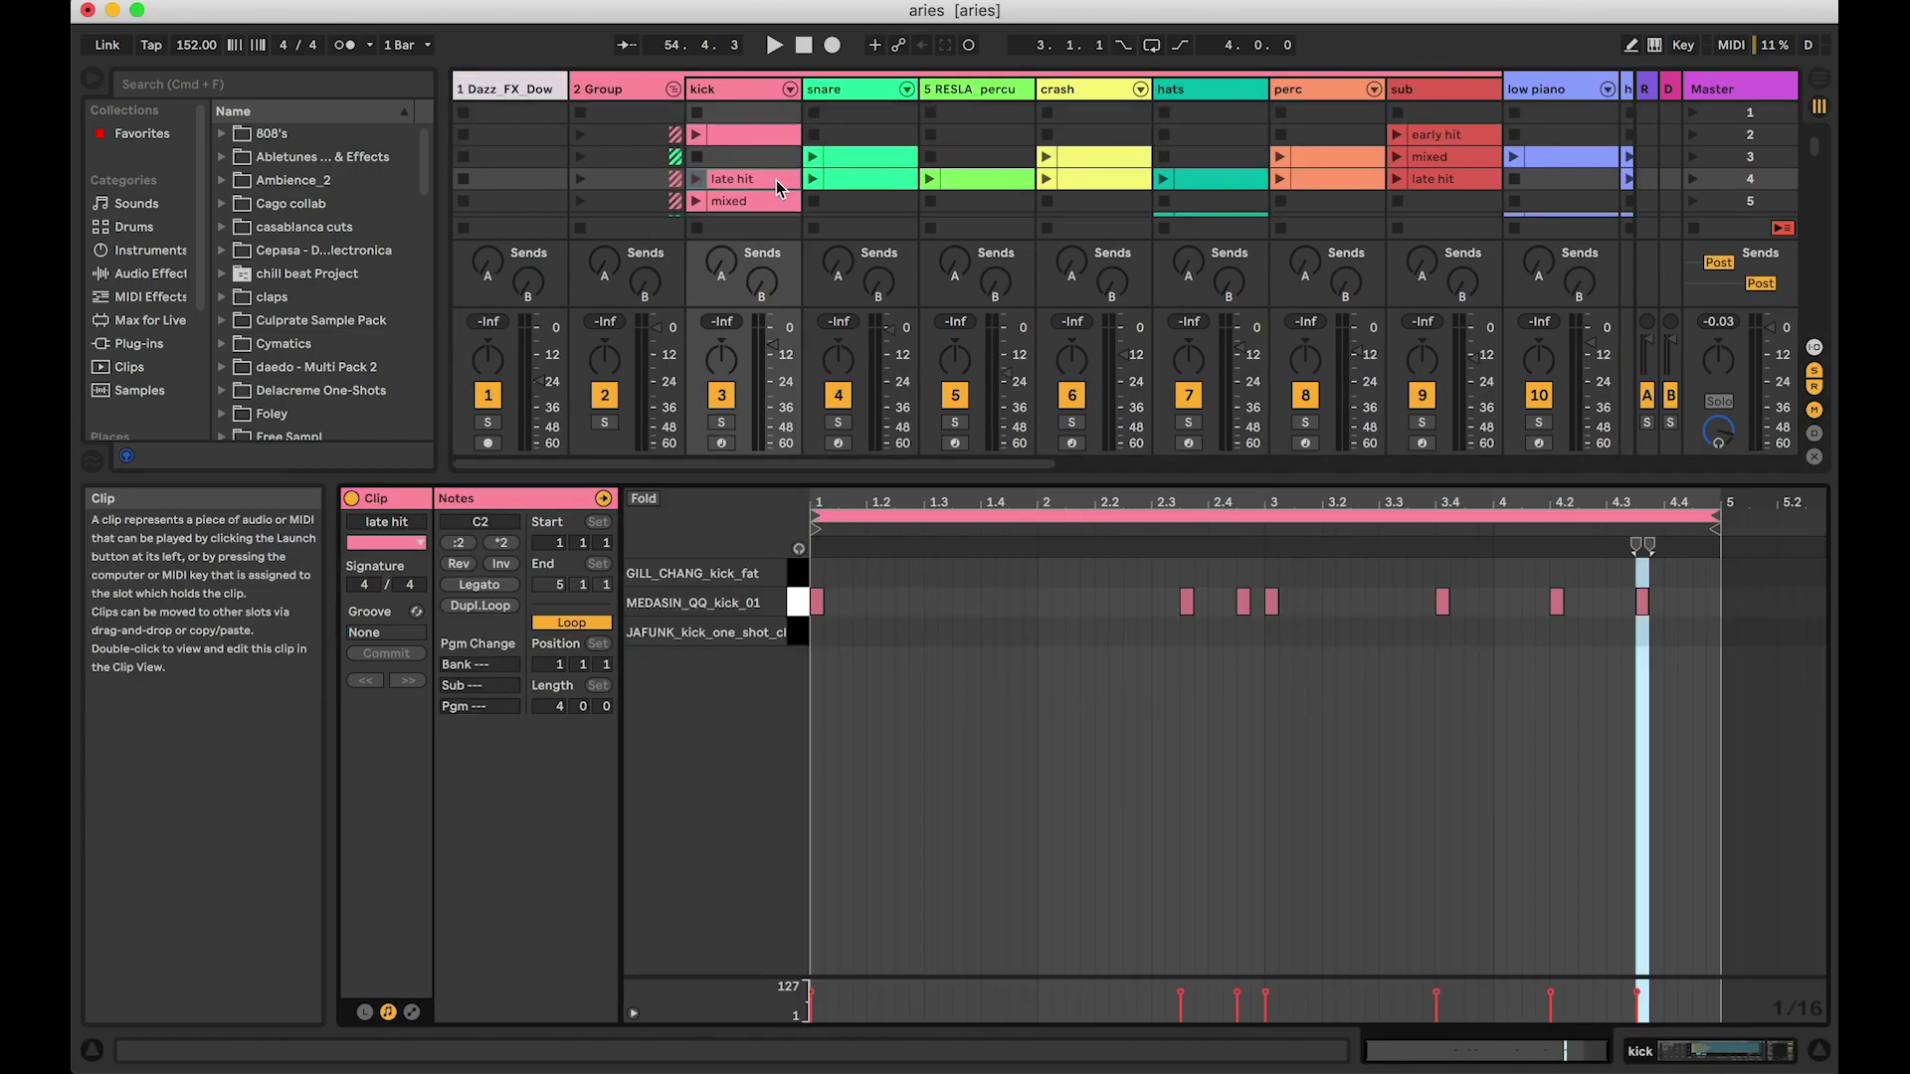
pyautogui.doubleClick(712, 92)
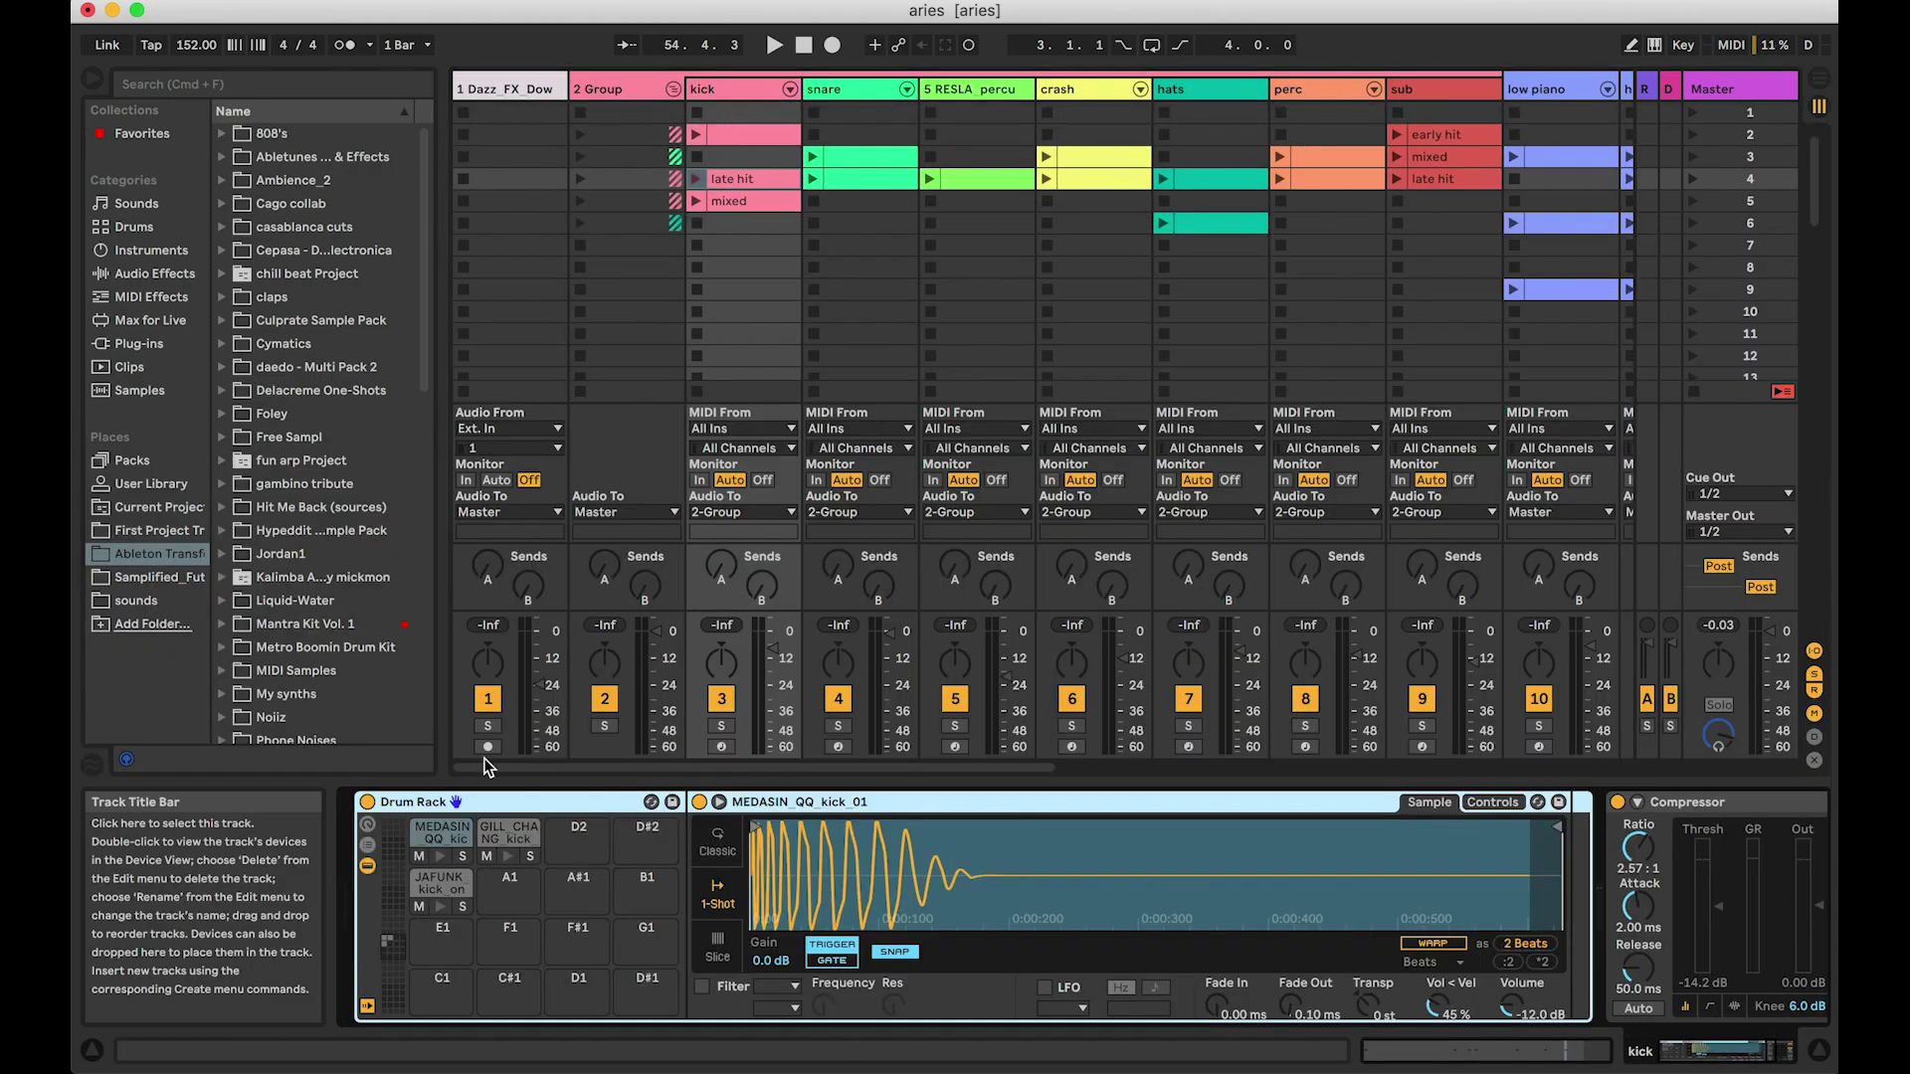
pyautogui.click(444, 863)
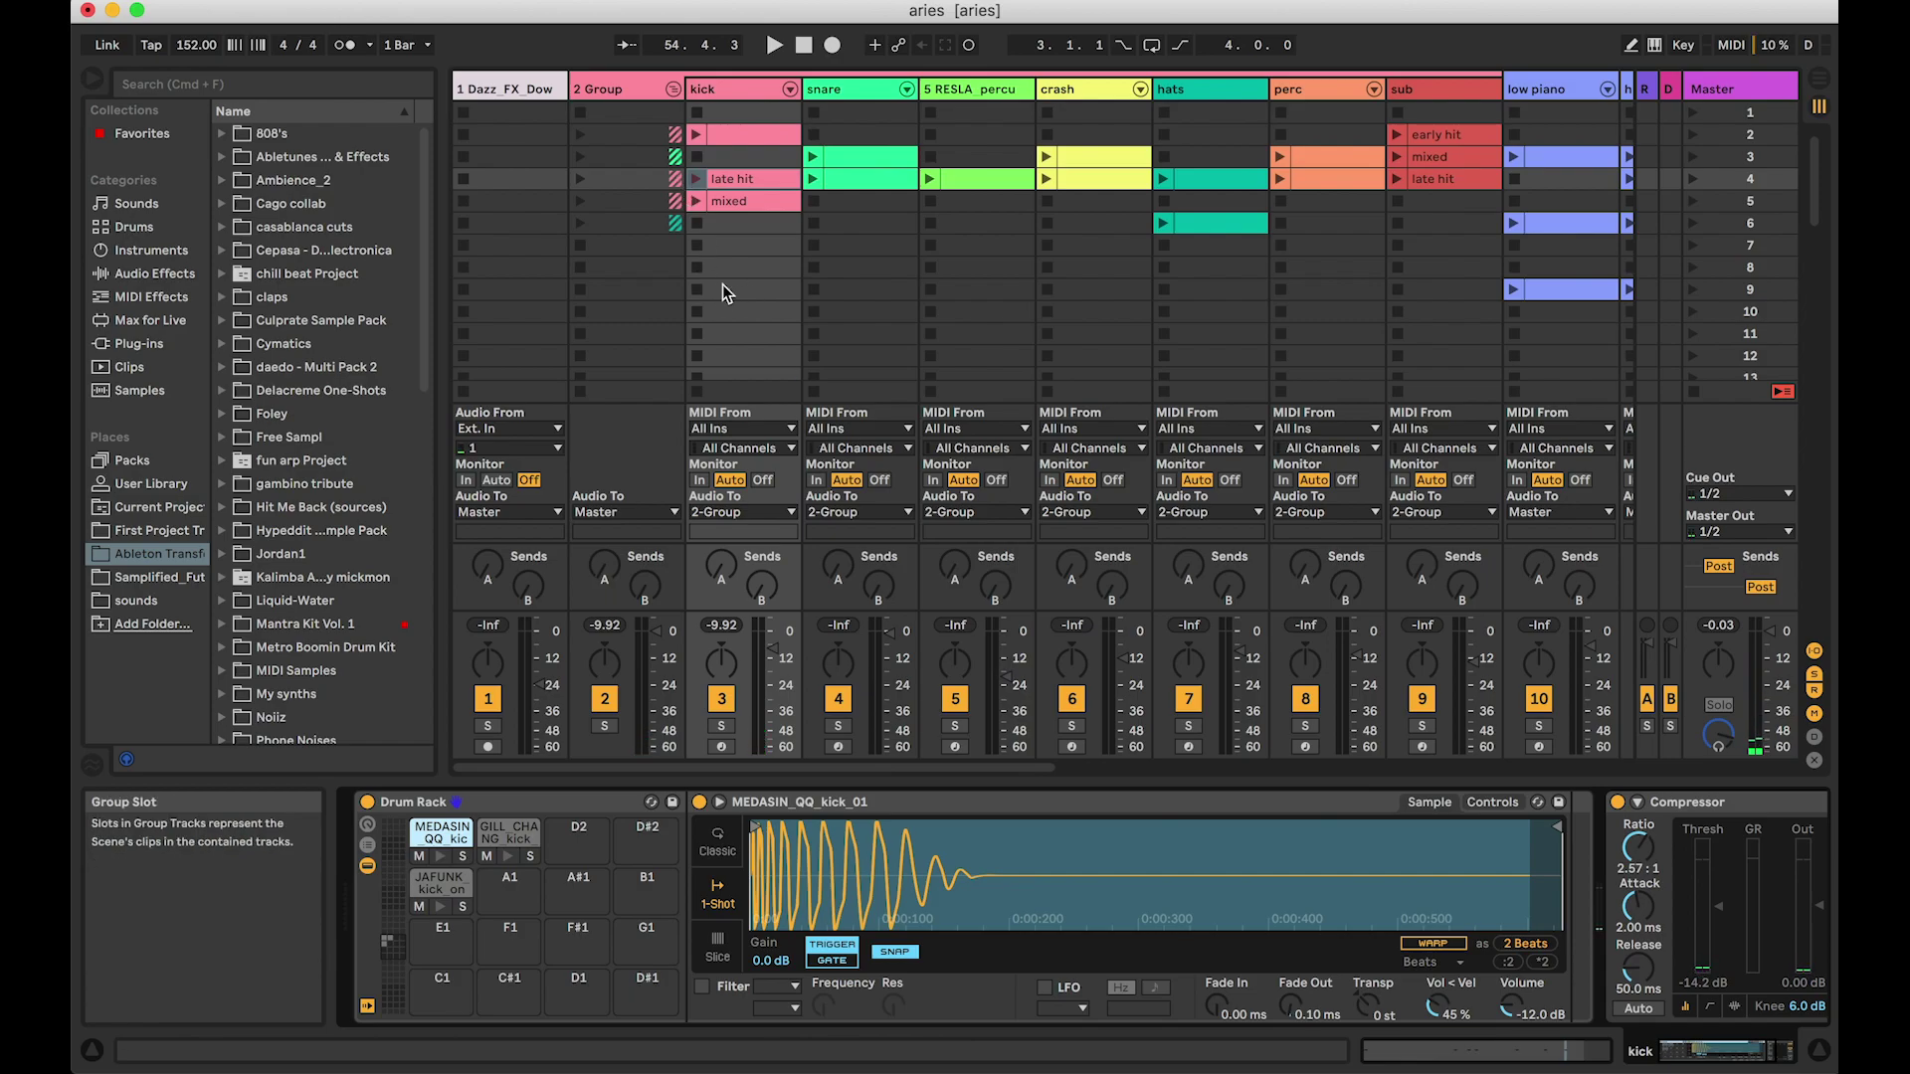
# Step: Play the kick track's late hit clip in scene 4 to hear its pattern
pyautogui.hscroll(3, 796, 893)
pyautogui.hscroll(-3, 796, 892)
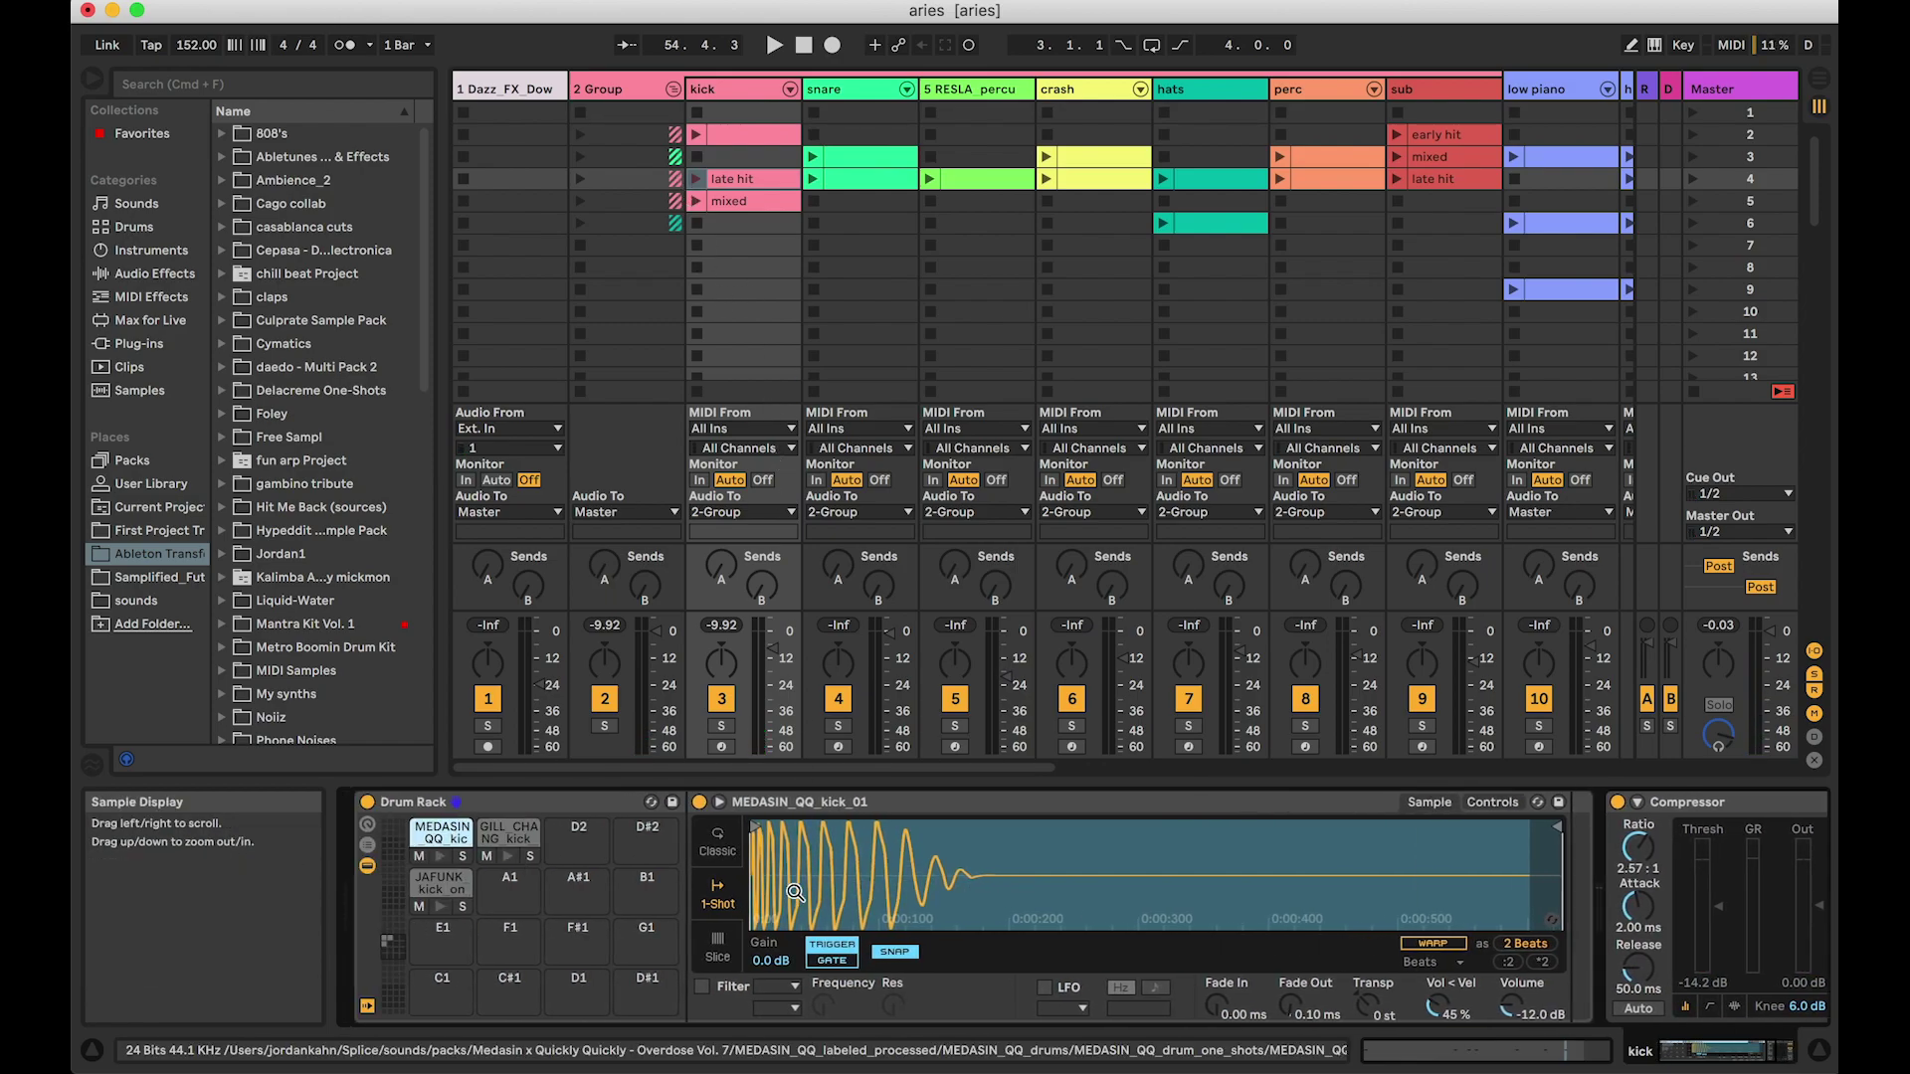
pyautogui.click(698, 177)
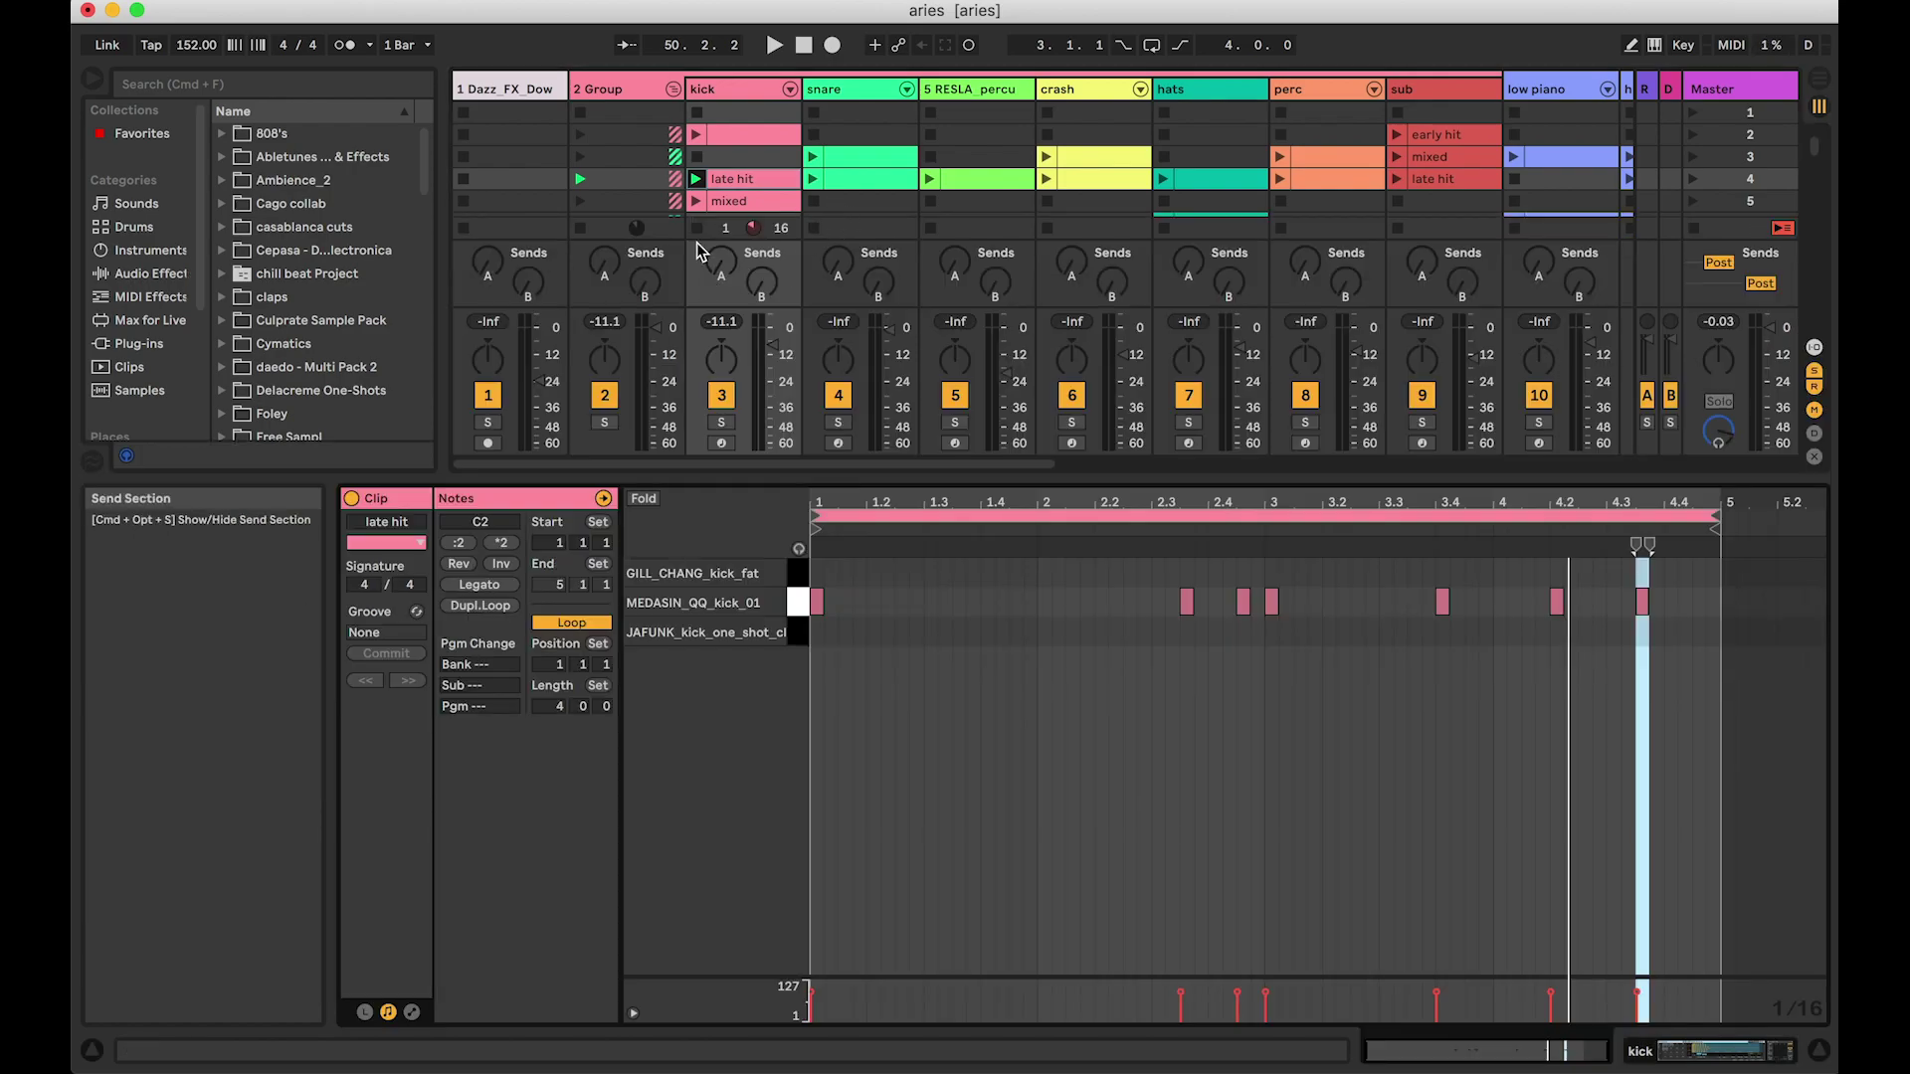
# Step: Open the snare's scene 4 clip and play it alone, followed by playing it together with the kick's late hit clip
pyautogui.click(858, 185)
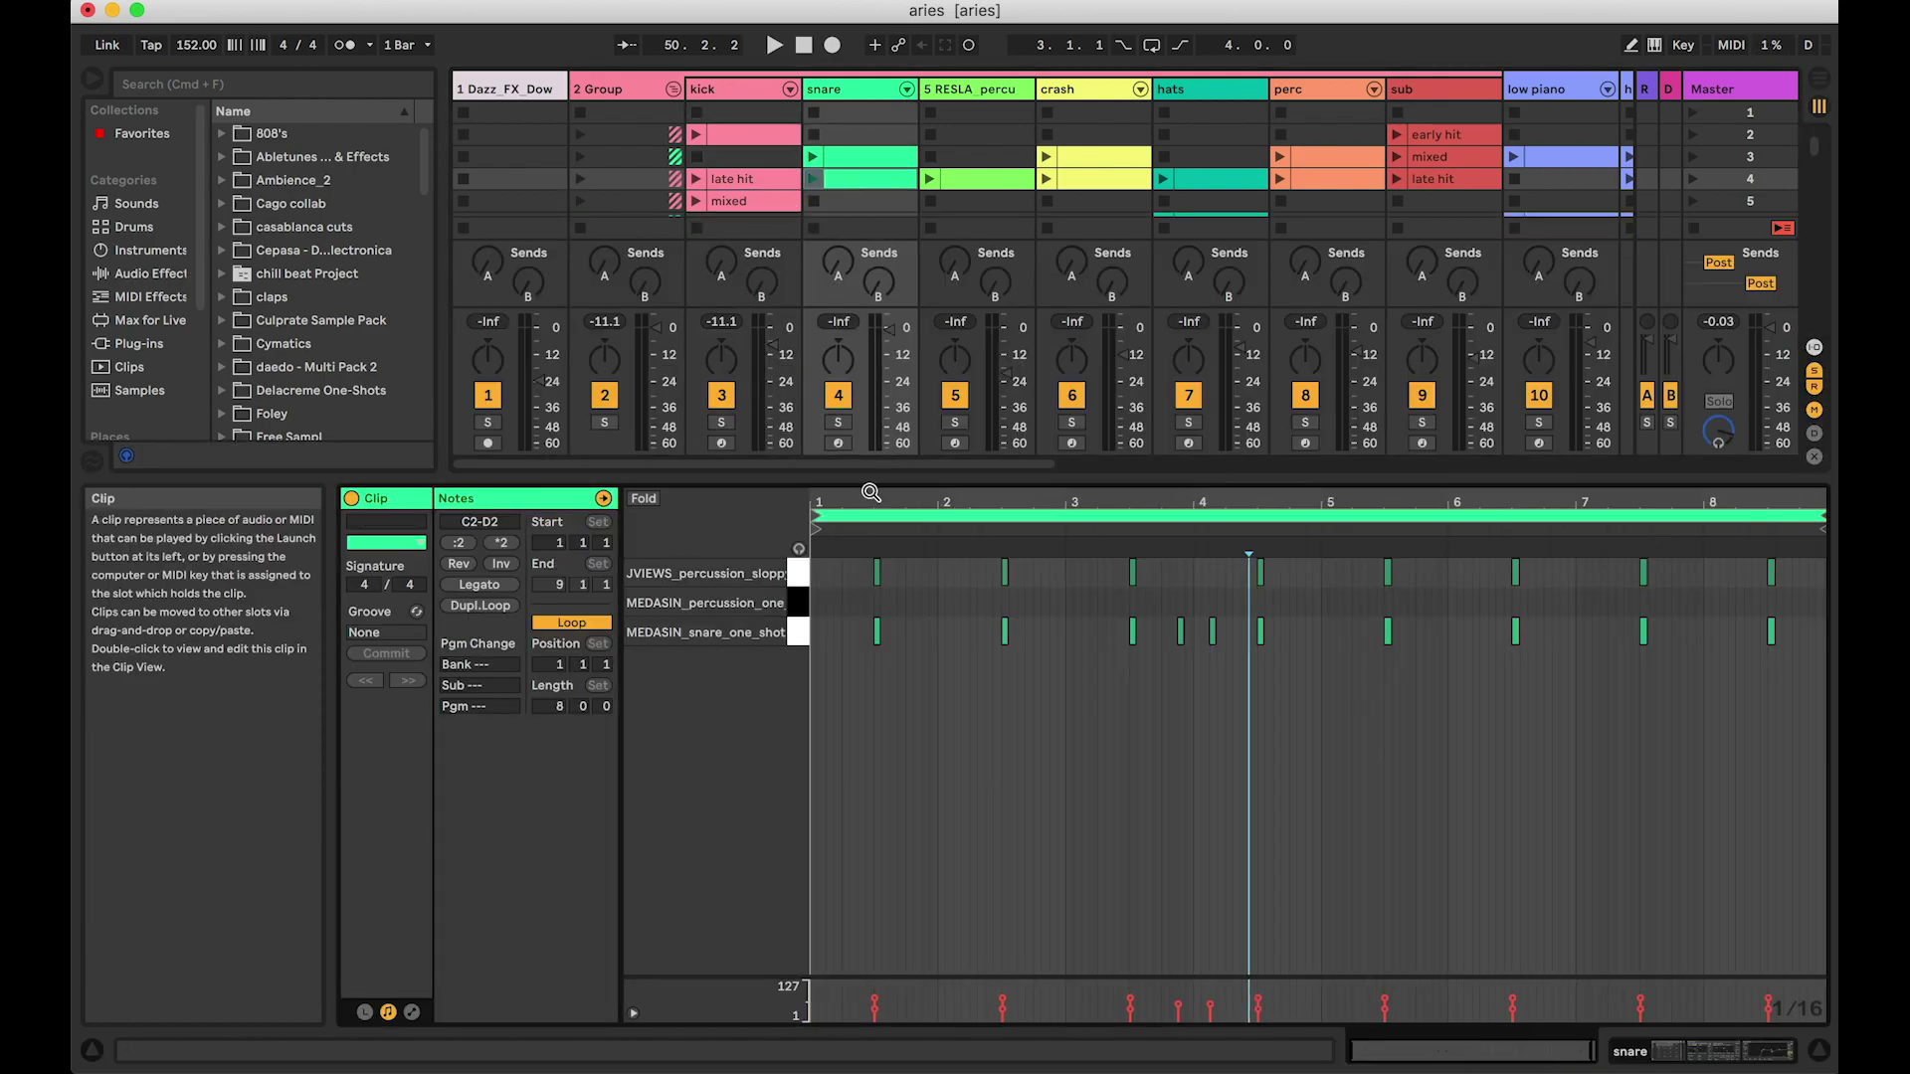
pyautogui.click(814, 180)
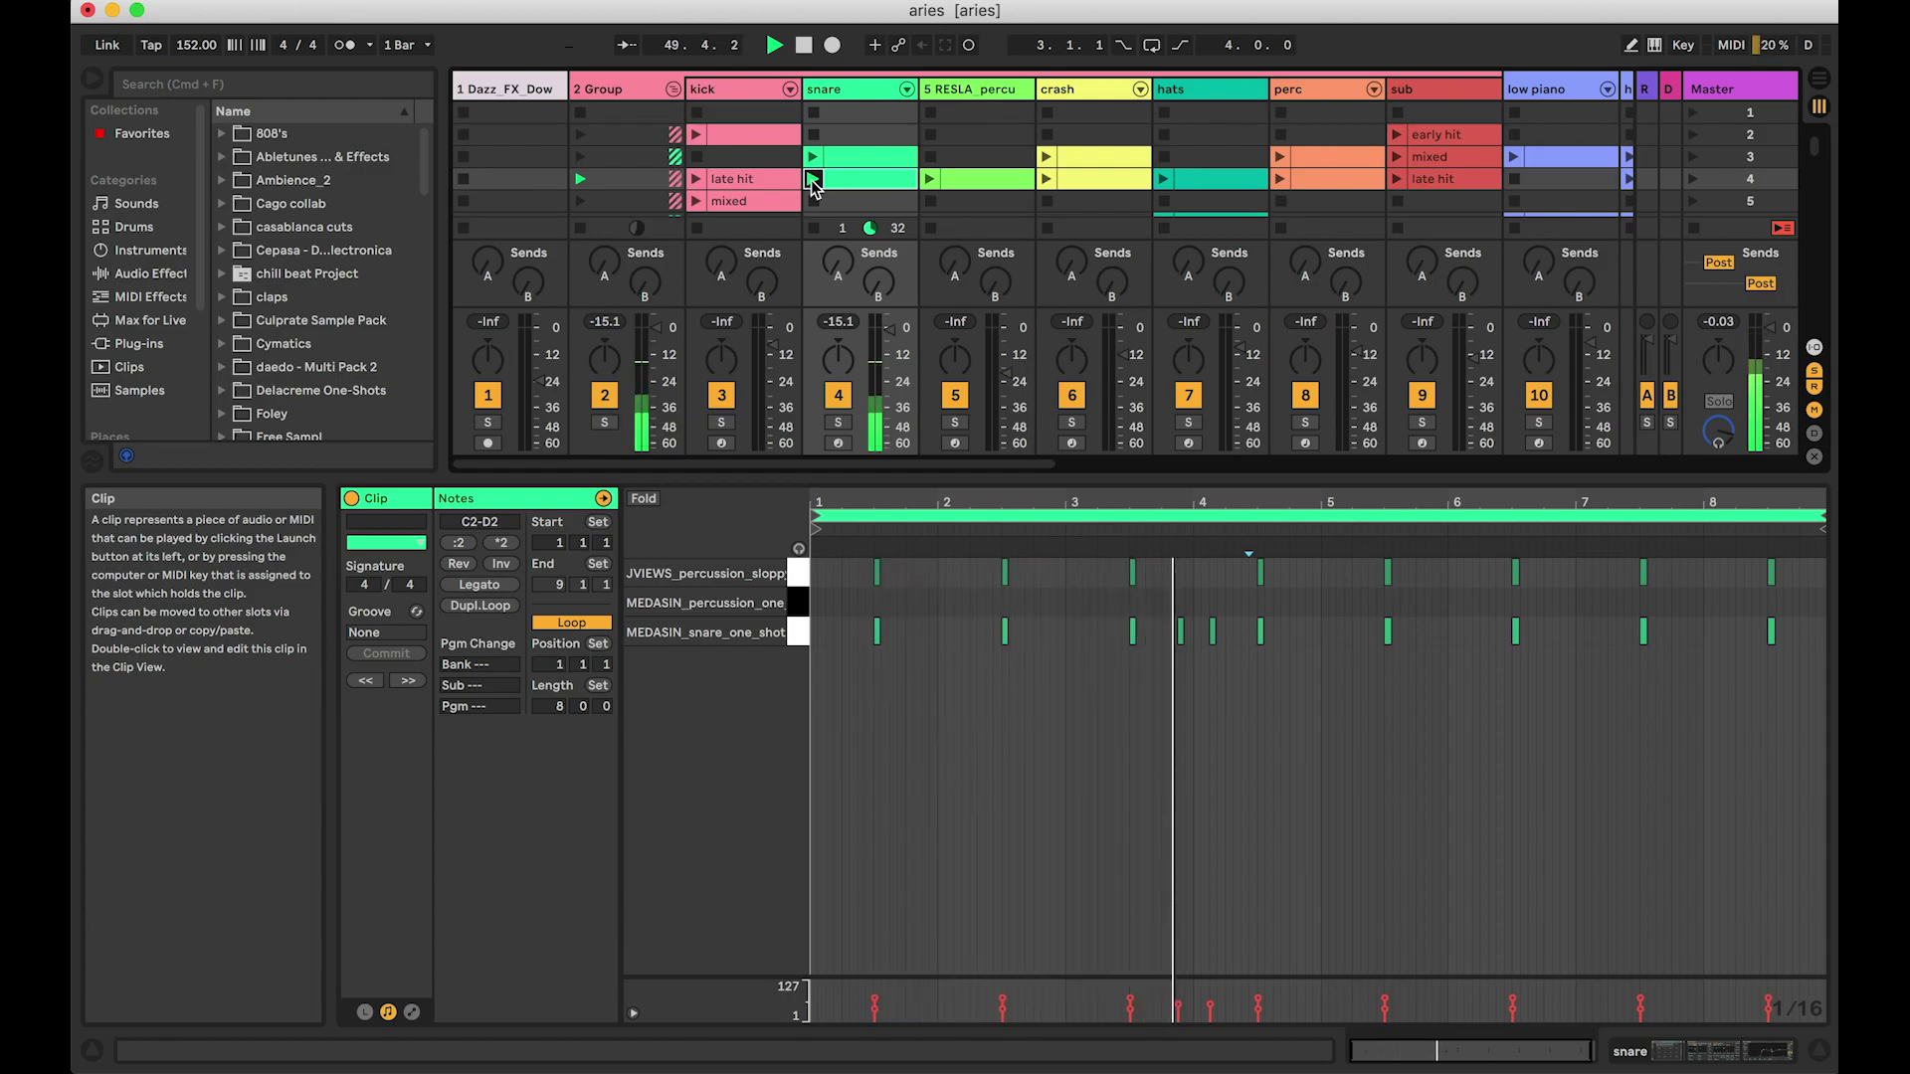
pyautogui.press('space')
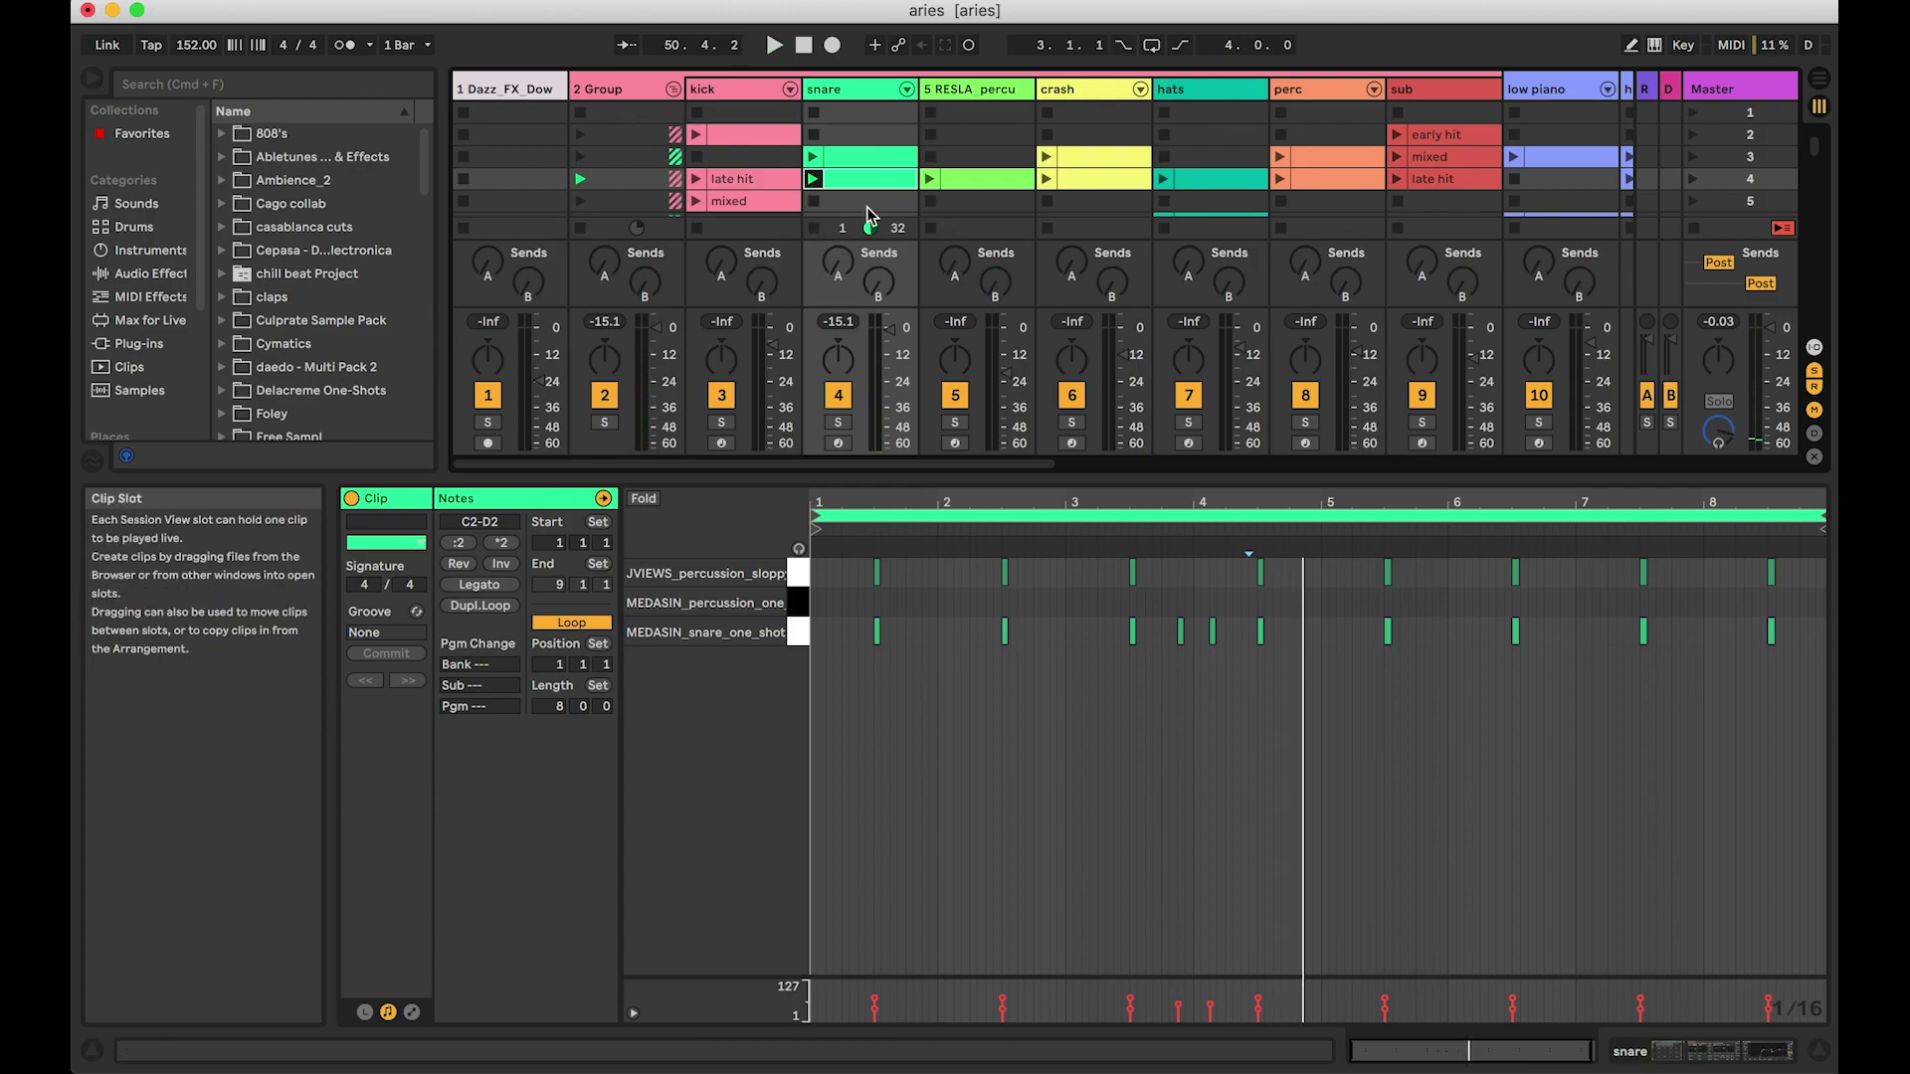
pyautogui.click(697, 179)
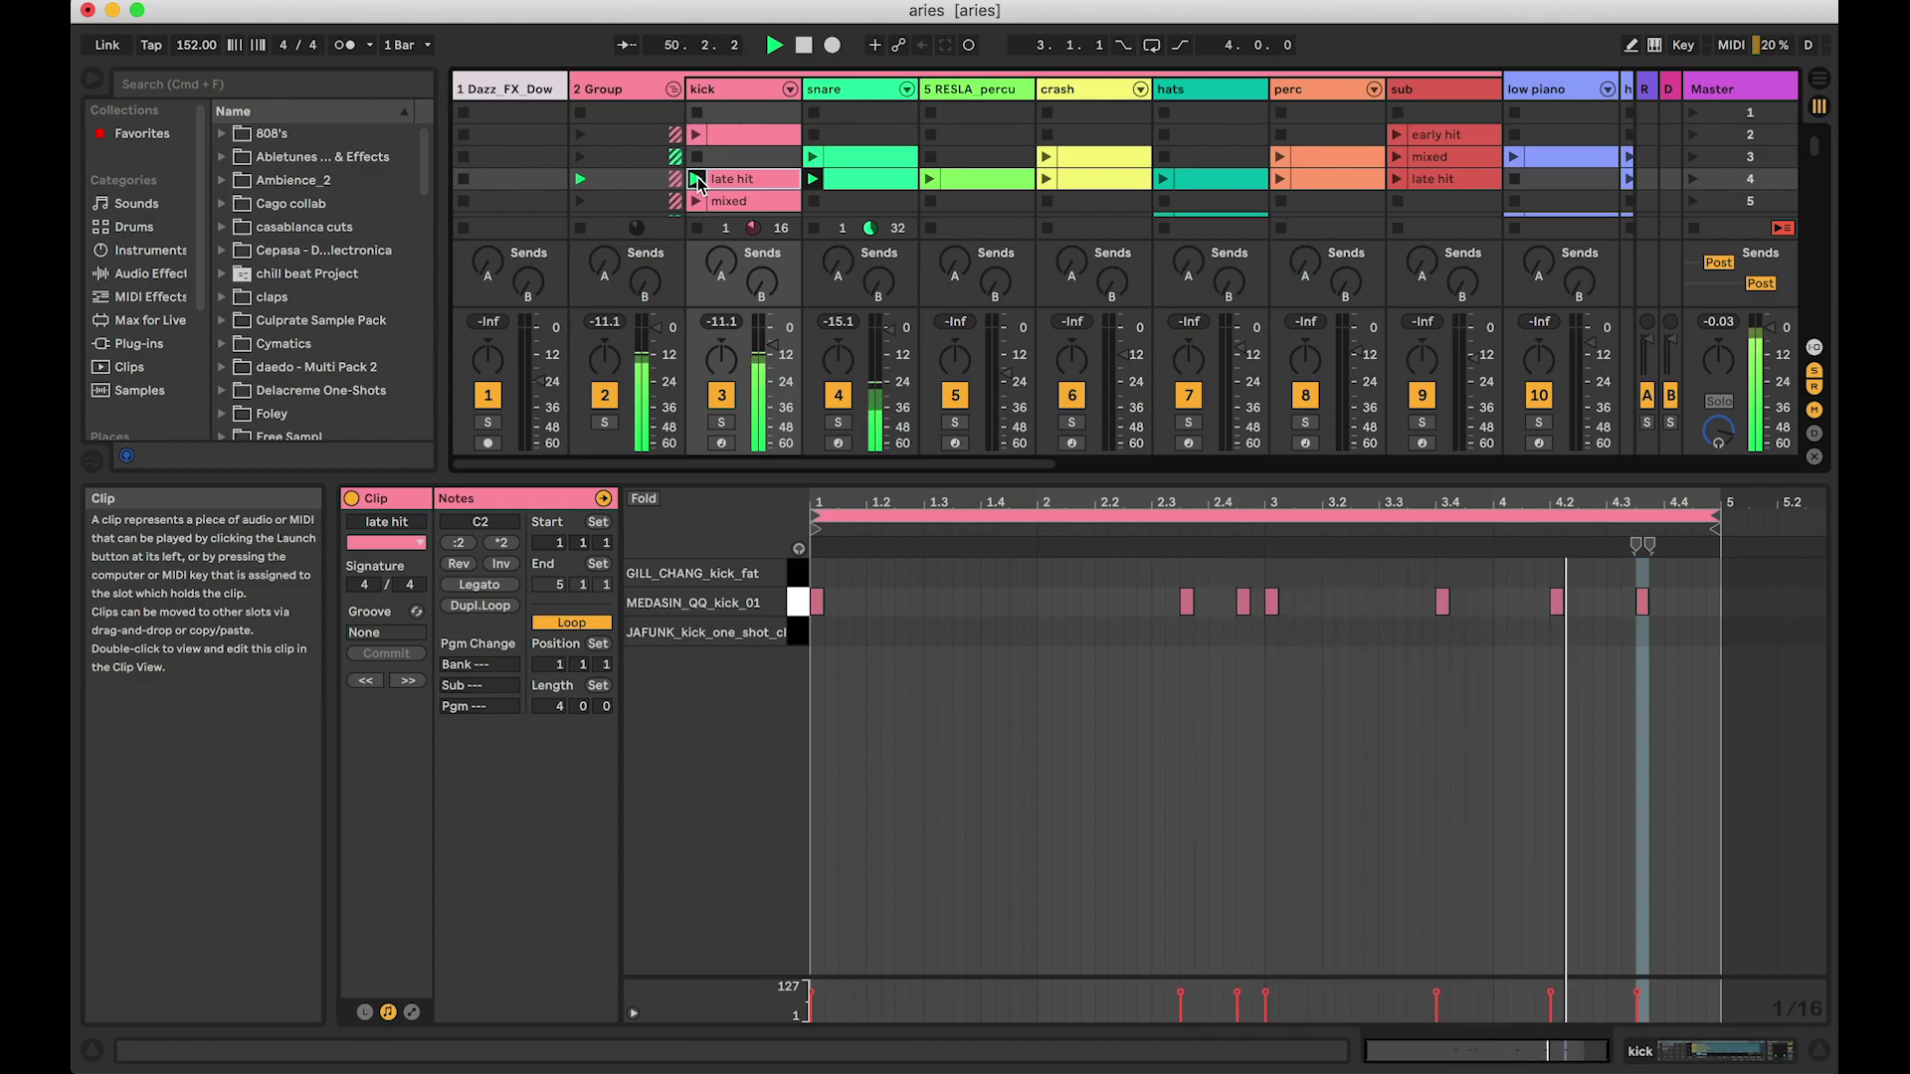
pyautogui.press('space')
# Step: Open the crash track's scene 4 clip and play it together with the kick and snare
pyautogui.hscroll(1, 696, 177)
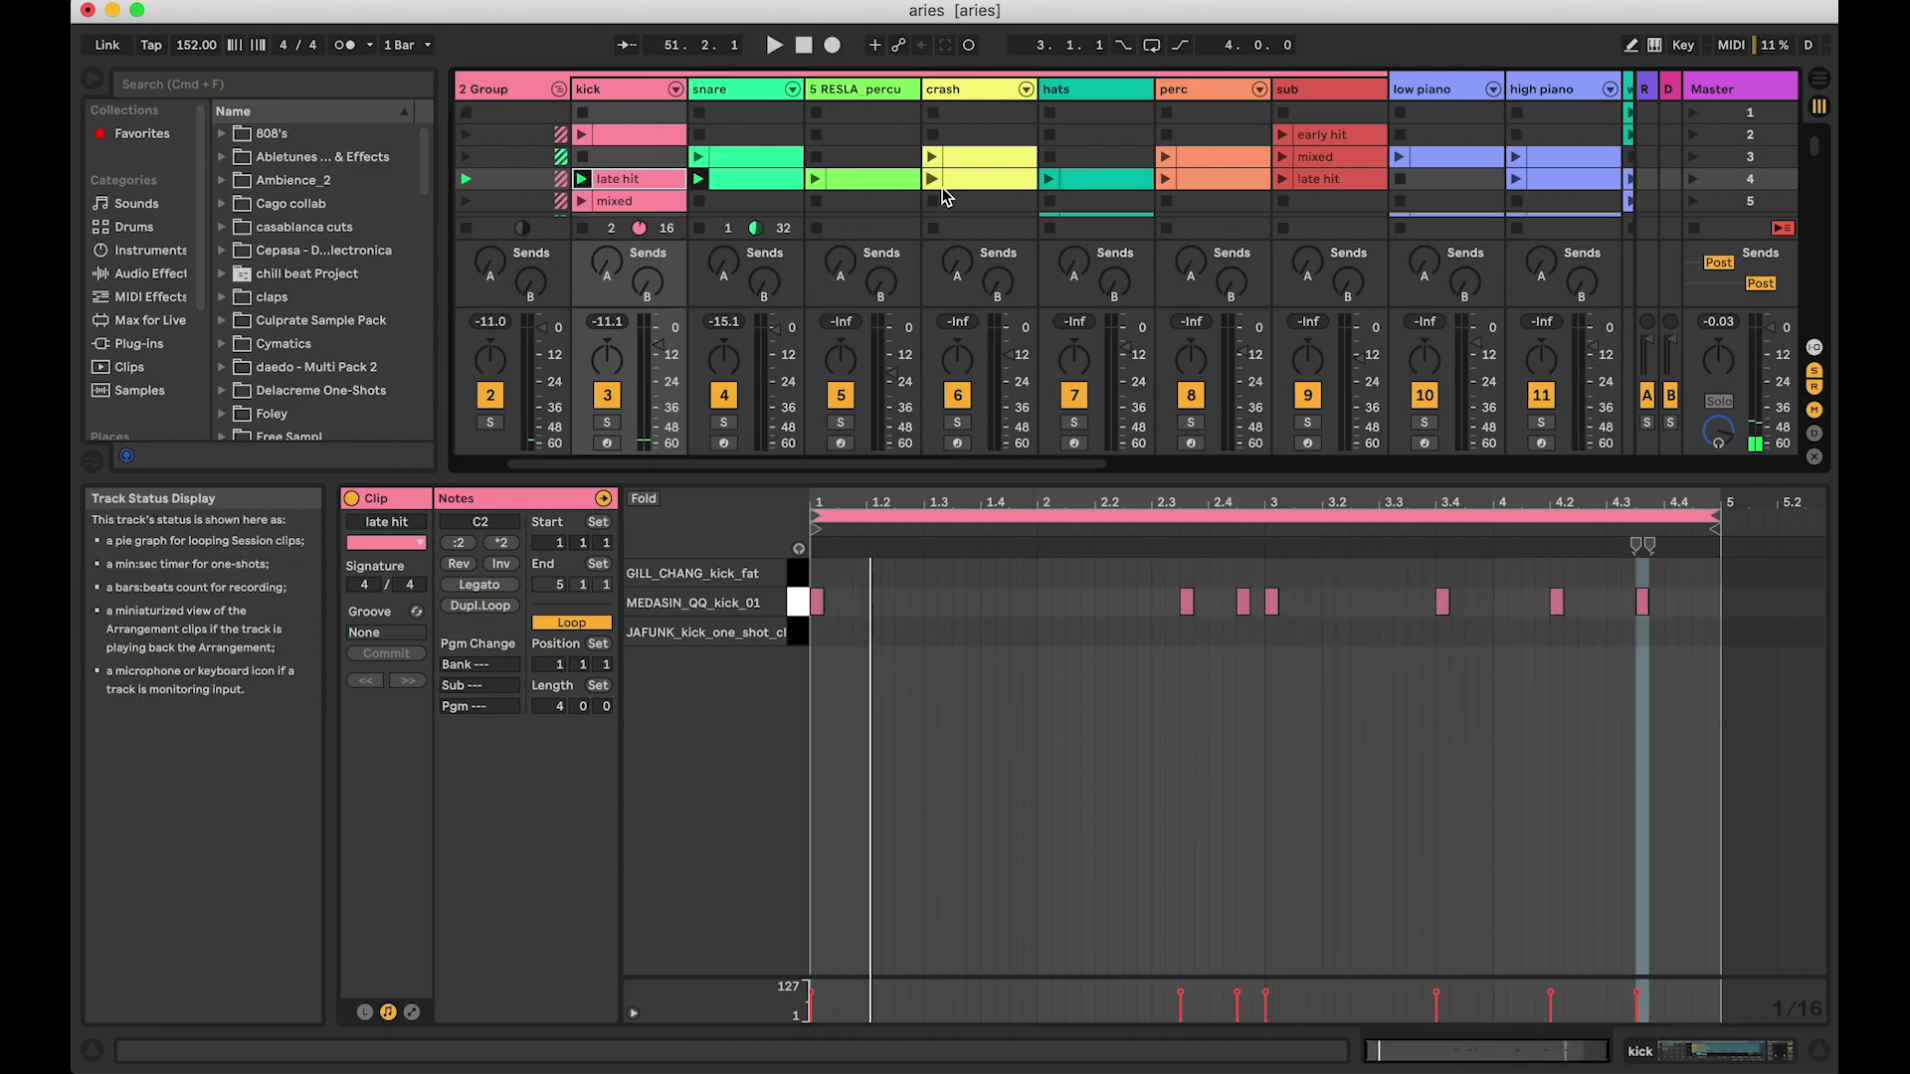
pyautogui.click(959, 183)
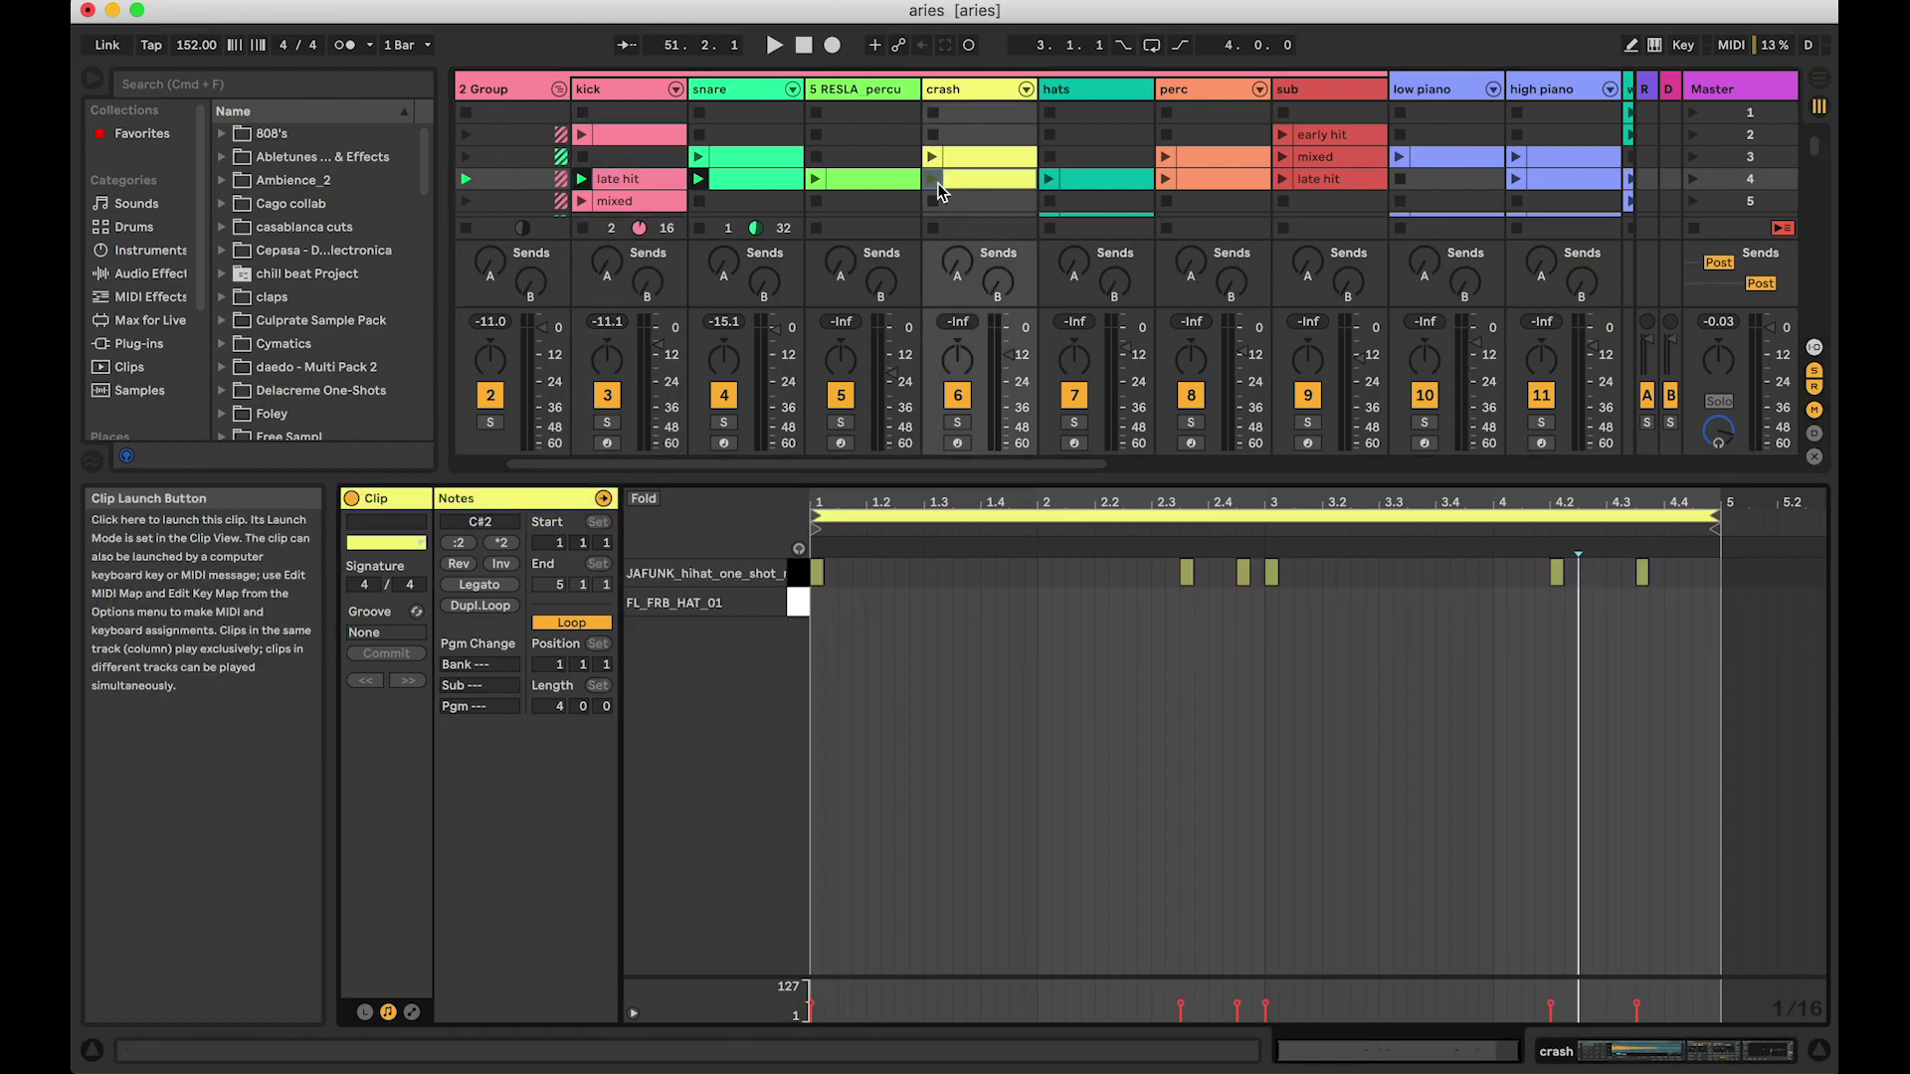
pyautogui.click(932, 178)
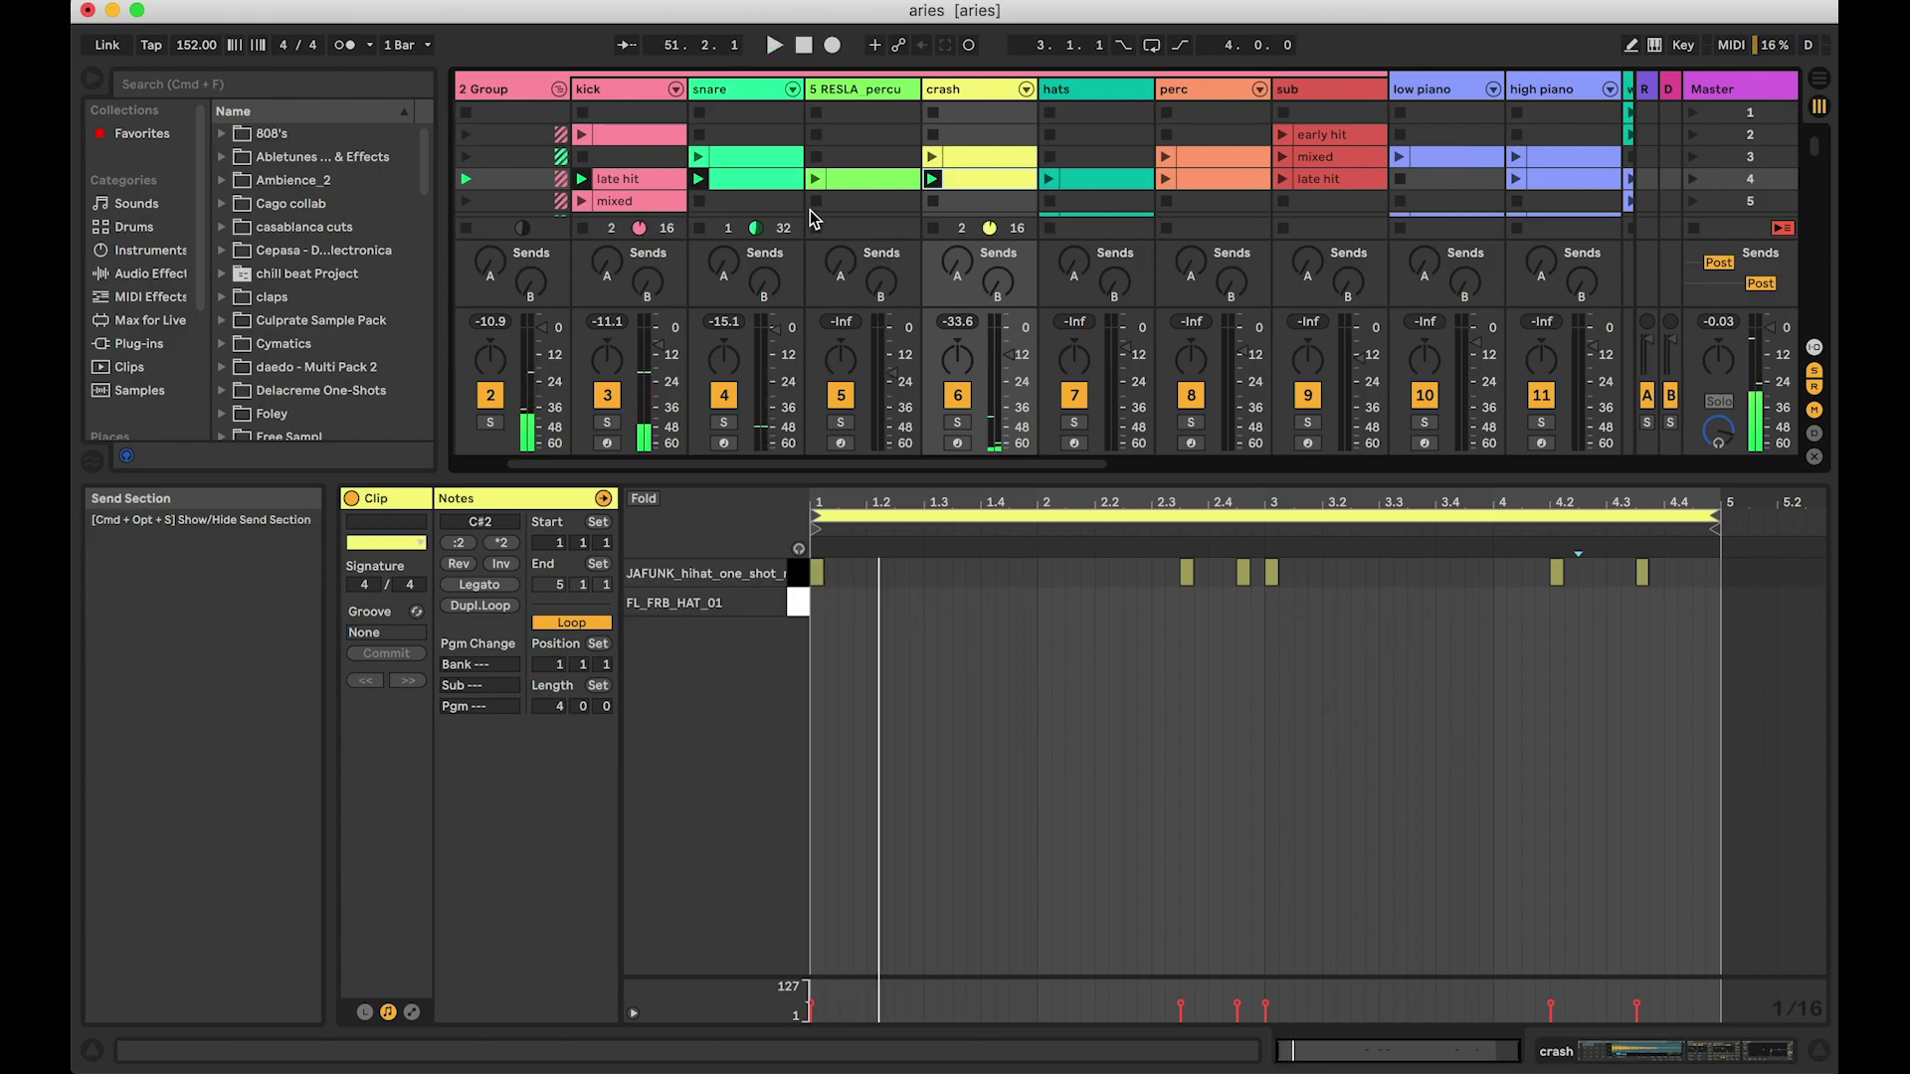
pyautogui.hscroll(-1, 810, 211)
pyautogui.scroll(-1, 810, 211)
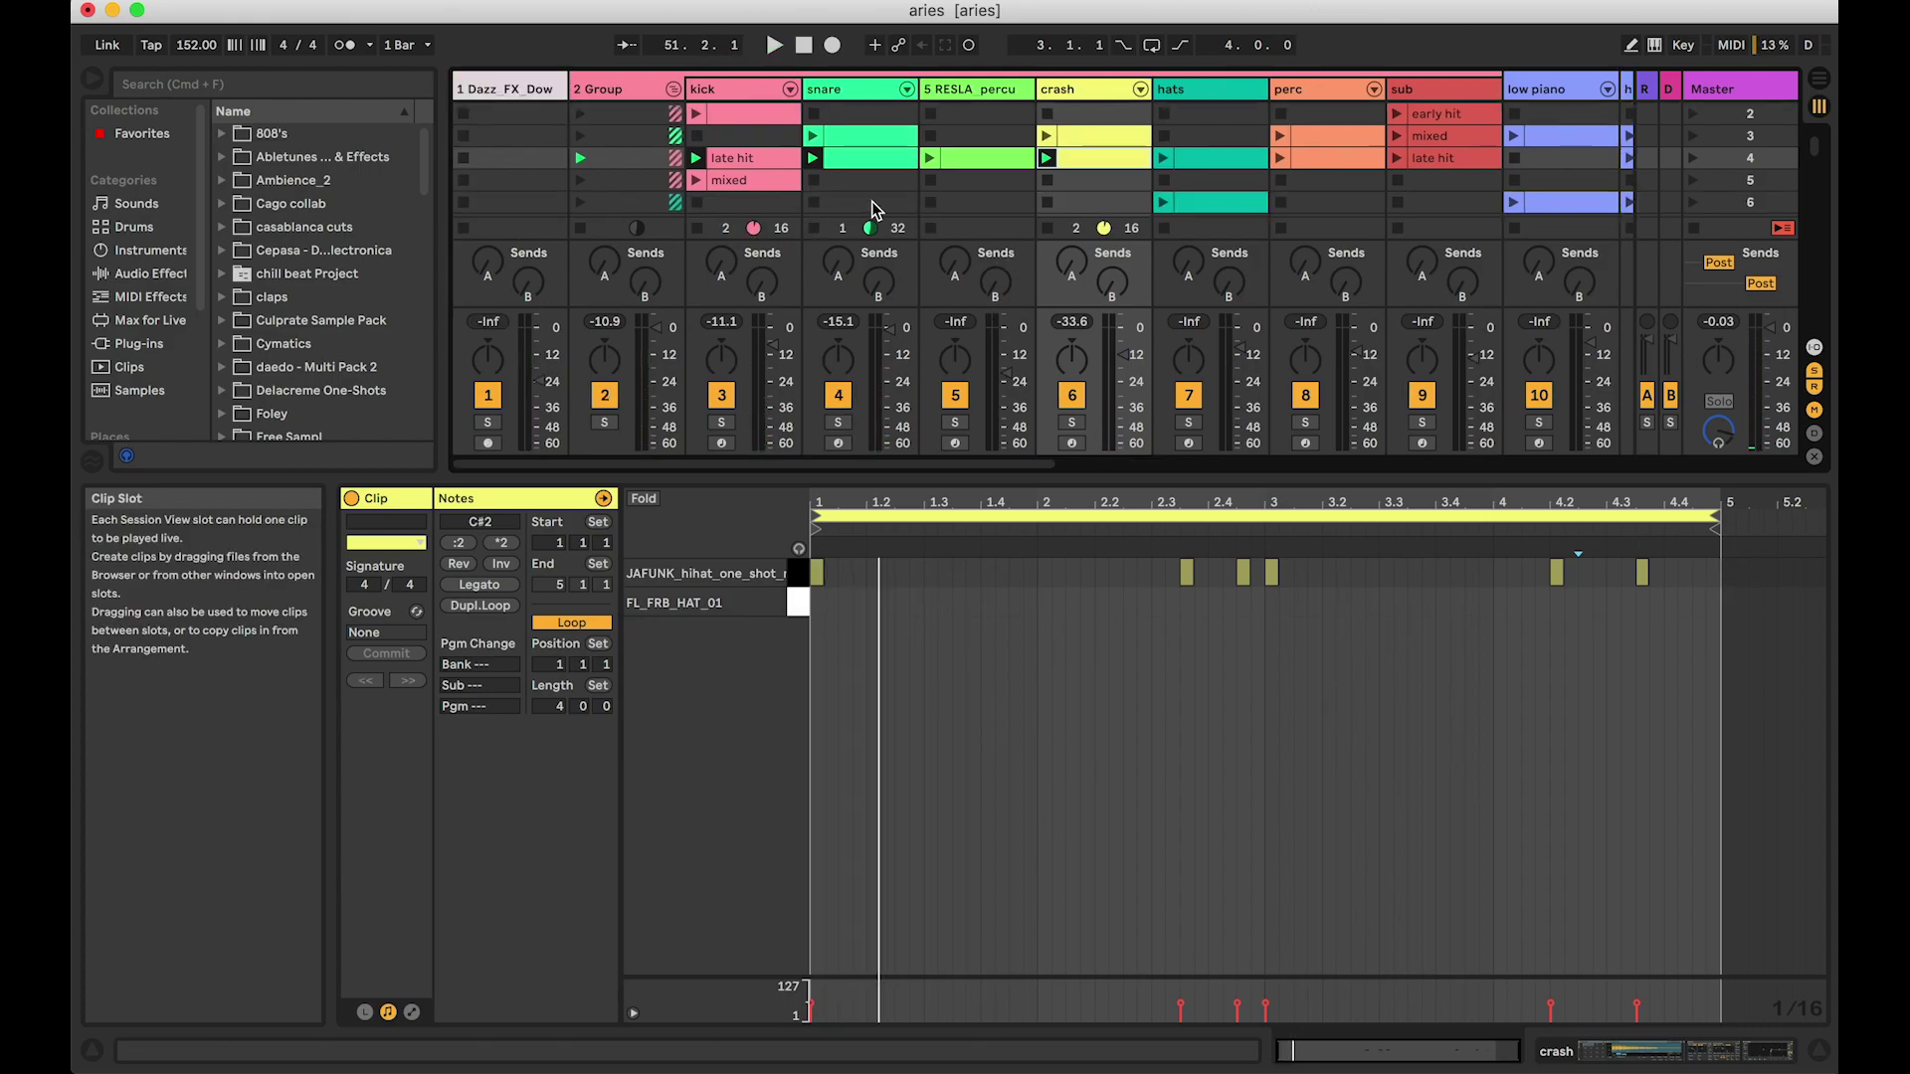
pyautogui.hscroll(1, 871, 204)
pyautogui.hscroll(-1, 872, 201)
pyautogui.hscroll(2, 836, 197)
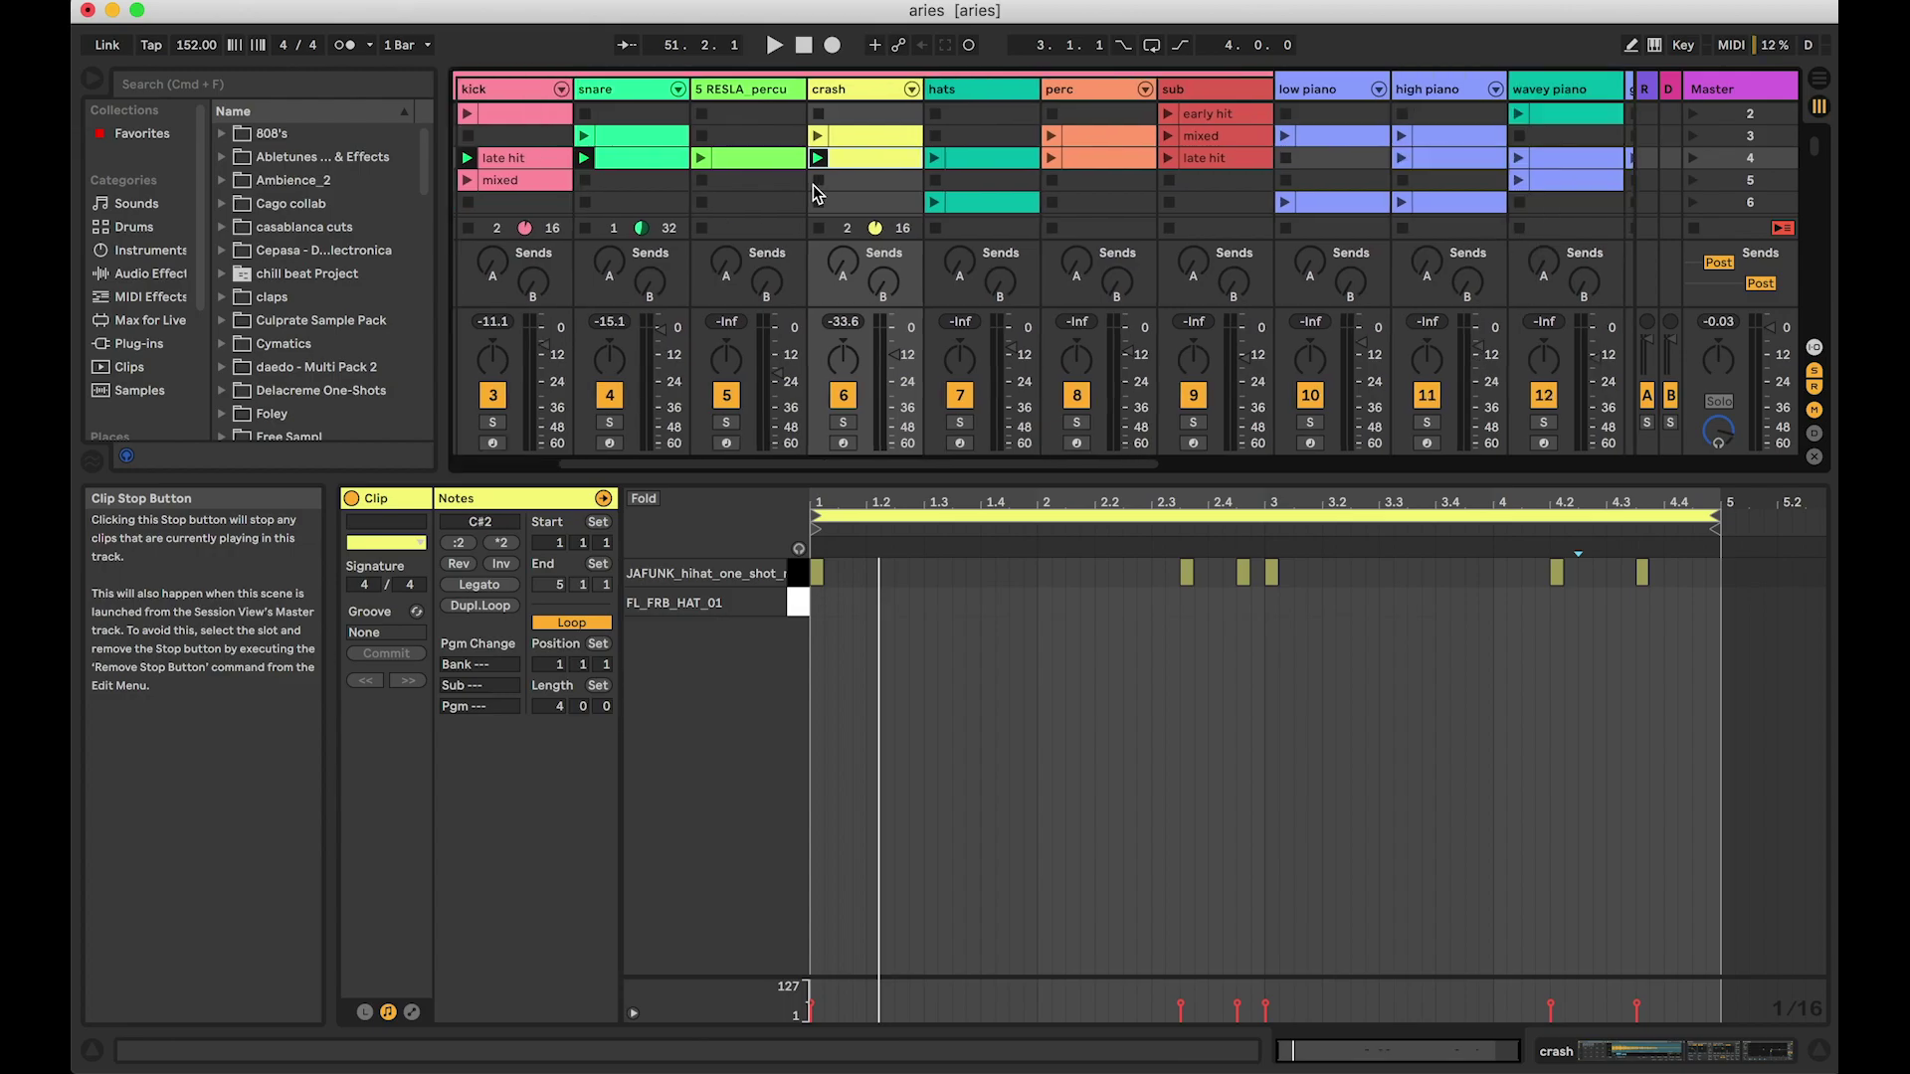
# Step: Open the hats track's scene 4 clip to view its notes, and return to the crash track's clip for comparison
pyautogui.scroll(1, 813, 189)
pyautogui.hscroll(-1, 814, 185)
pyautogui.hscroll(1, 895, 181)
pyautogui.click(989, 177)
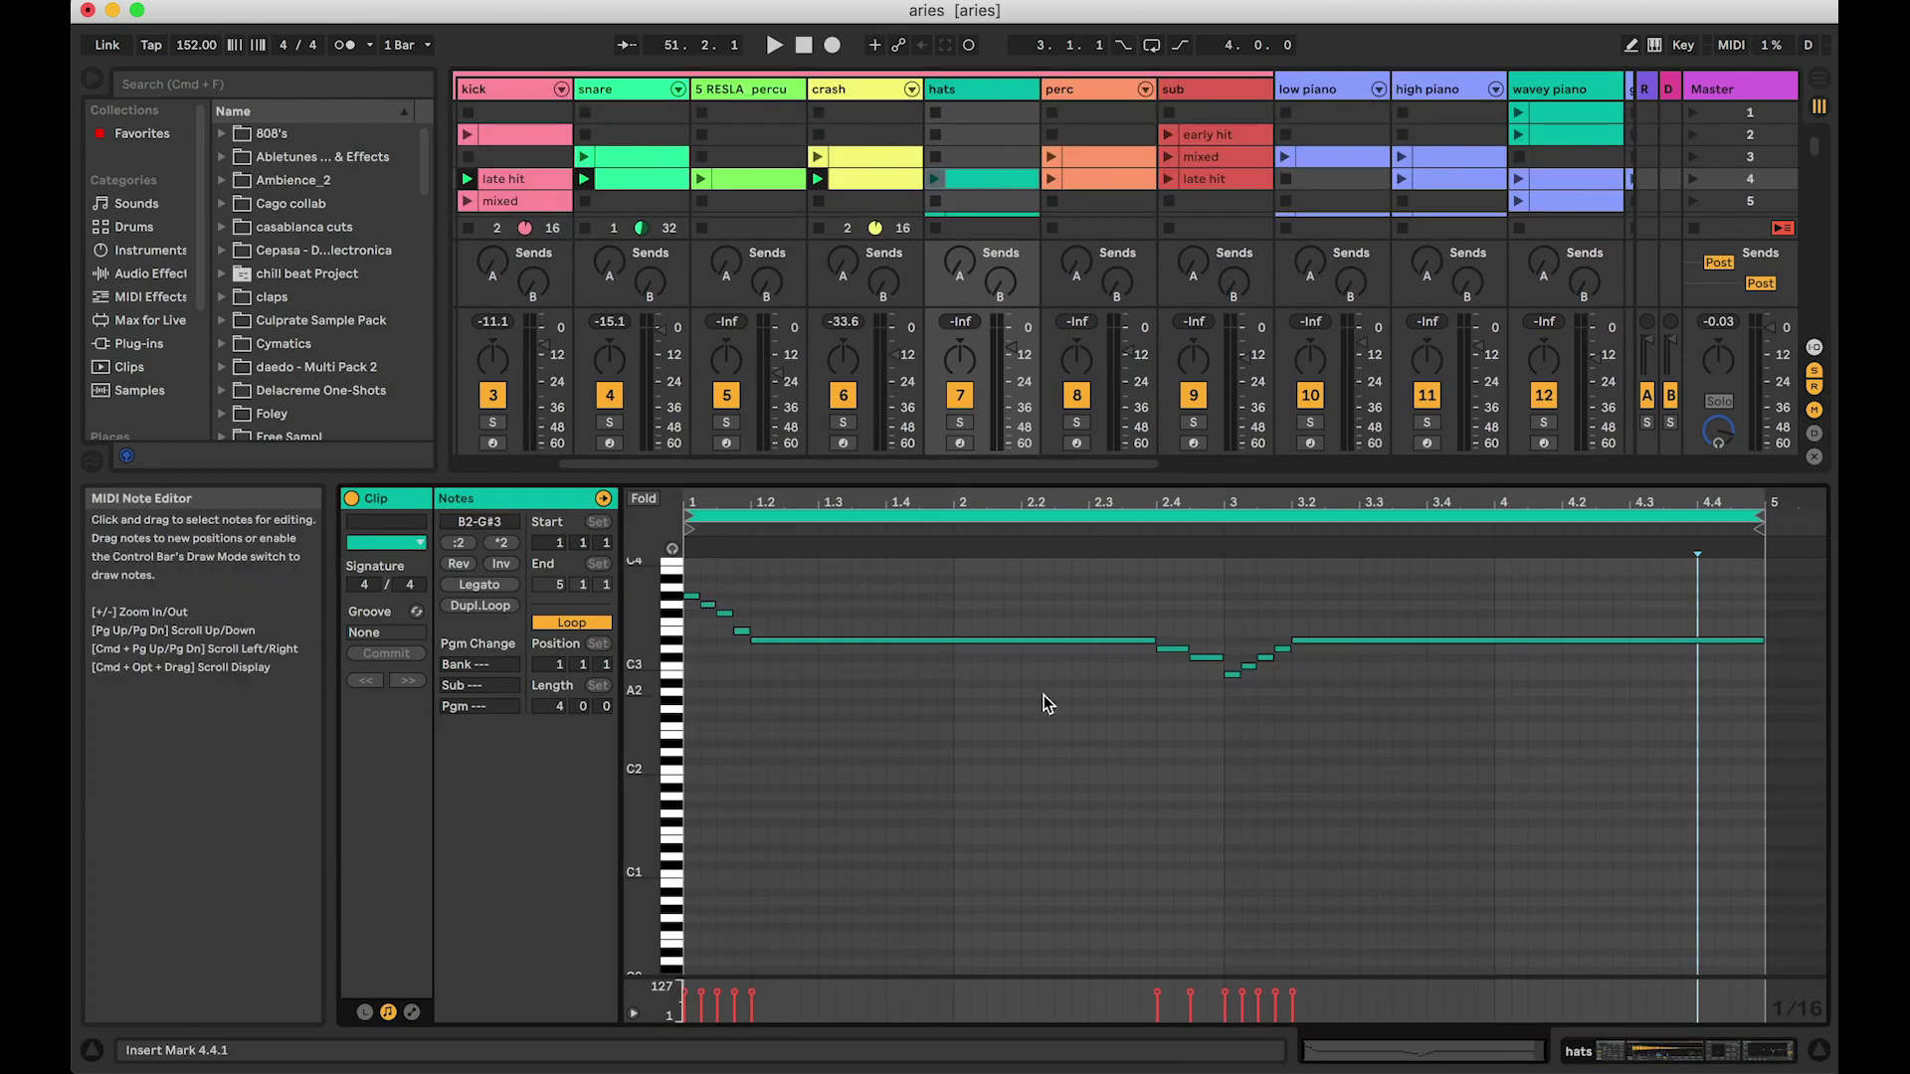
pyautogui.scroll(1, 1042, 701)
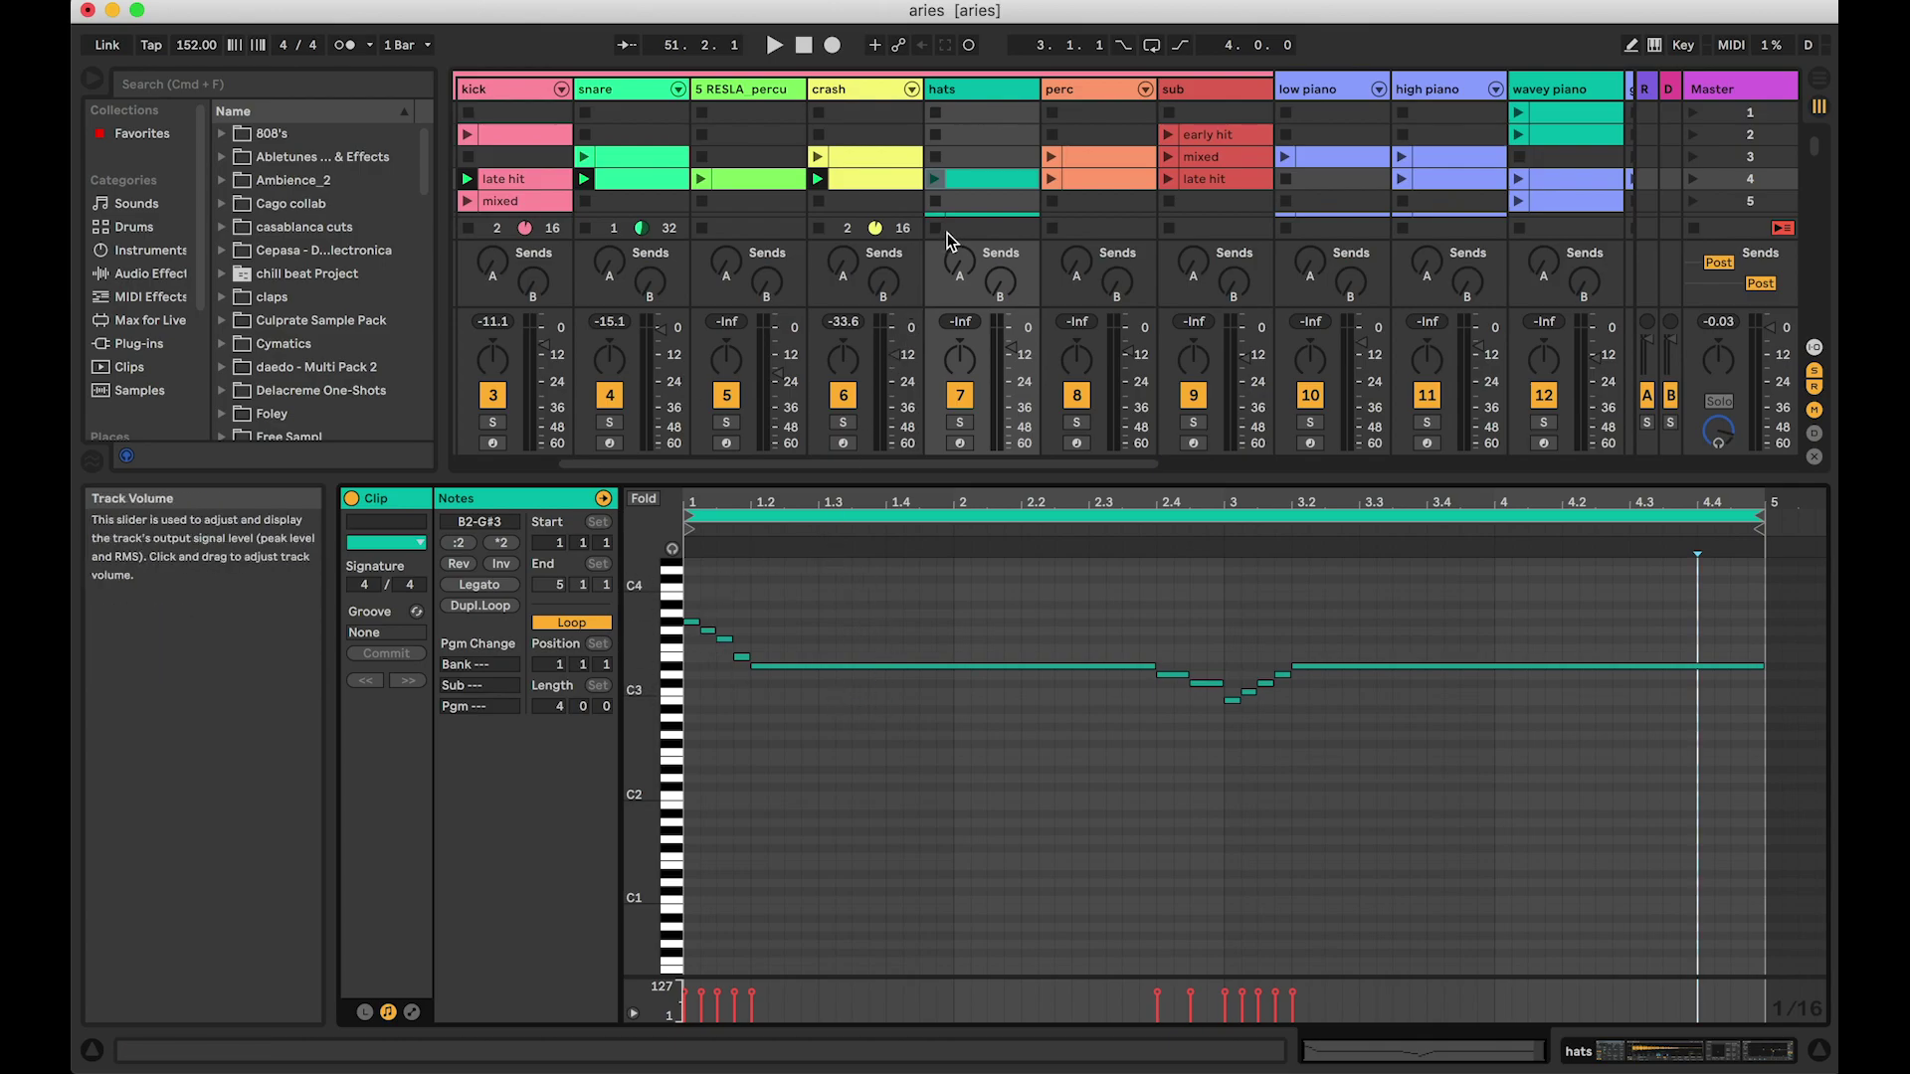
pyautogui.click(845, 92)
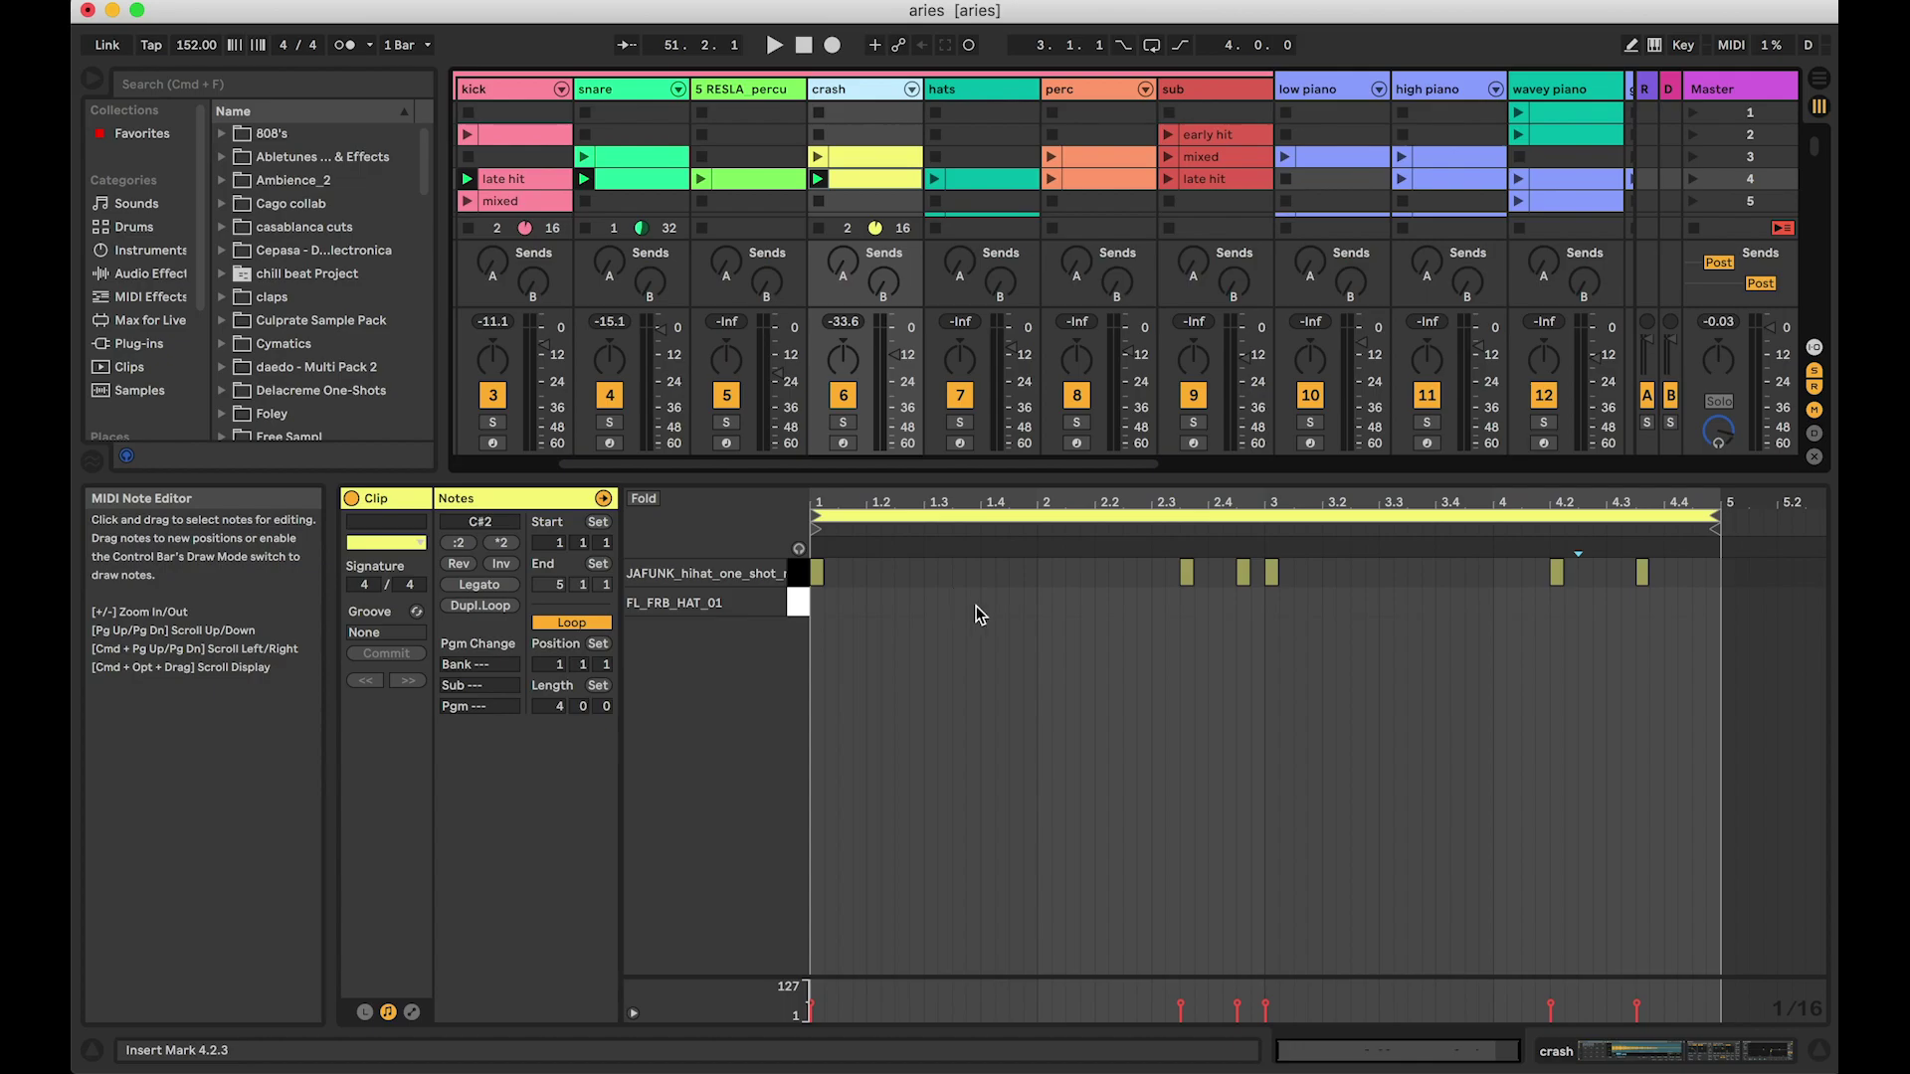
# Step: Reopen the hats track's scene 4 clip, solo the track, and play the clip
pyautogui.click(971, 185)
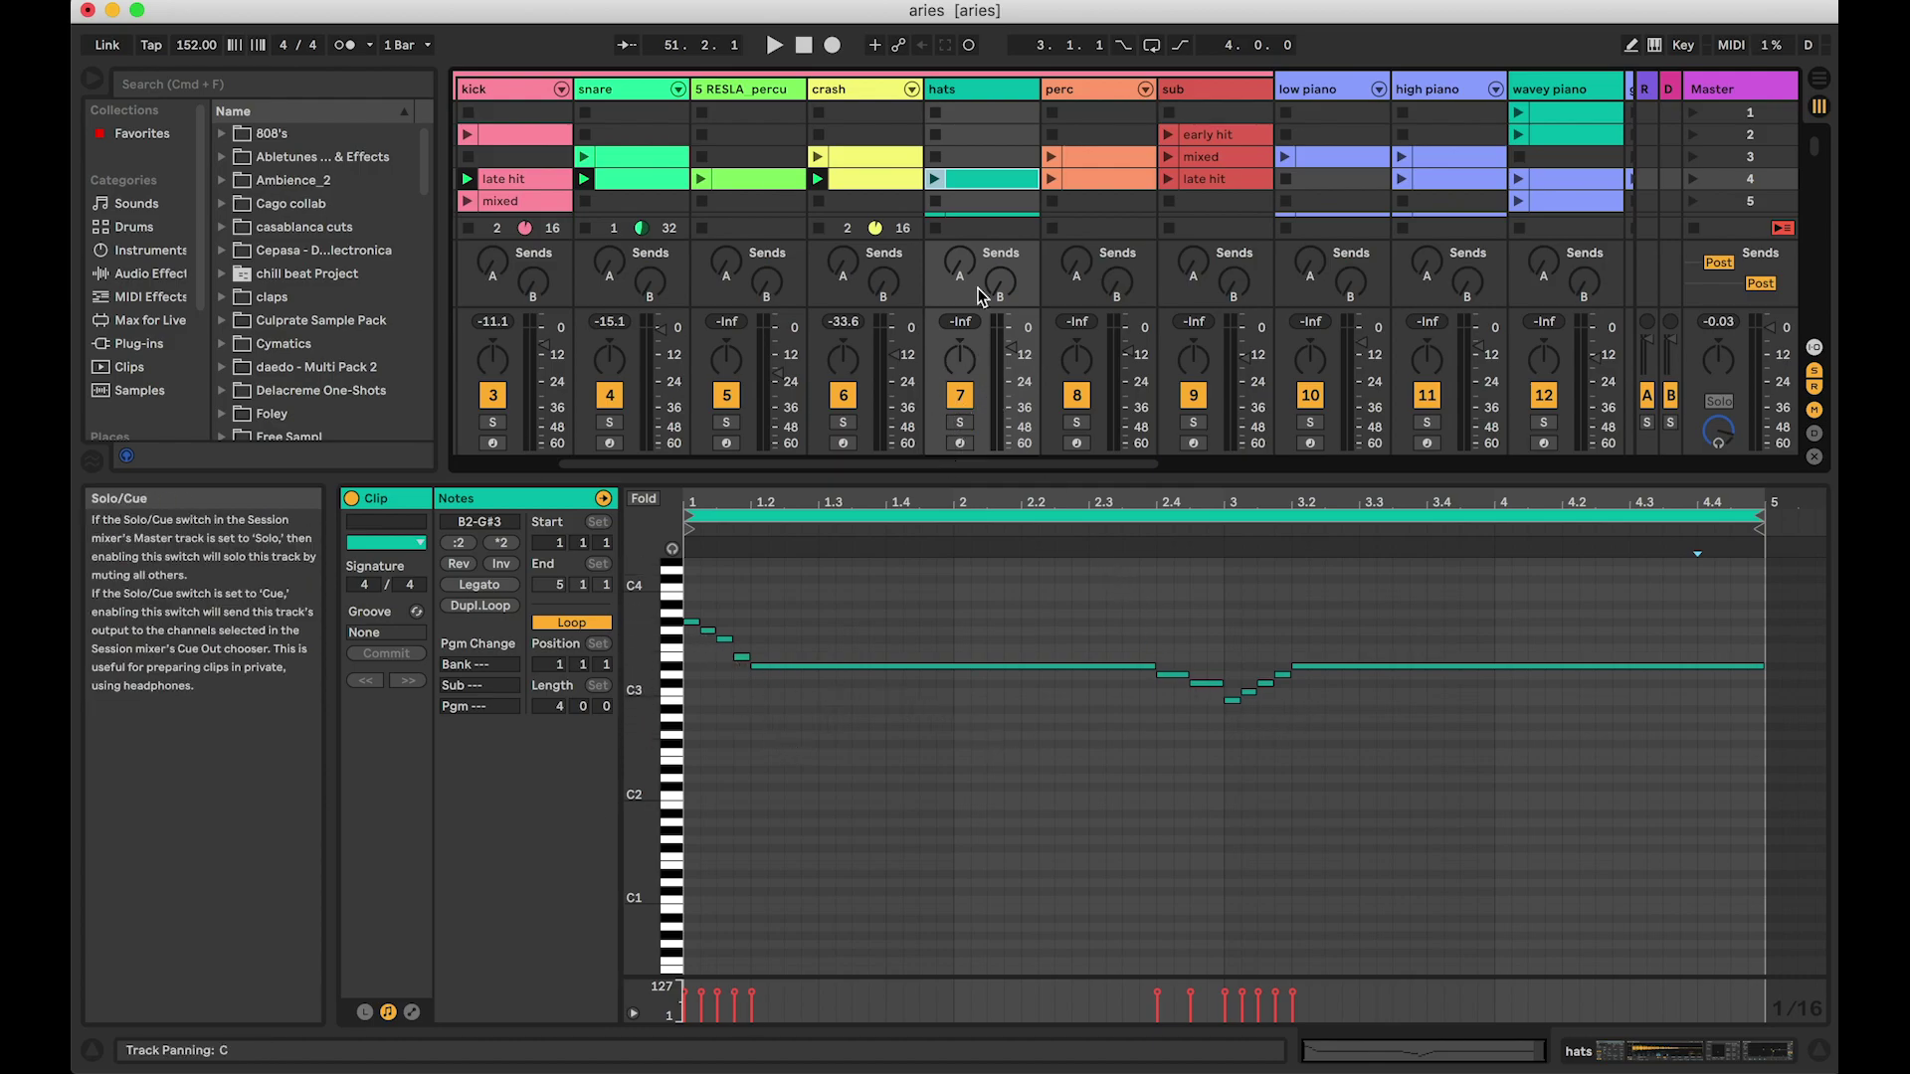
pyautogui.click(960, 422)
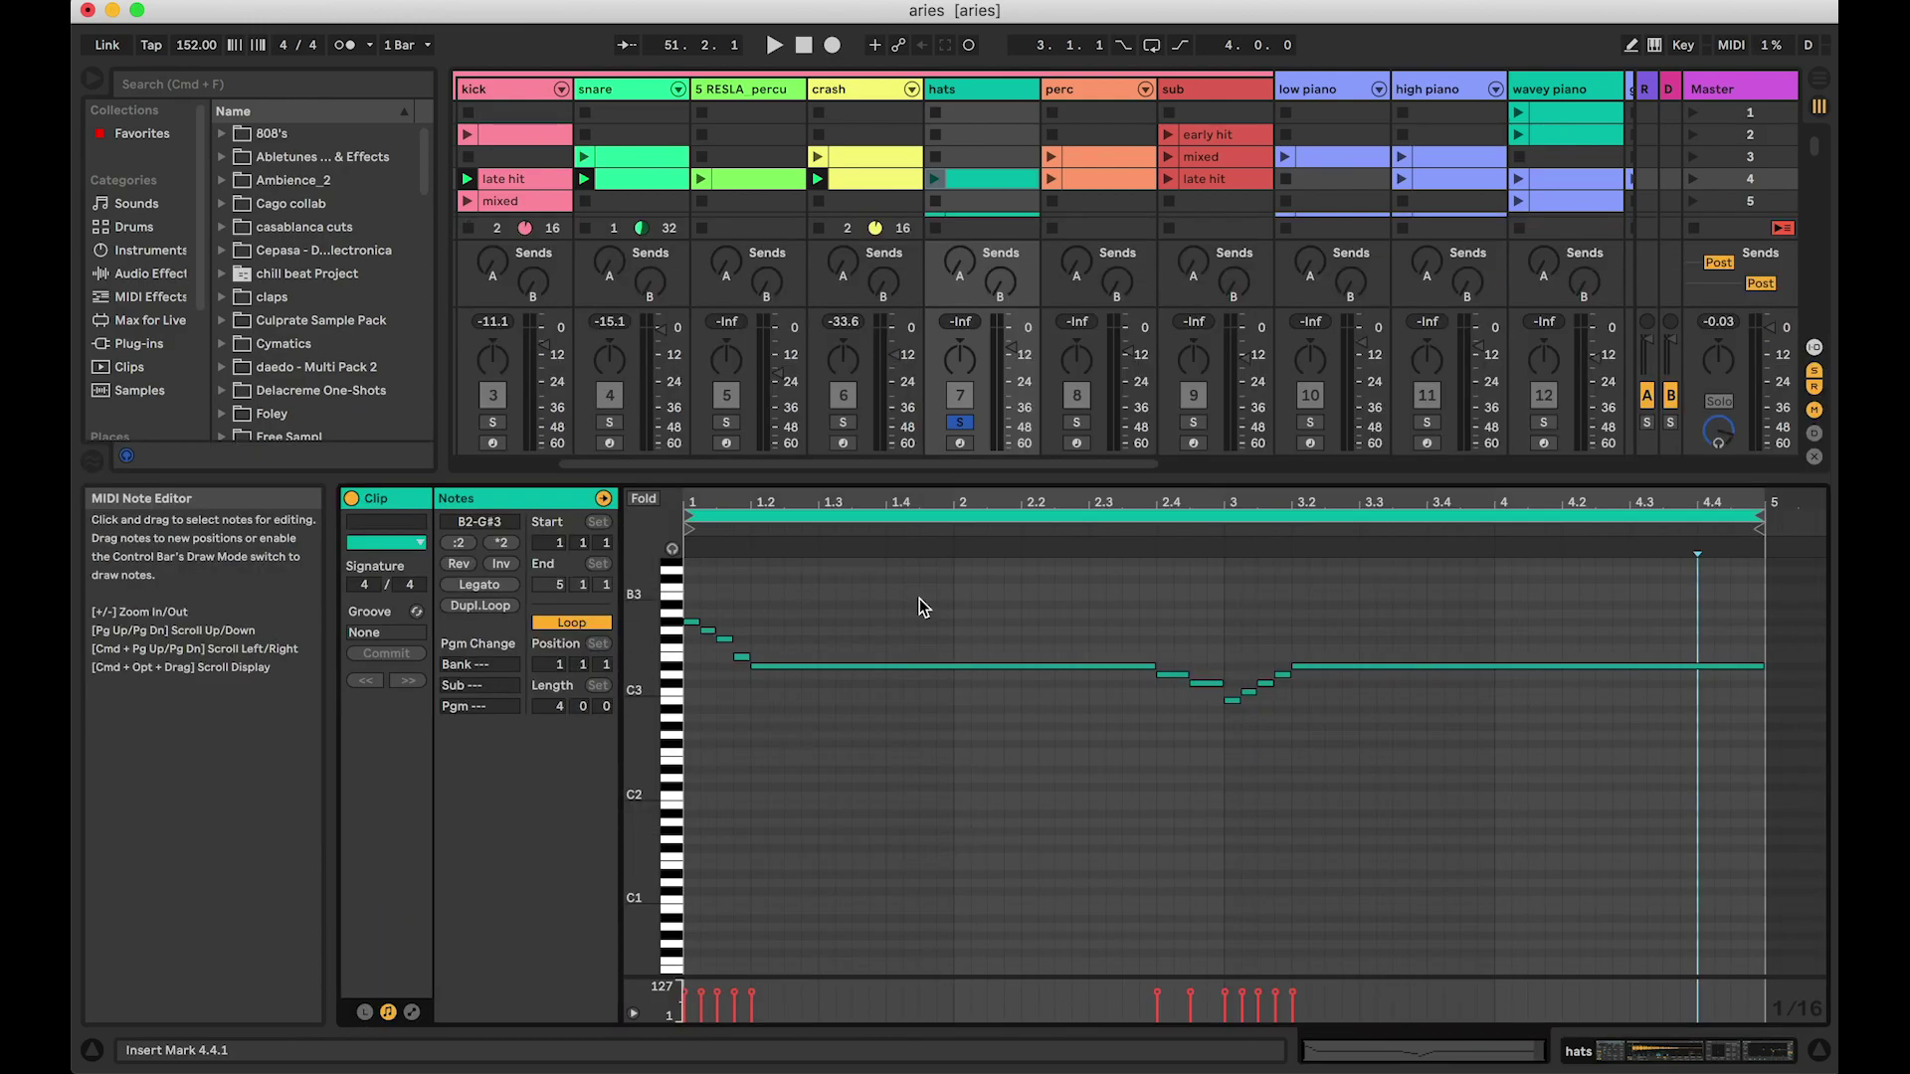
pyautogui.click(939, 181)
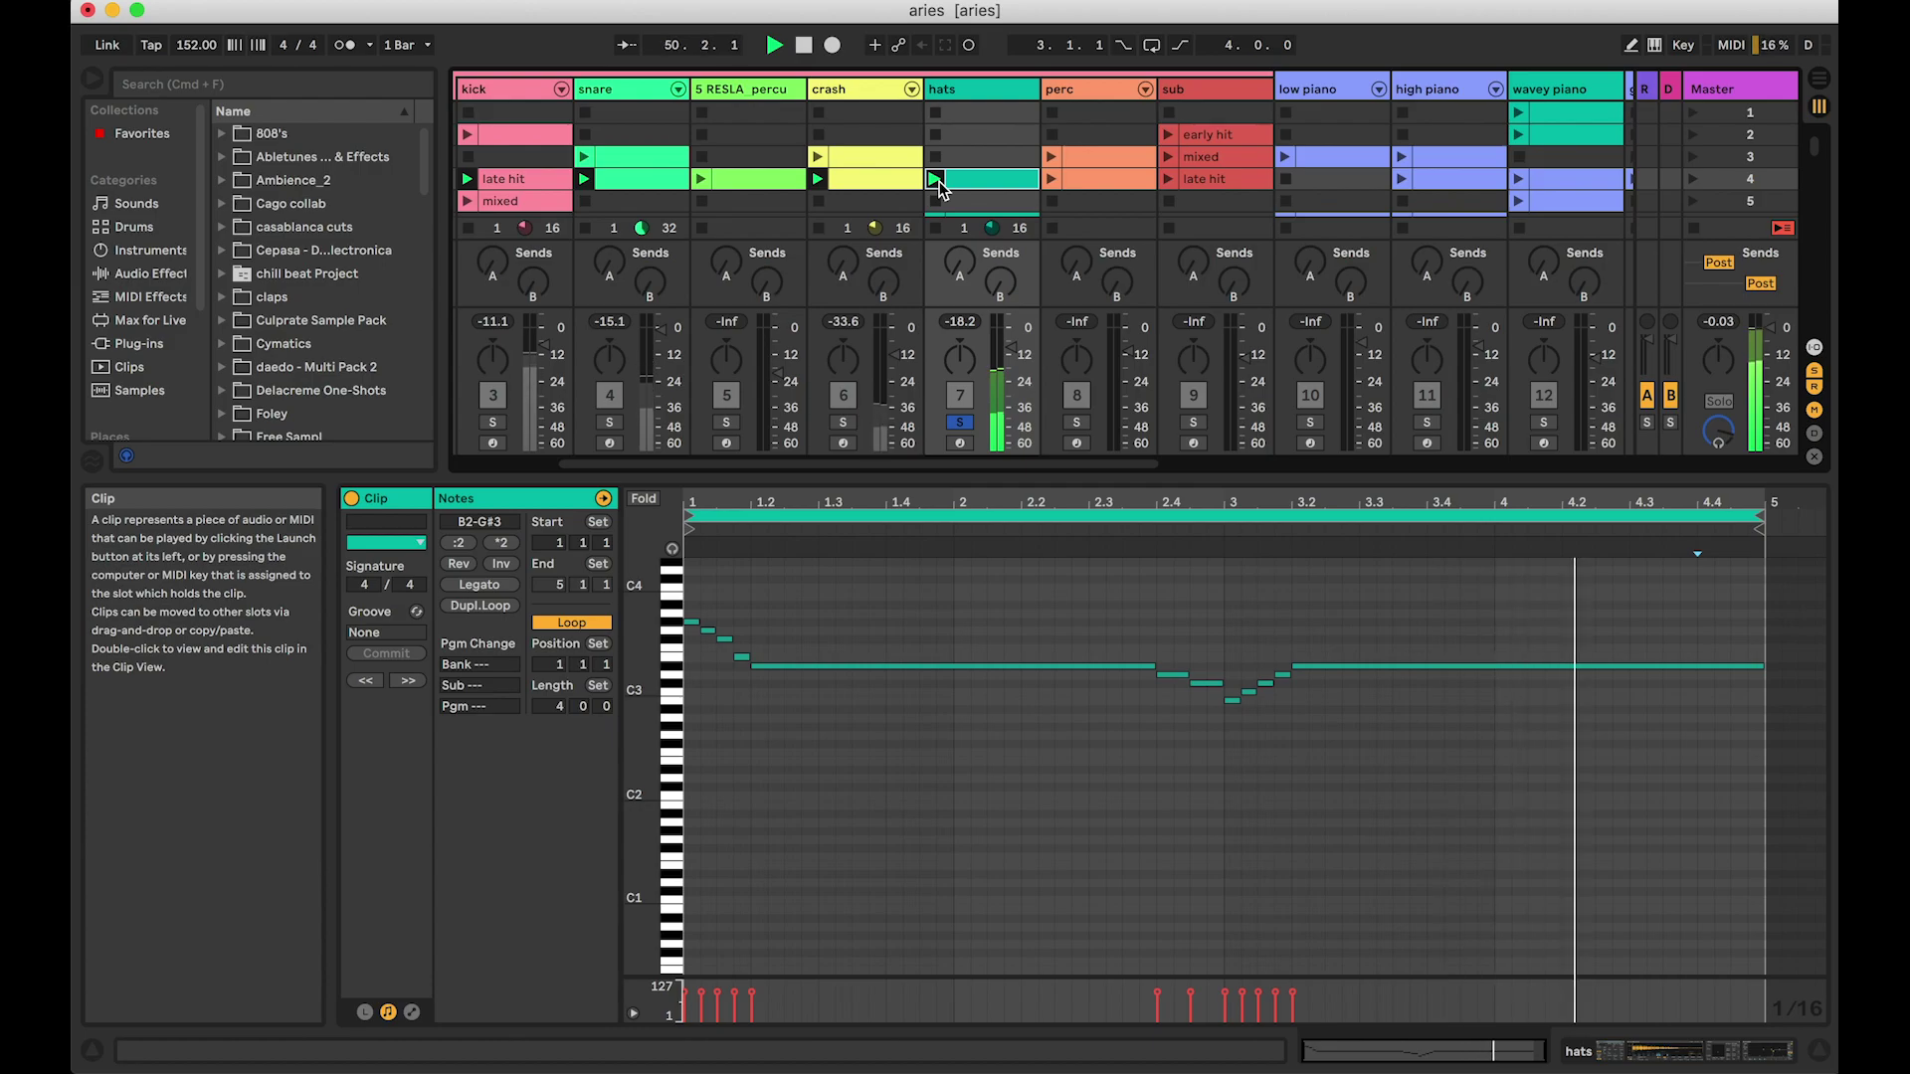
# Step: Open the sub track's late hit clip in scene 4 and view its notes
pyautogui.hscroll(2, 995, 179)
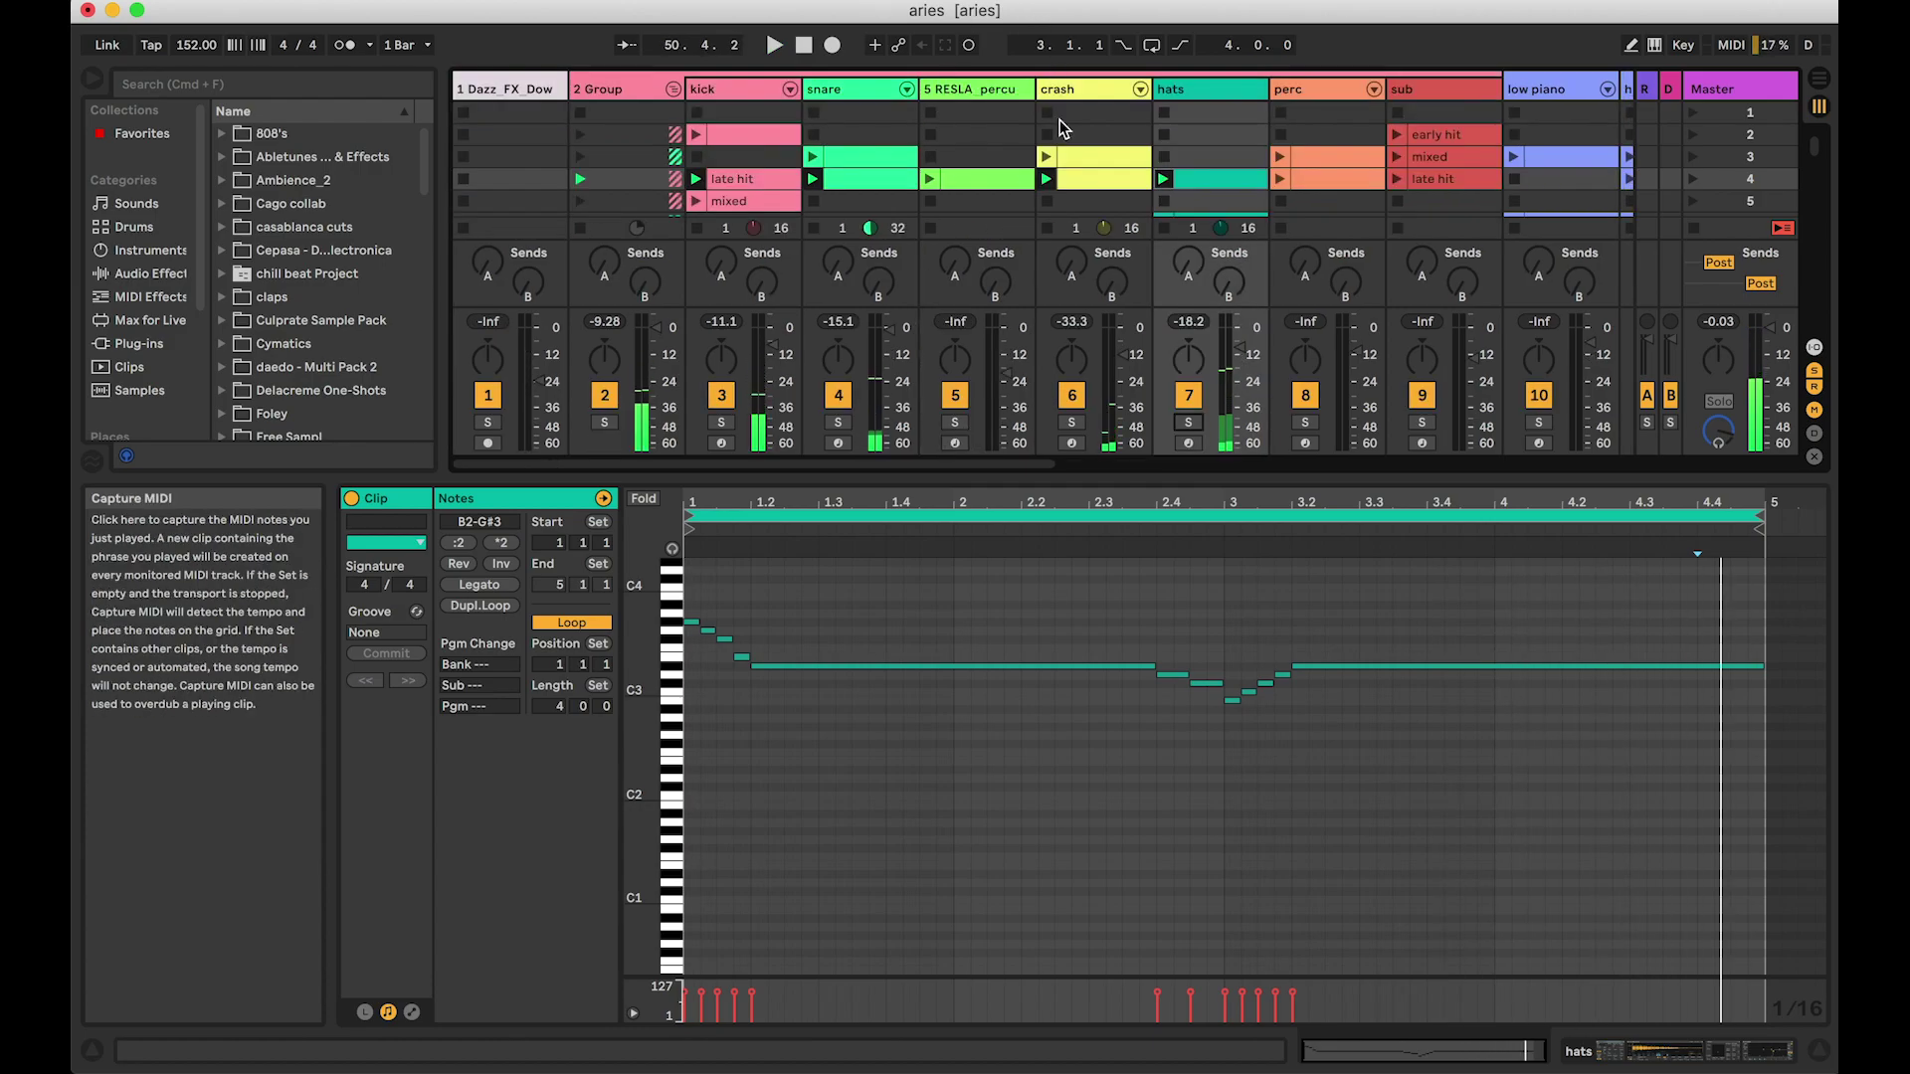
pyautogui.click(1072, 180)
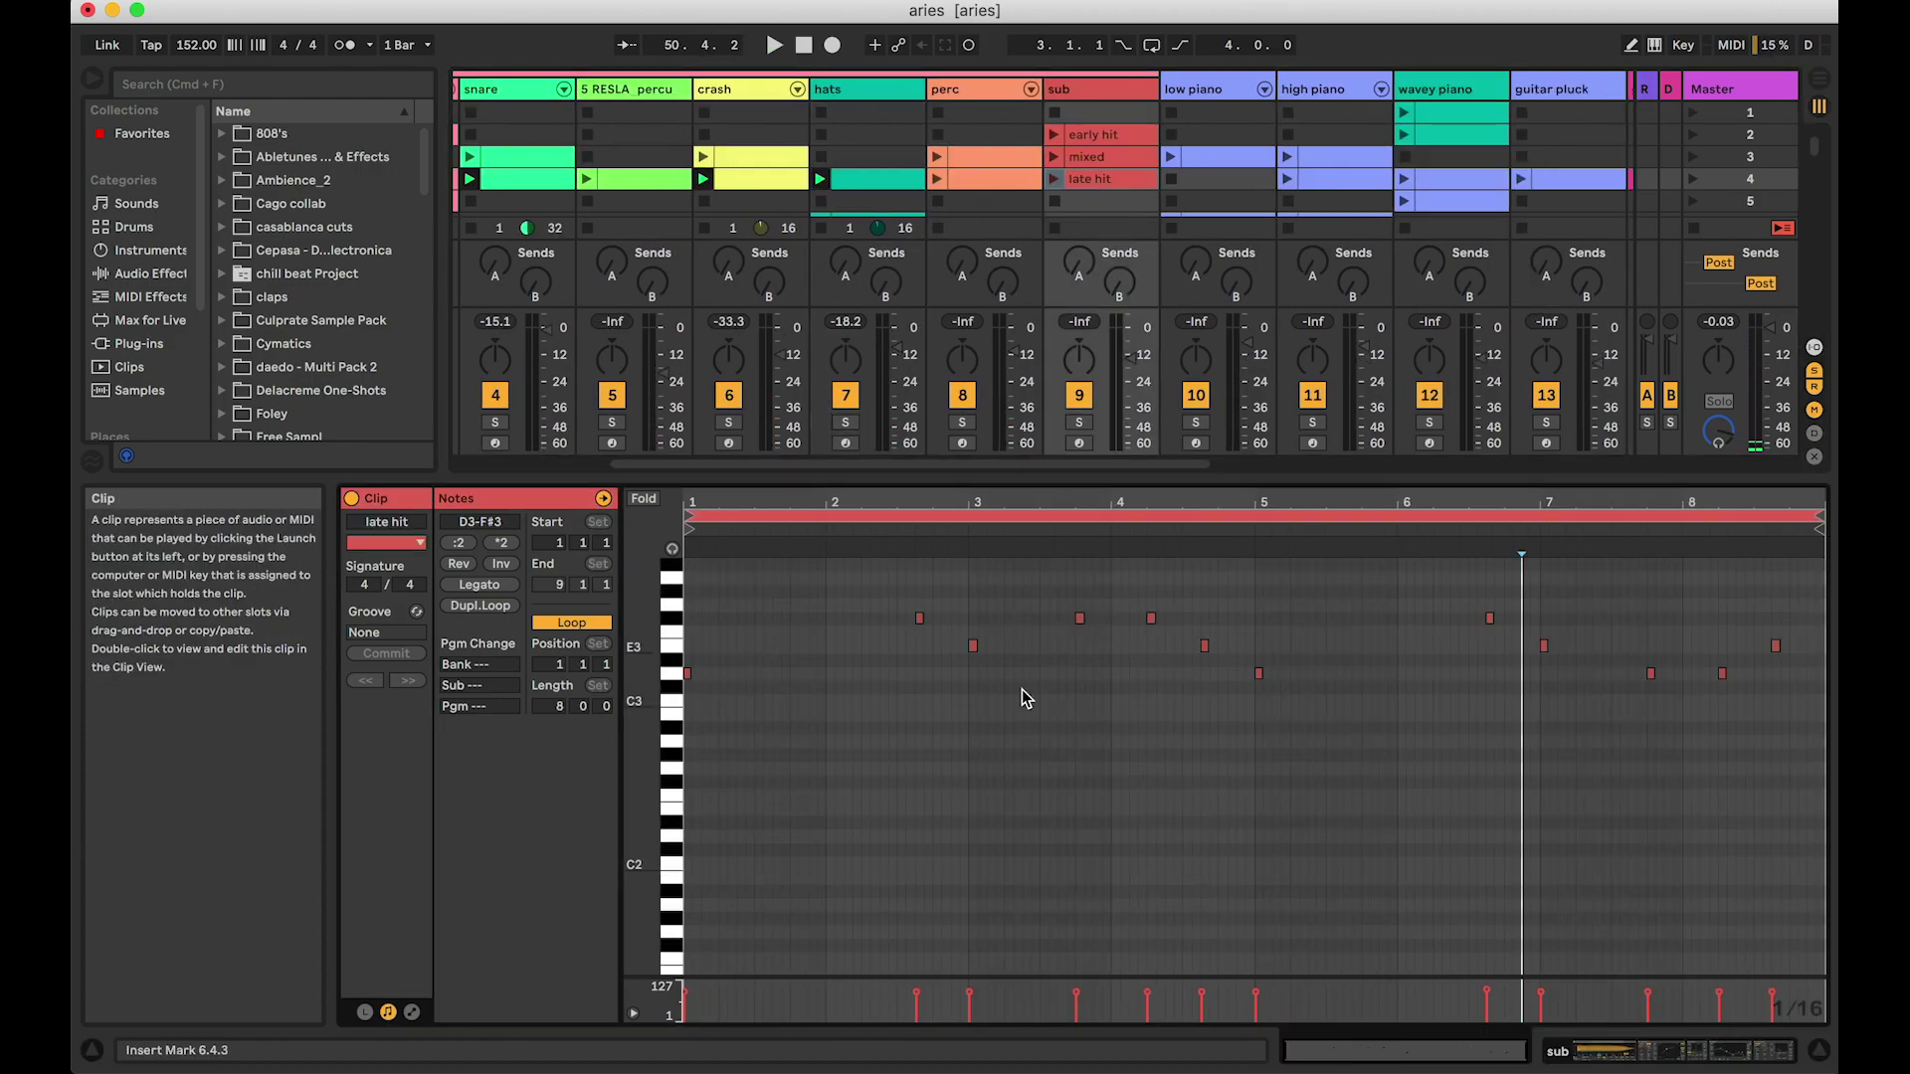
pyautogui.scroll(-3, 1023, 689)
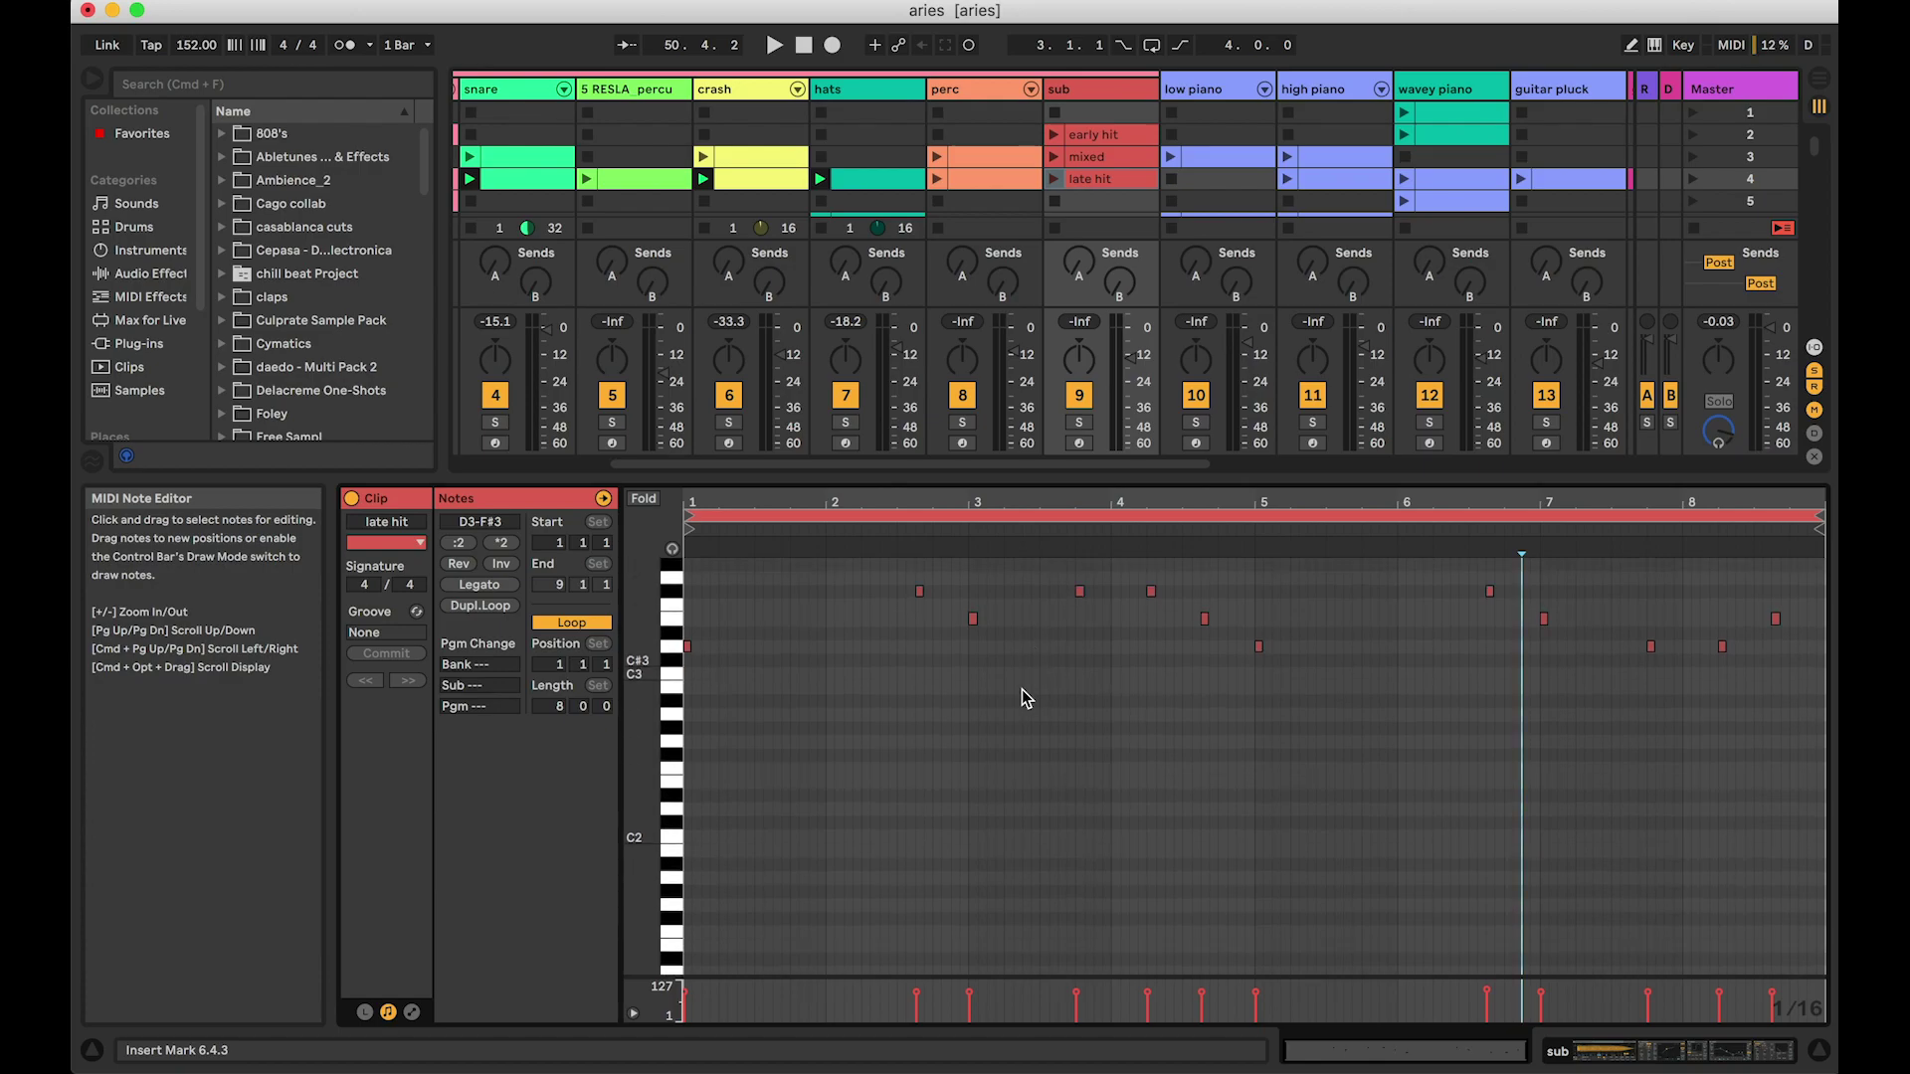
# Step: Solo the sub track and examine its device chain from the 808 sample and compressor through Saturator, EQ Eight and Glue Compressor
pyautogui.click(1079, 422)
pyautogui.click(1083, 87)
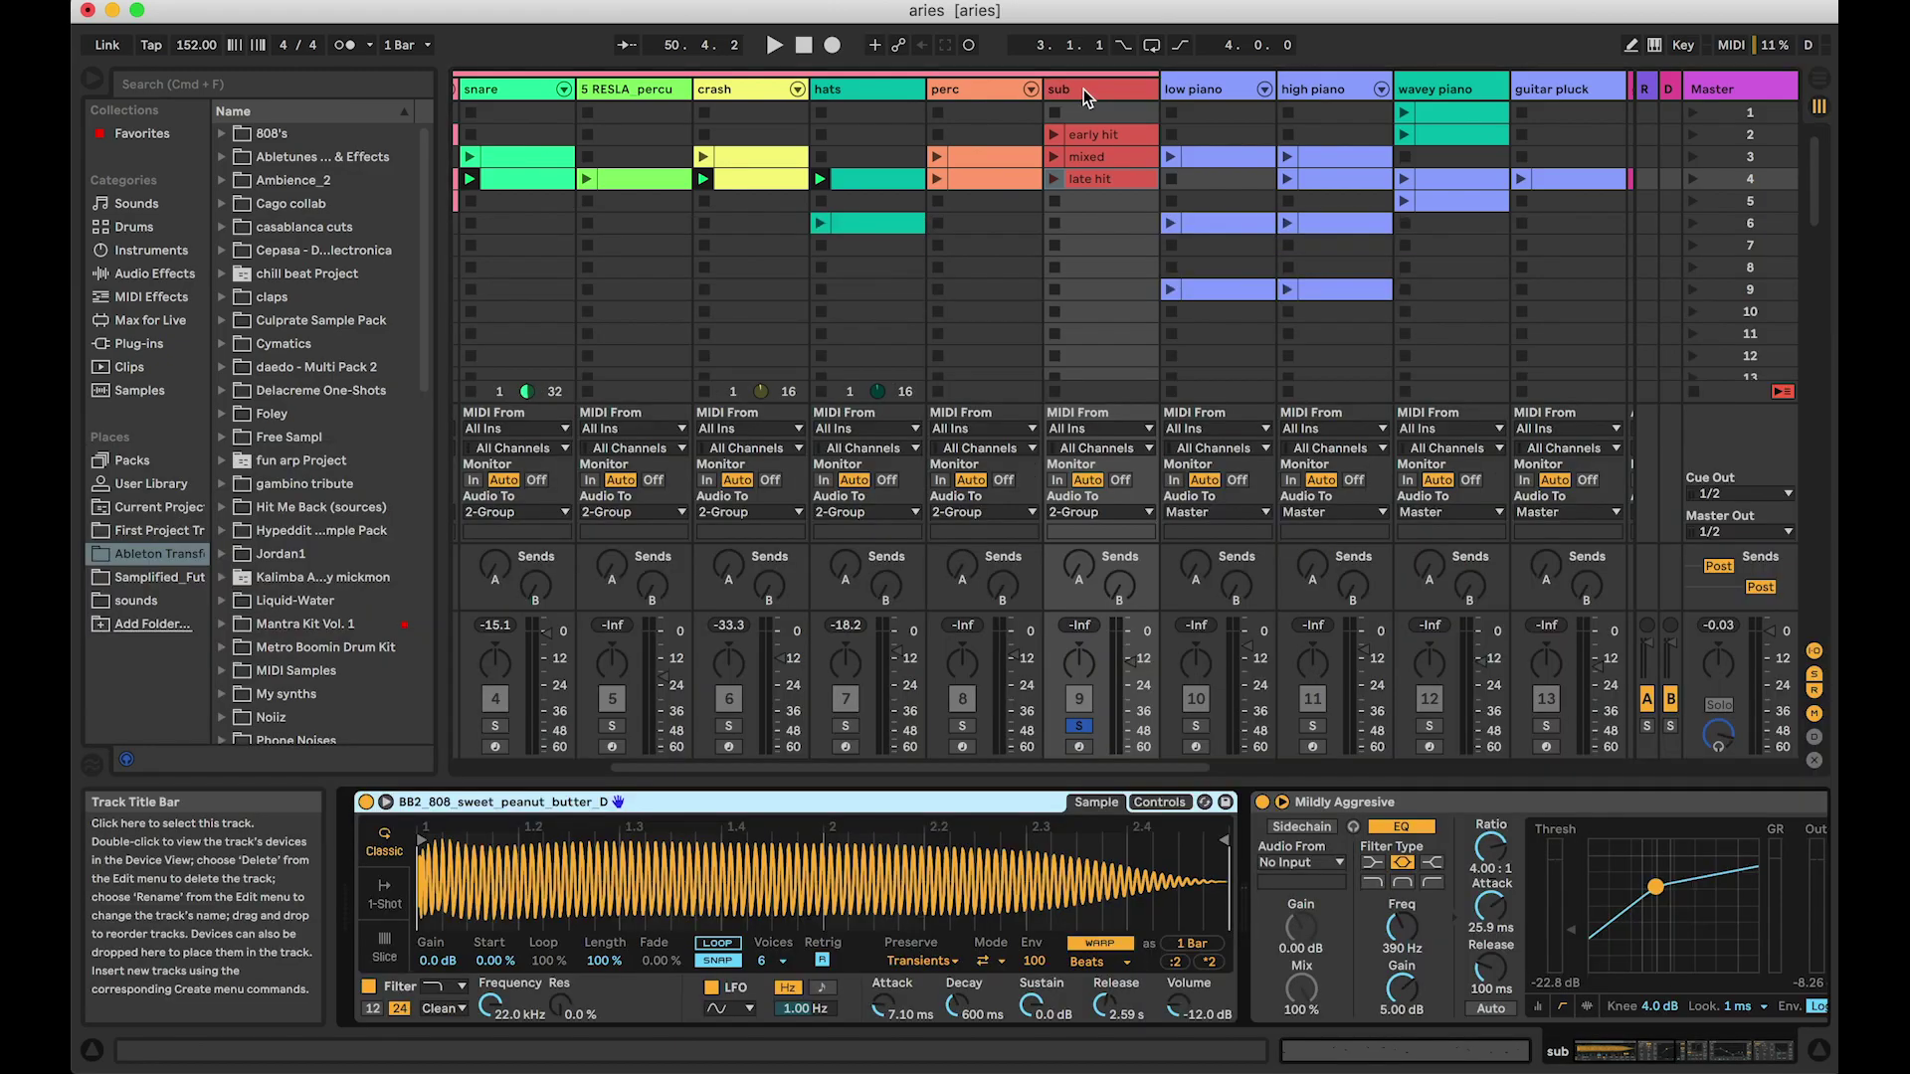
pyautogui.hscroll(10, 1162, 888)
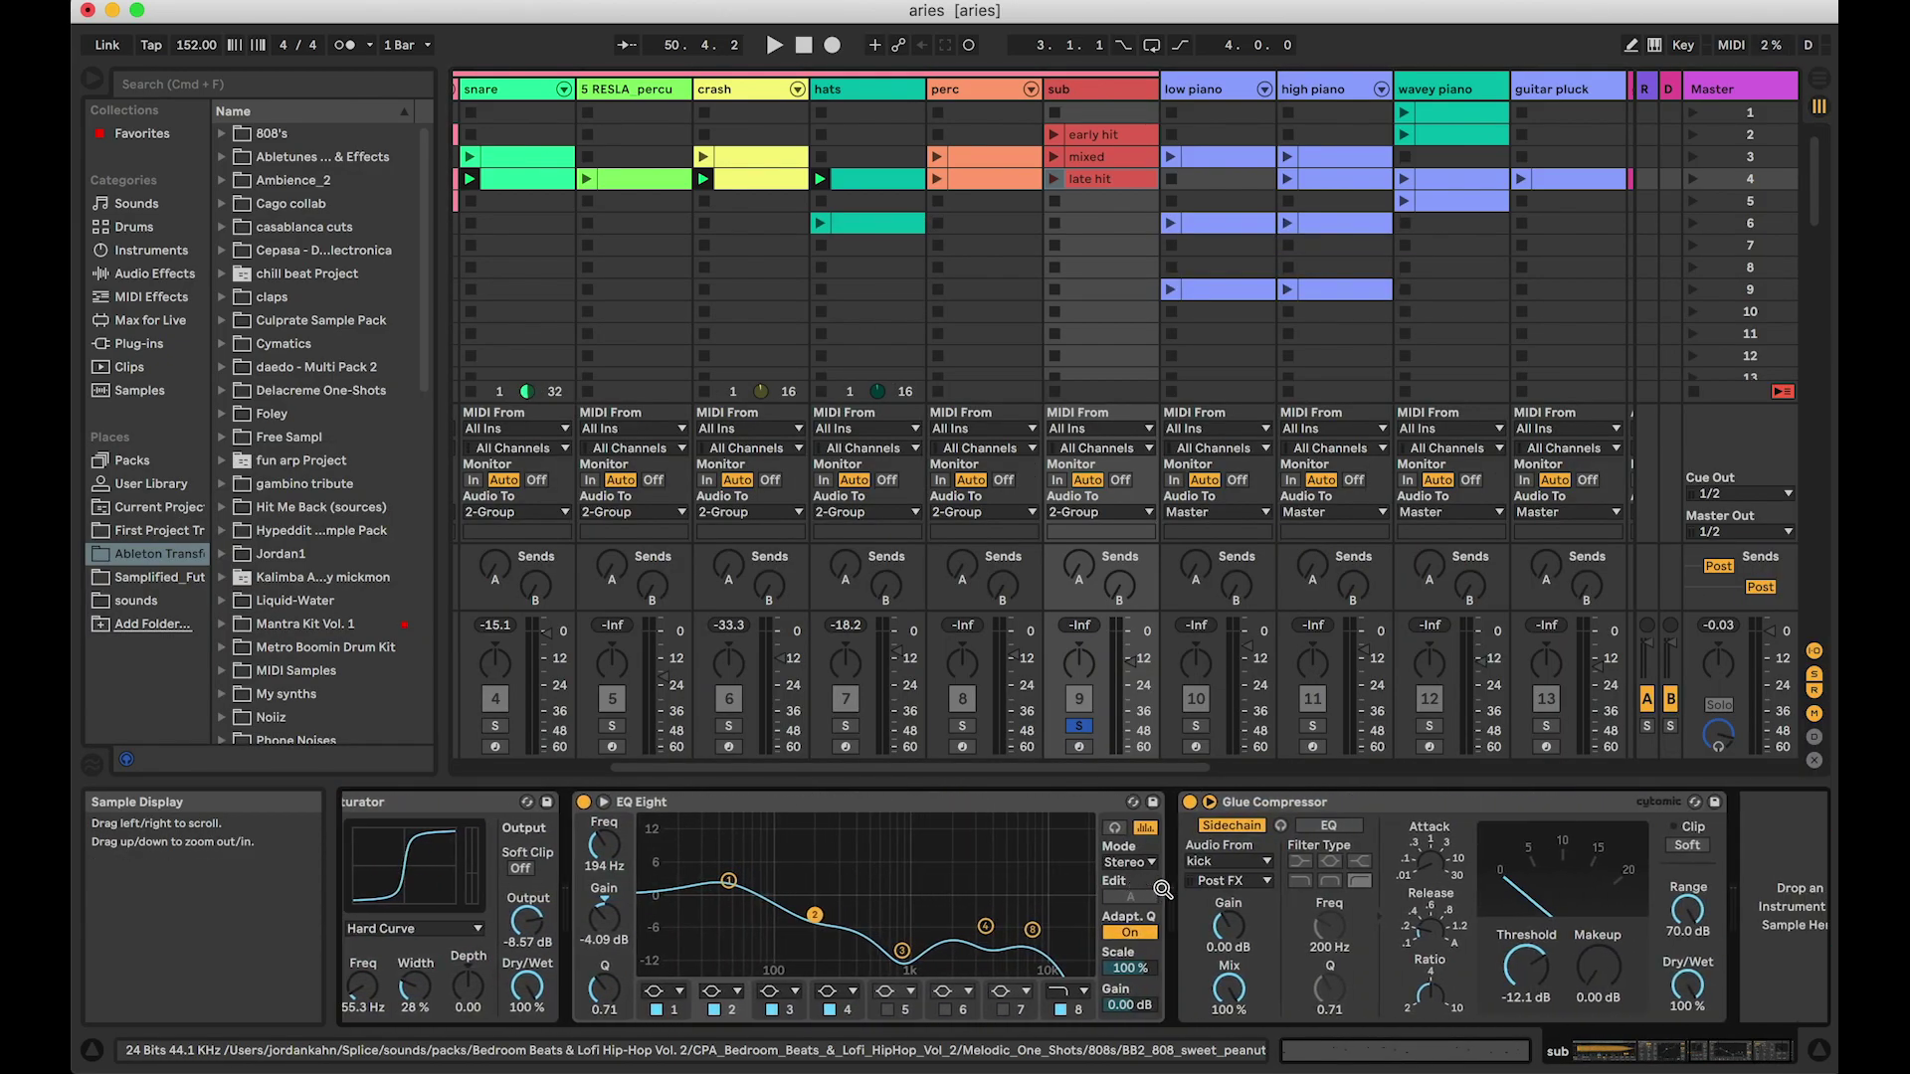
pyautogui.hscroll(-8, 1162, 888)
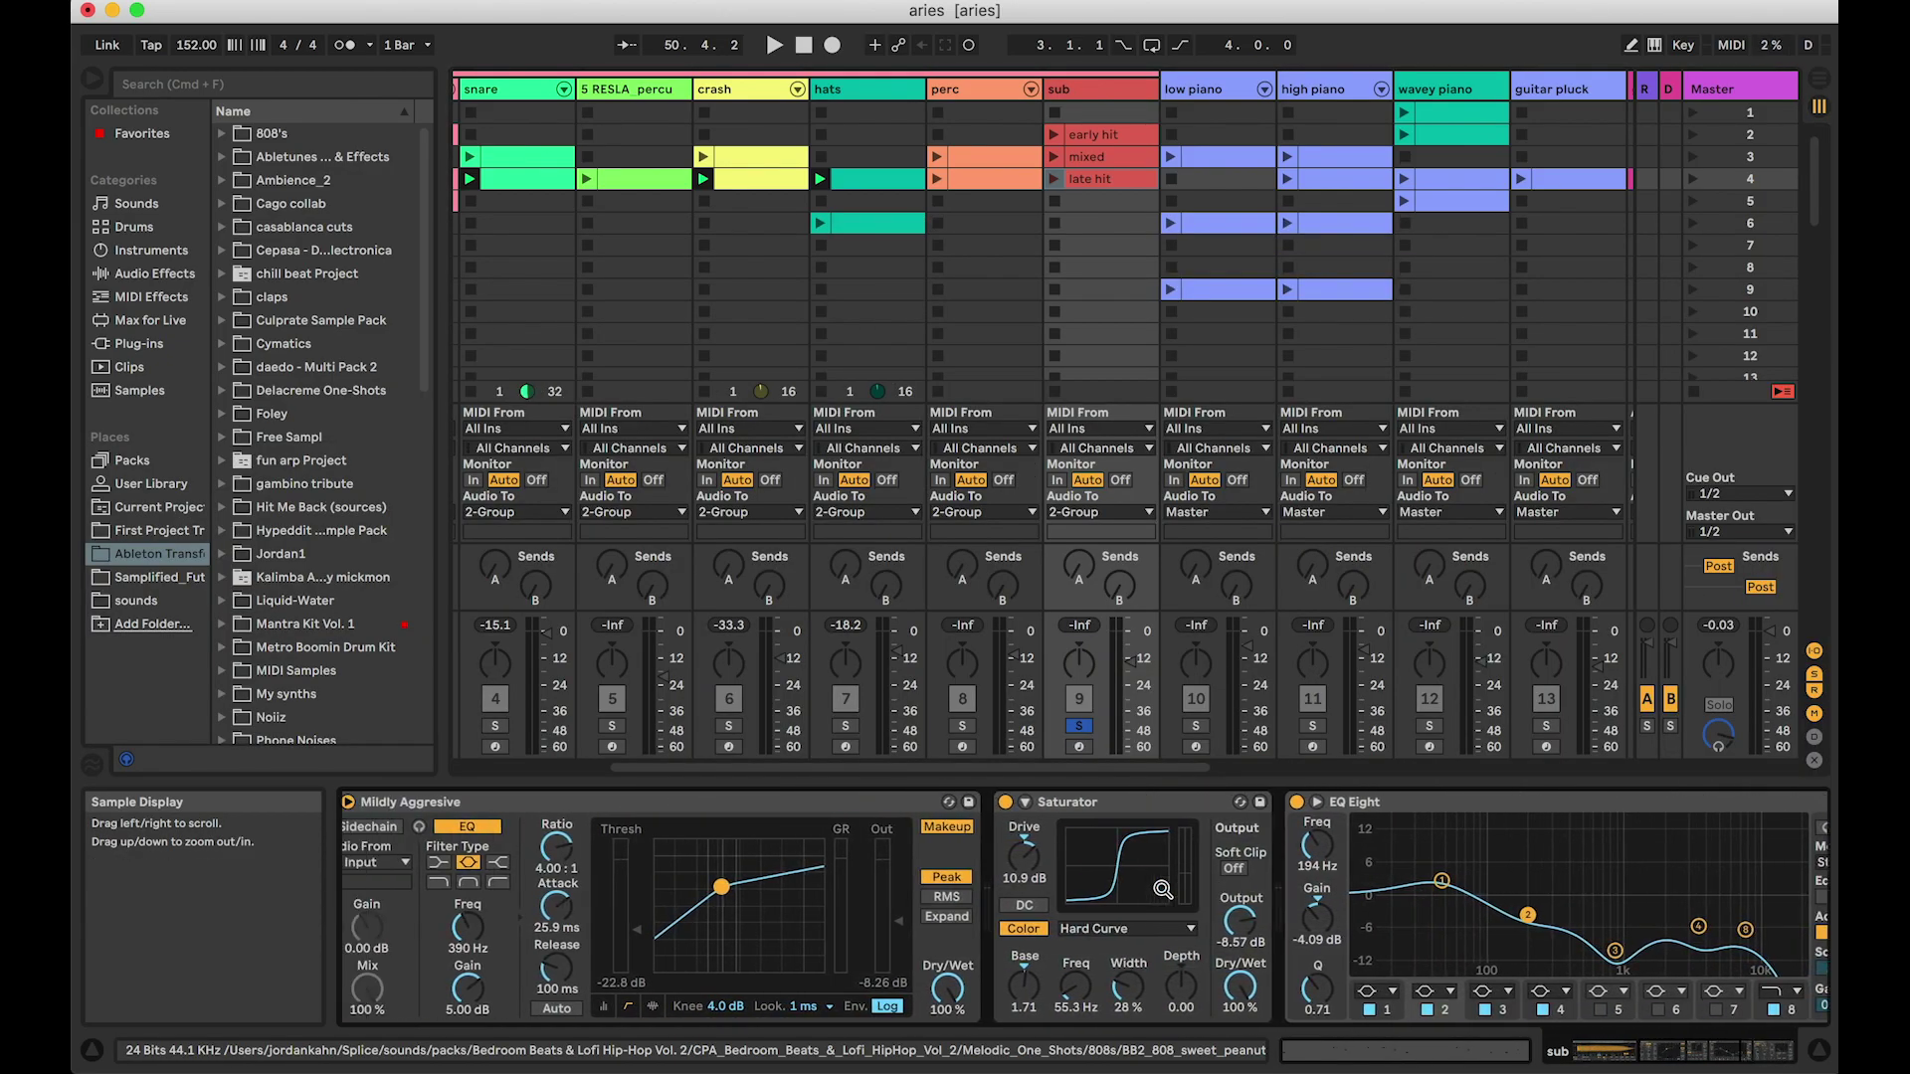
pyautogui.hscroll(-6, 1162, 889)
pyautogui.hscroll(15, 1161, 888)
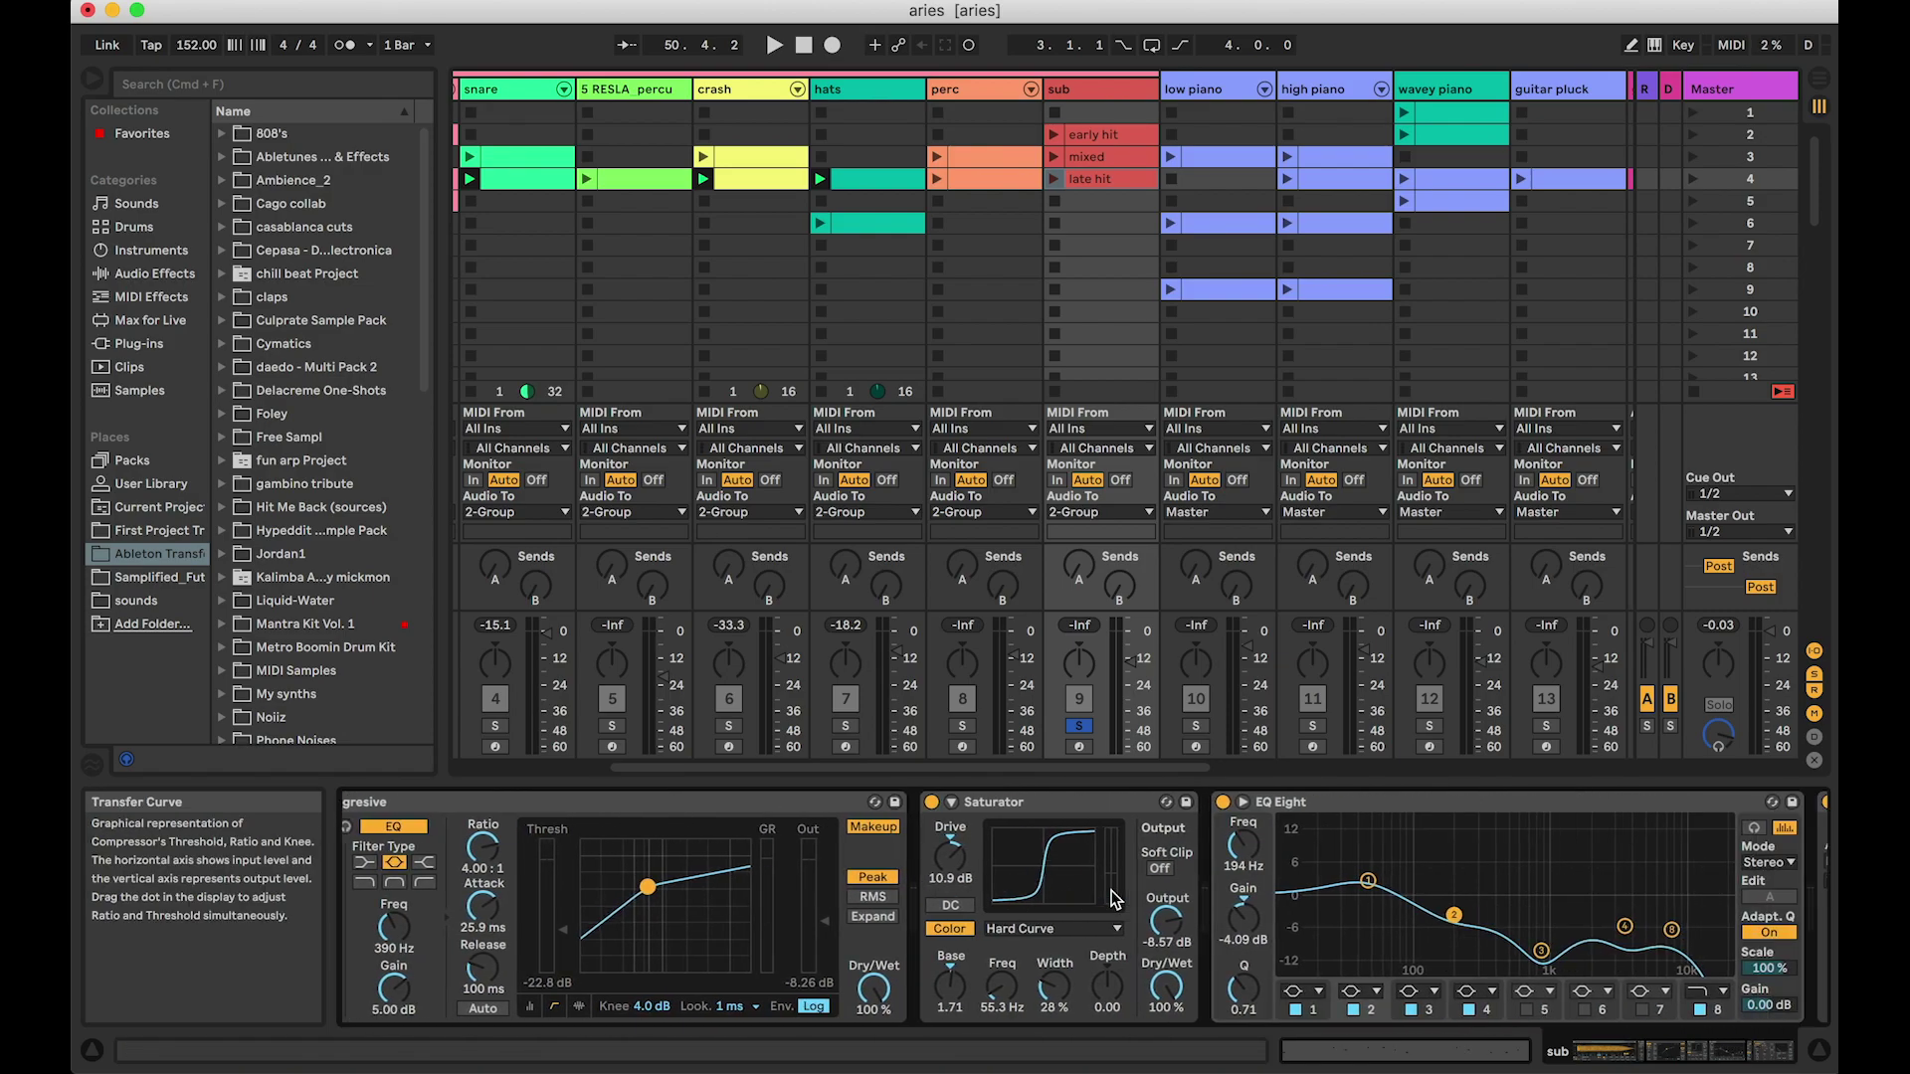
pyautogui.hscroll(-10, 1361, 888)
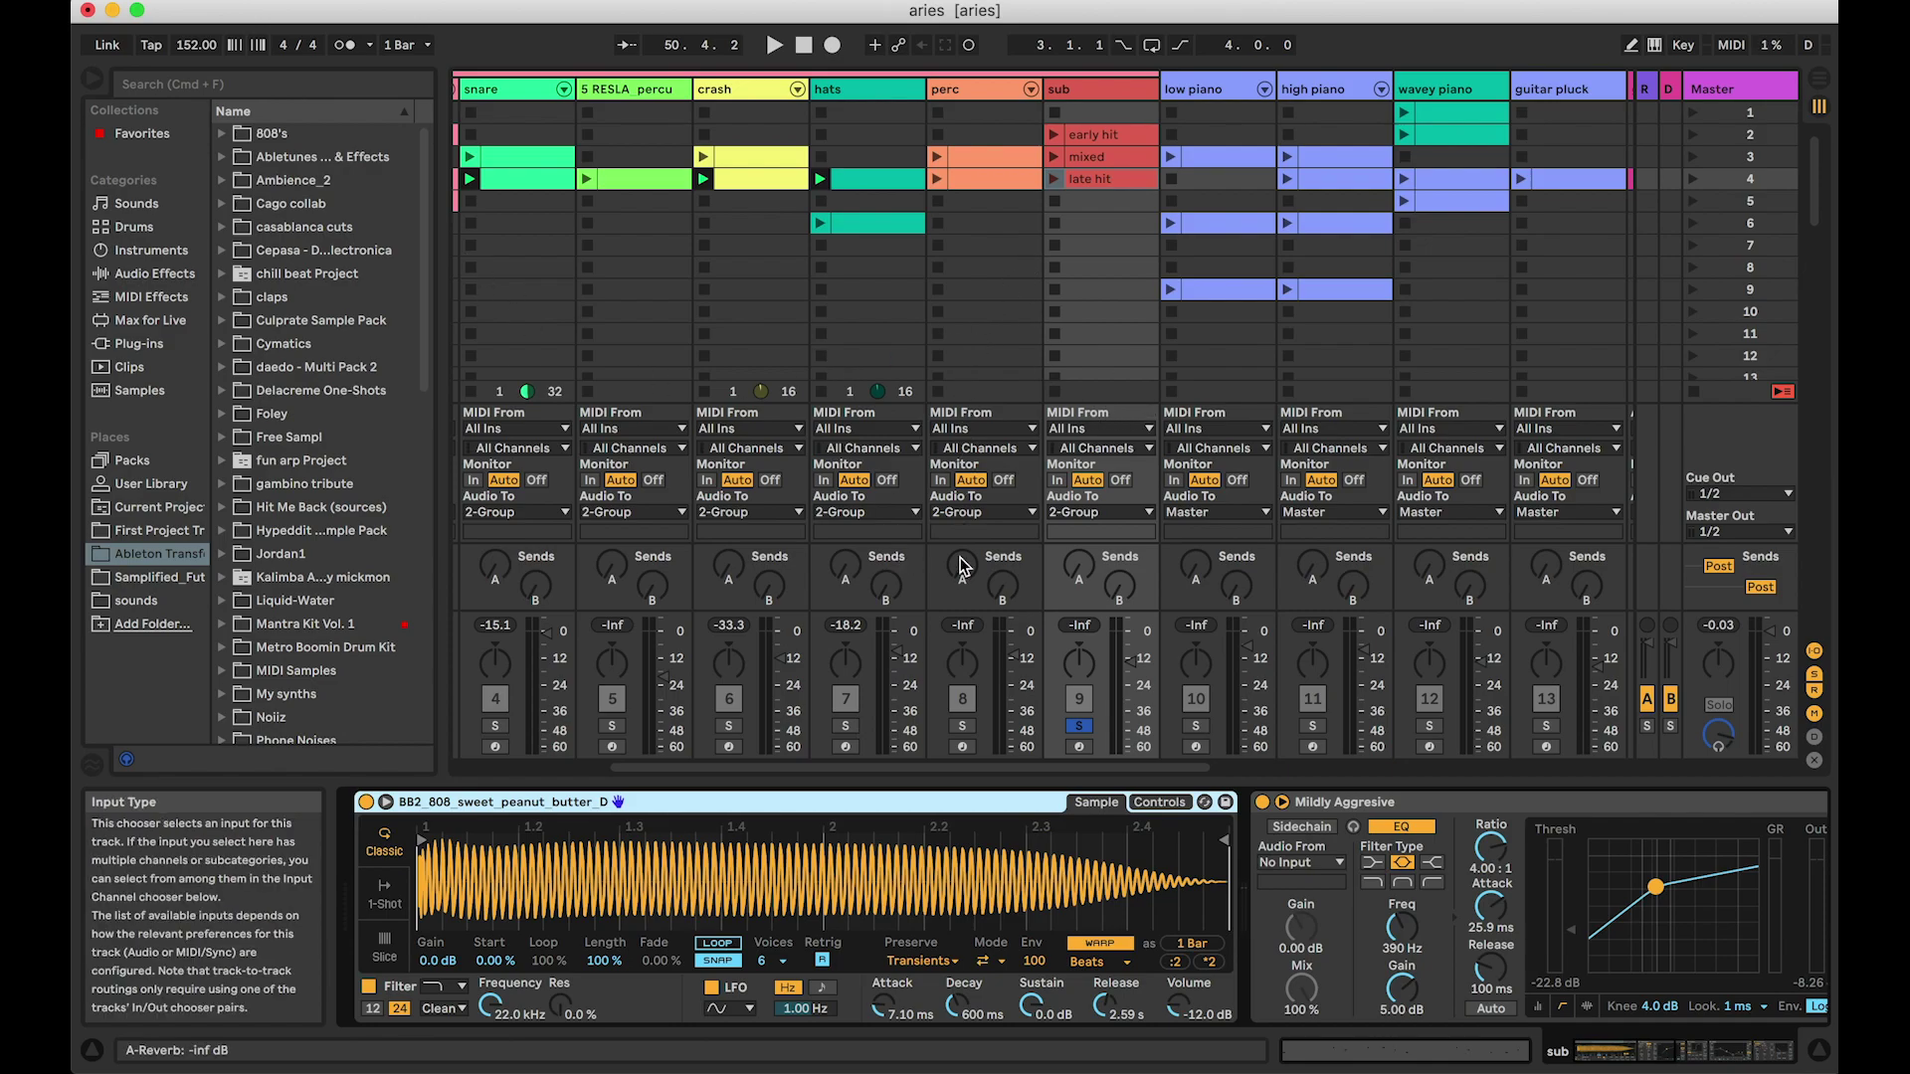
# Step: Play the sub's late hit clip soloed and together with the other drum tracks, and stop playback
pyautogui.click(1054, 178)
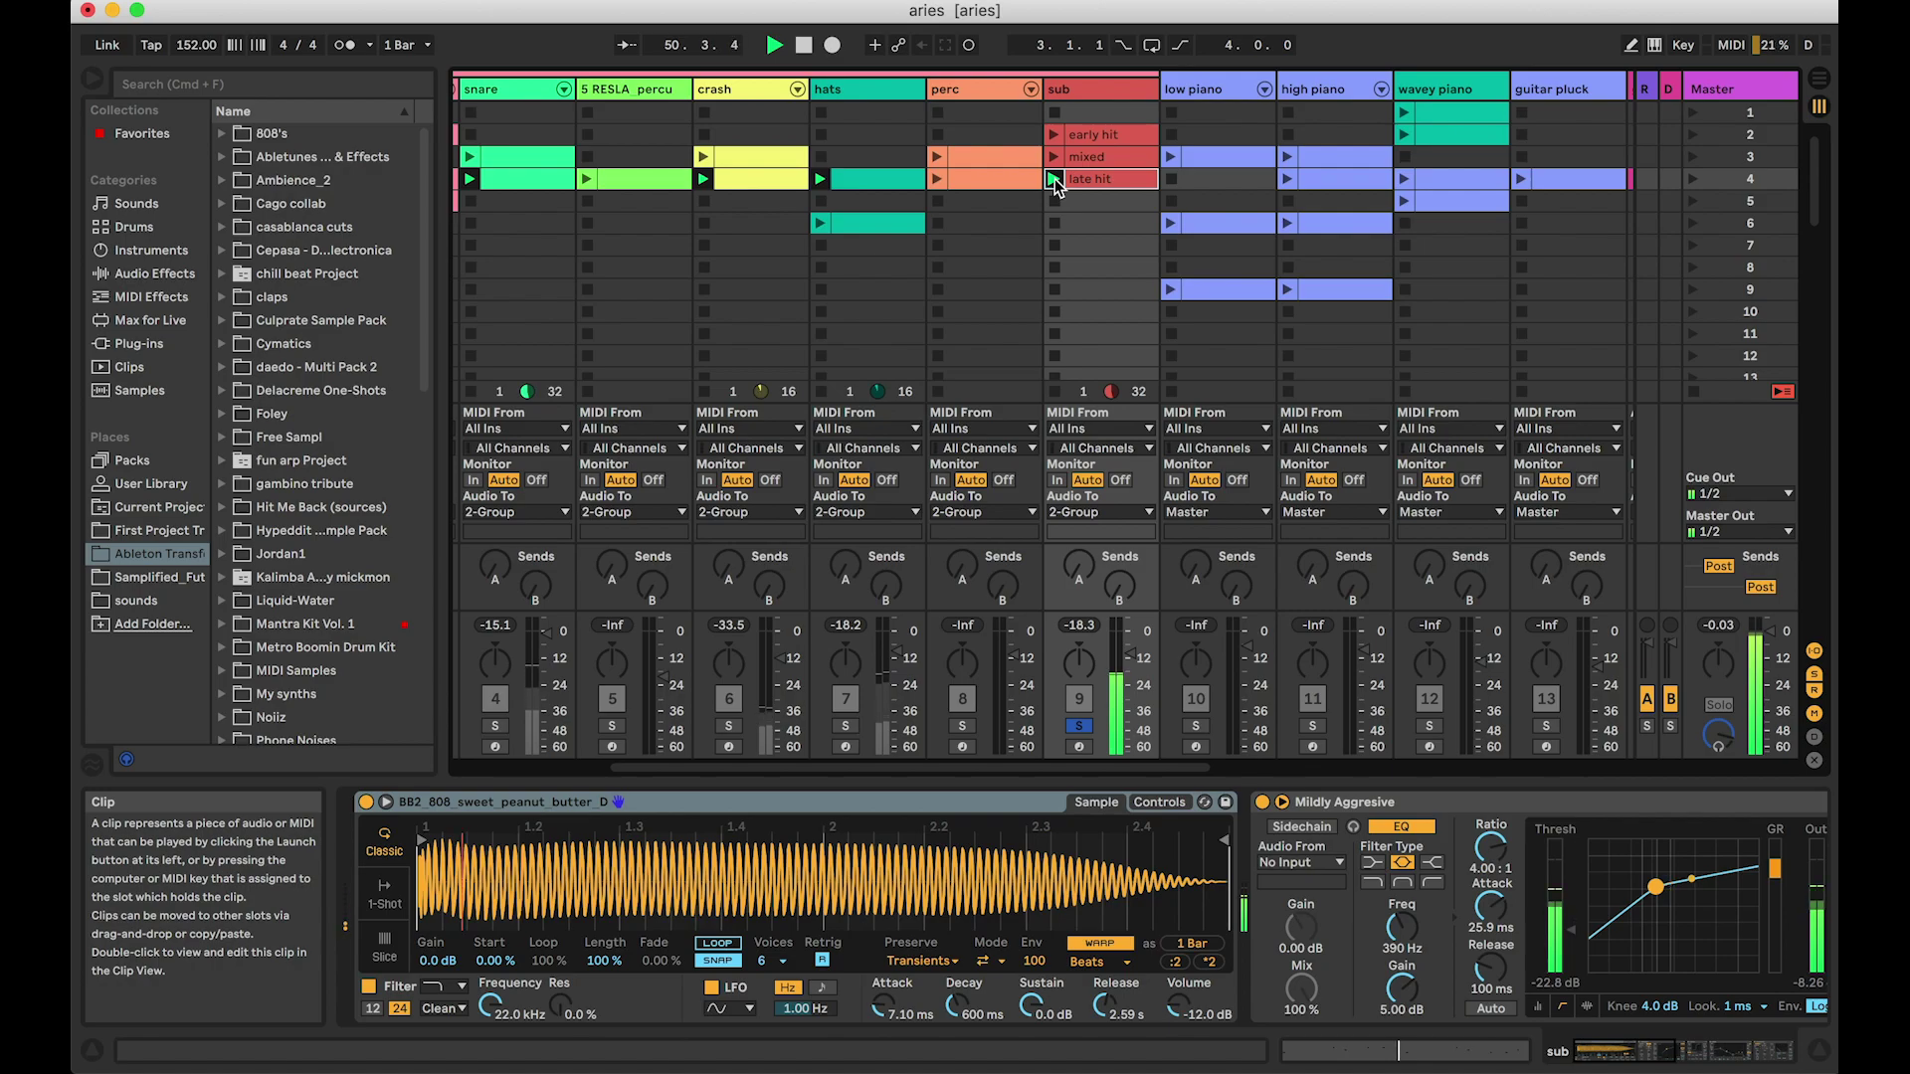
pyautogui.press('space')
pyautogui.hscroll(-5, 935, 239)
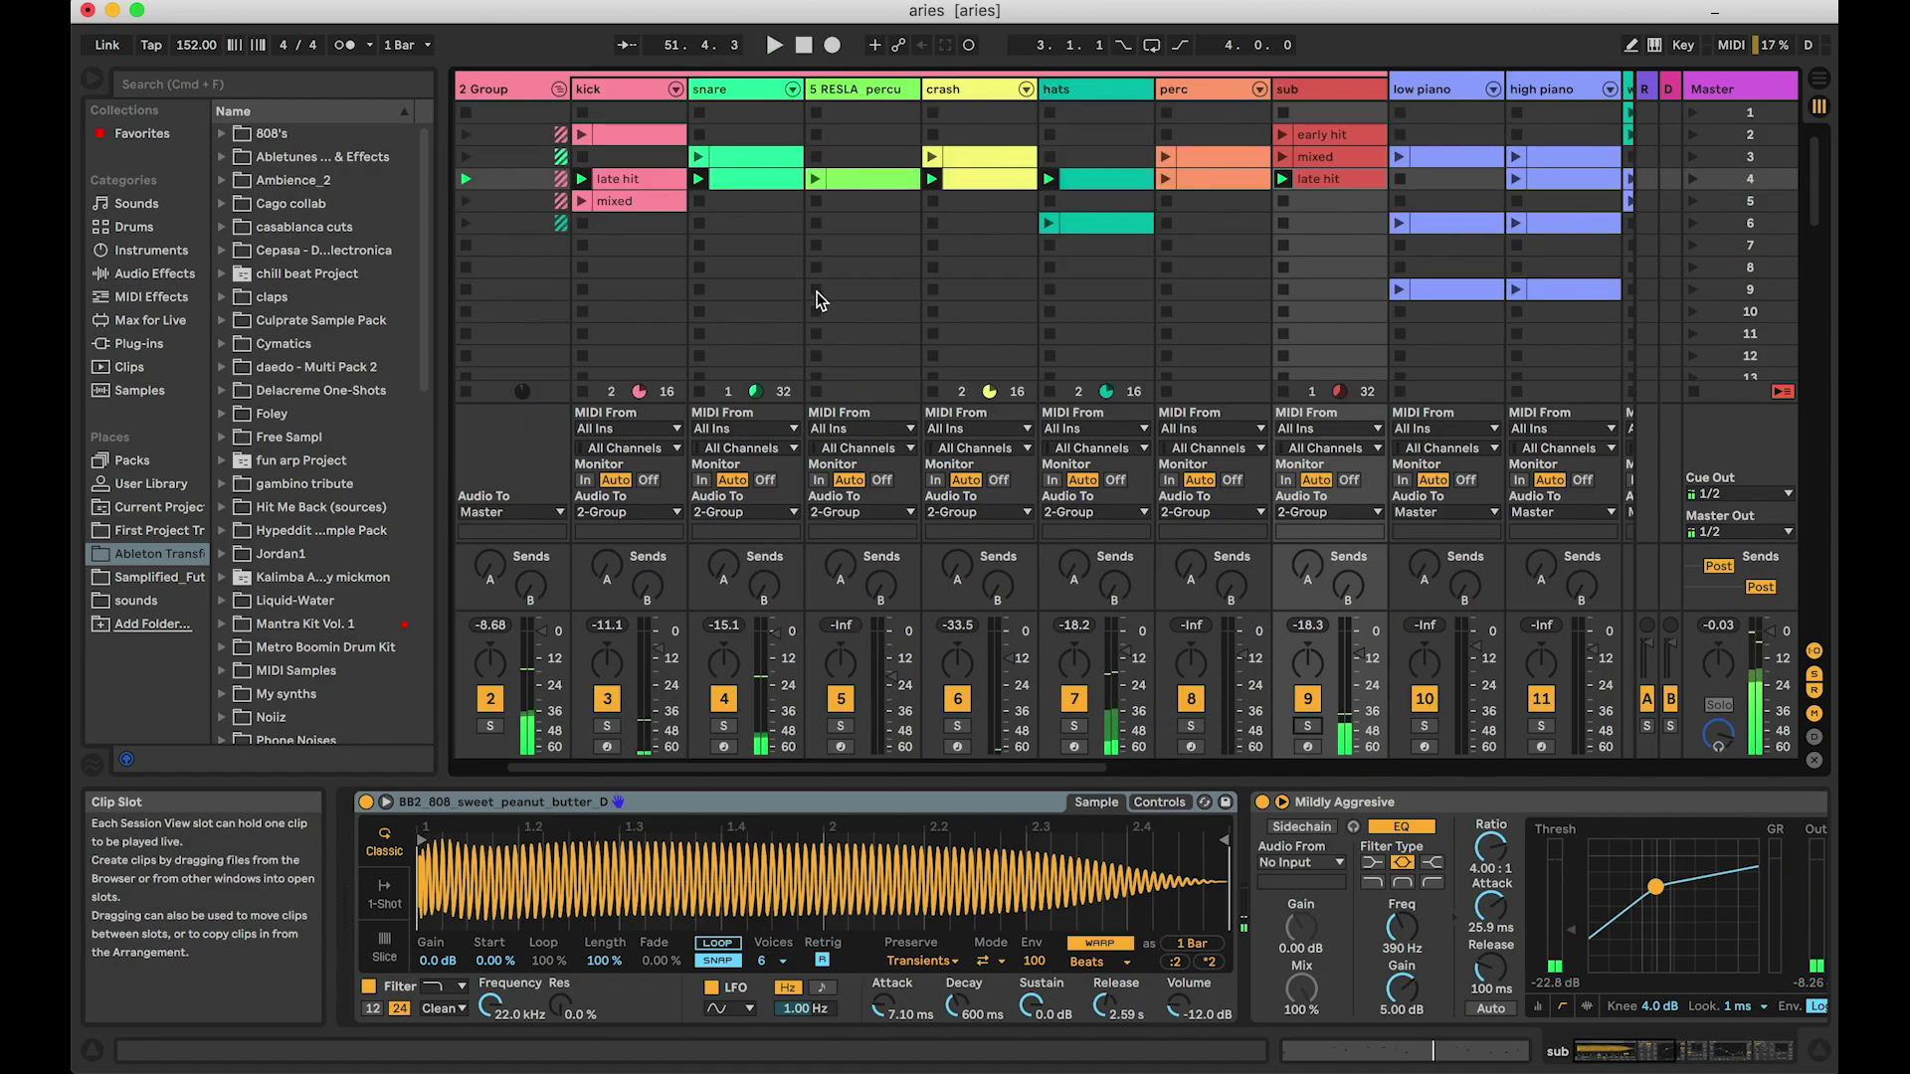
# Step: Open the RESLA percussion track's scene 4 clip and arm the track for recording
pyautogui.hscroll(-3, 815, 298)
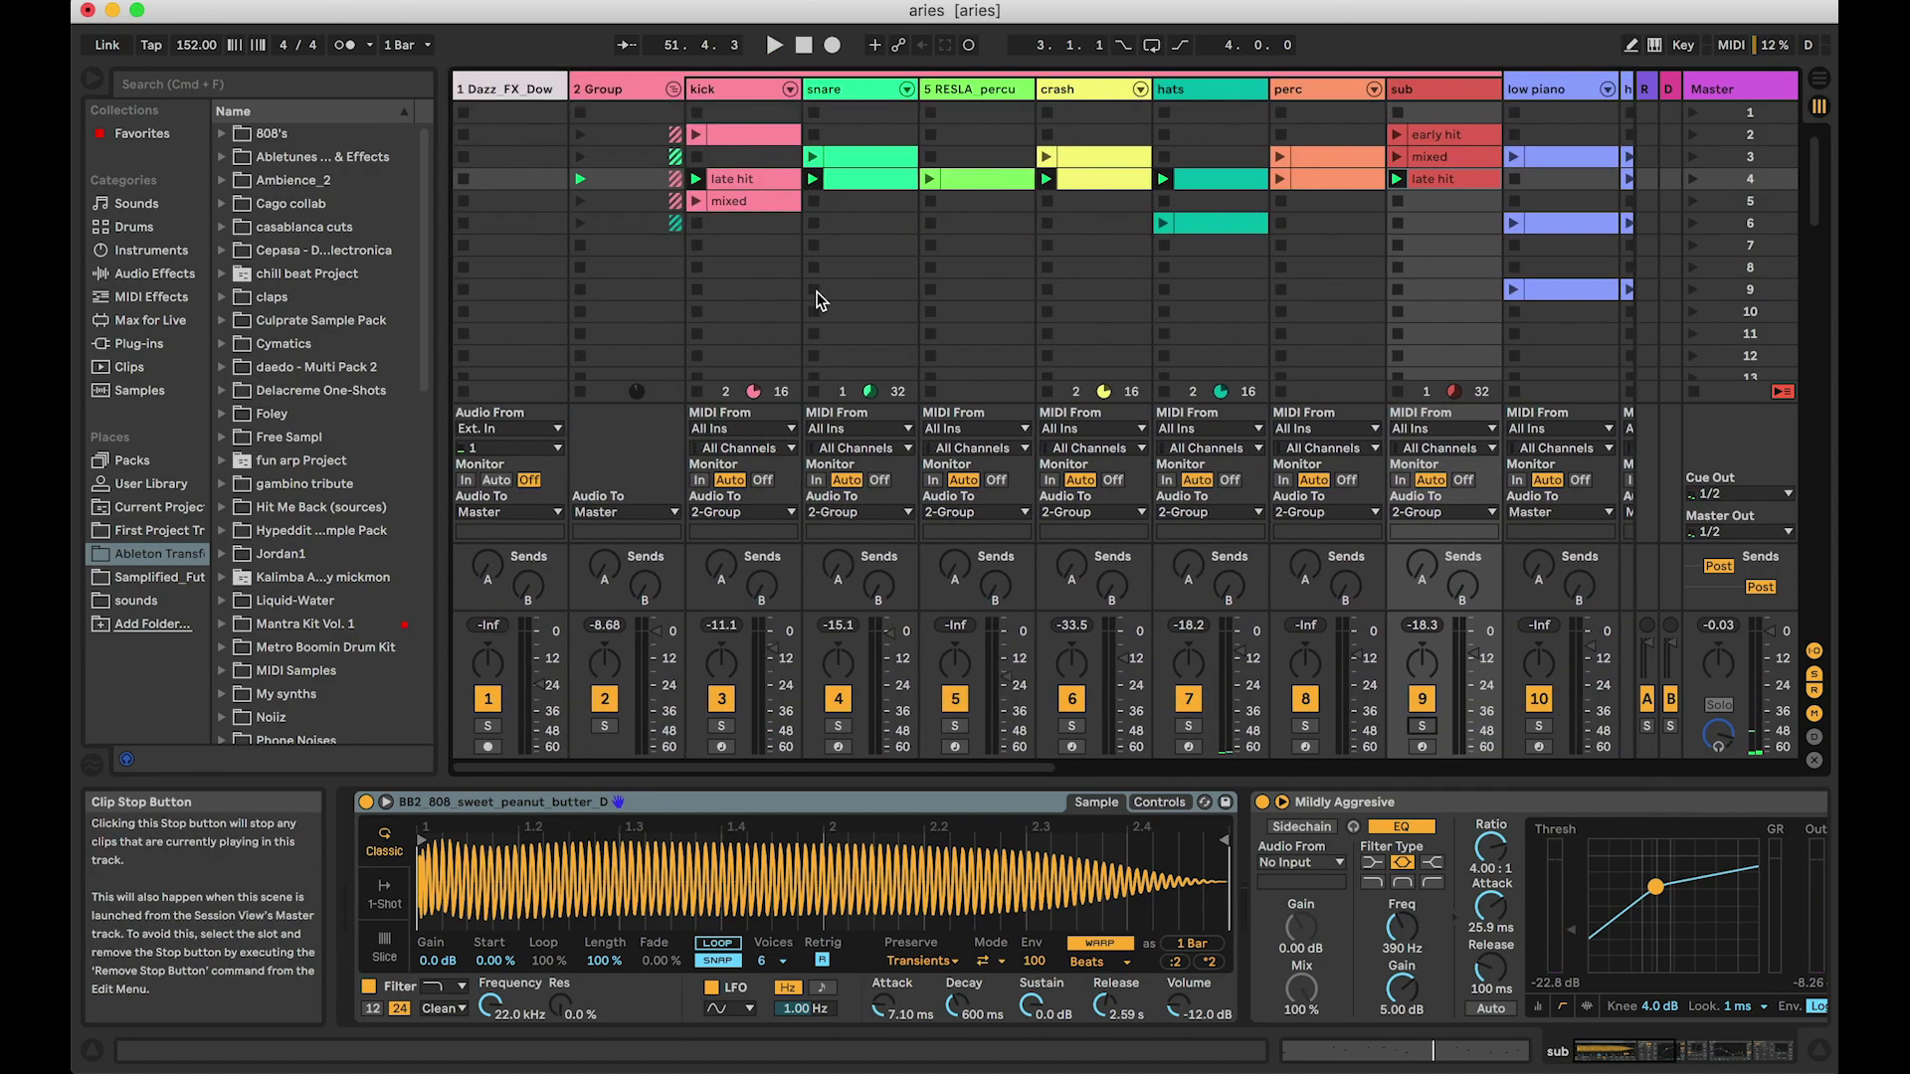
pyautogui.doubleClick(969, 186)
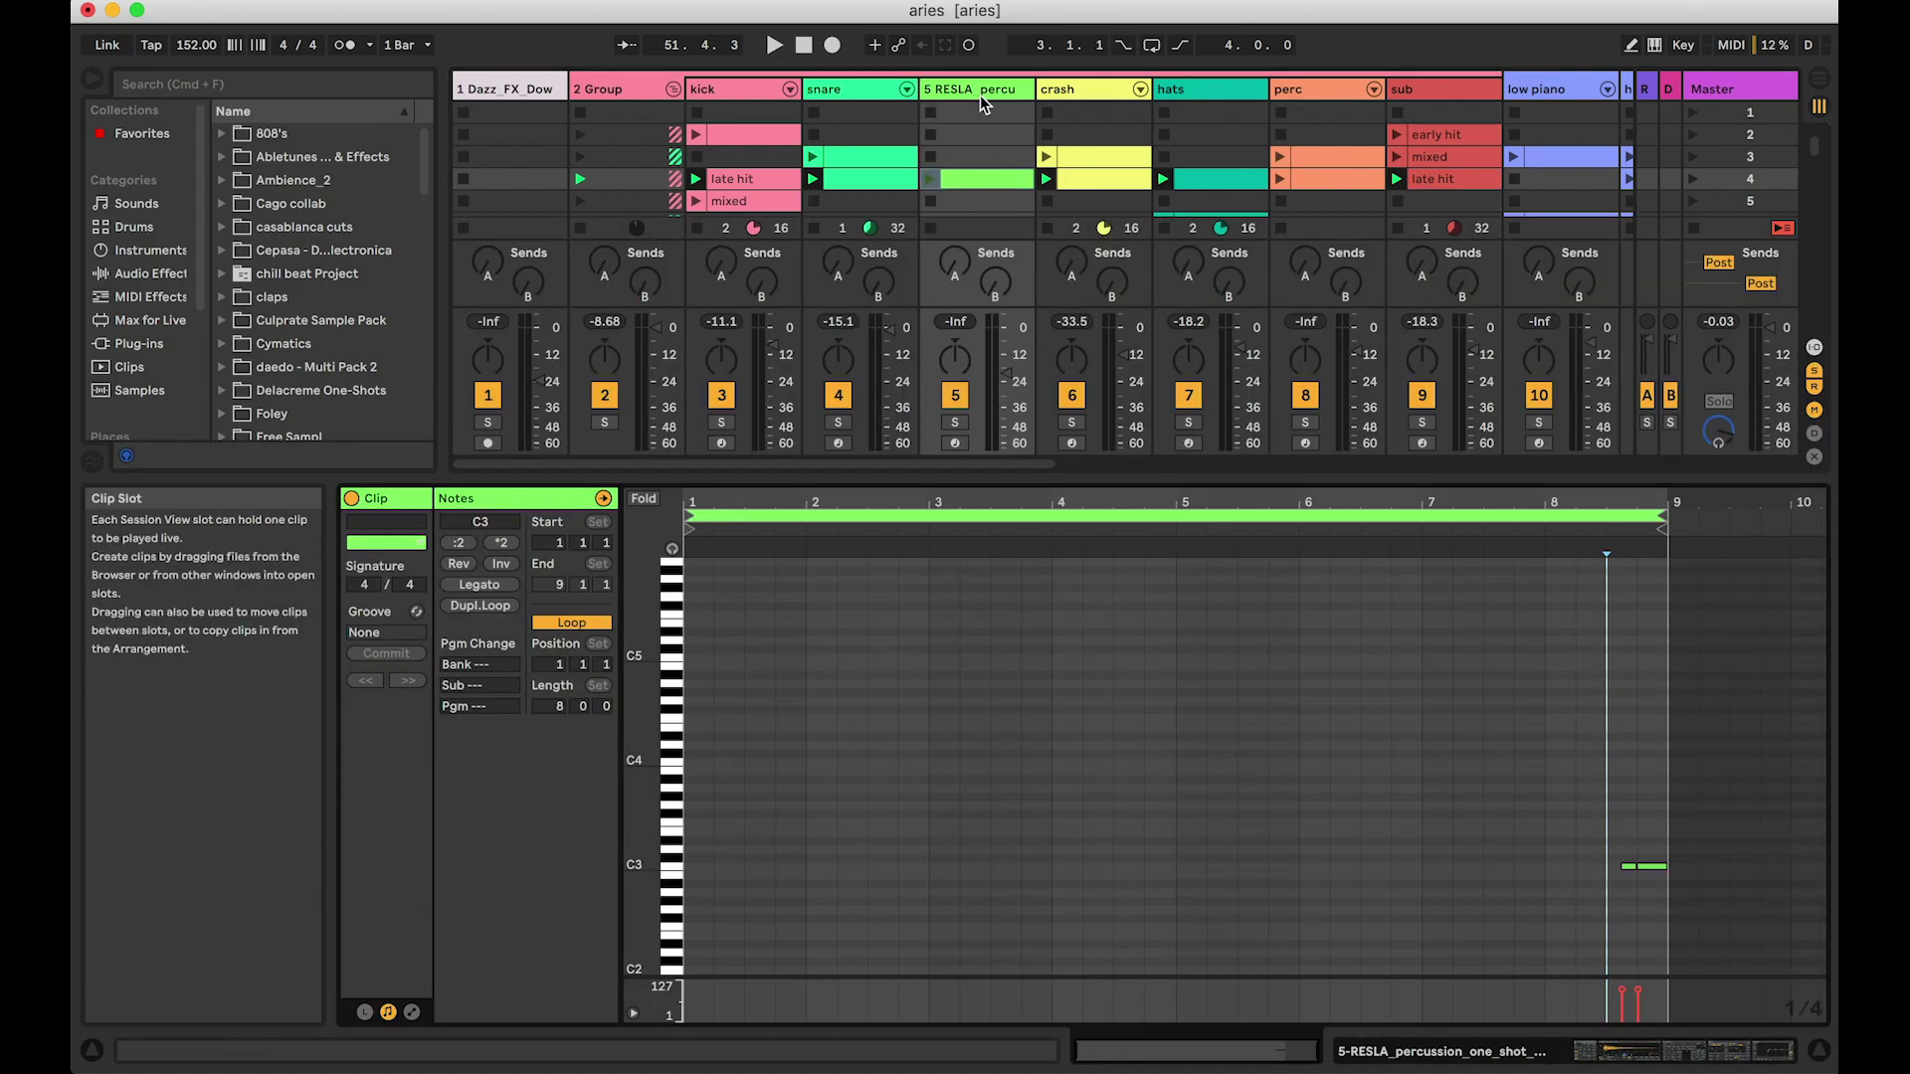
pyautogui.click(954, 444)
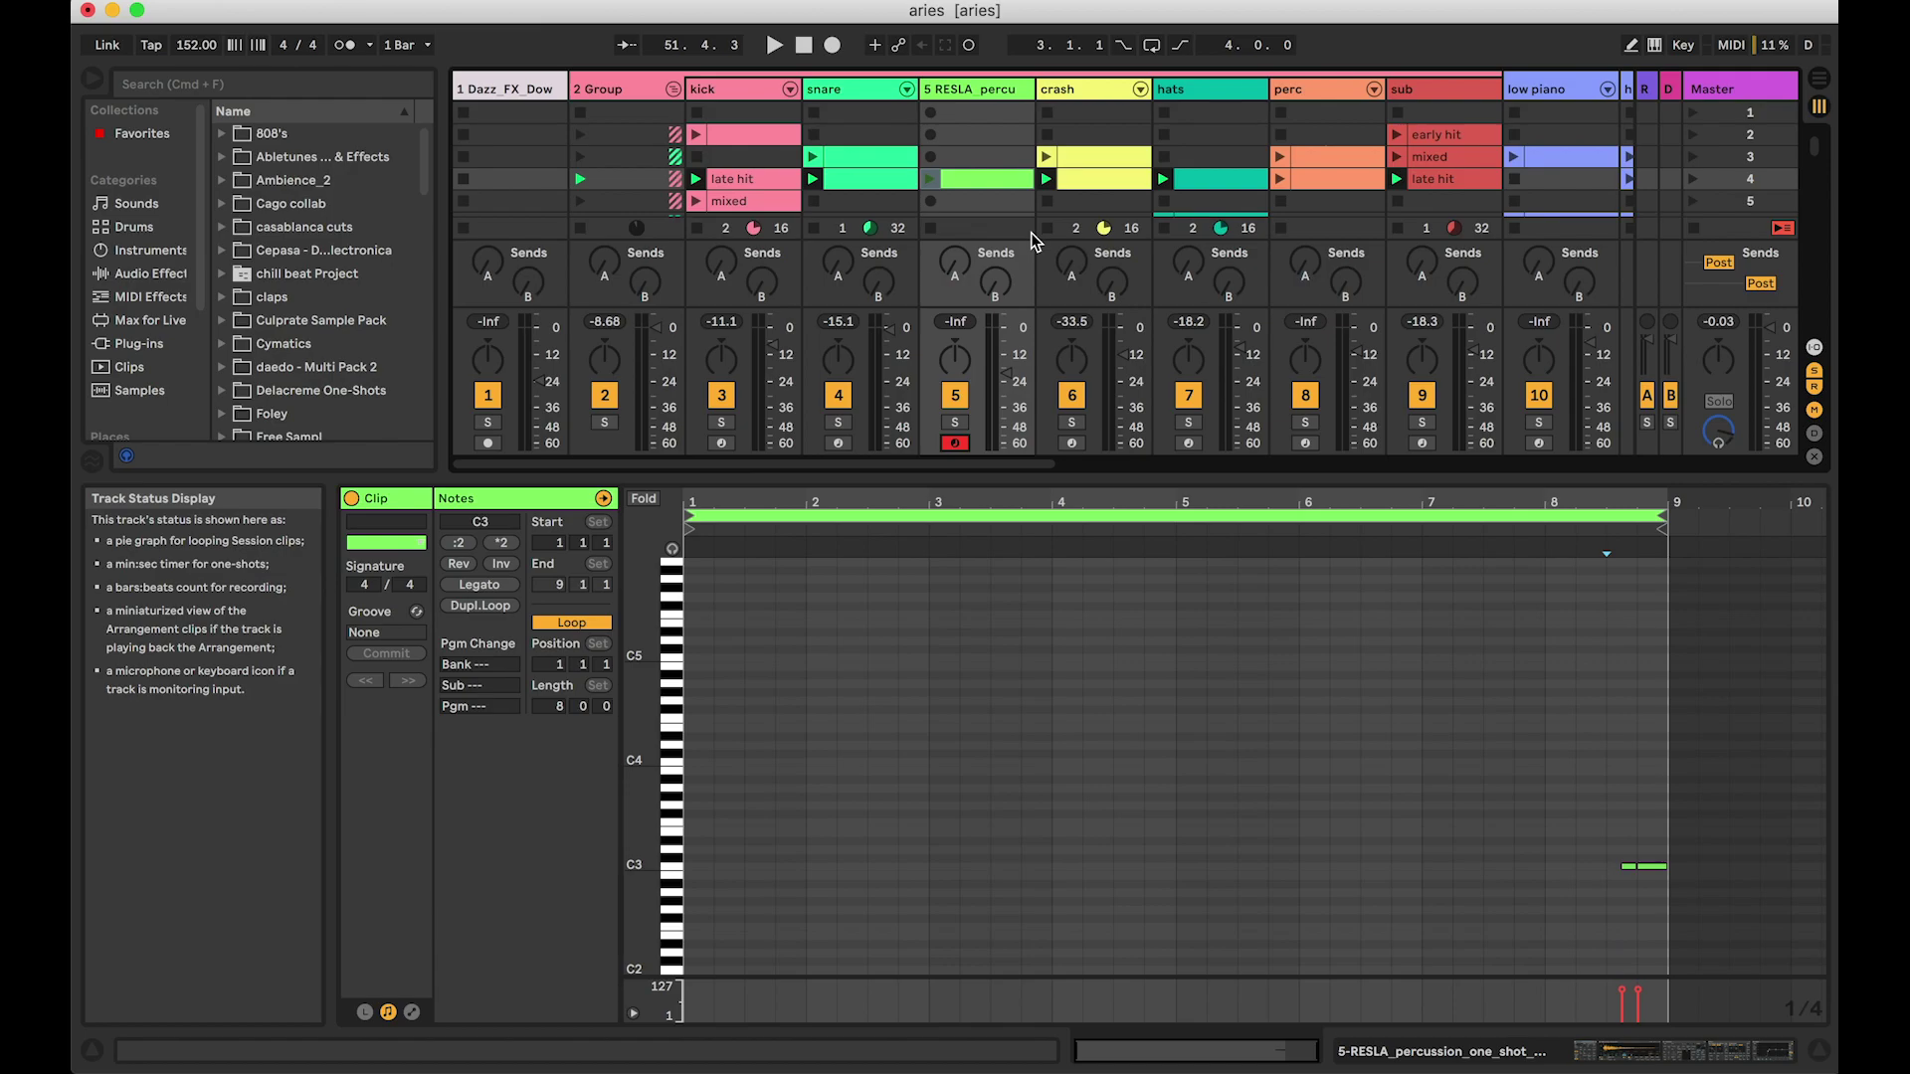
# Step: Show the RESLA percussion track's Arpeggiator and timbal sample devices, and play a note to hear the sound
pyautogui.doubleClick(996, 92)
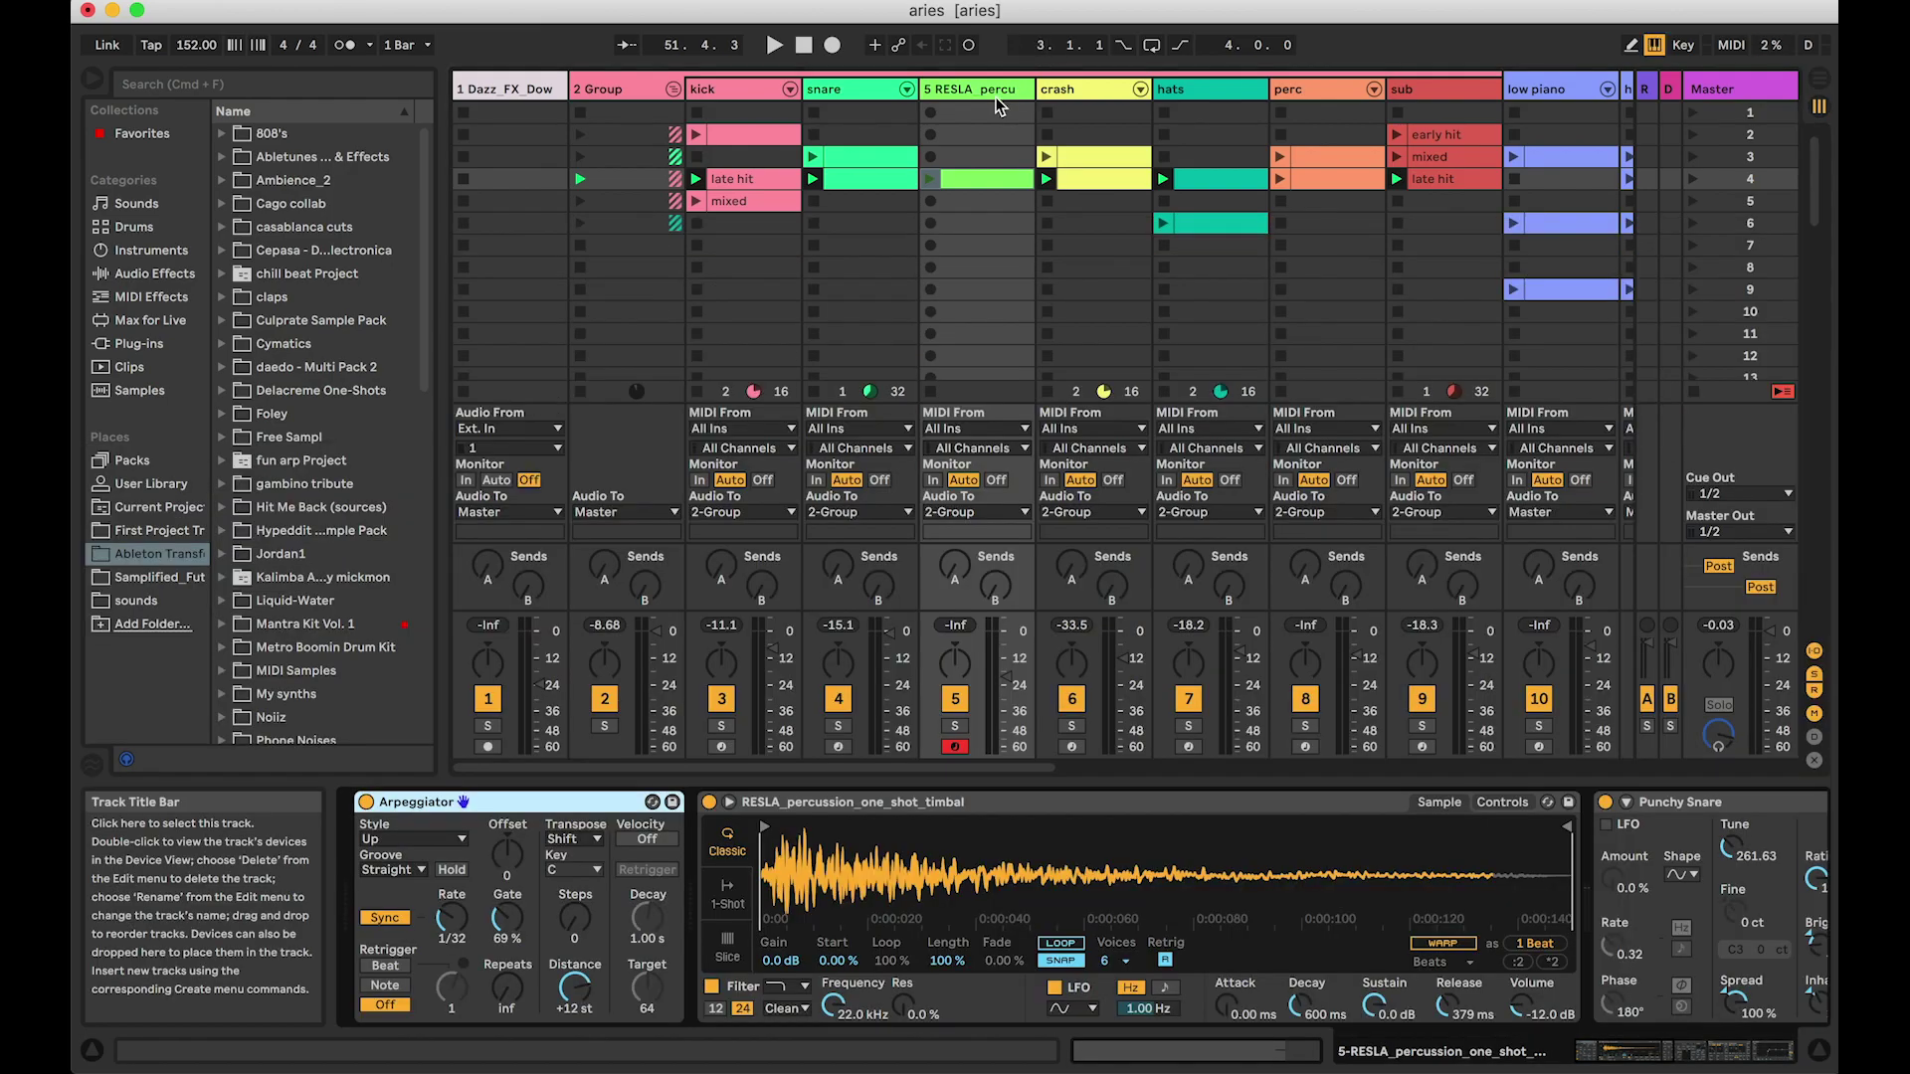
pyautogui.hscroll(3, 840, 1010)
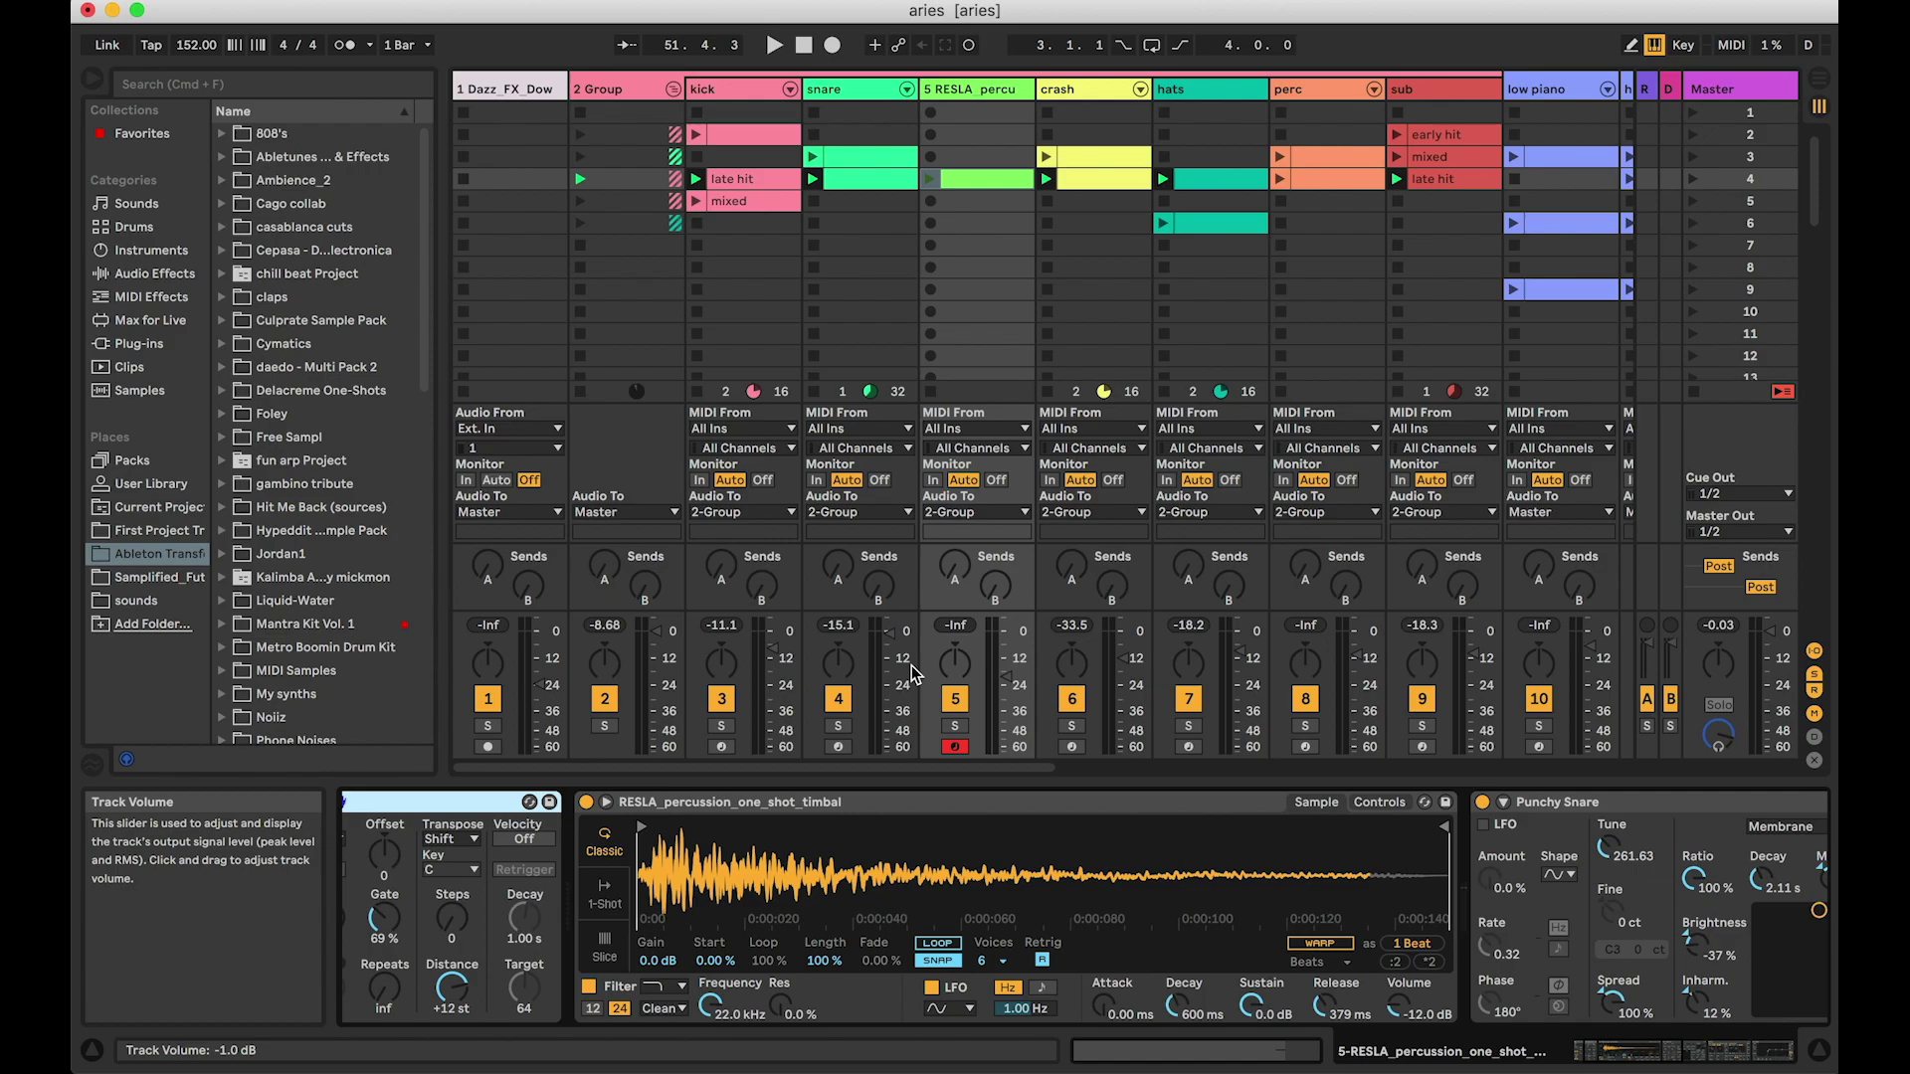
pyautogui.press('a')
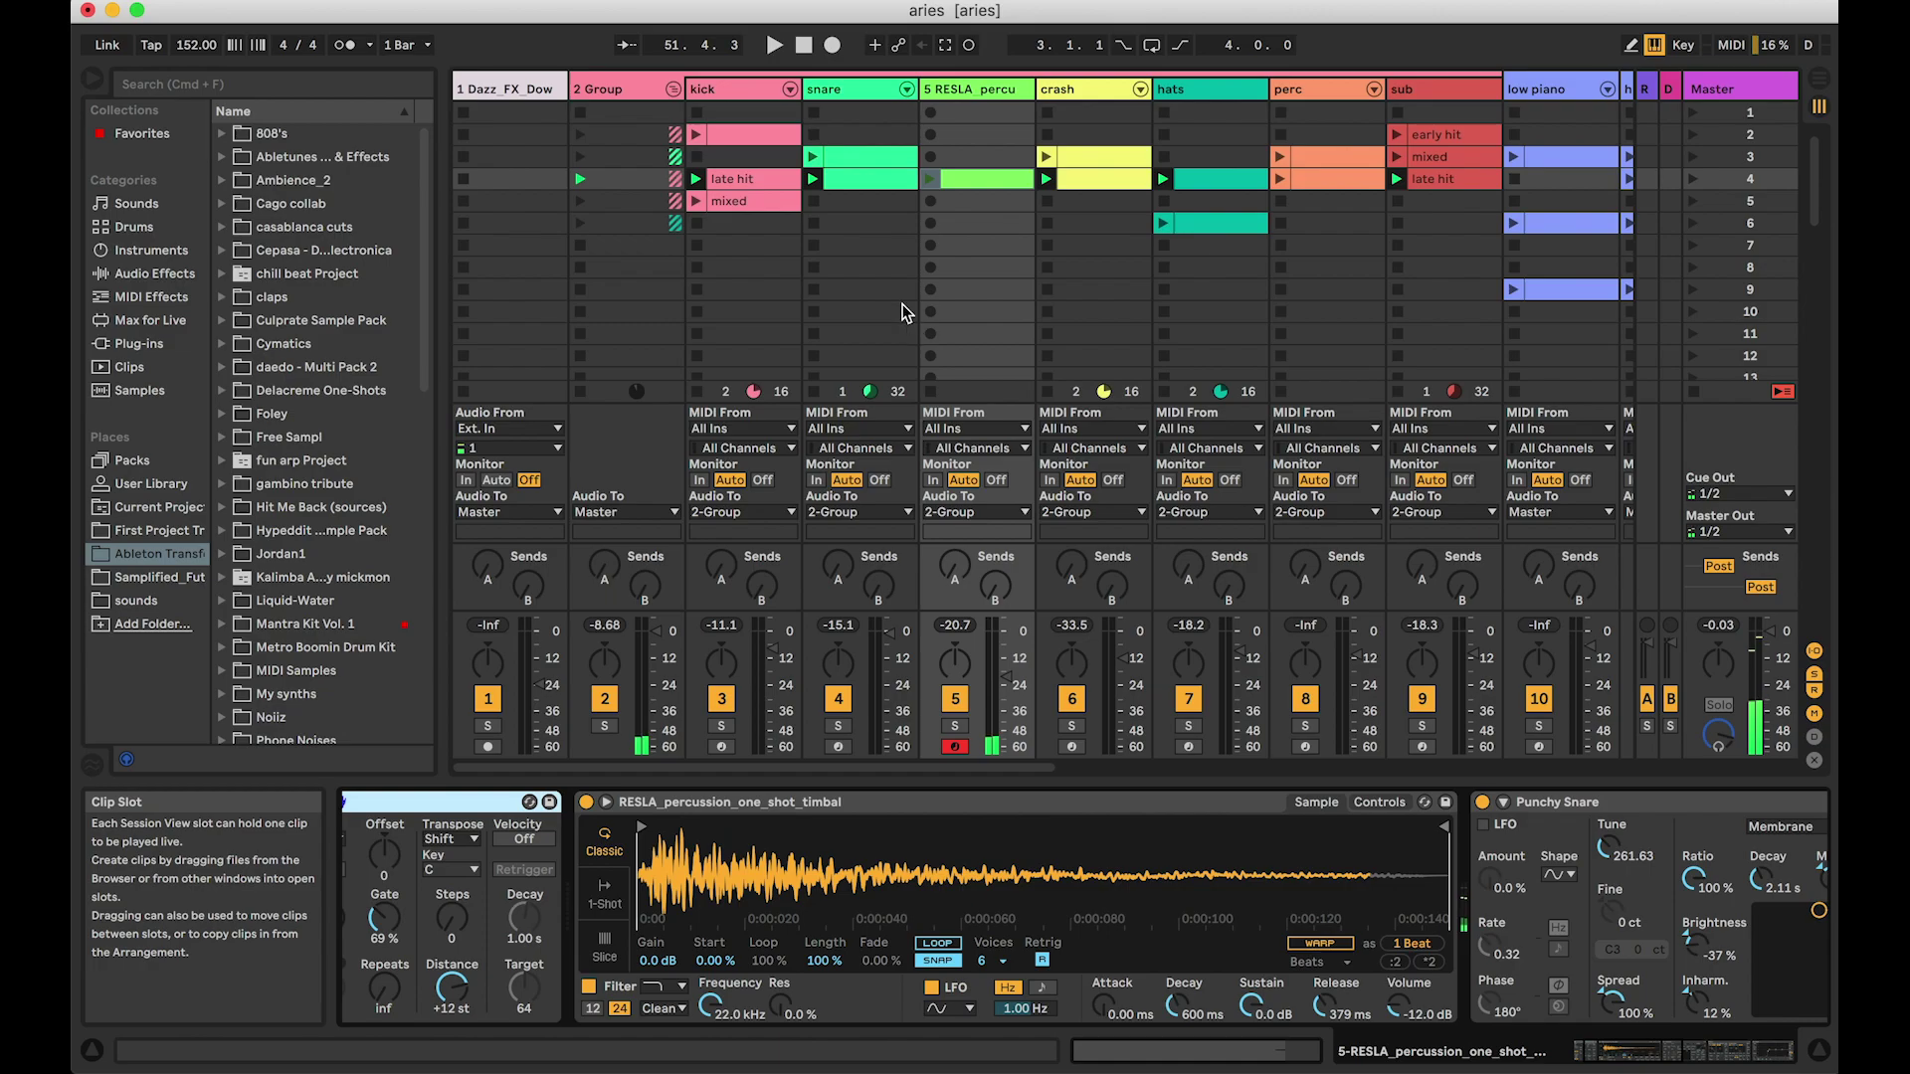
pyautogui.hscroll(5, 903, 309)
pyautogui.hscroll(-3, 796, 317)
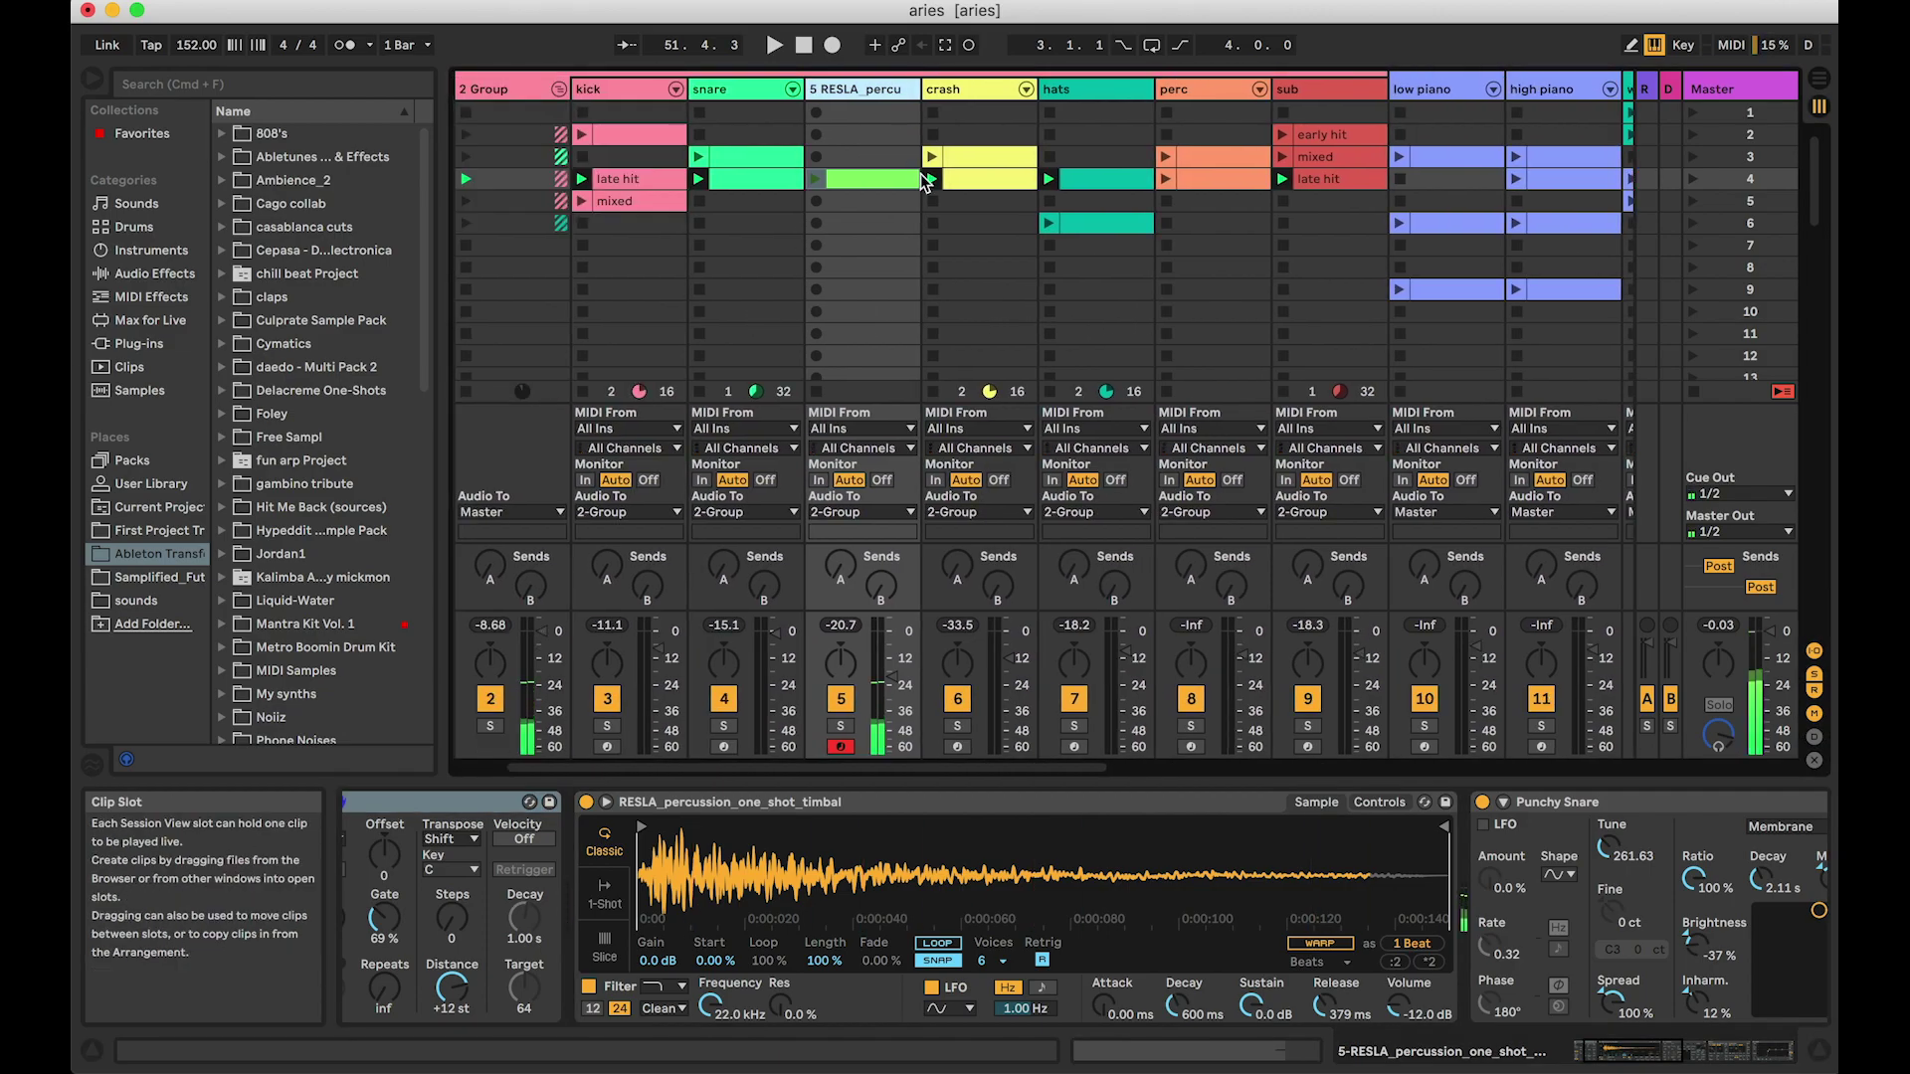
# Step: Open the perc track's scene 4 clip, show its Drum Rack, and audition a RESLA percussion pad
pyautogui.hscroll(3, 919, 241)
pyautogui.doubleClick(982, 188)
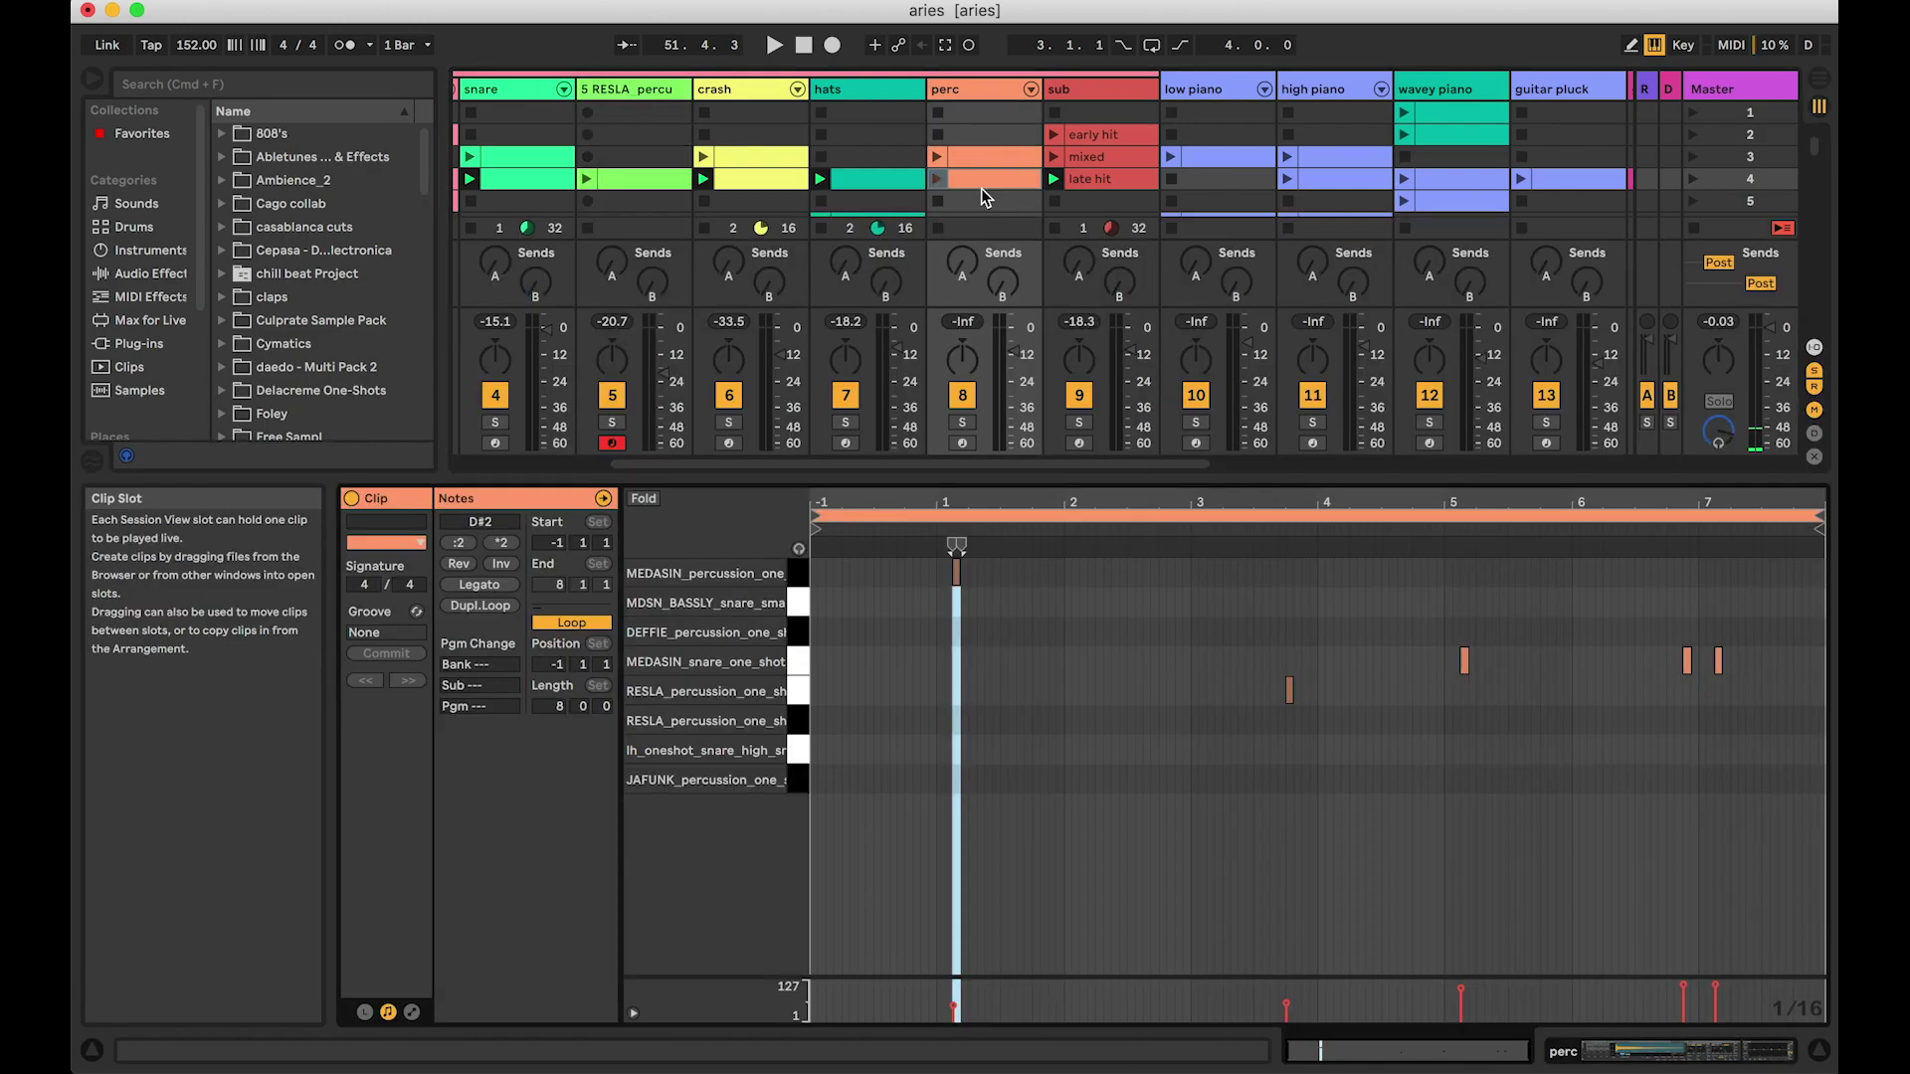
pyautogui.doubleClick(952, 95)
pyautogui.click(565, 909)
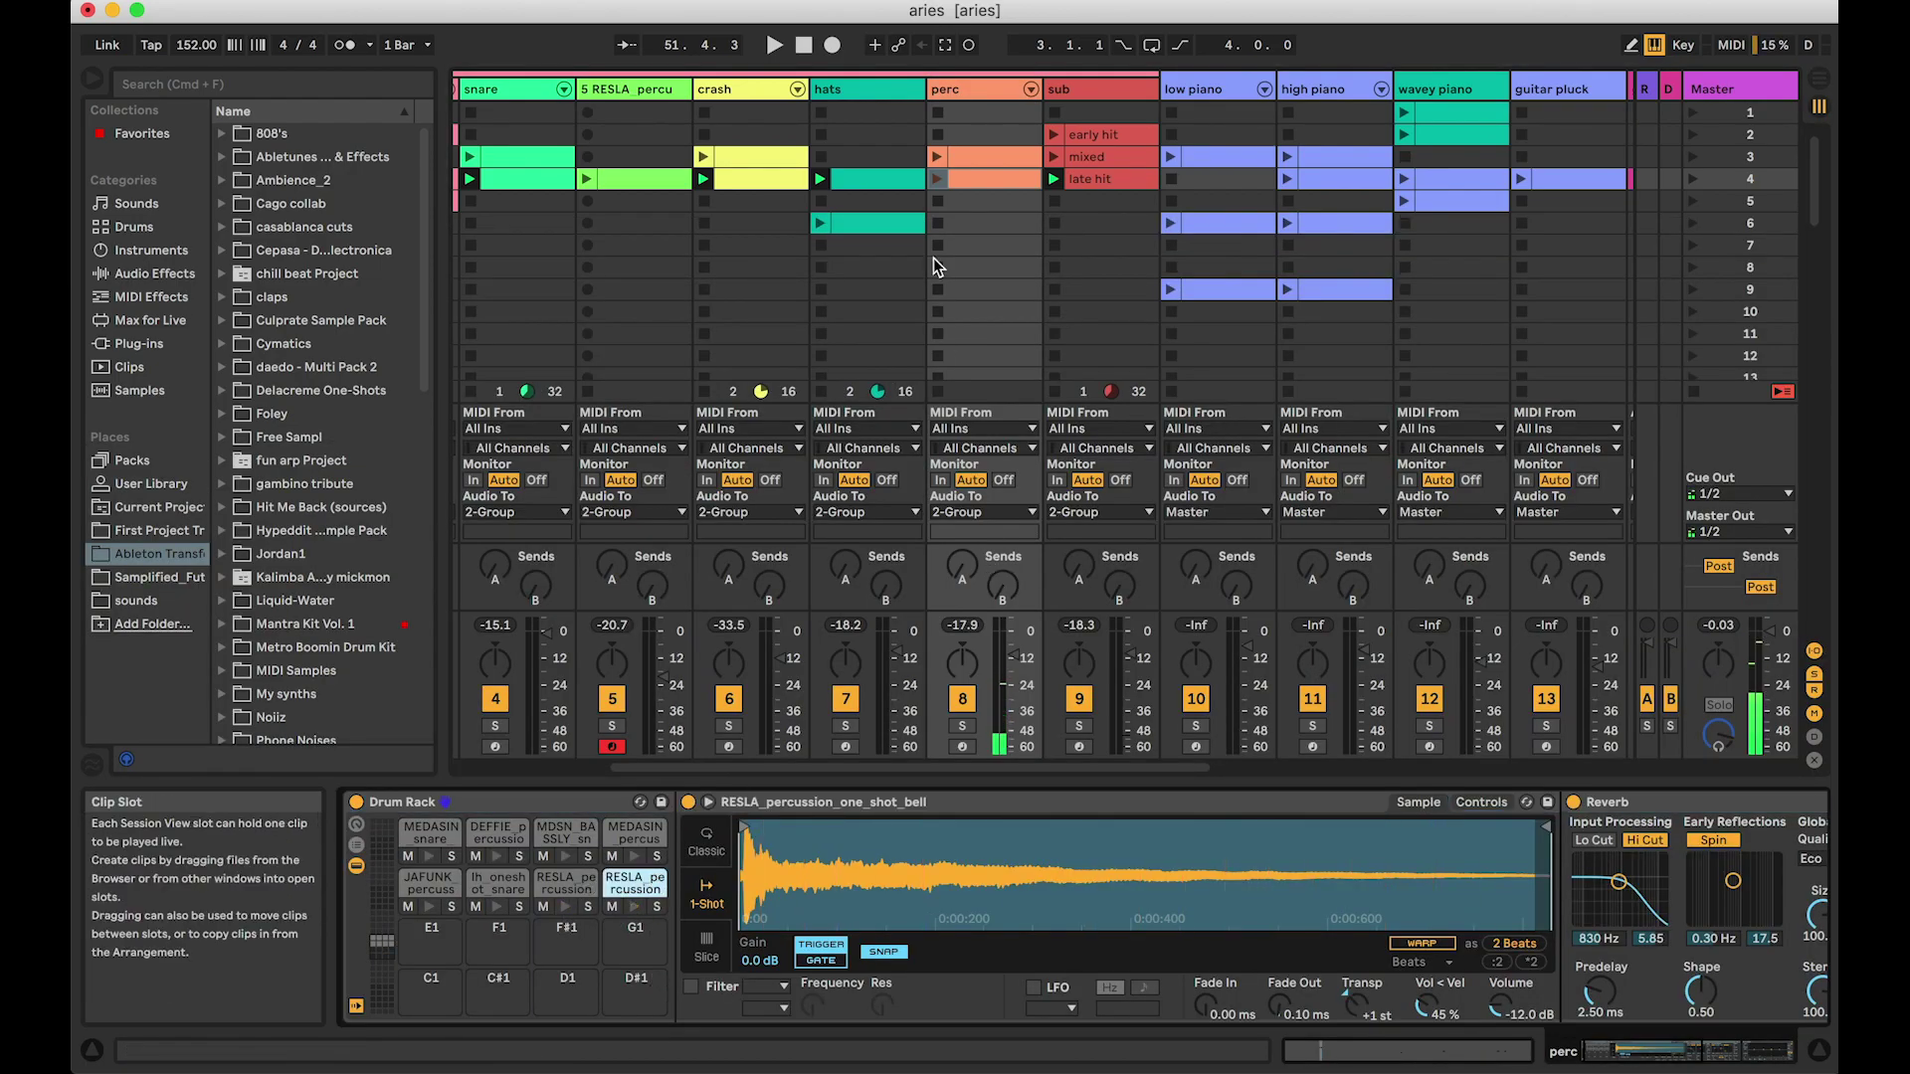
# Step: Launch all of 2 Group's scene 4 clips together and open the perc clip while they play
pyautogui.hscroll(-5, 865, 316)
pyautogui.hscroll(4, 865, 317)
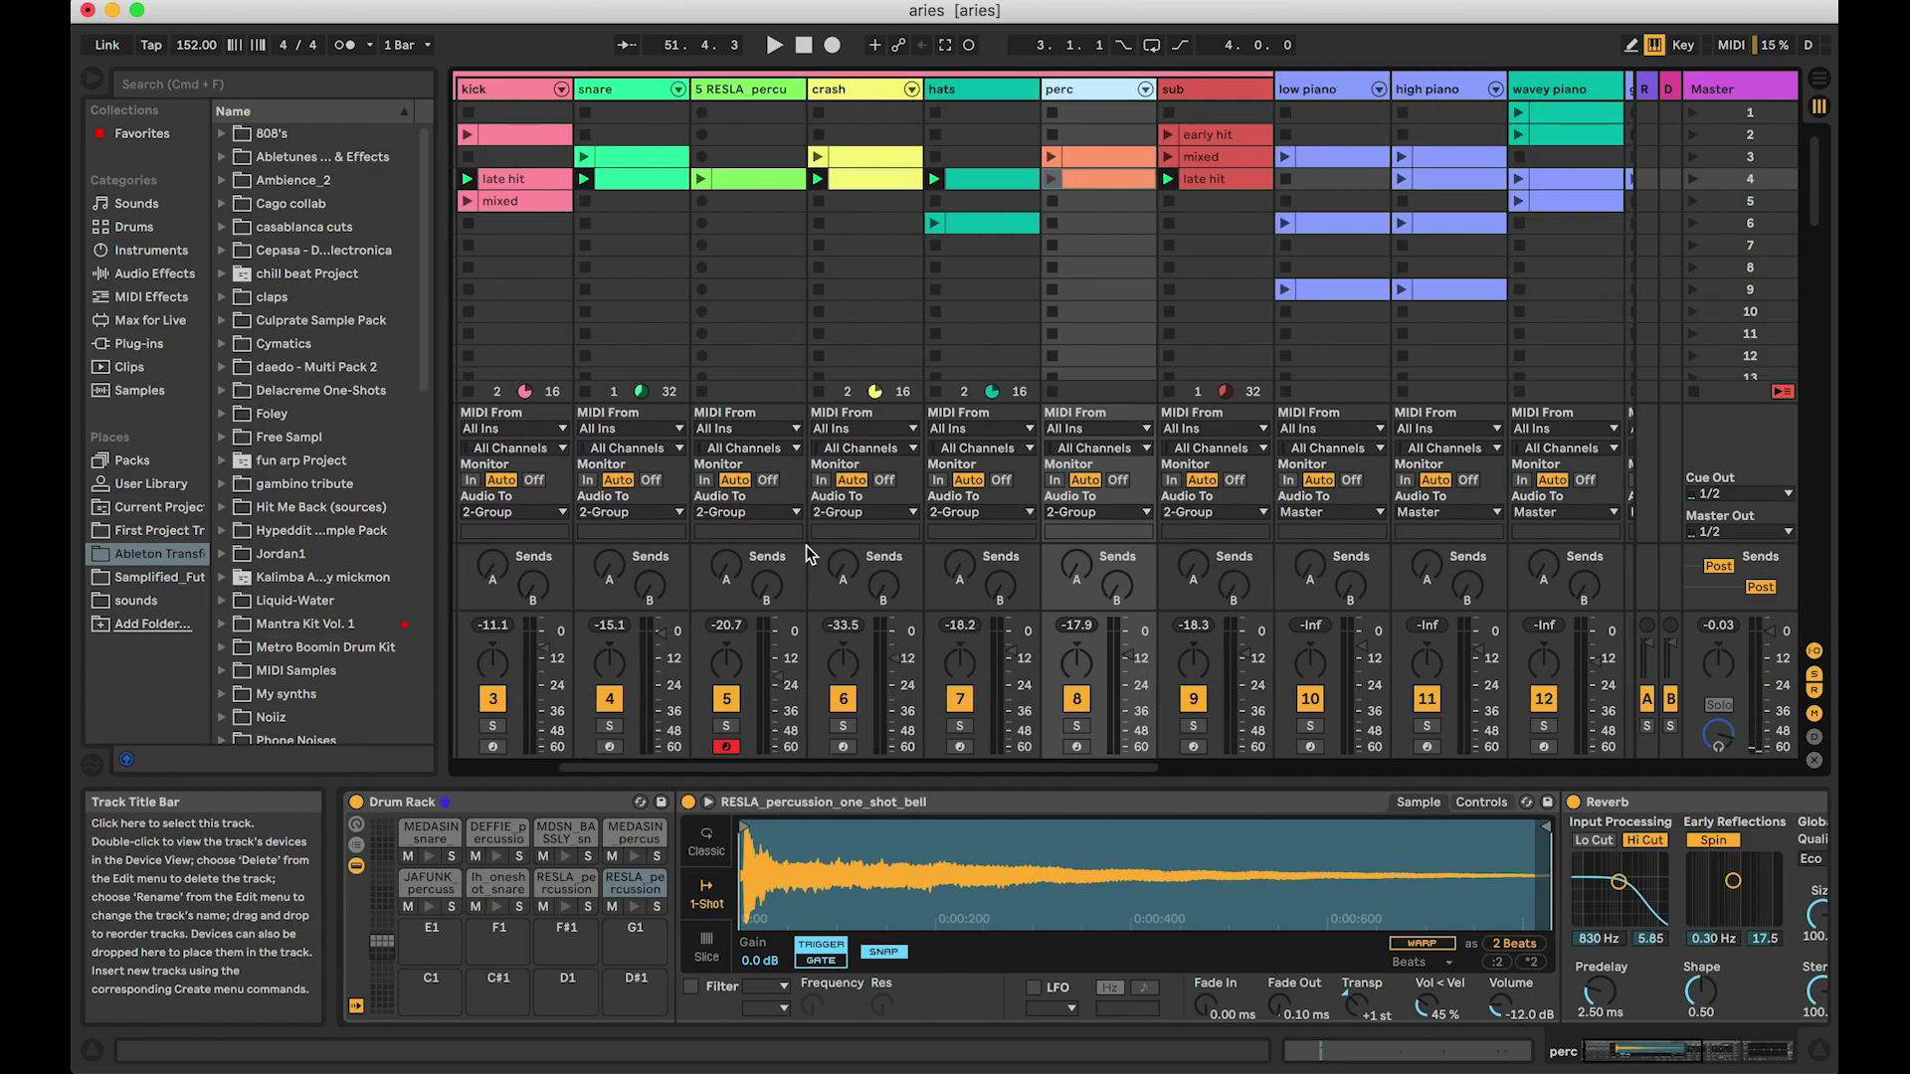
pyautogui.hscroll(-2, 766, 331)
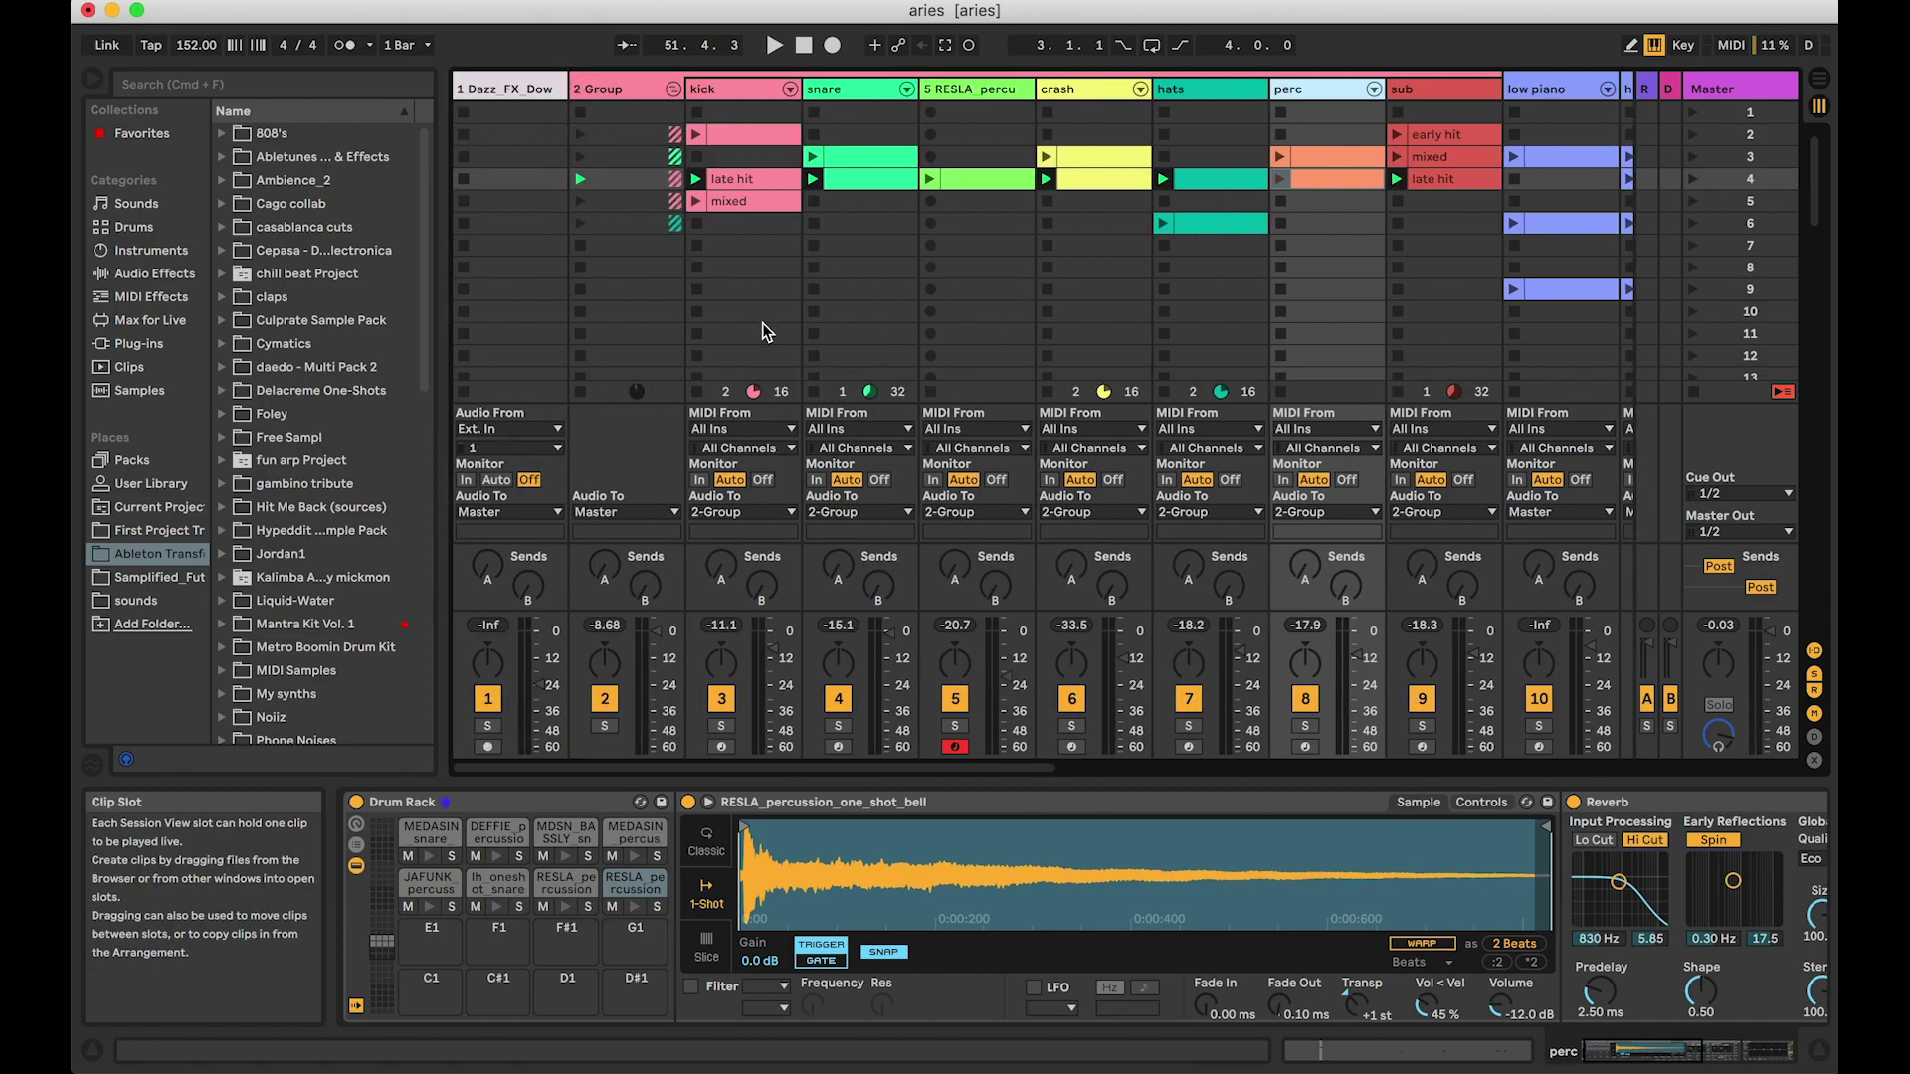
pyautogui.click(579, 179)
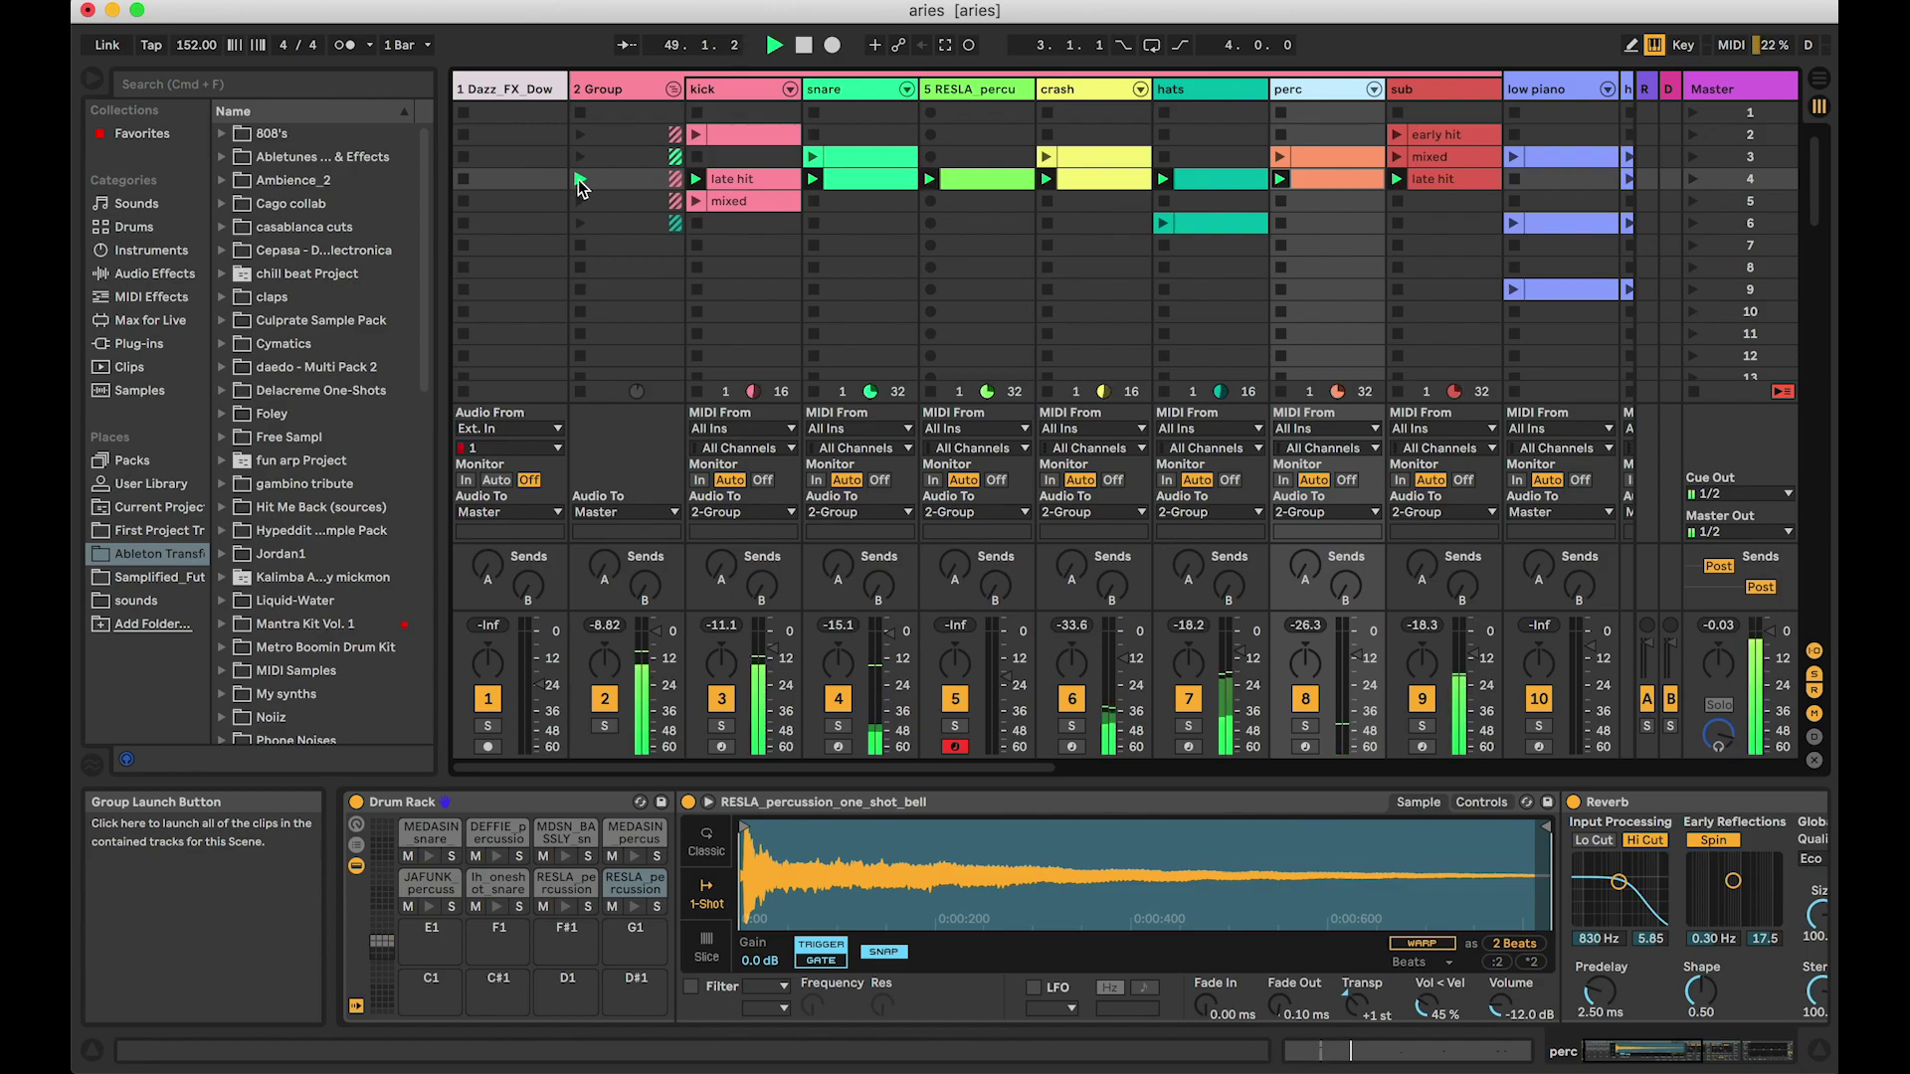
pyautogui.doubleClick(1303, 179)
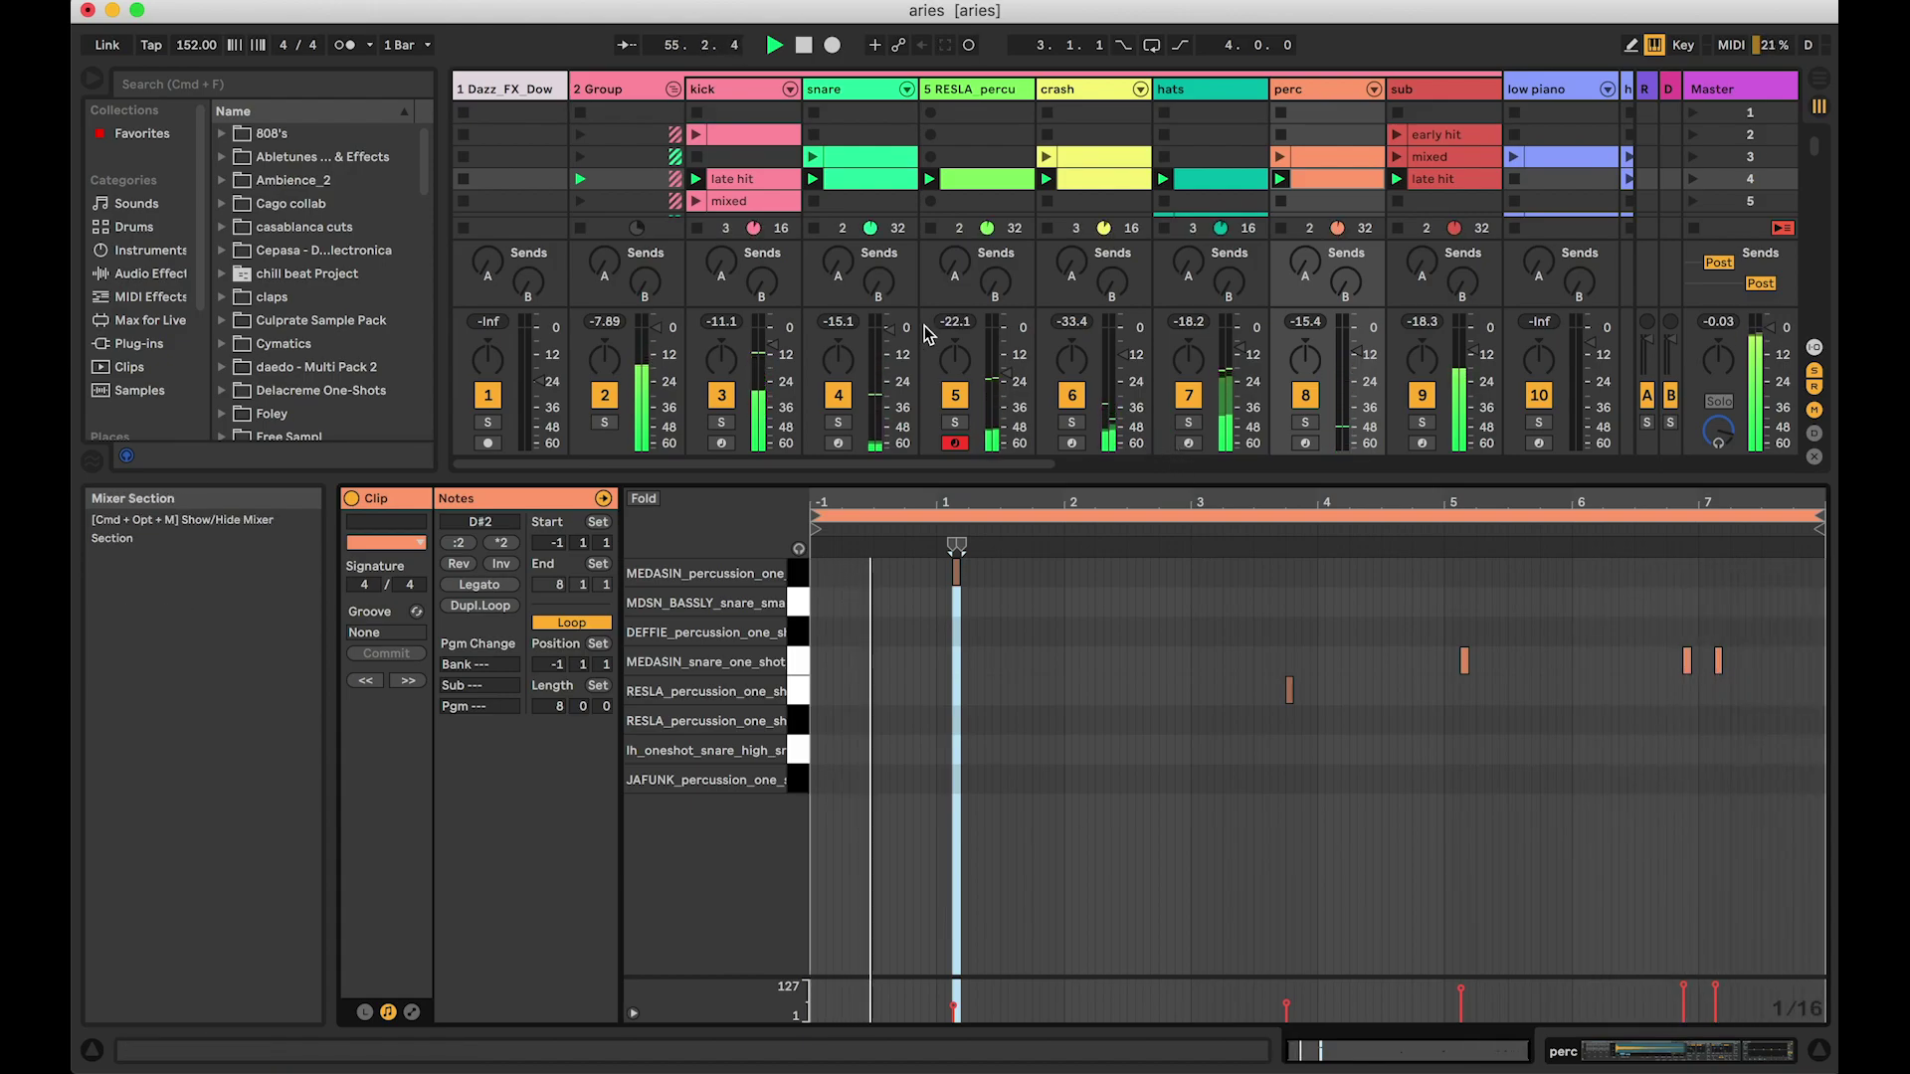
# Step: Stop playback, look through the melodic tracks, and open a high lead clip to view its notes
pyautogui.hscroll(5, 1012, 139)
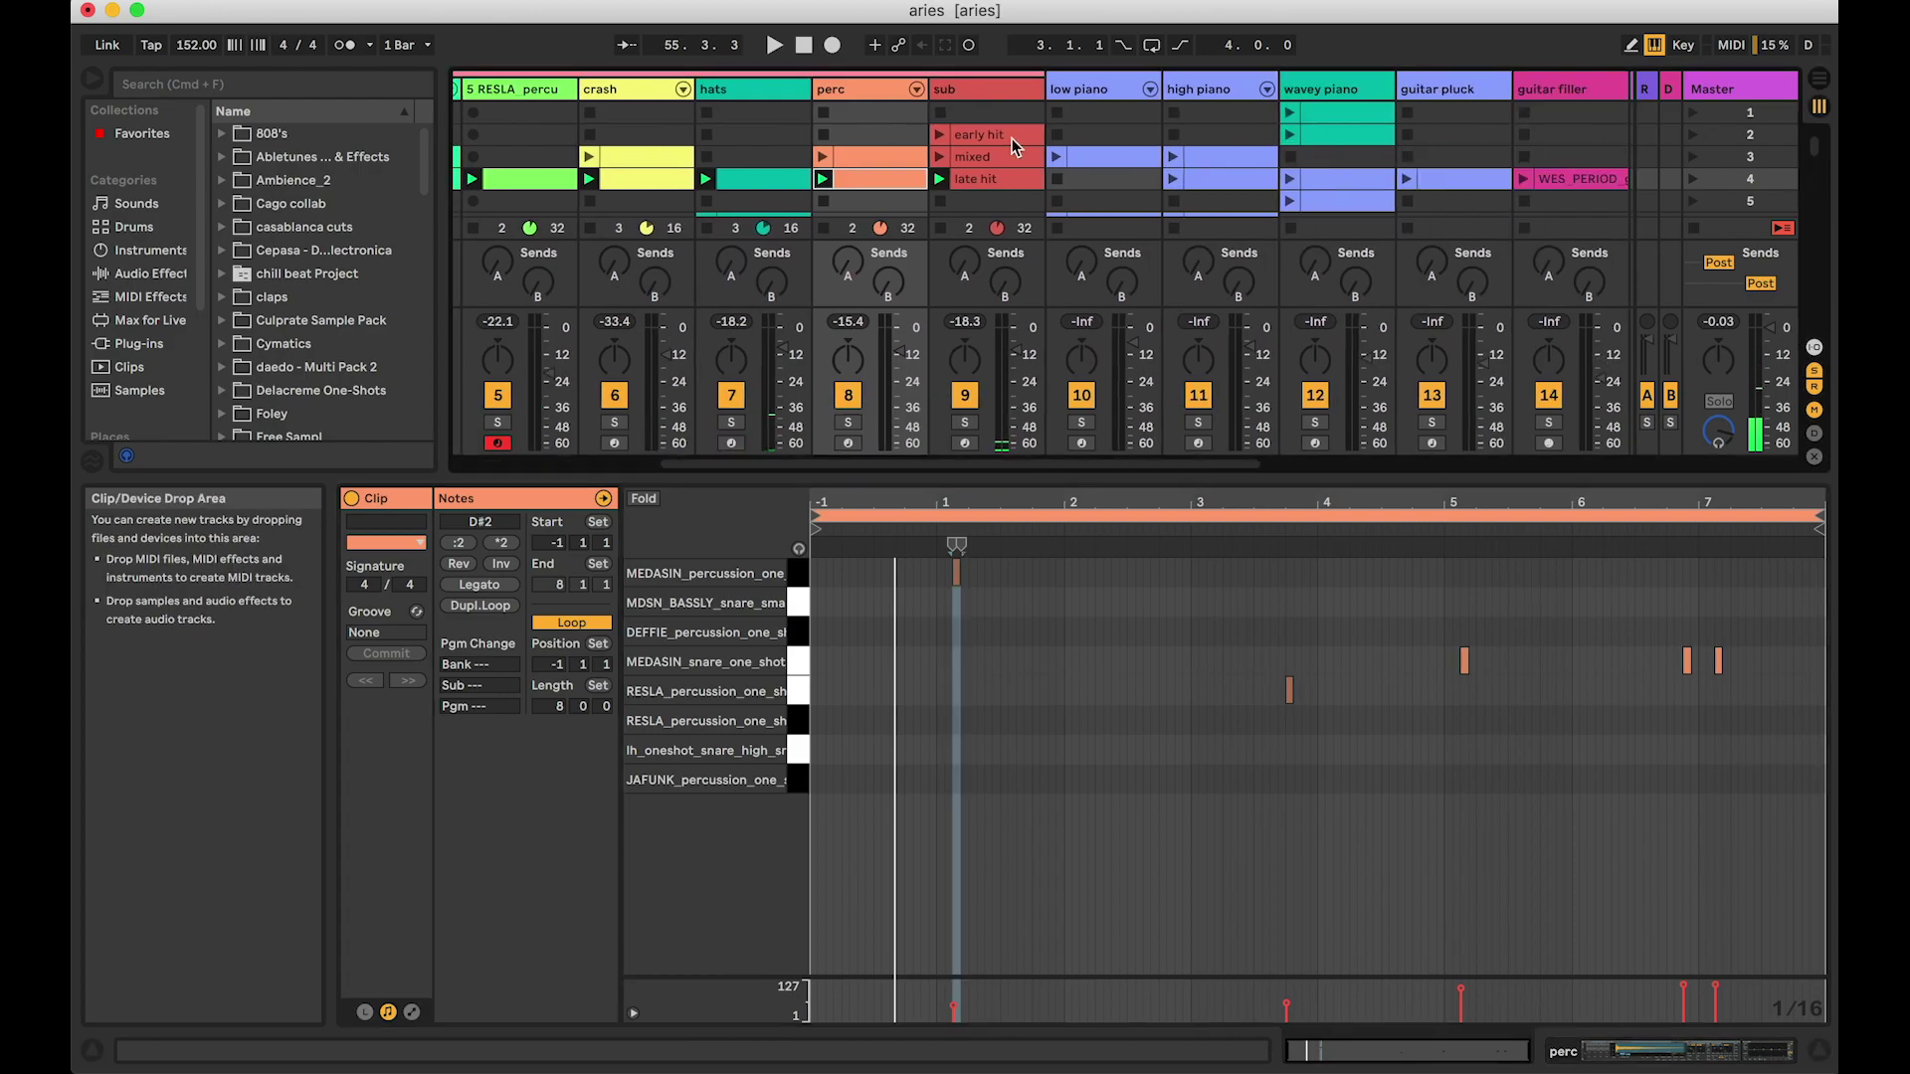
pyautogui.hscroll(-5, 1012, 139)
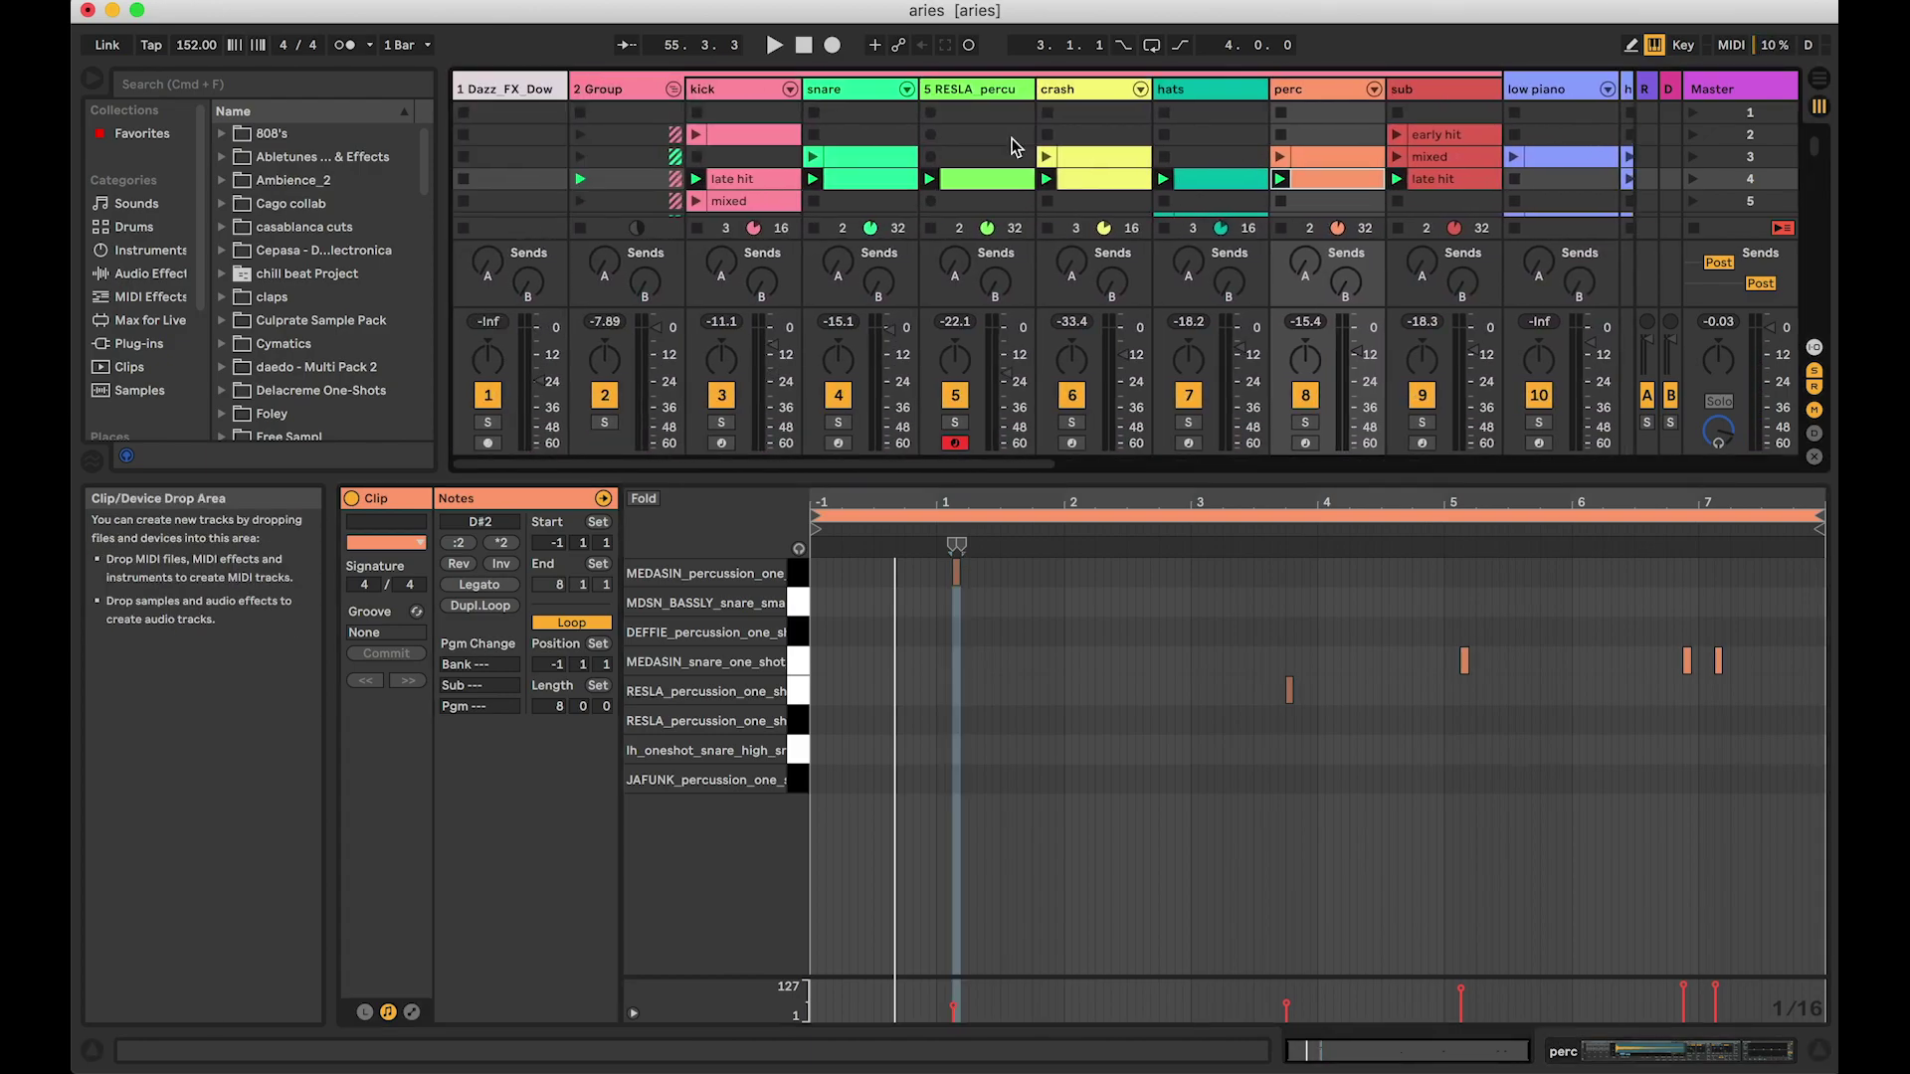
pyautogui.hscroll(7, 1012, 144)
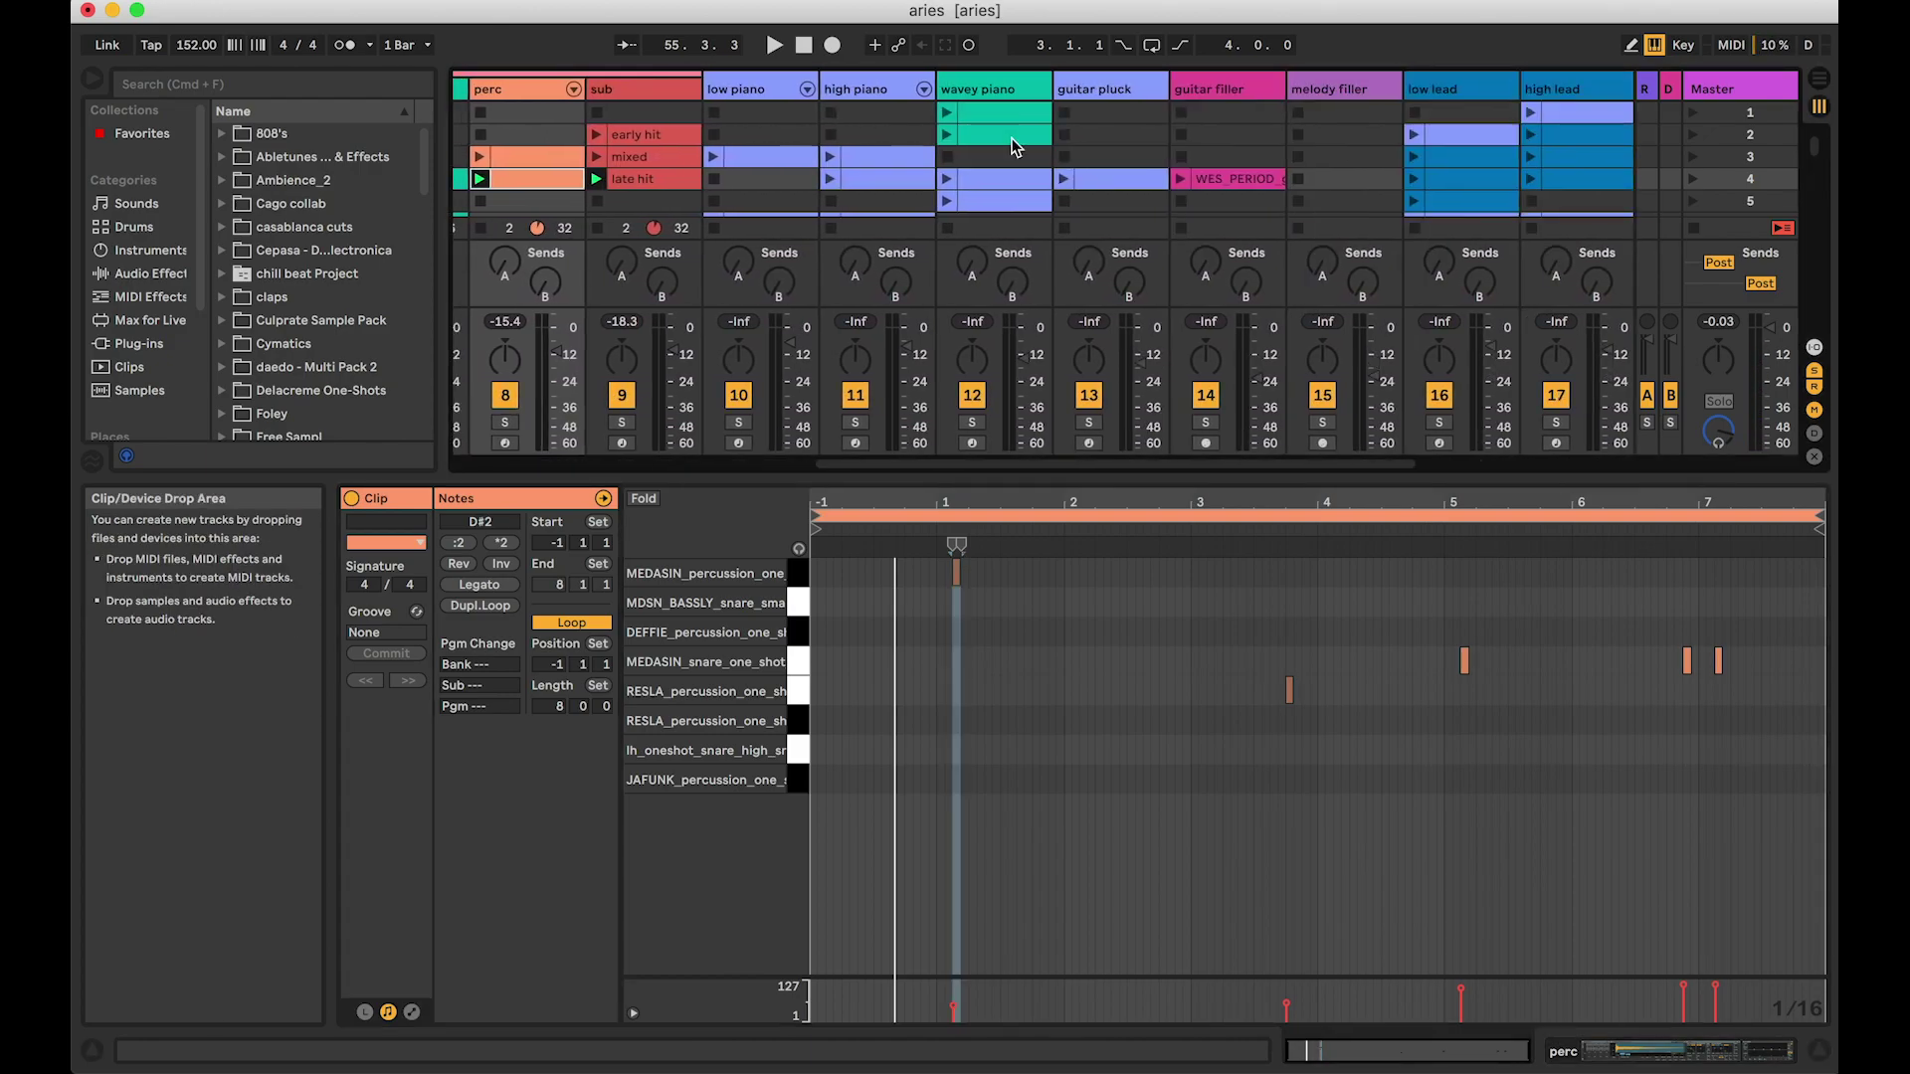
pyautogui.click(889, 177)
# Step: Play the whole of scene 4 to hear the drums together with the piano and guitar tracks
pyautogui.hscroll(-6, 1237, 175)
pyautogui.hscroll(7, 1237, 177)
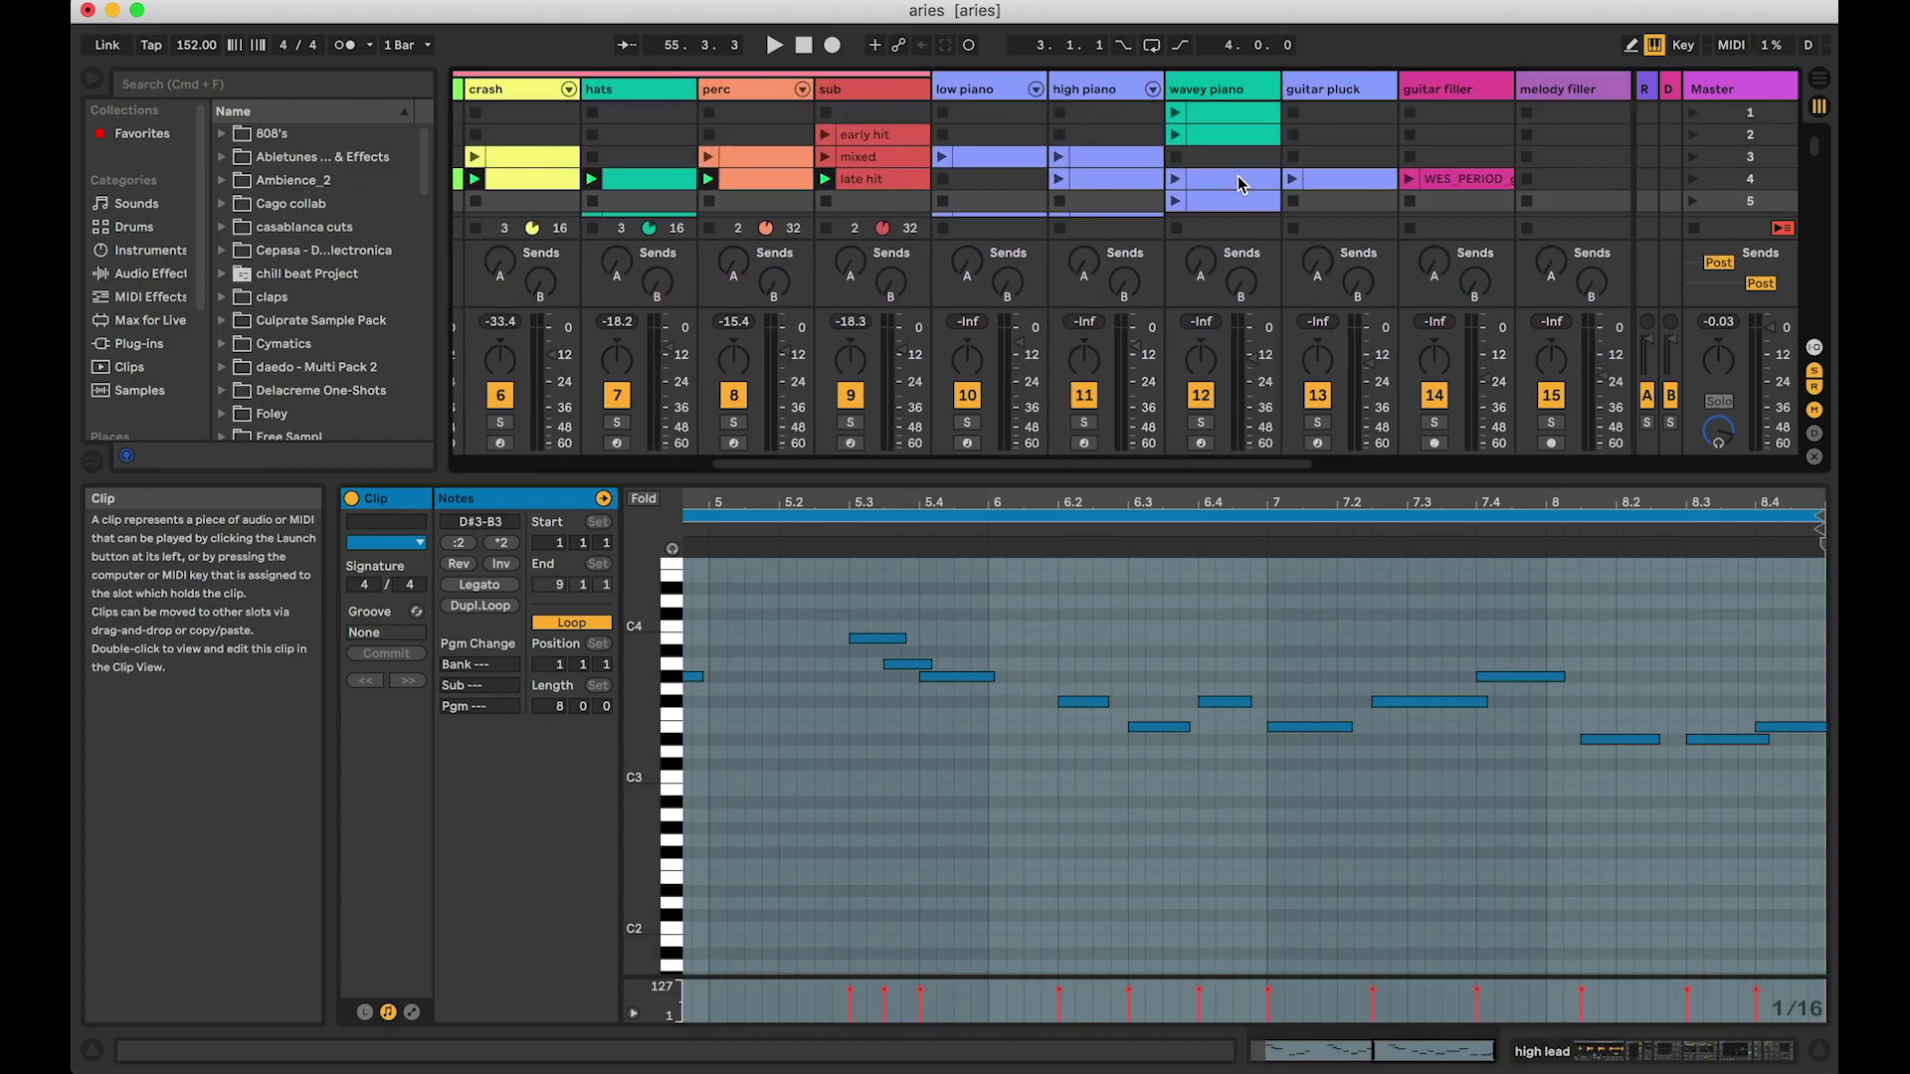
pyautogui.hscroll(-3, 1237, 175)
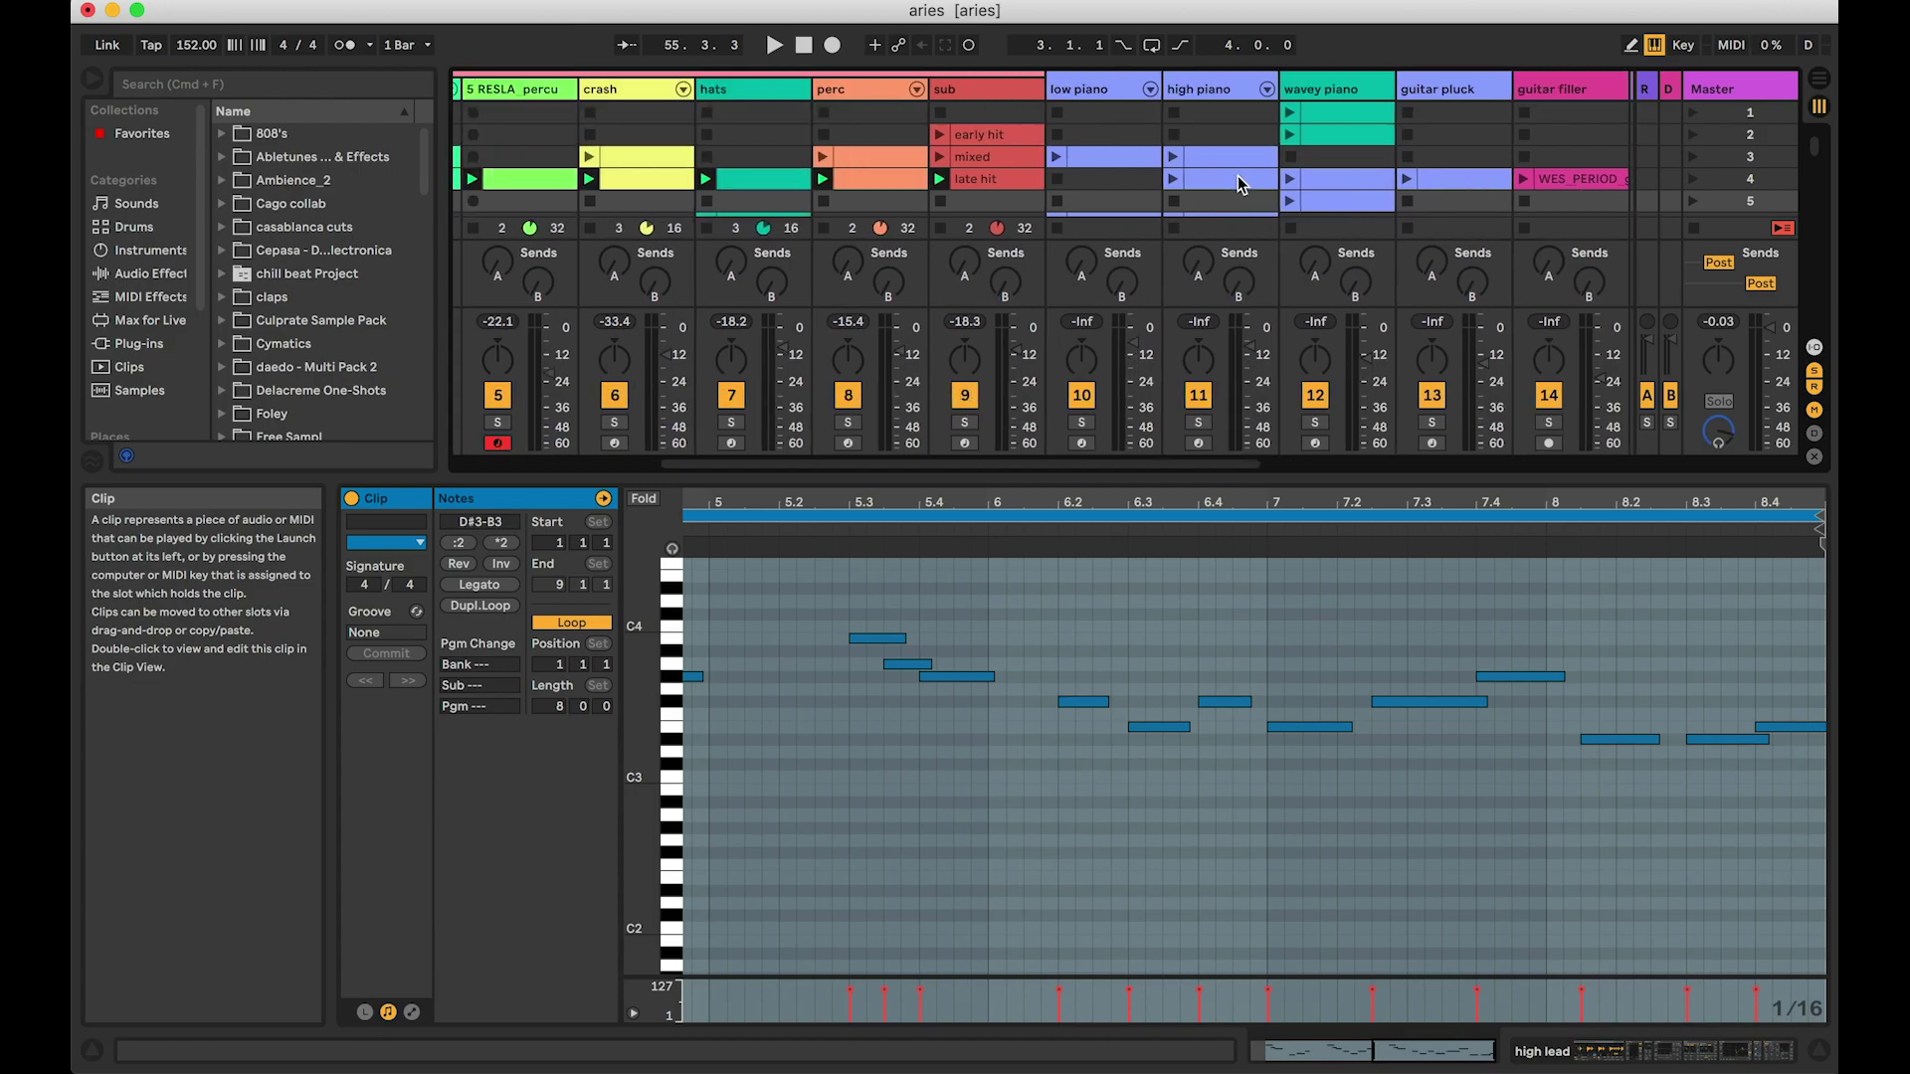
pyautogui.click(1694, 179)
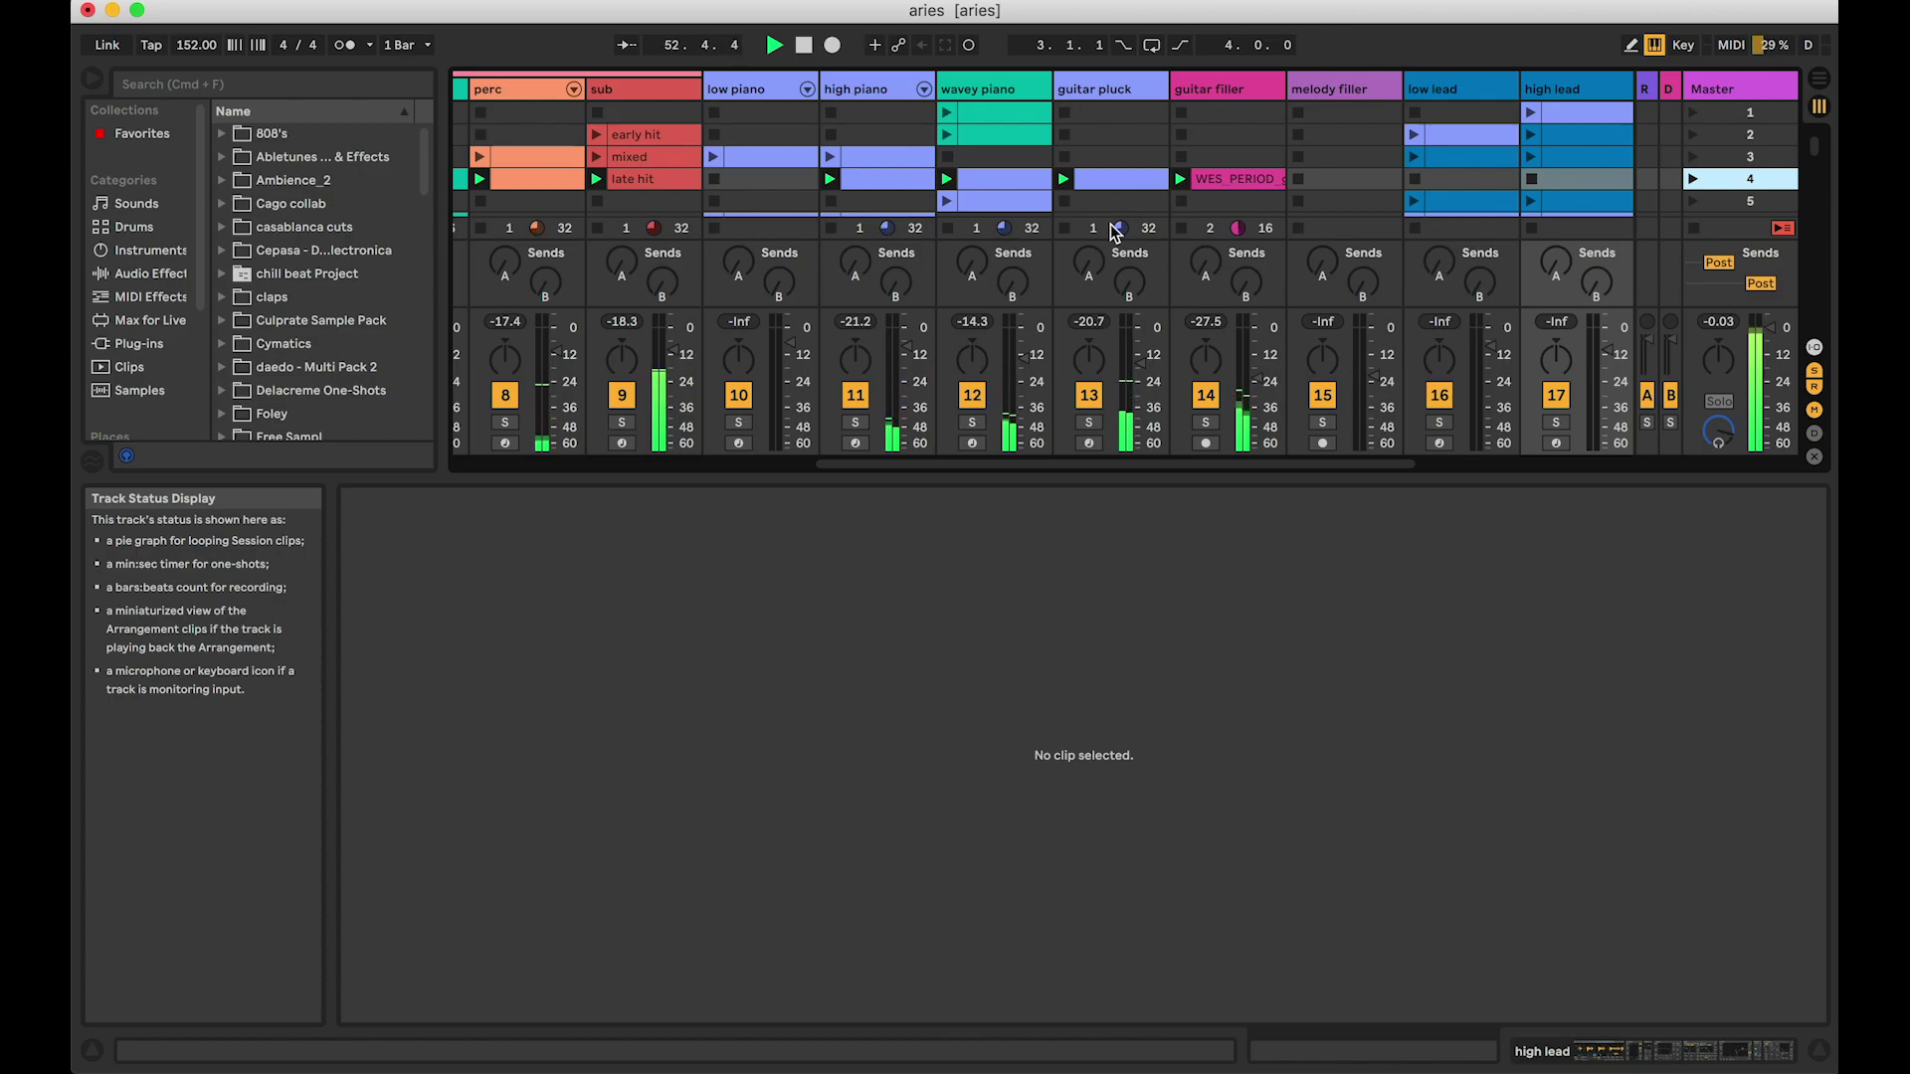
# Step: Stop scene 4, switch to Arrangement View, and return the melody filler track to its arrangement clips
pyautogui.hscroll(4, 998, 182)
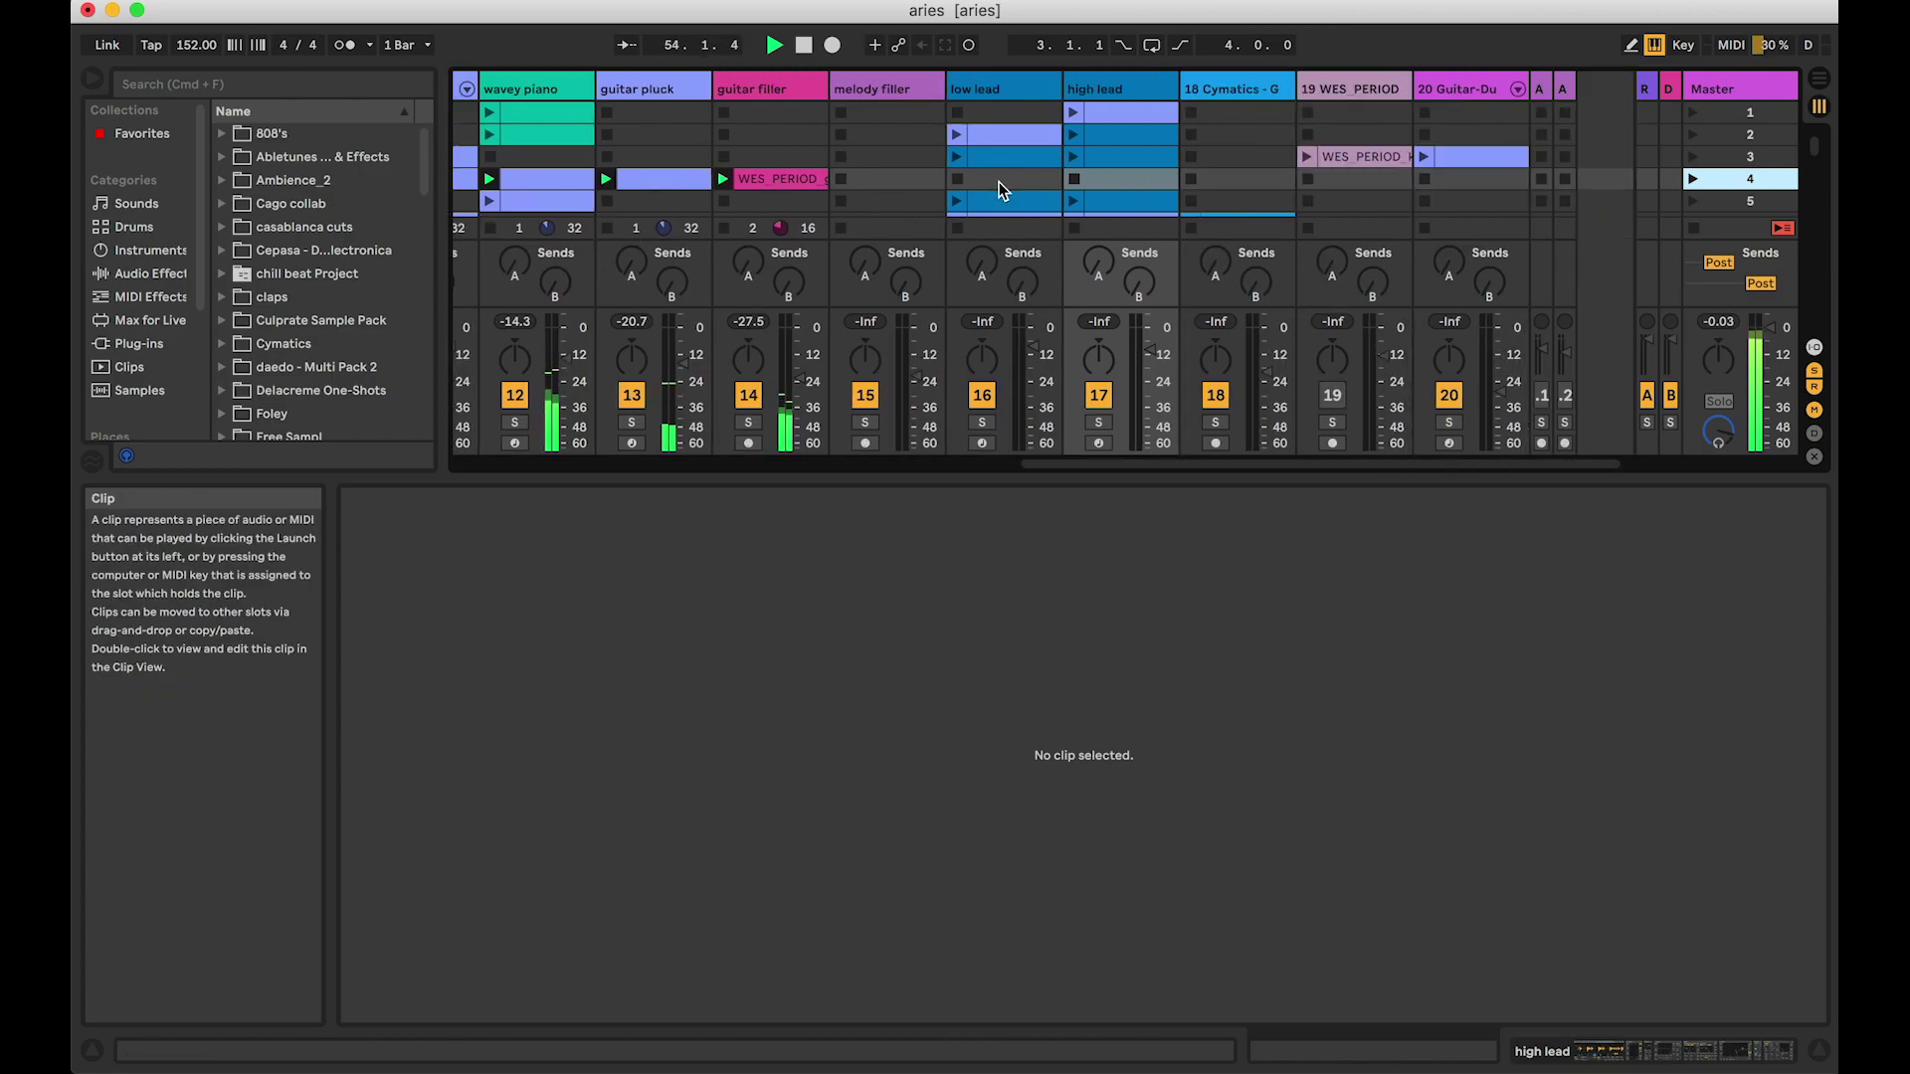
pyautogui.press('space')
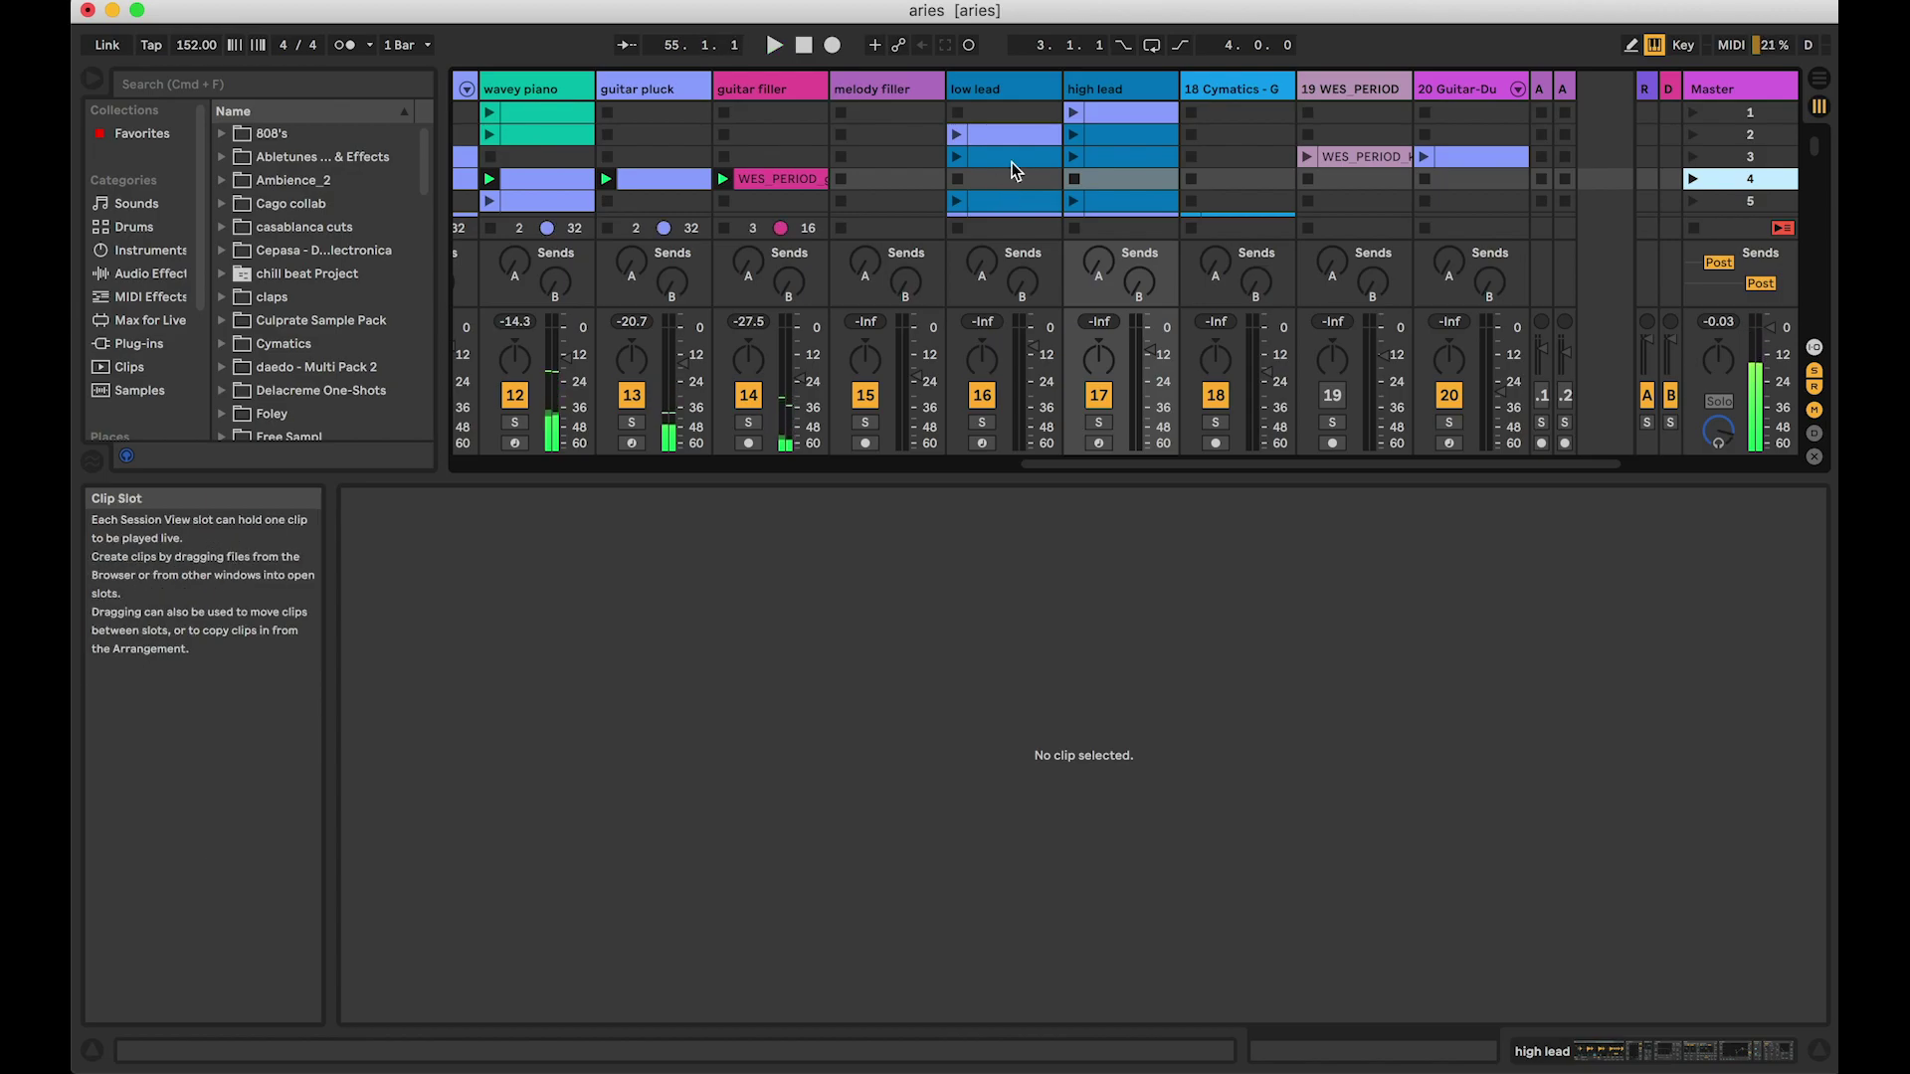
pyautogui.press('Tab')
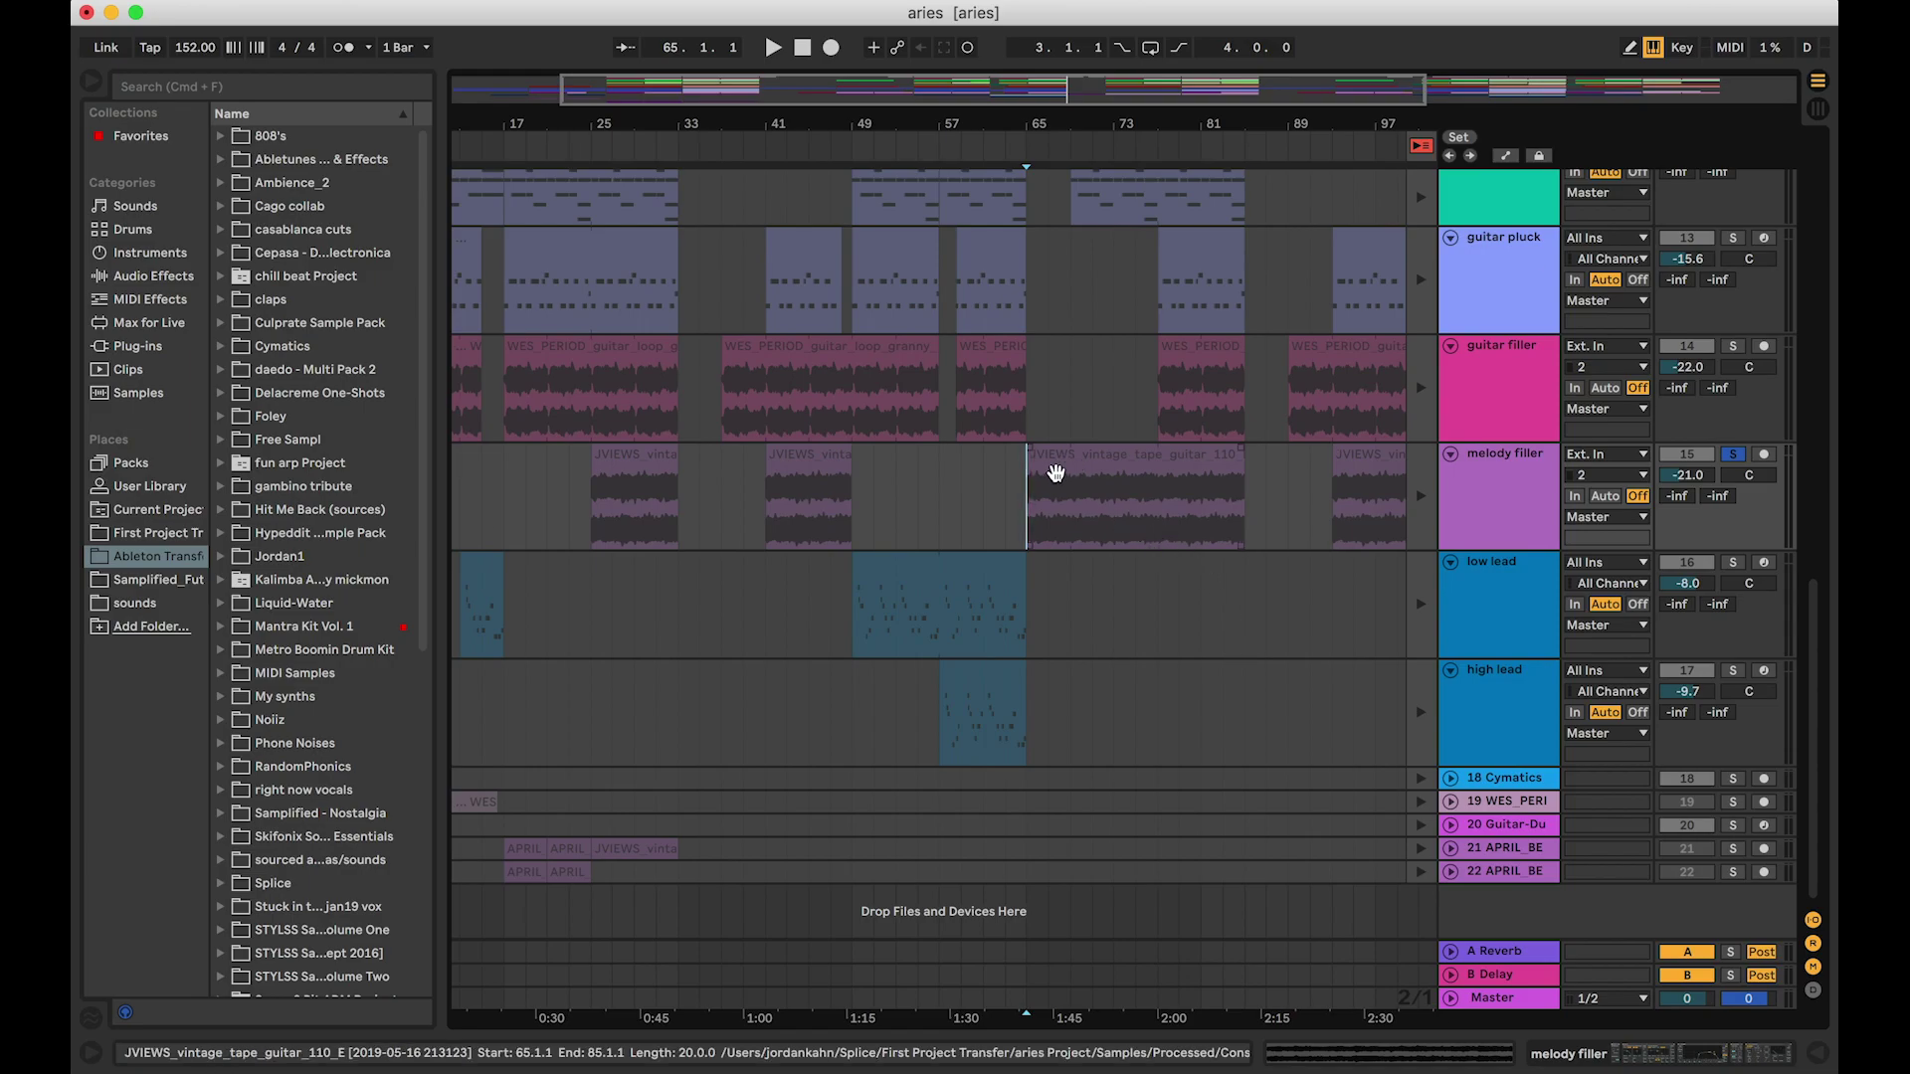
pyautogui.click(1421, 495)
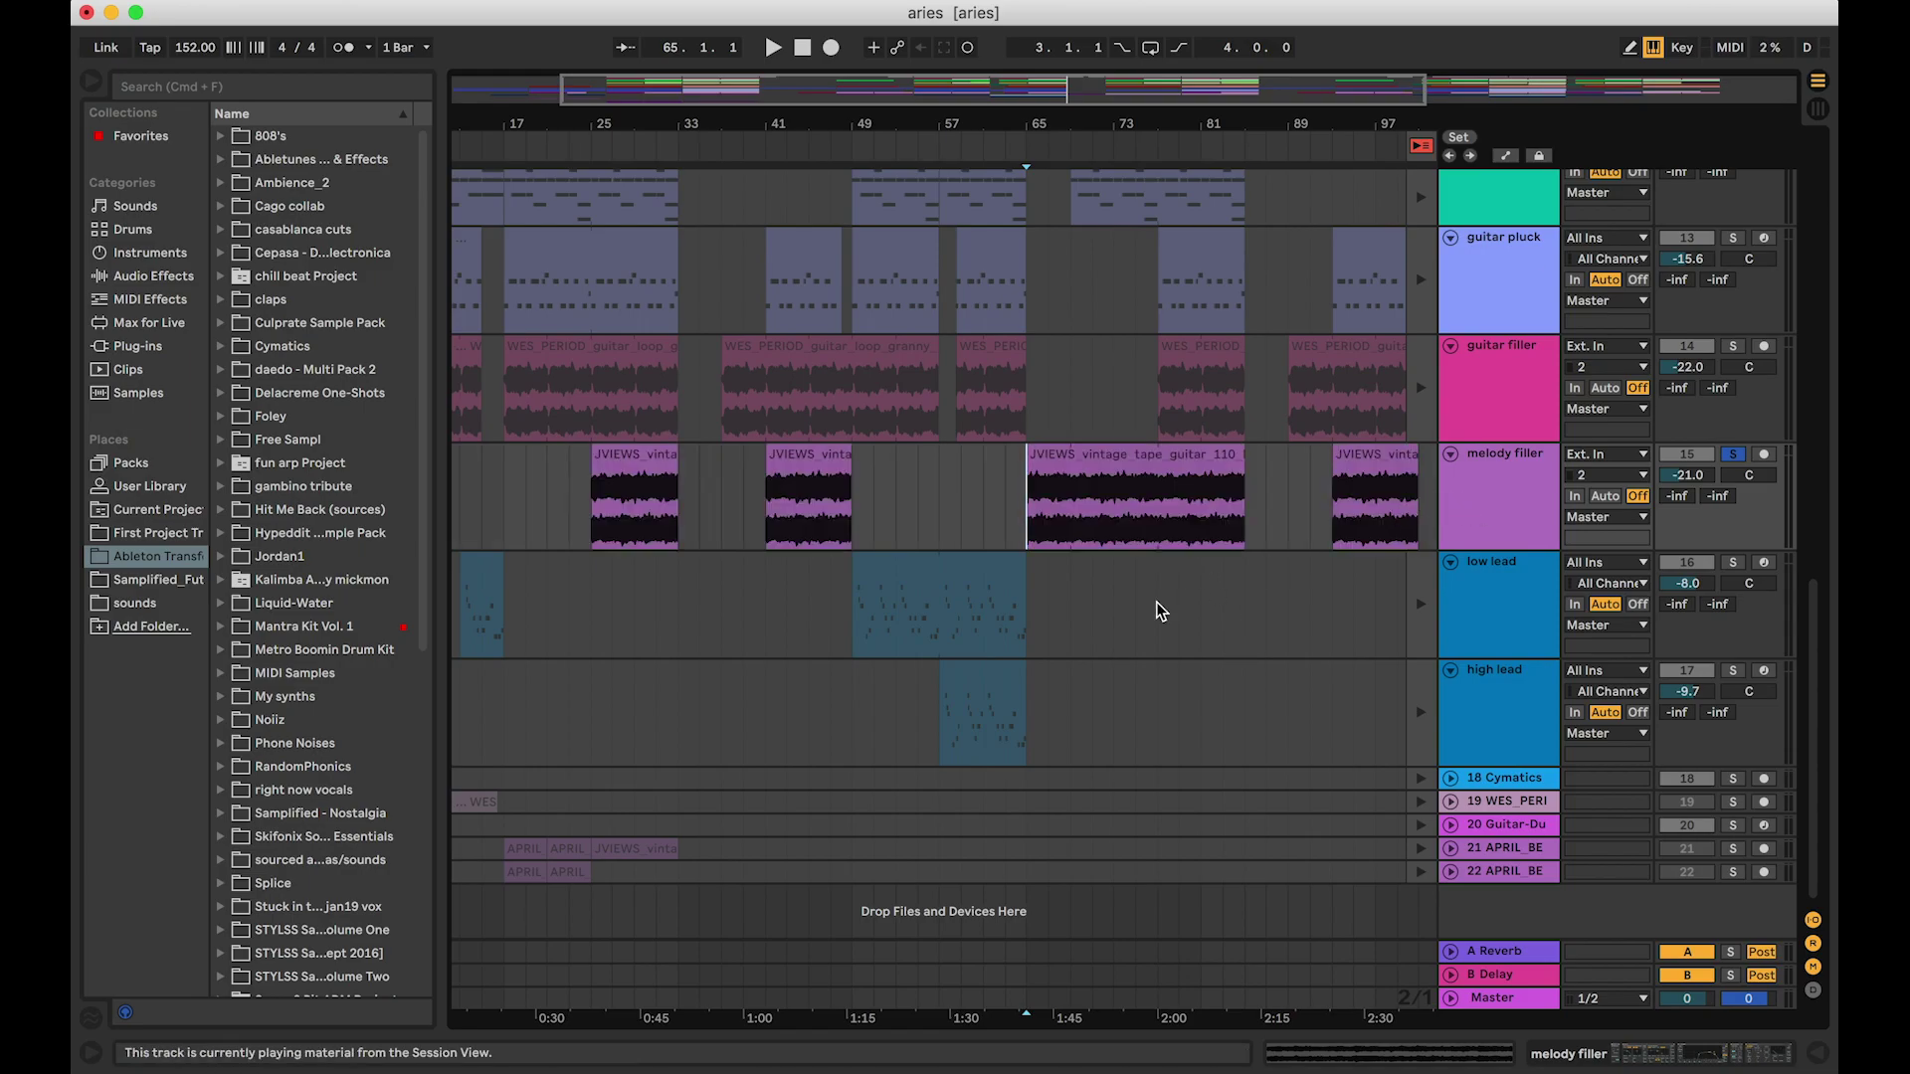
# Step: Review the melody filler clips along the timeline and play the soloed track from its first vintage tape guitar clip
pyautogui.hscroll(-2, 1074, 515)
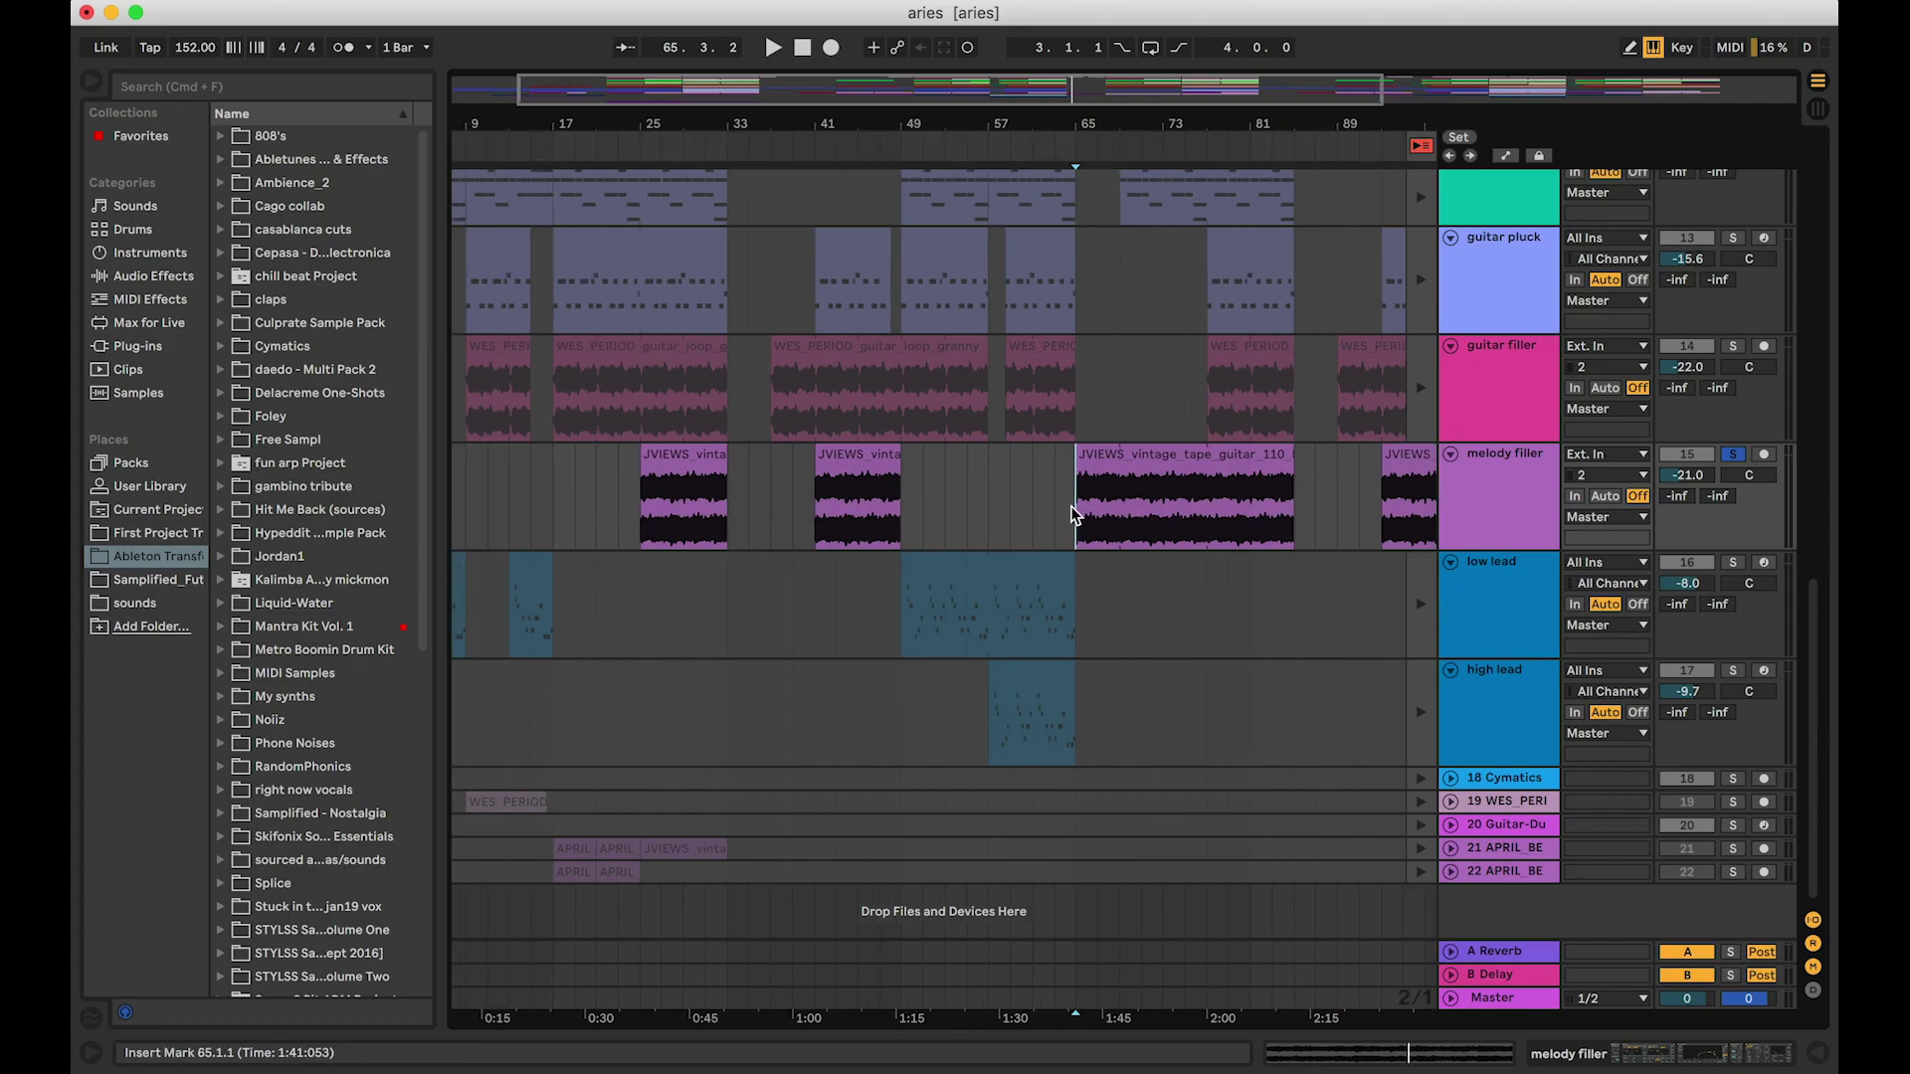
pyautogui.hscroll(-3, 1074, 515)
pyautogui.hscroll(10, 1074, 514)
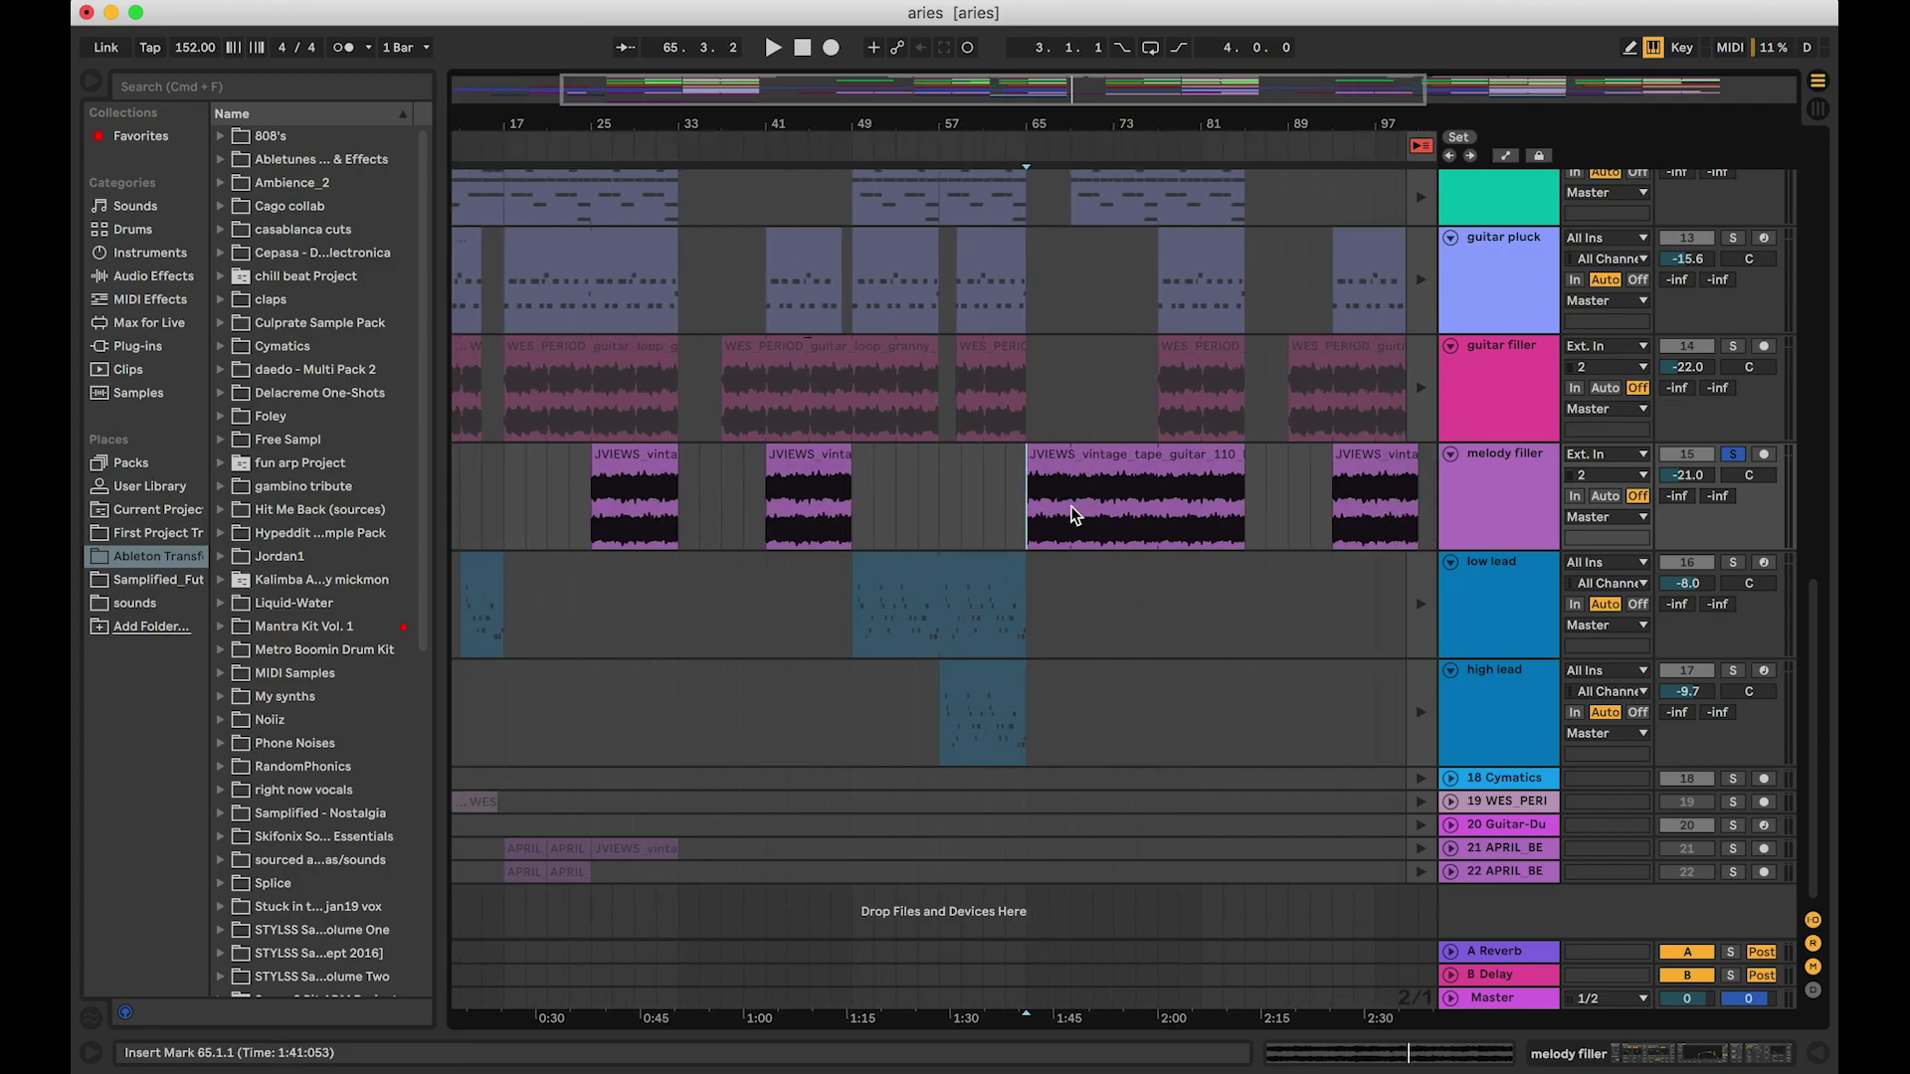
pyautogui.hscroll(2, 1074, 515)
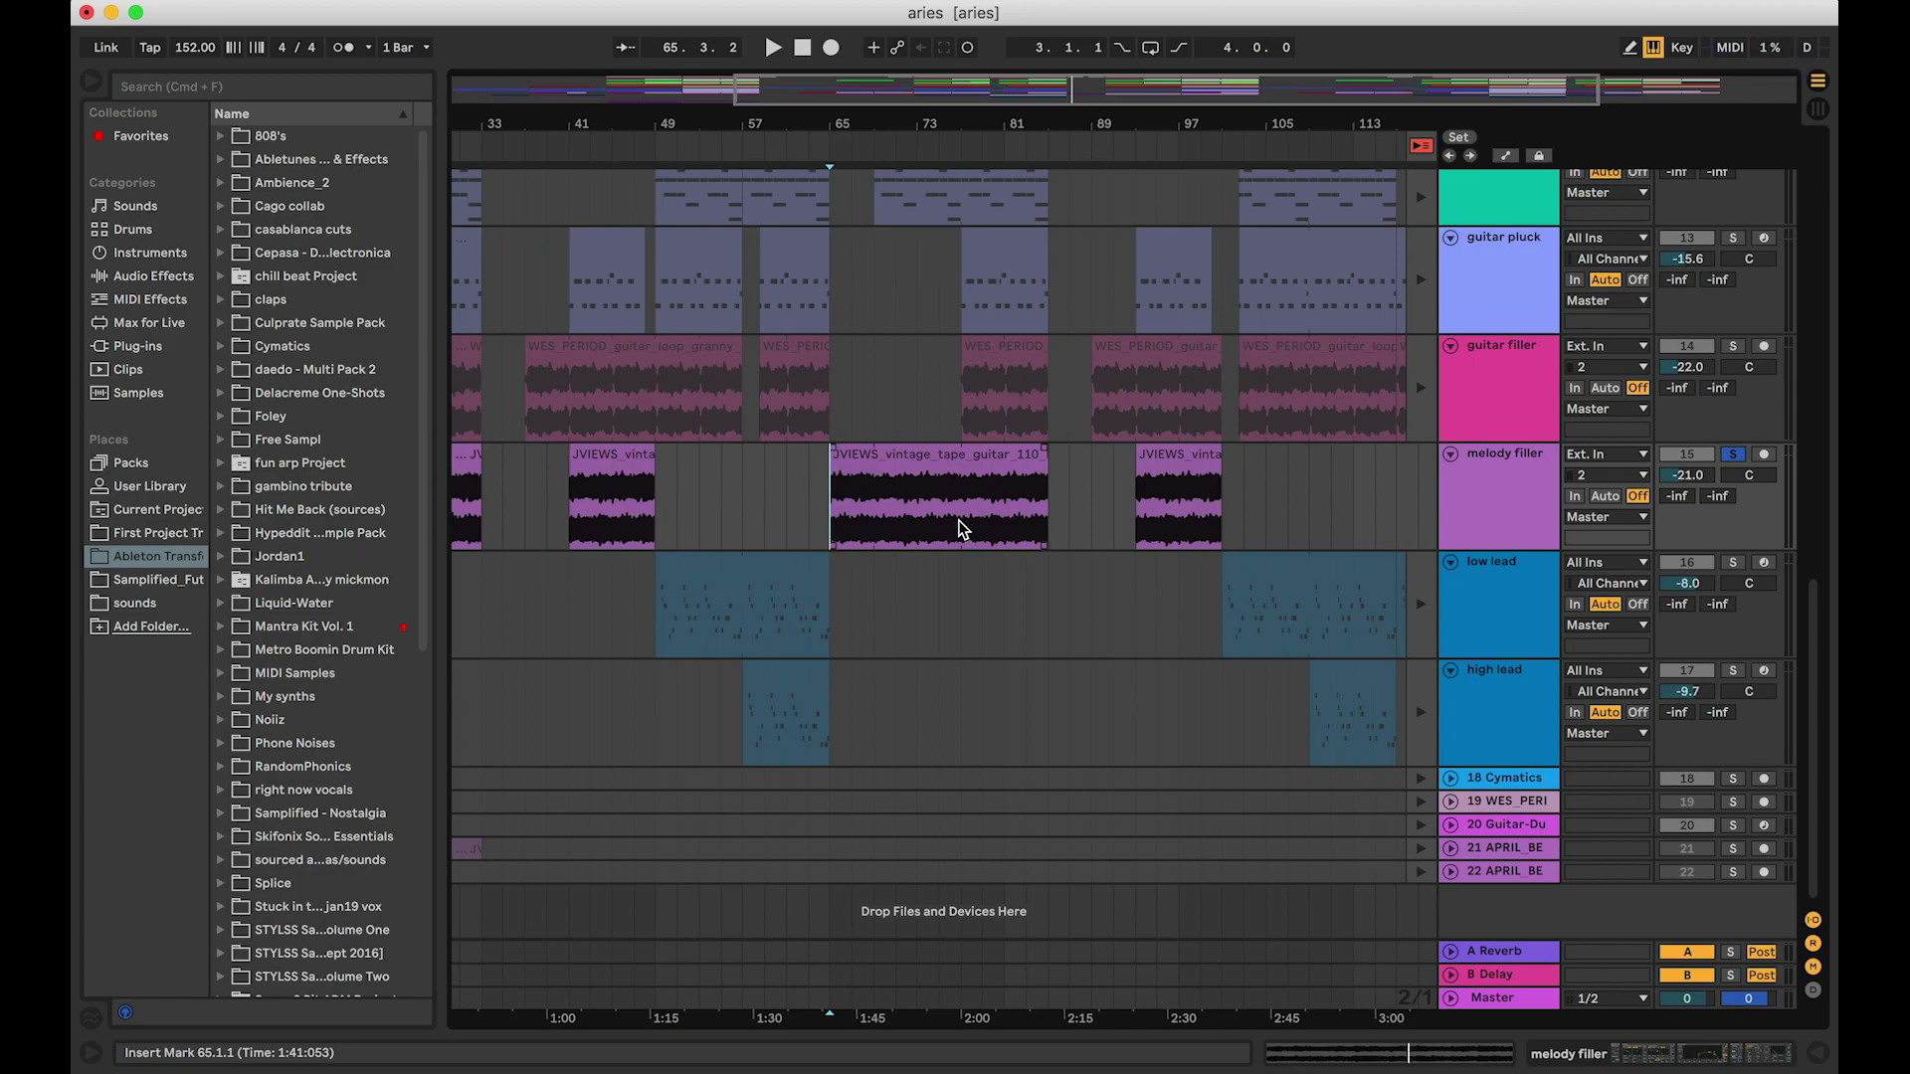
pyautogui.hscroll(-8, 962, 528)
pyautogui.click(587, 512)
pyautogui.press('space')
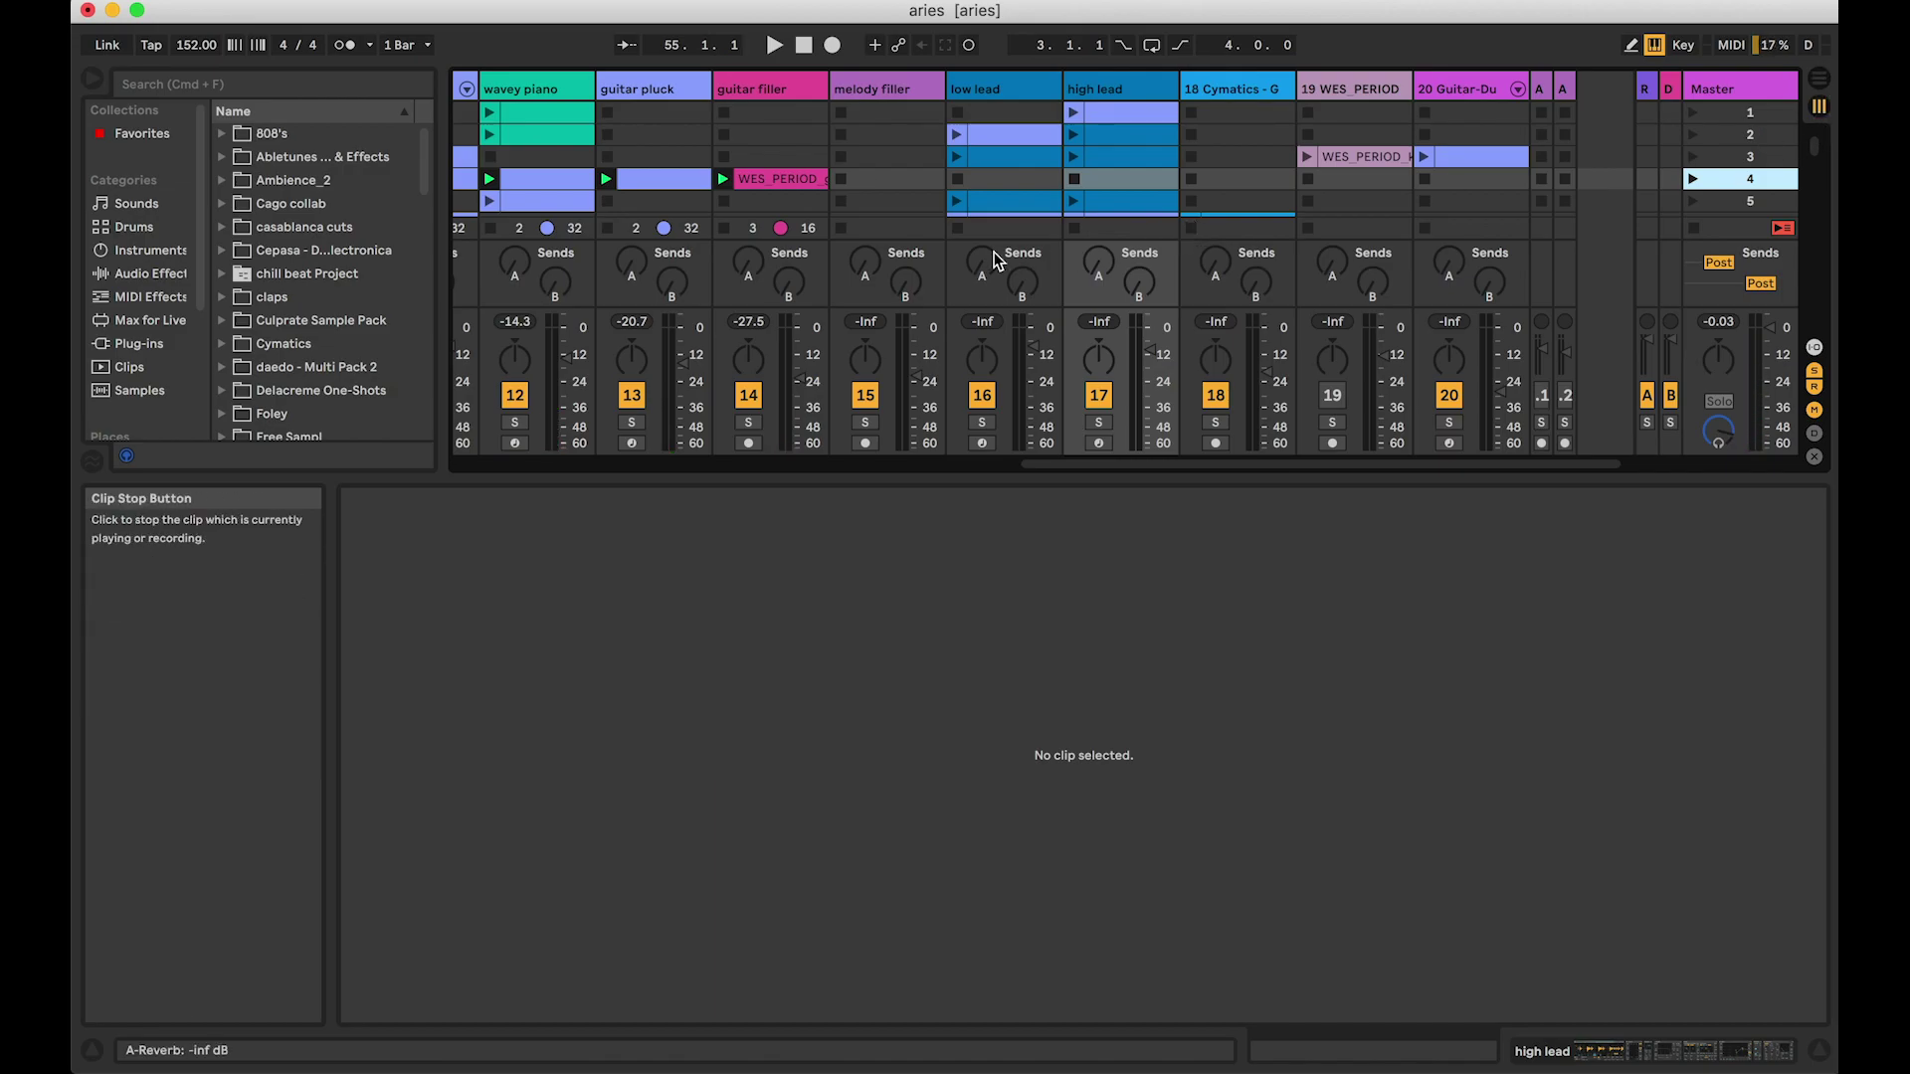
# Step: Show the arrangement with a shorter detail area, return track 19 WES_PERIOD to arrangement playback, and unfold it
pyautogui.press('Tab')
pyautogui.moveTo(957, 483); pyautogui.dragTo(958, 788)
pyautogui.scroll(-15, 955, 606)
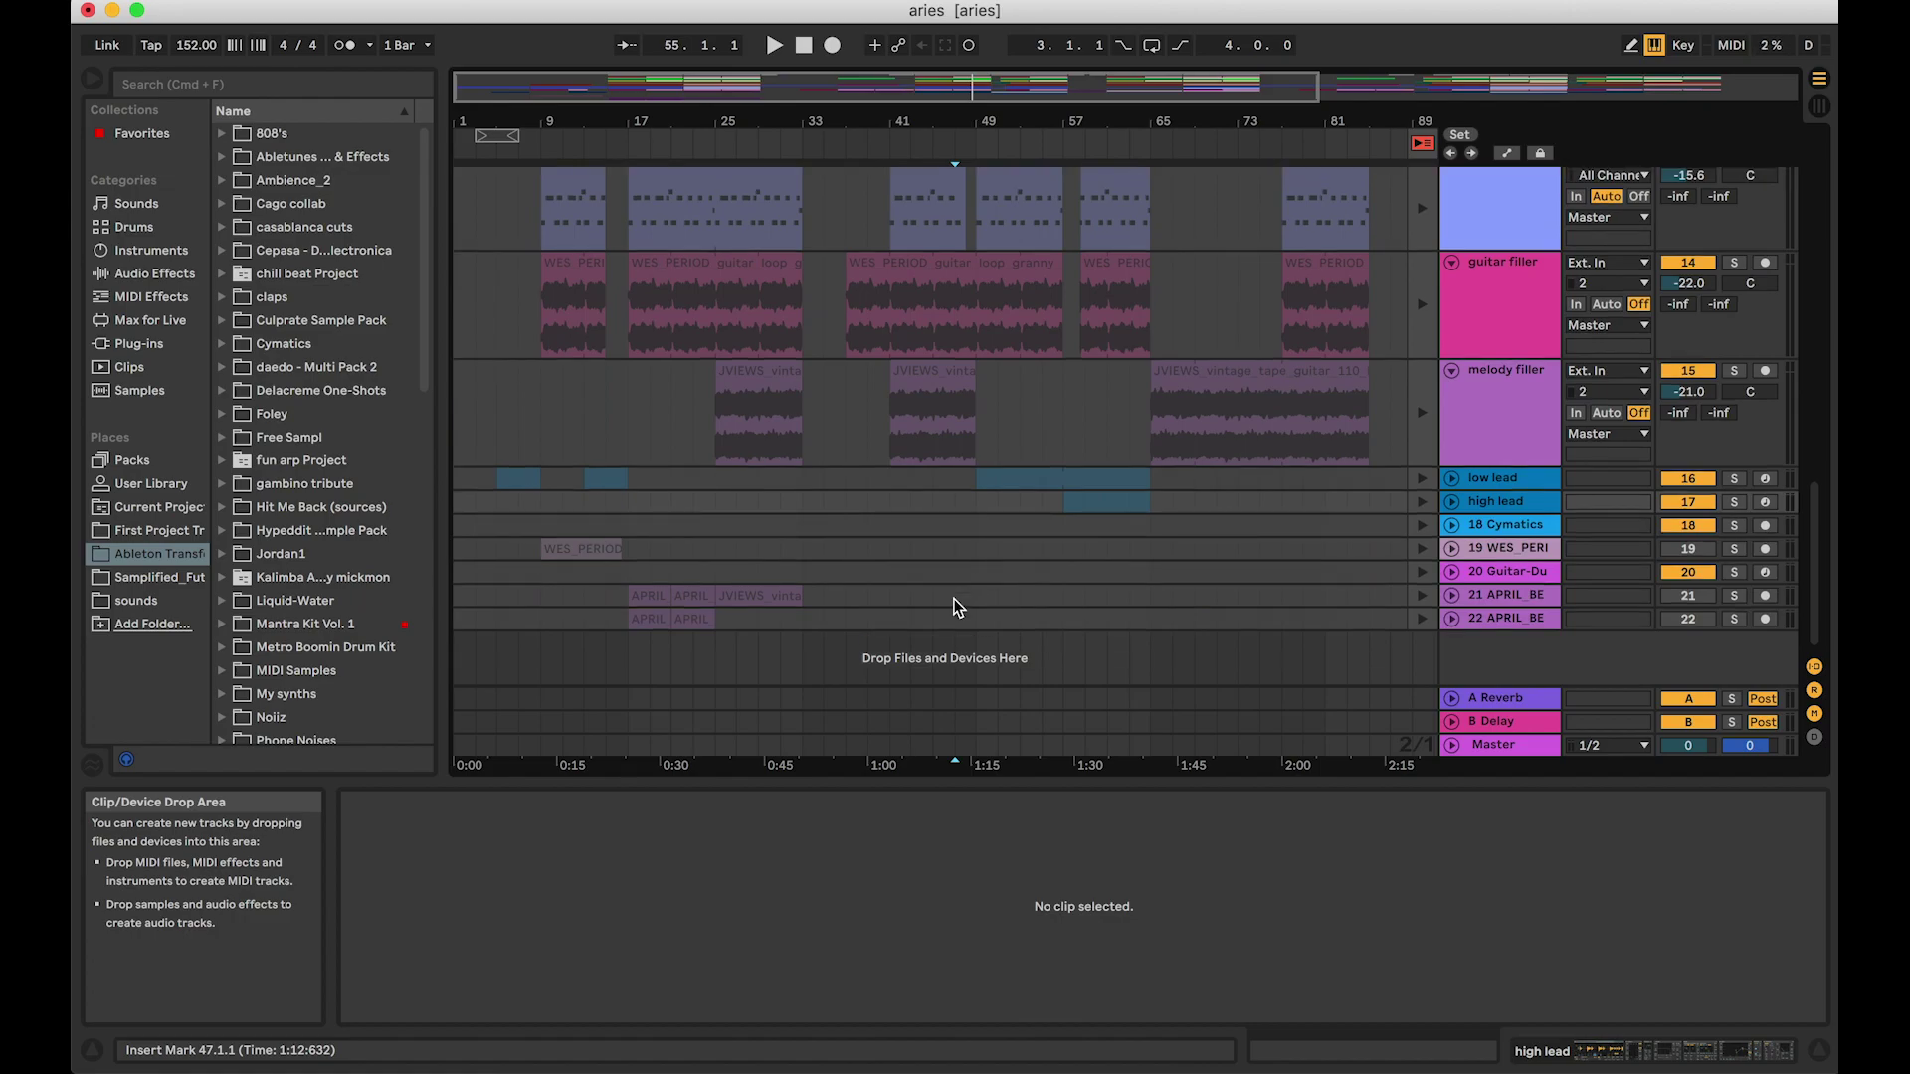
pyautogui.click(1287, 548)
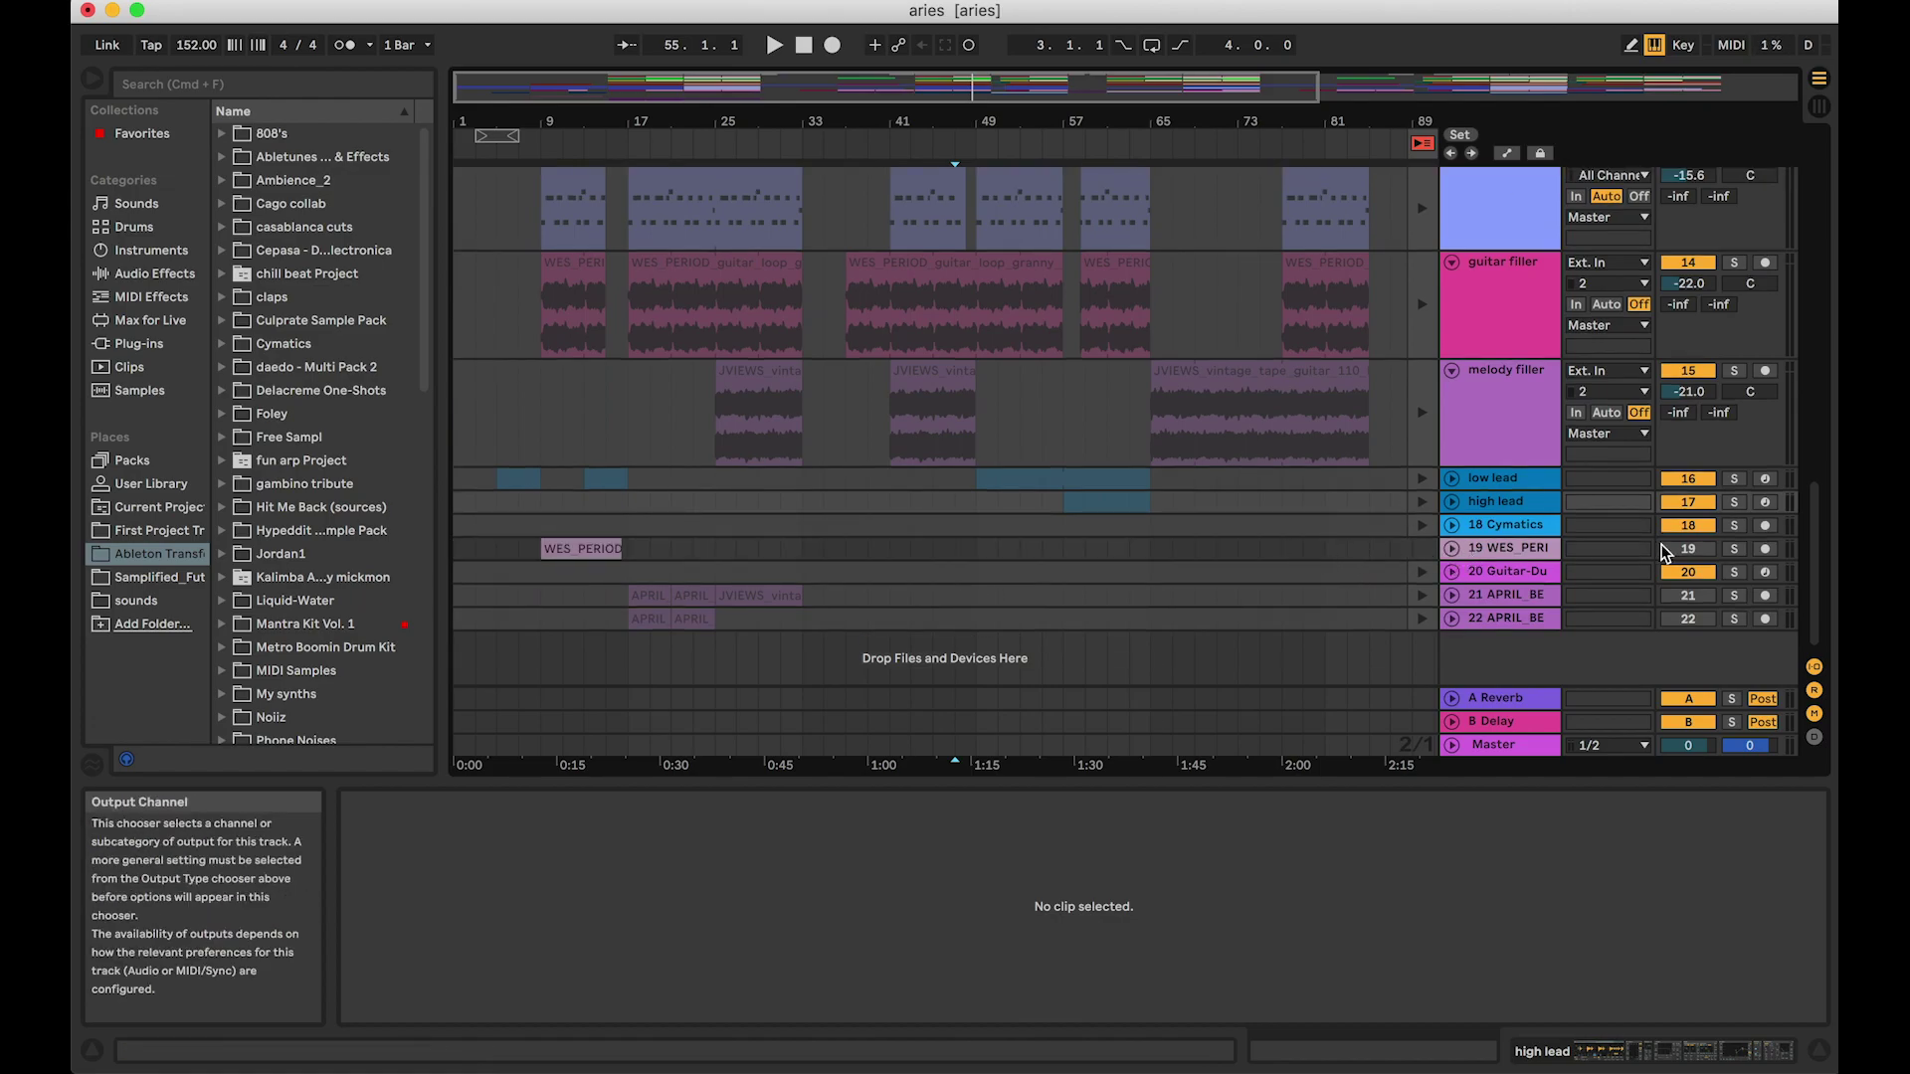
pyautogui.click(1458, 555)
pyautogui.scroll(-3, 1124, 557)
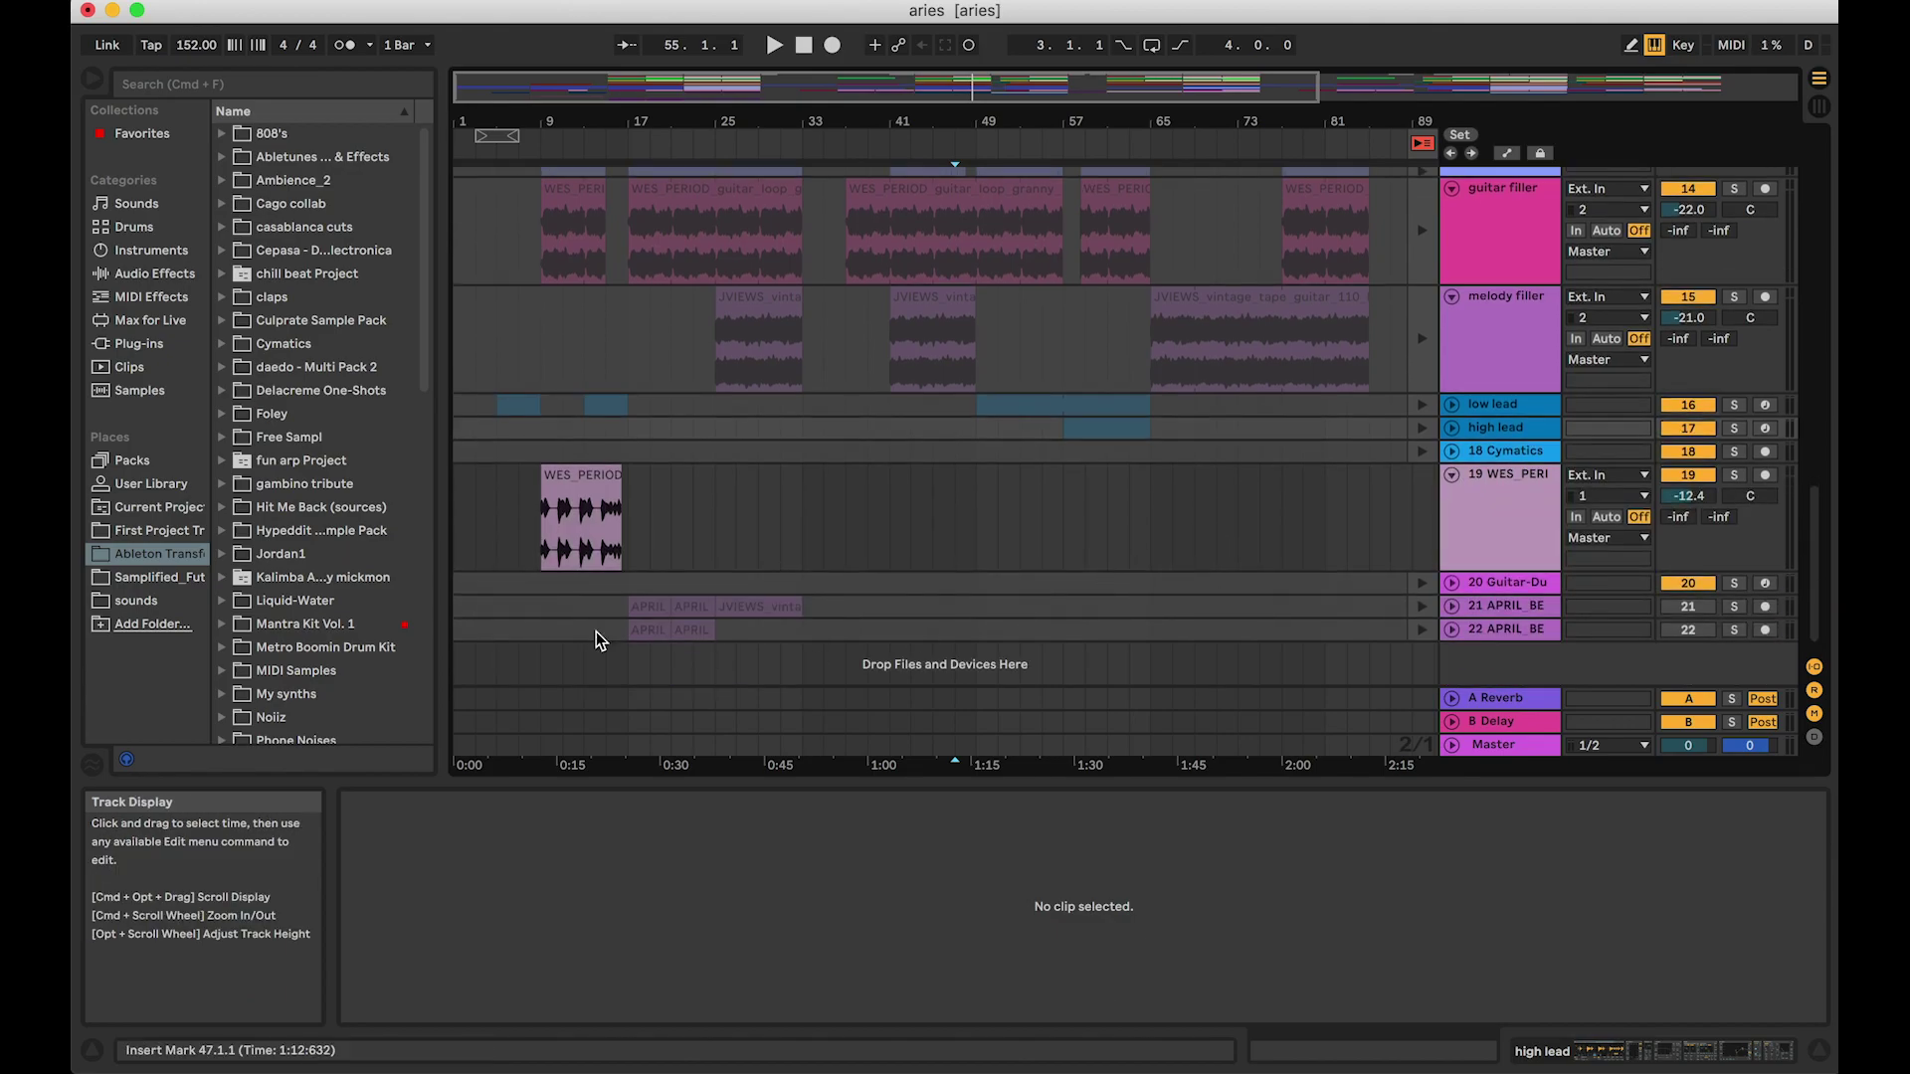
# Step: Solo track 19 and play its WES_PERIOD clip from bar 9, enlarge the sample display, and fold the track
pyautogui.click(549, 546)
pyautogui.click(1734, 477)
pyautogui.press('space')
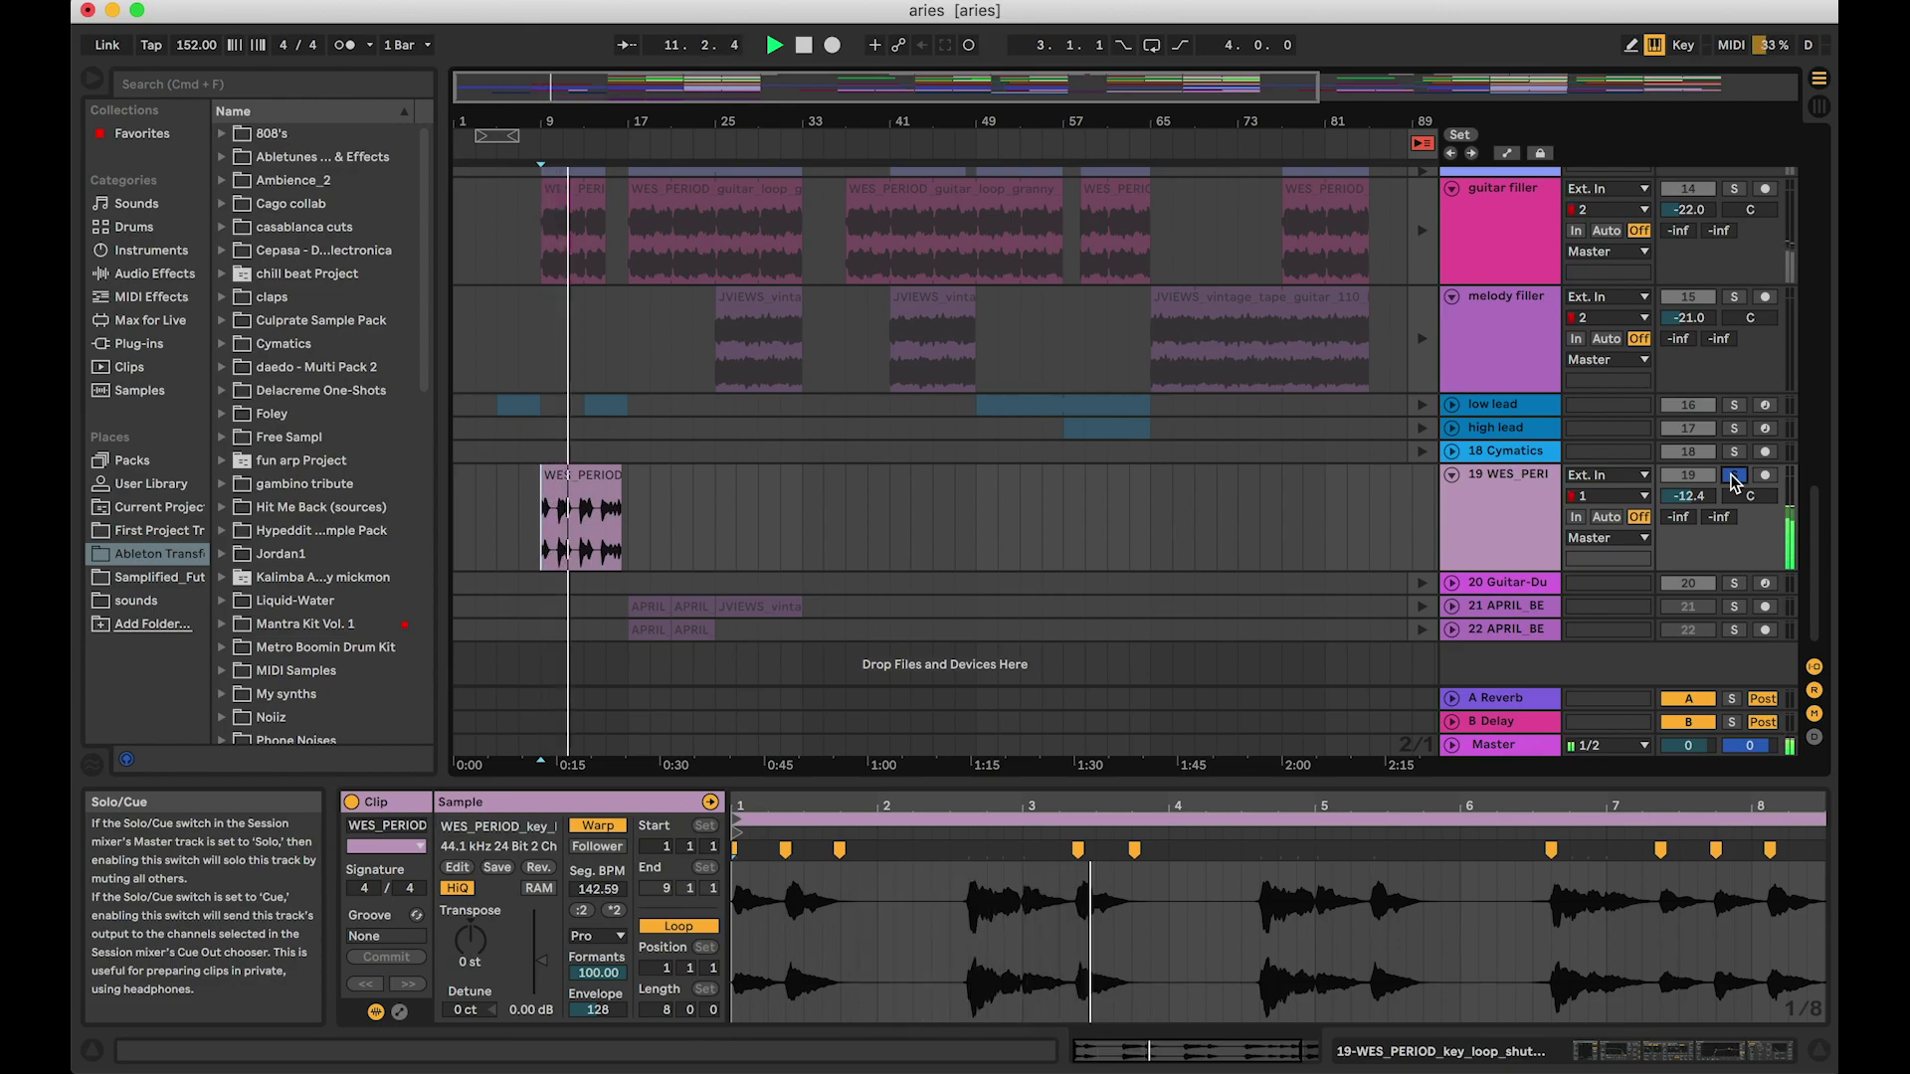
pyautogui.moveTo(1002, 781); pyautogui.dragTo(1018, 490)
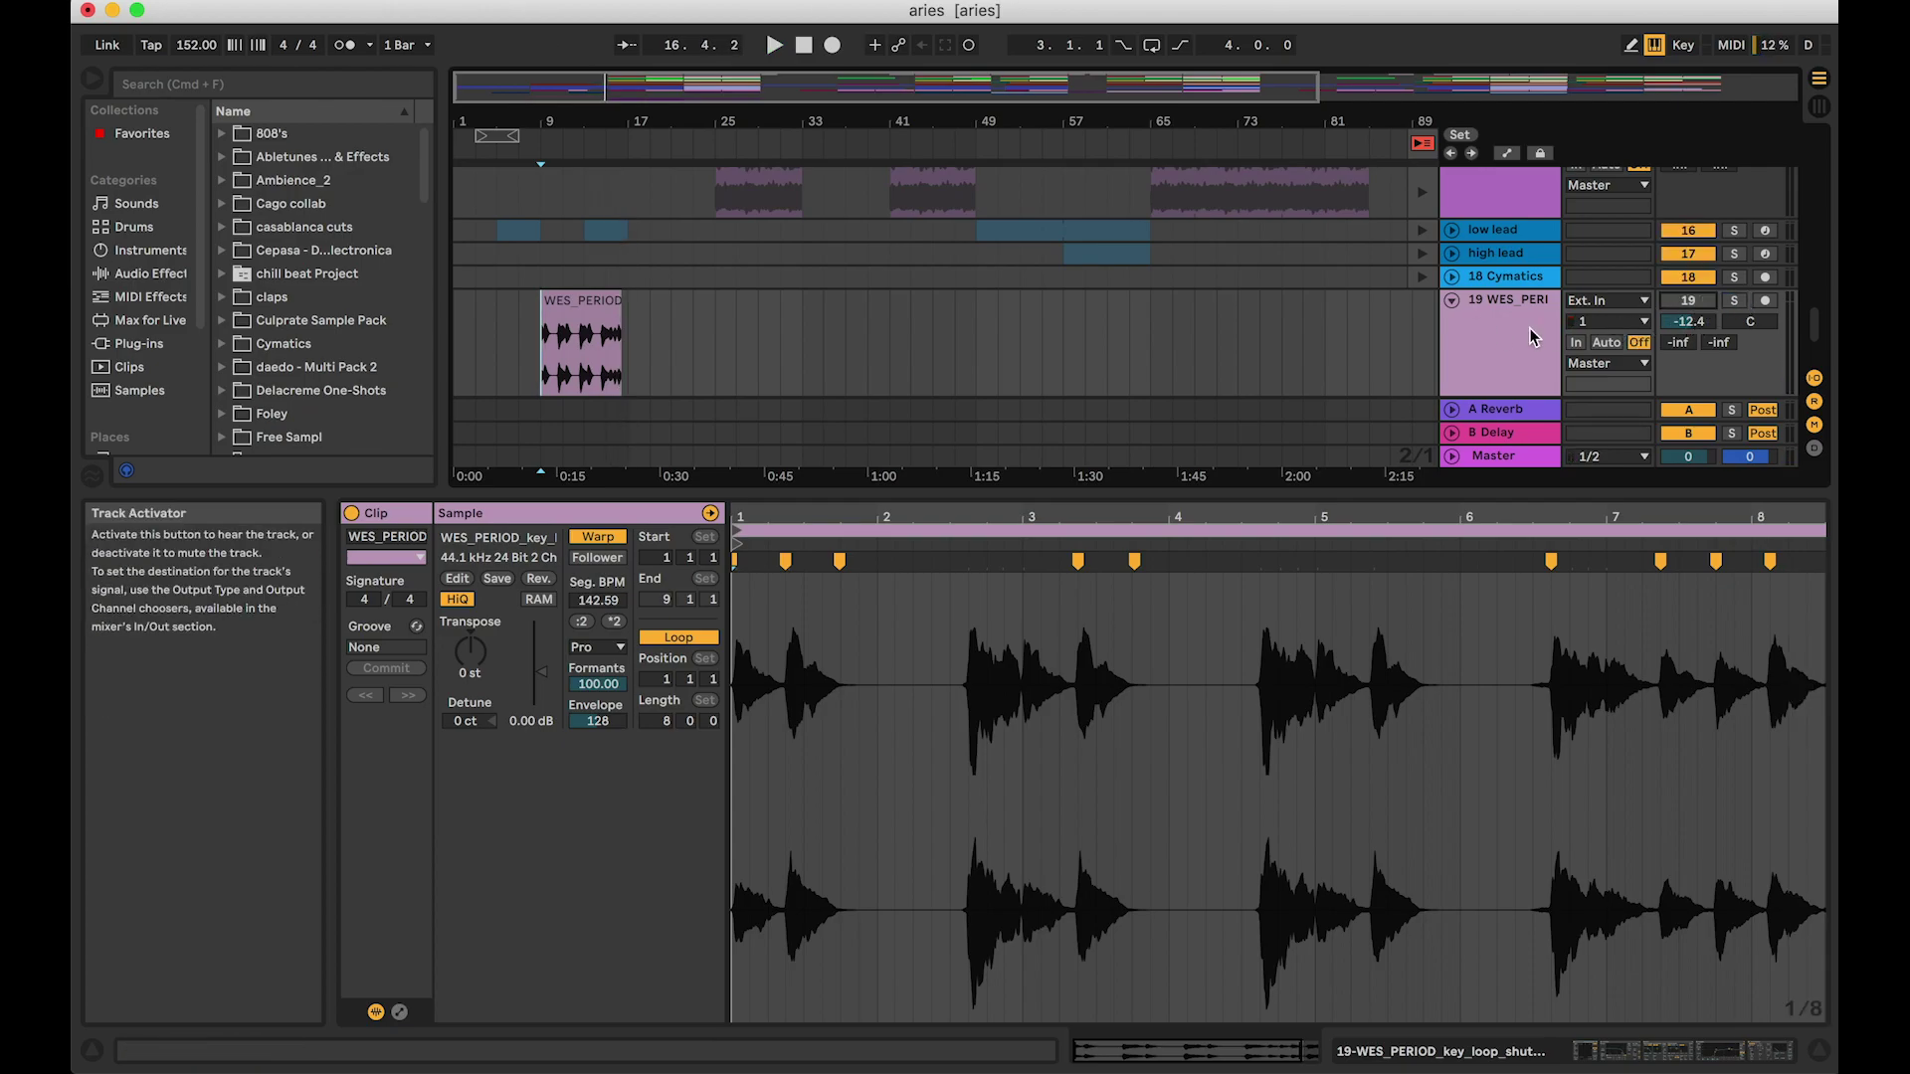
pyautogui.click(1452, 301)
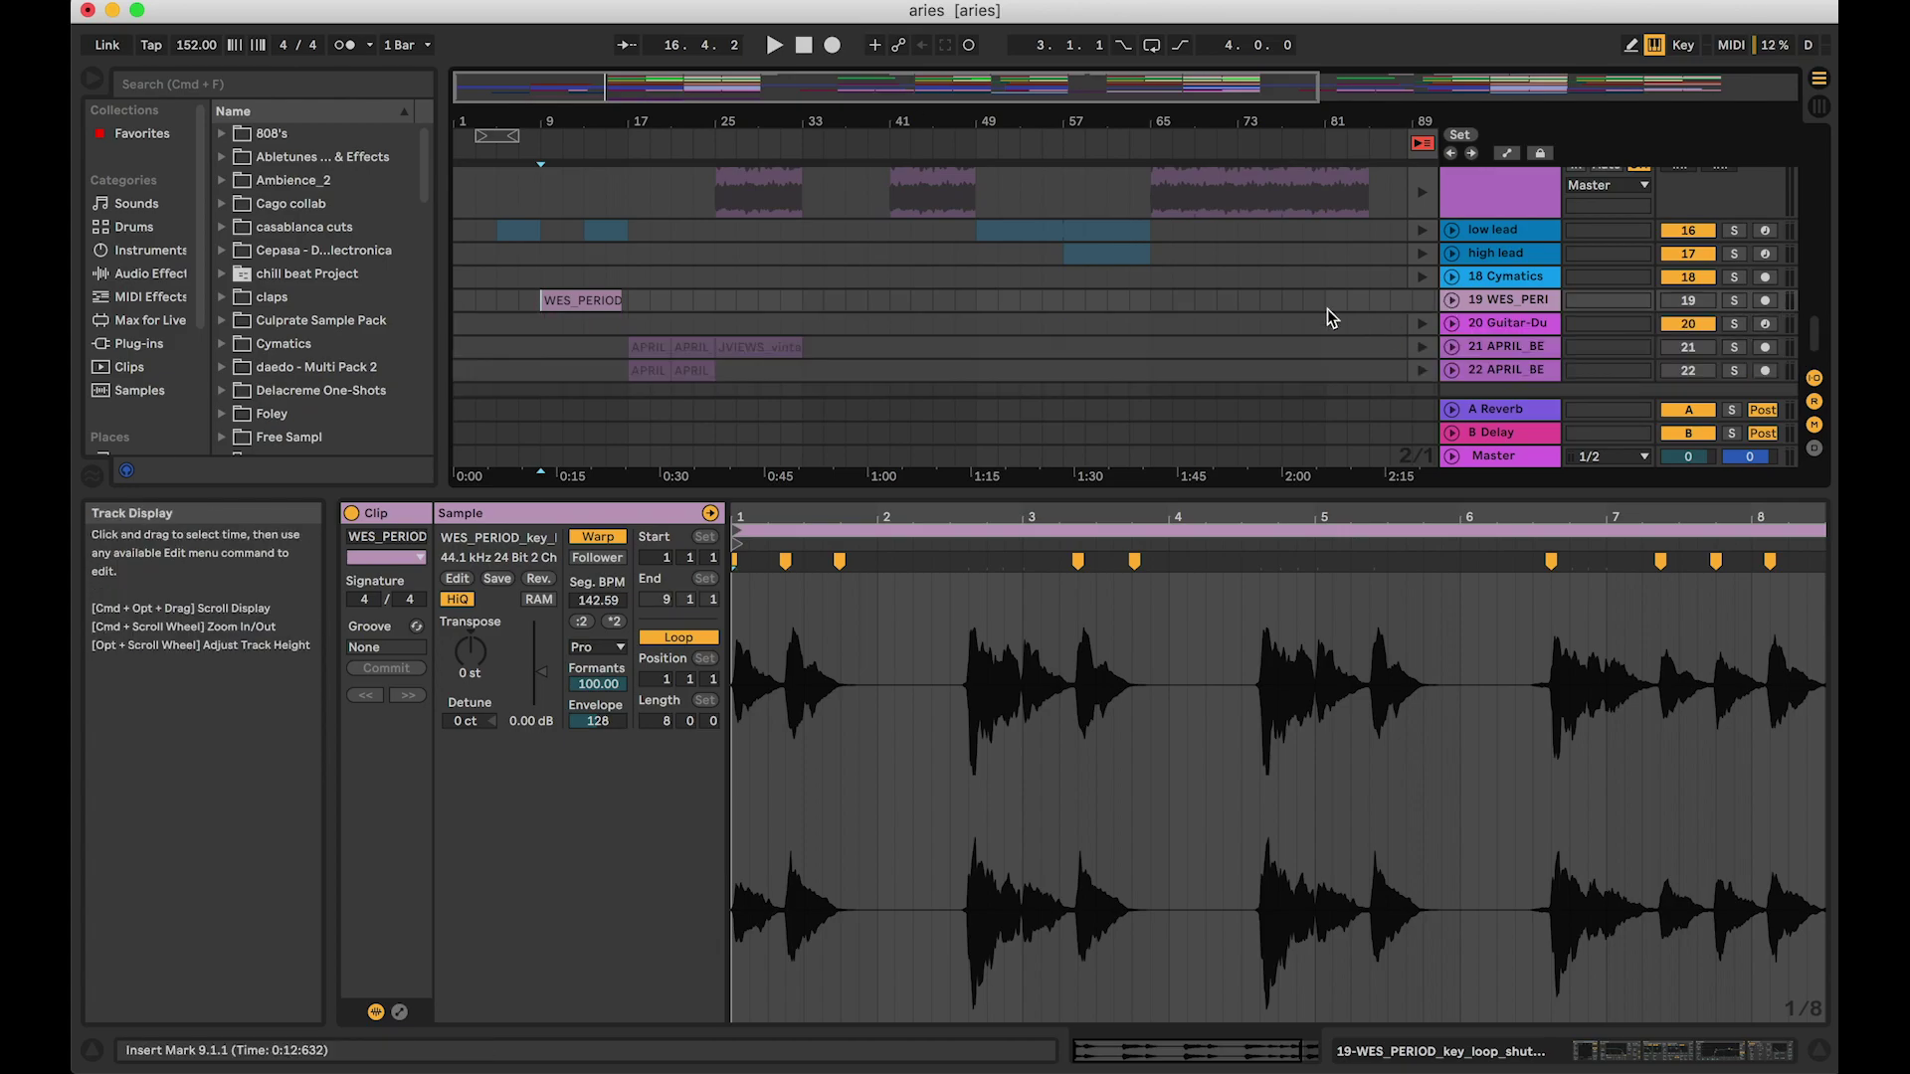
# Step: Return to Session View and move the low lead and high lead clips from scene 5 to scene 4
pyautogui.press('Tab')
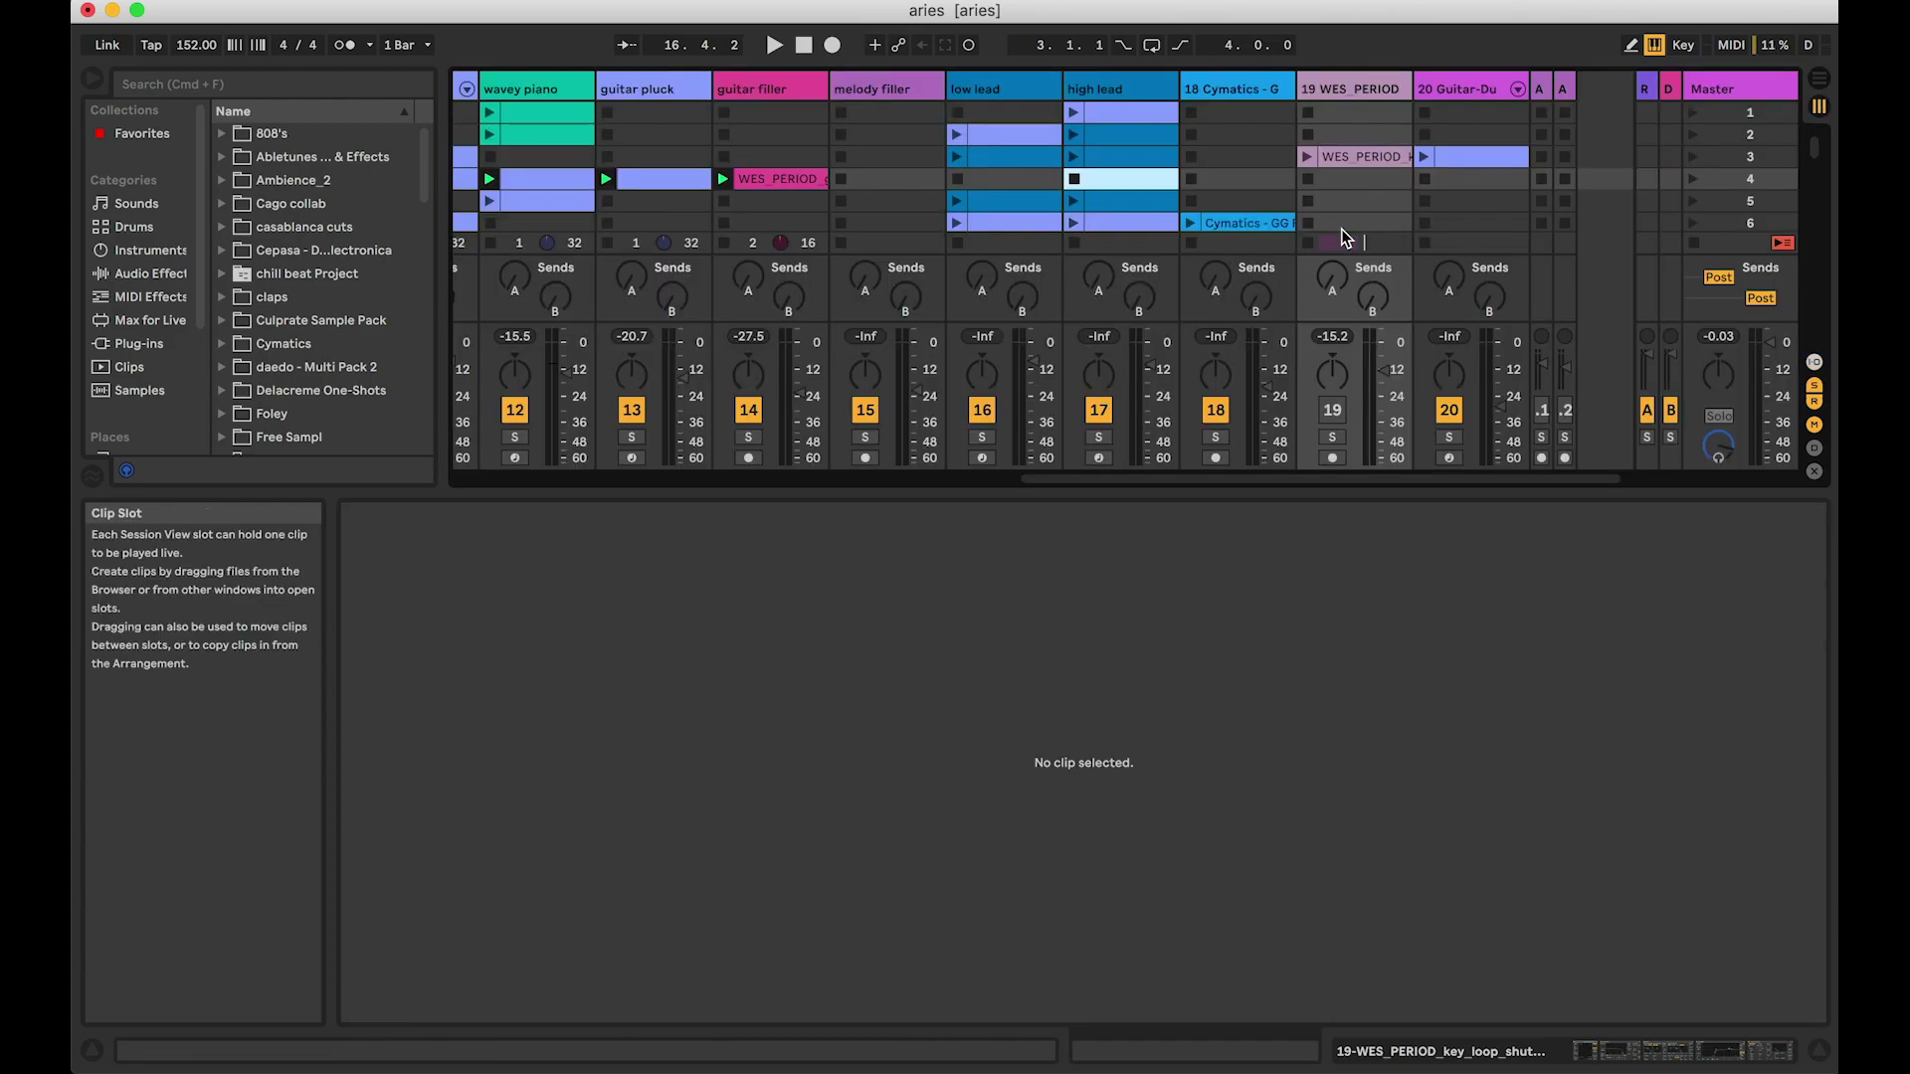
pyautogui.click(1015, 221)
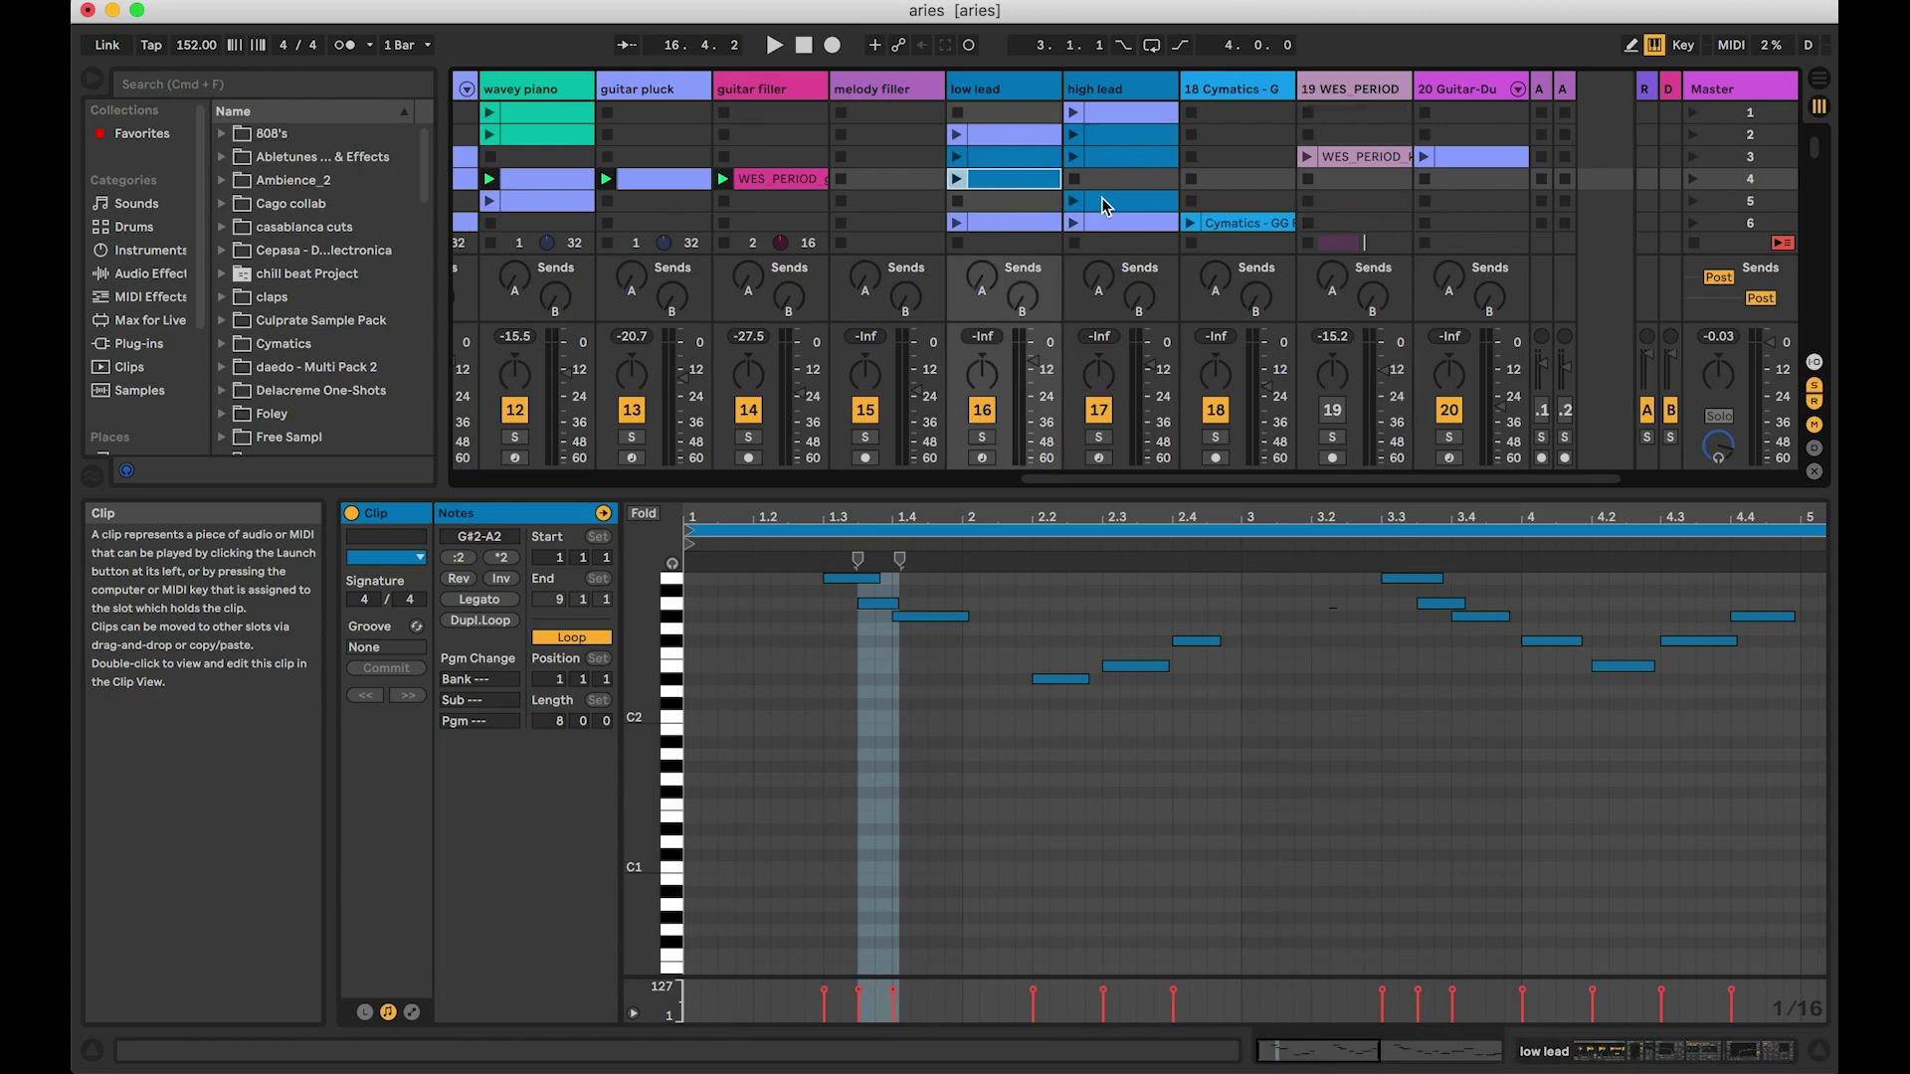
pyautogui.click(1100, 207)
# Step: Solo the low lead track and launch its scene 4 clip, with all eight bars of notes in view
pyautogui.click(981, 439)
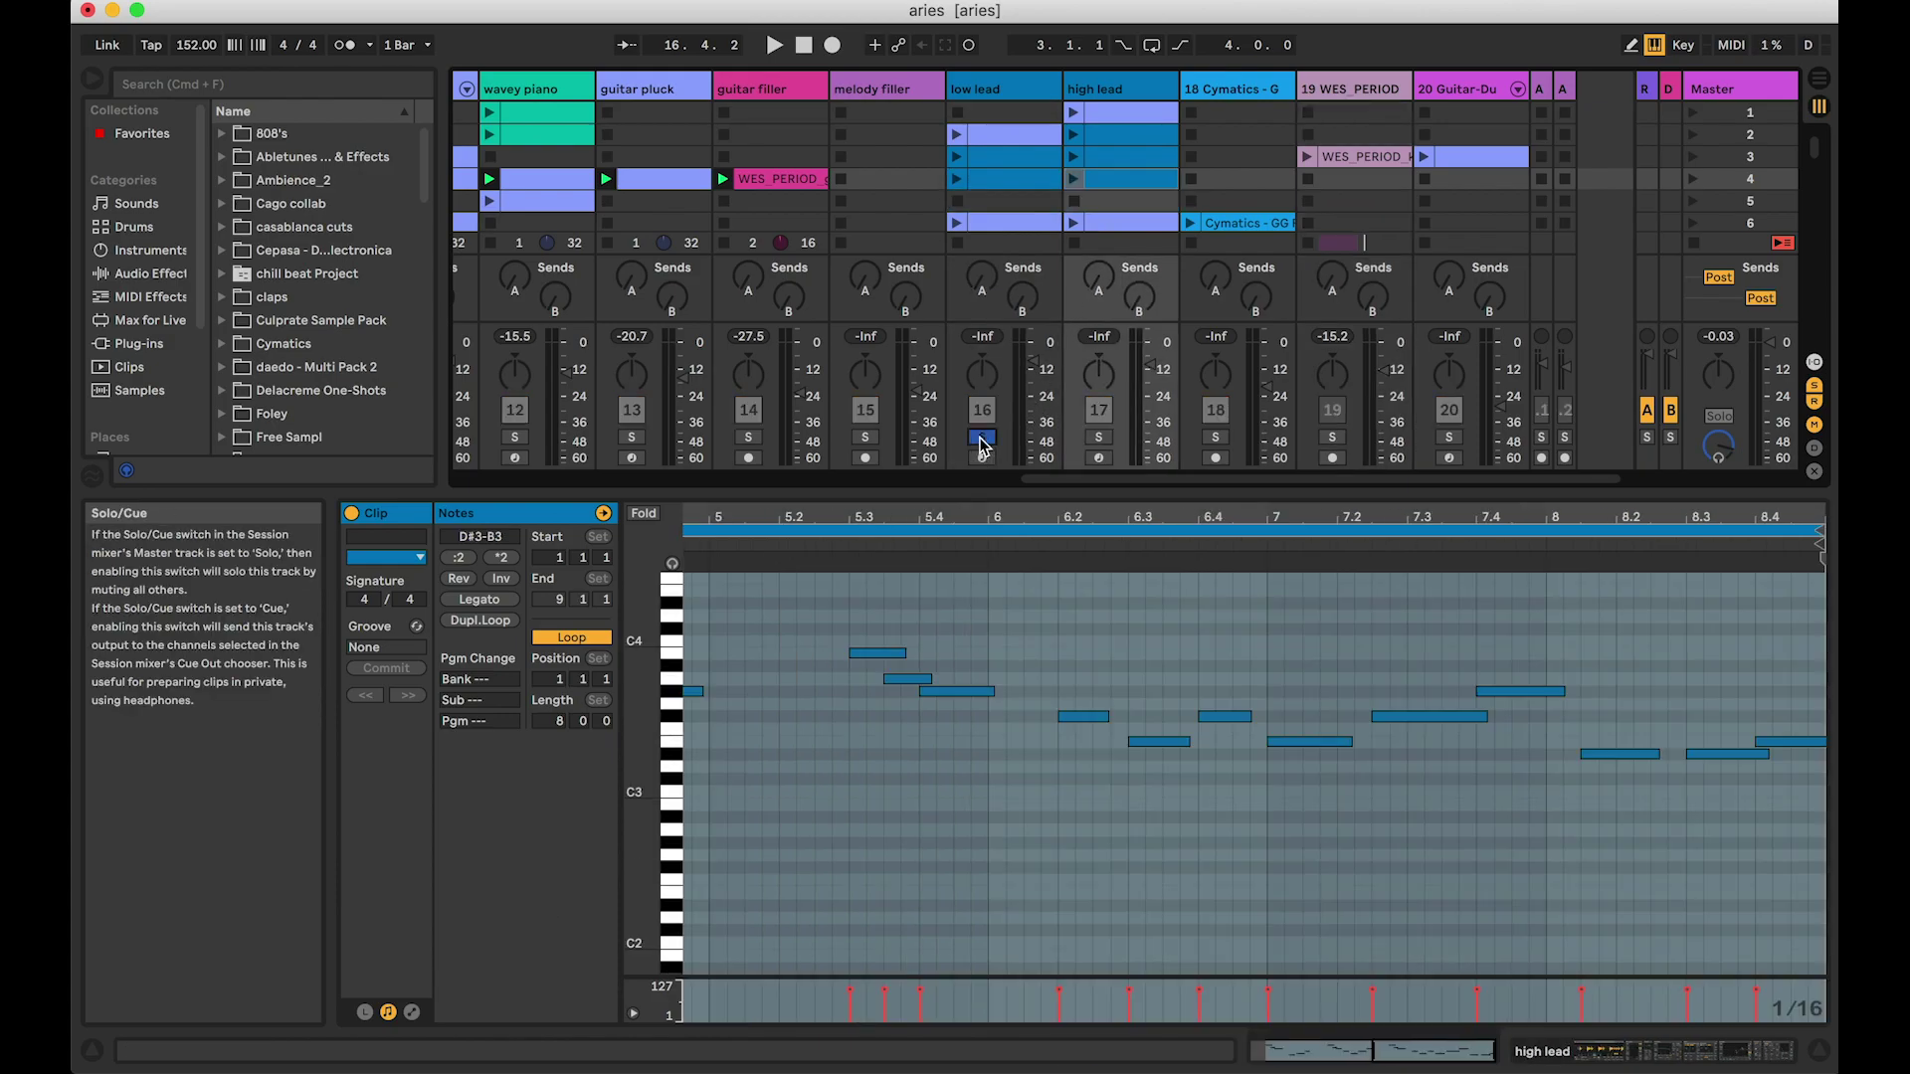
pyautogui.click(957, 184)
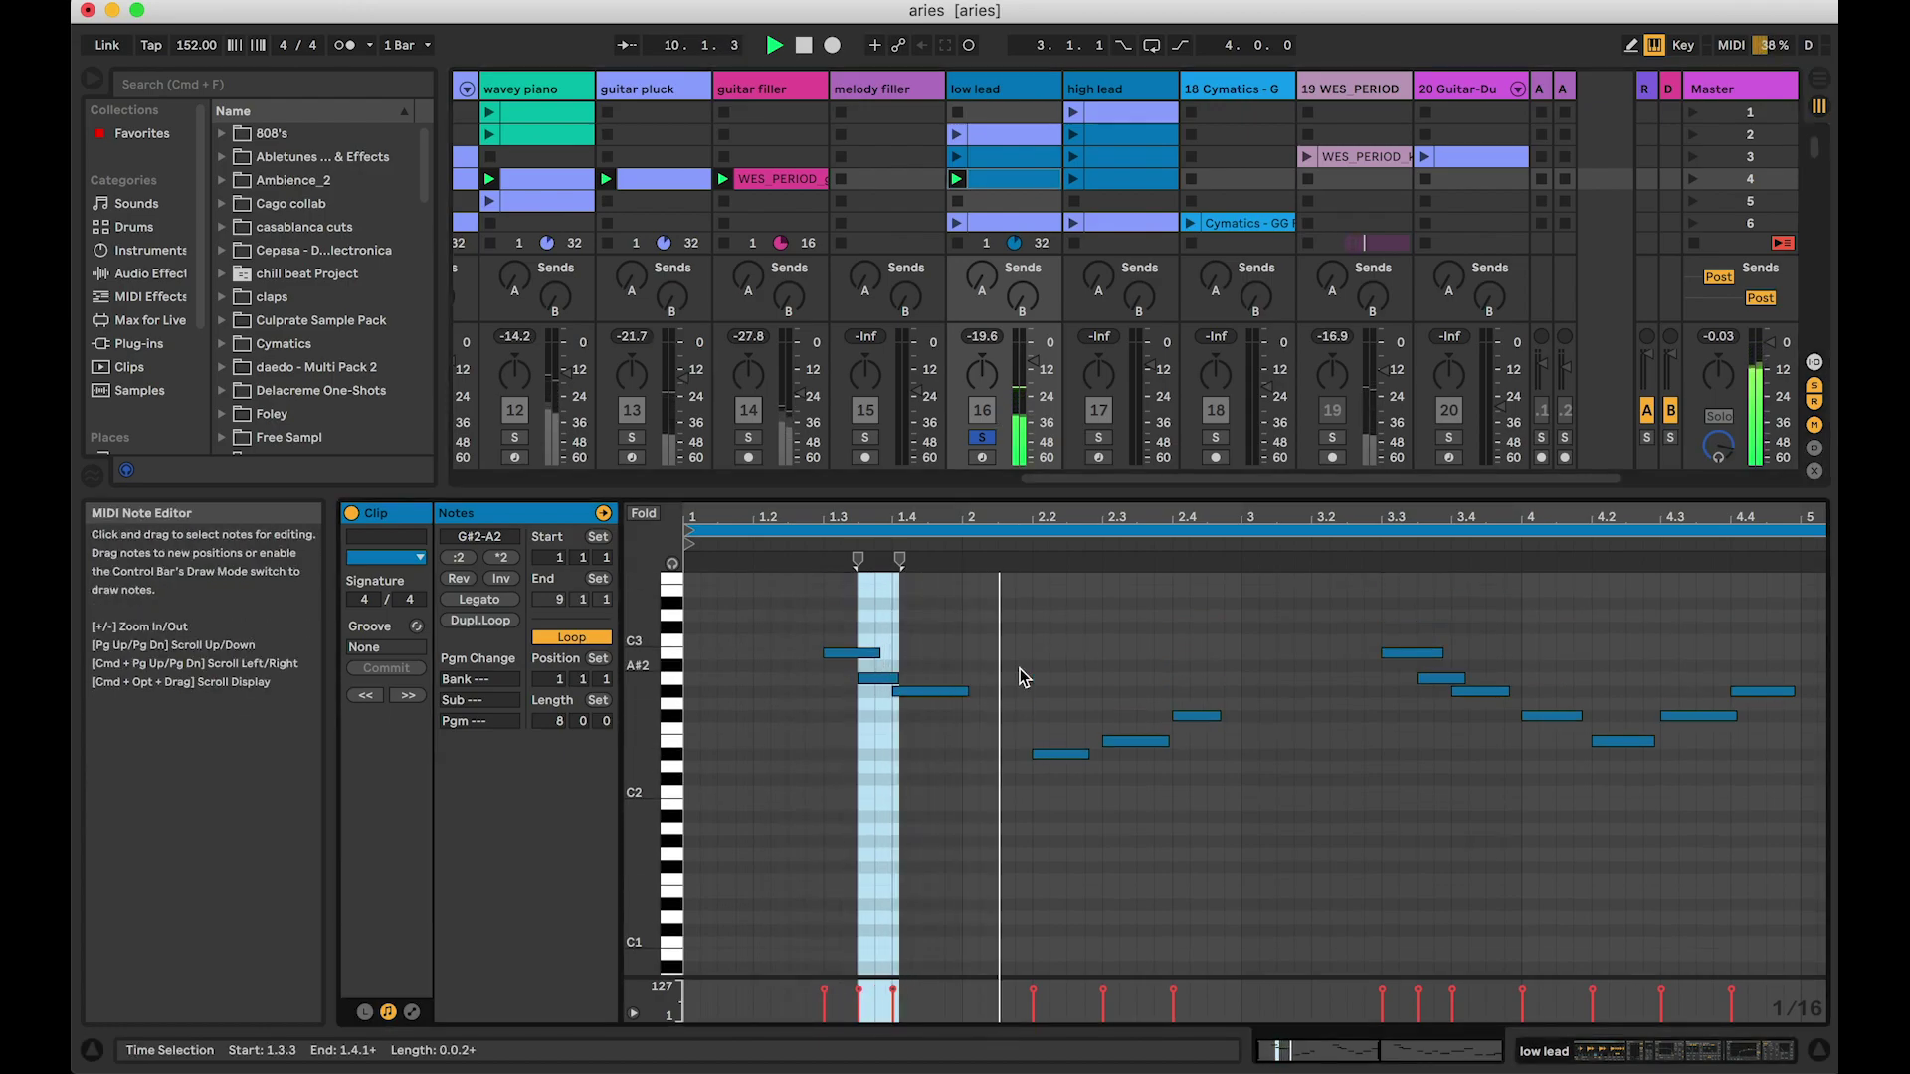
pyautogui.press('-')
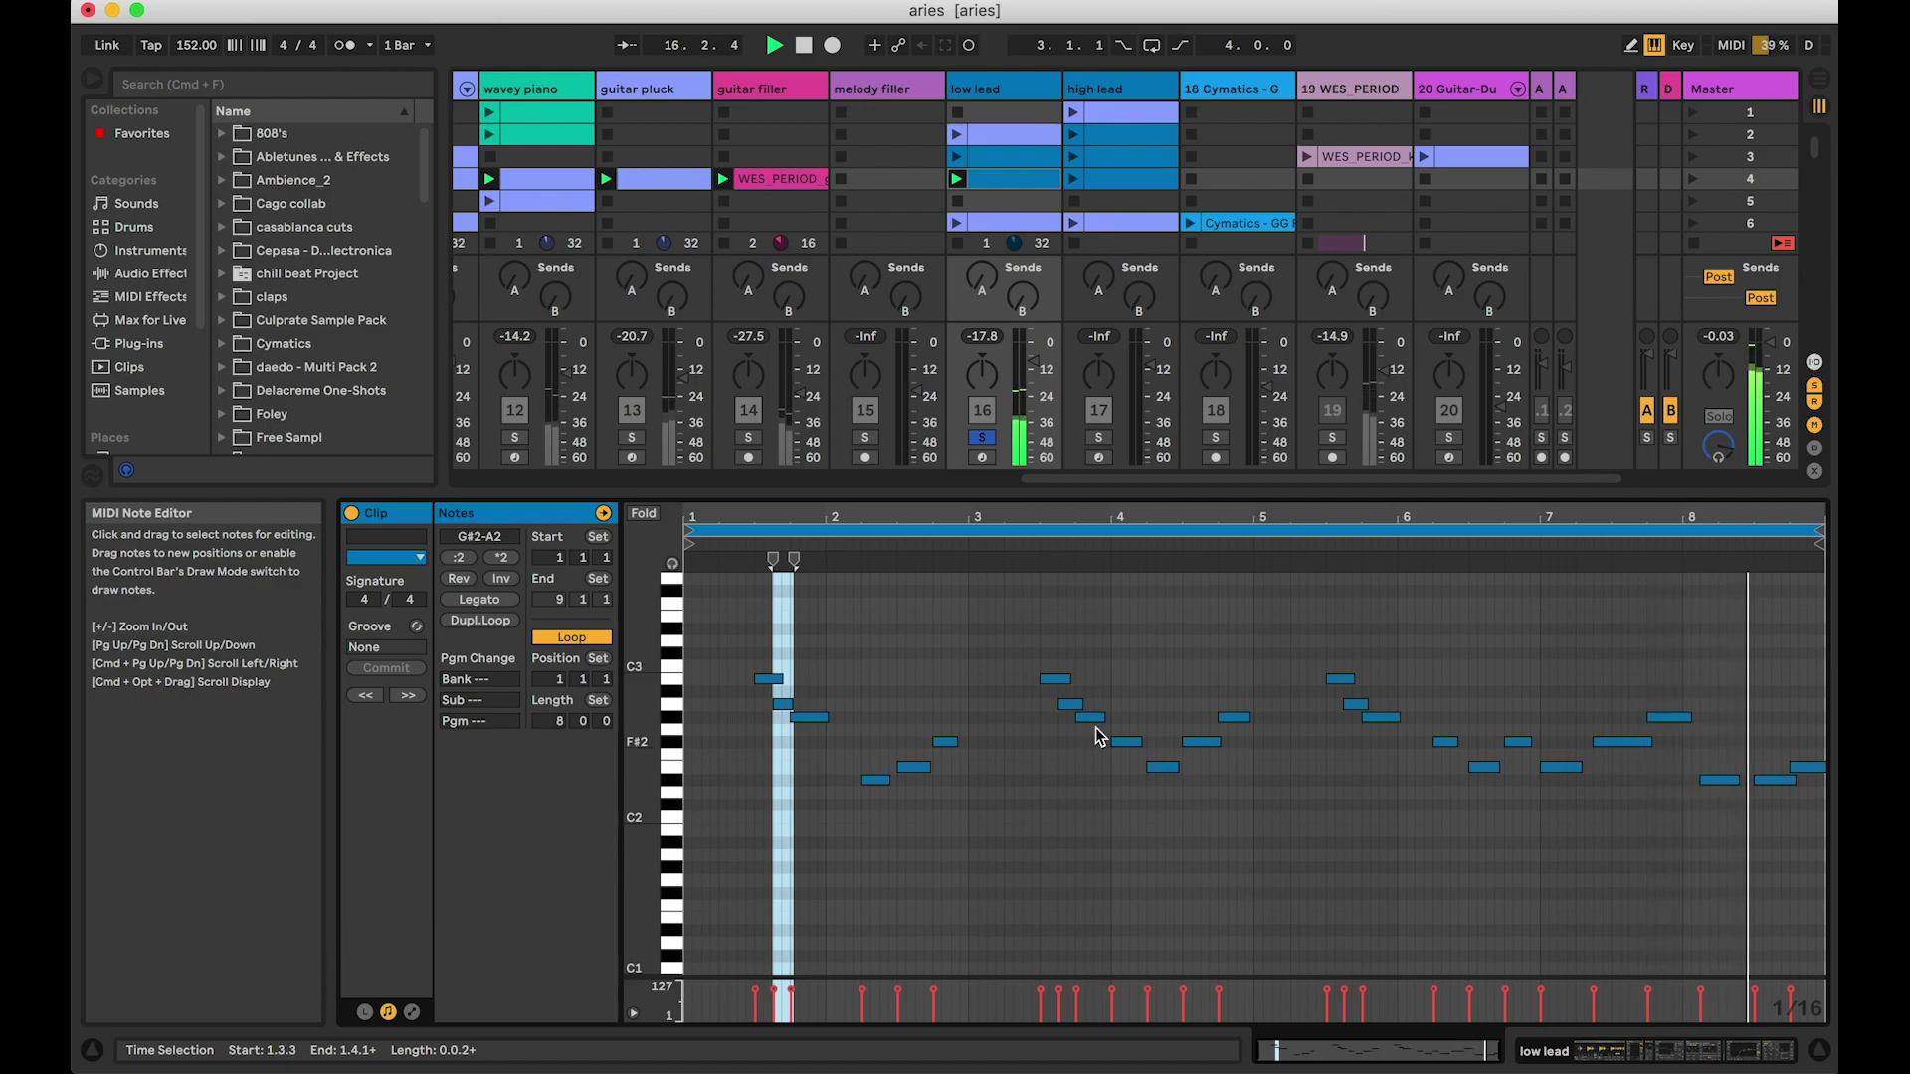
# Step: Solo the high lead instead of the low lead and launch its scene 4 clip
pyautogui.click(1099, 437)
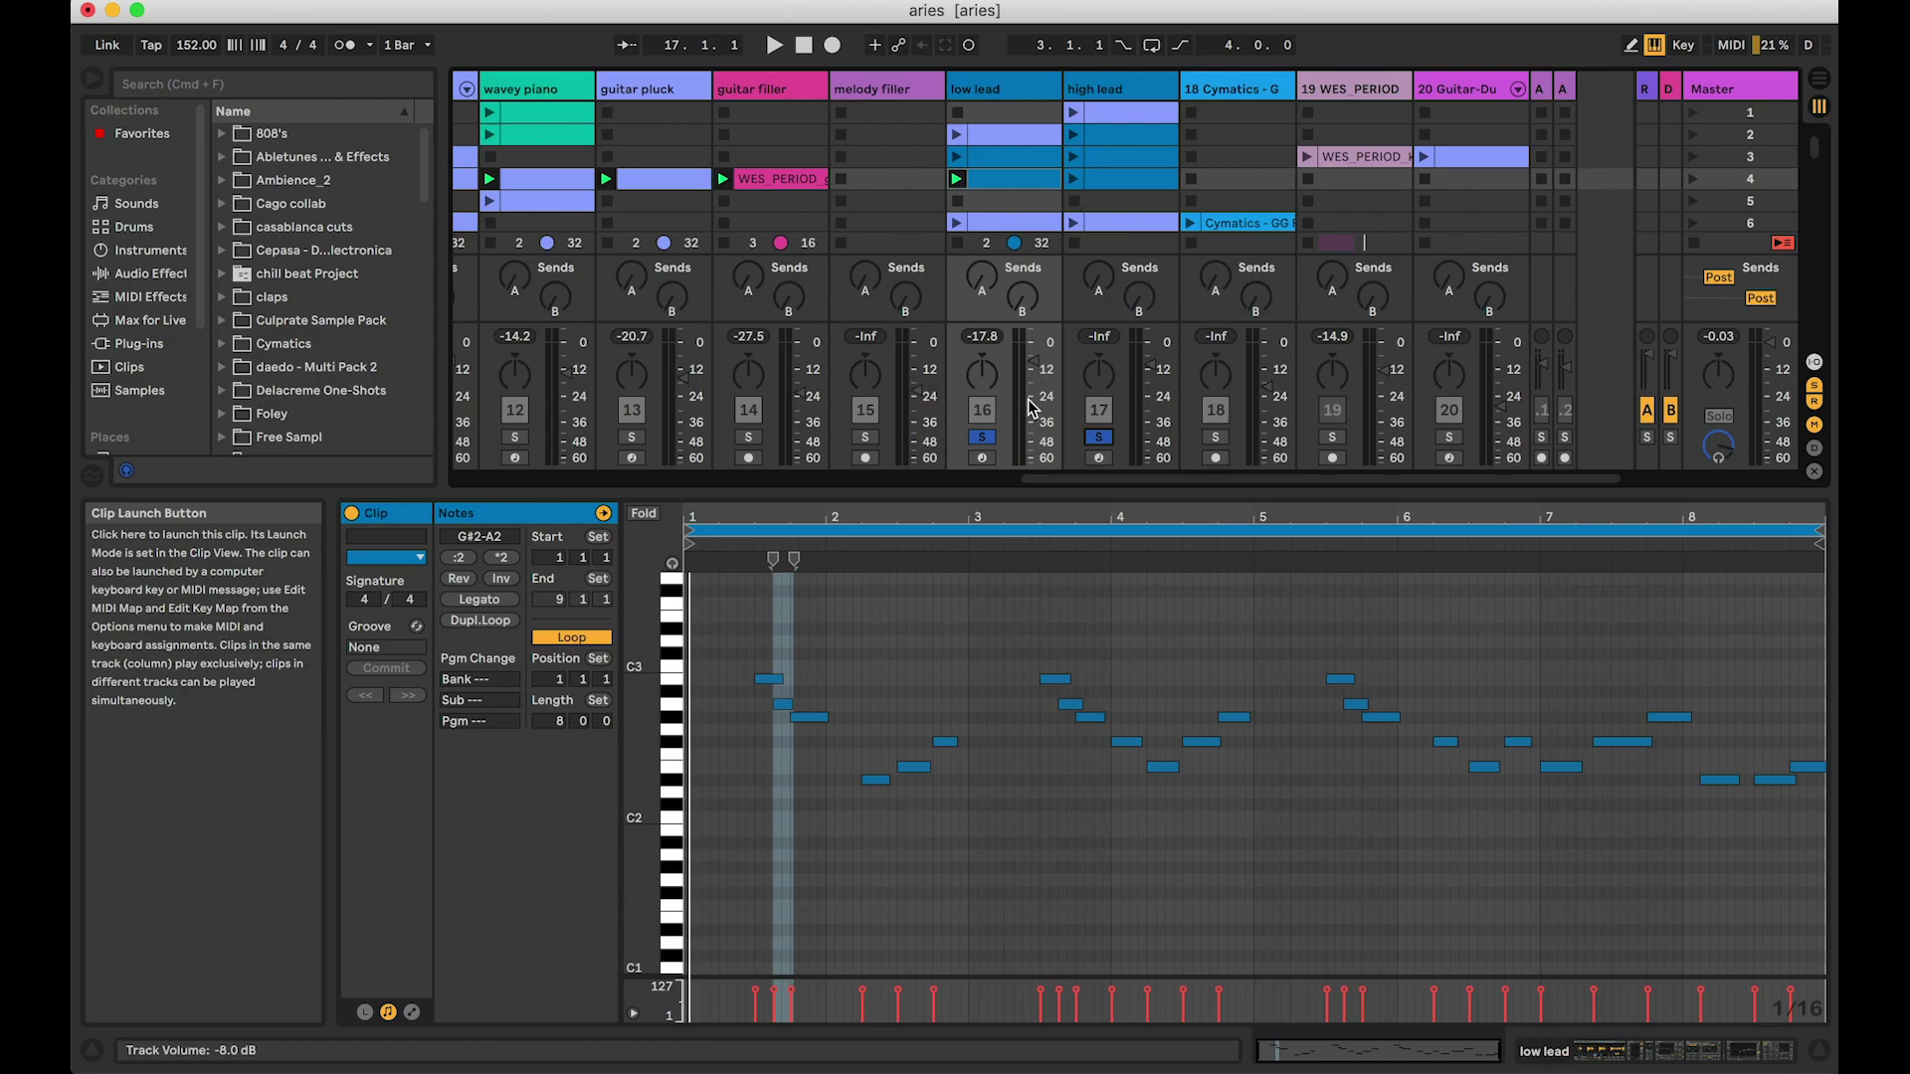
pyautogui.click(981, 438)
pyautogui.click(1076, 180)
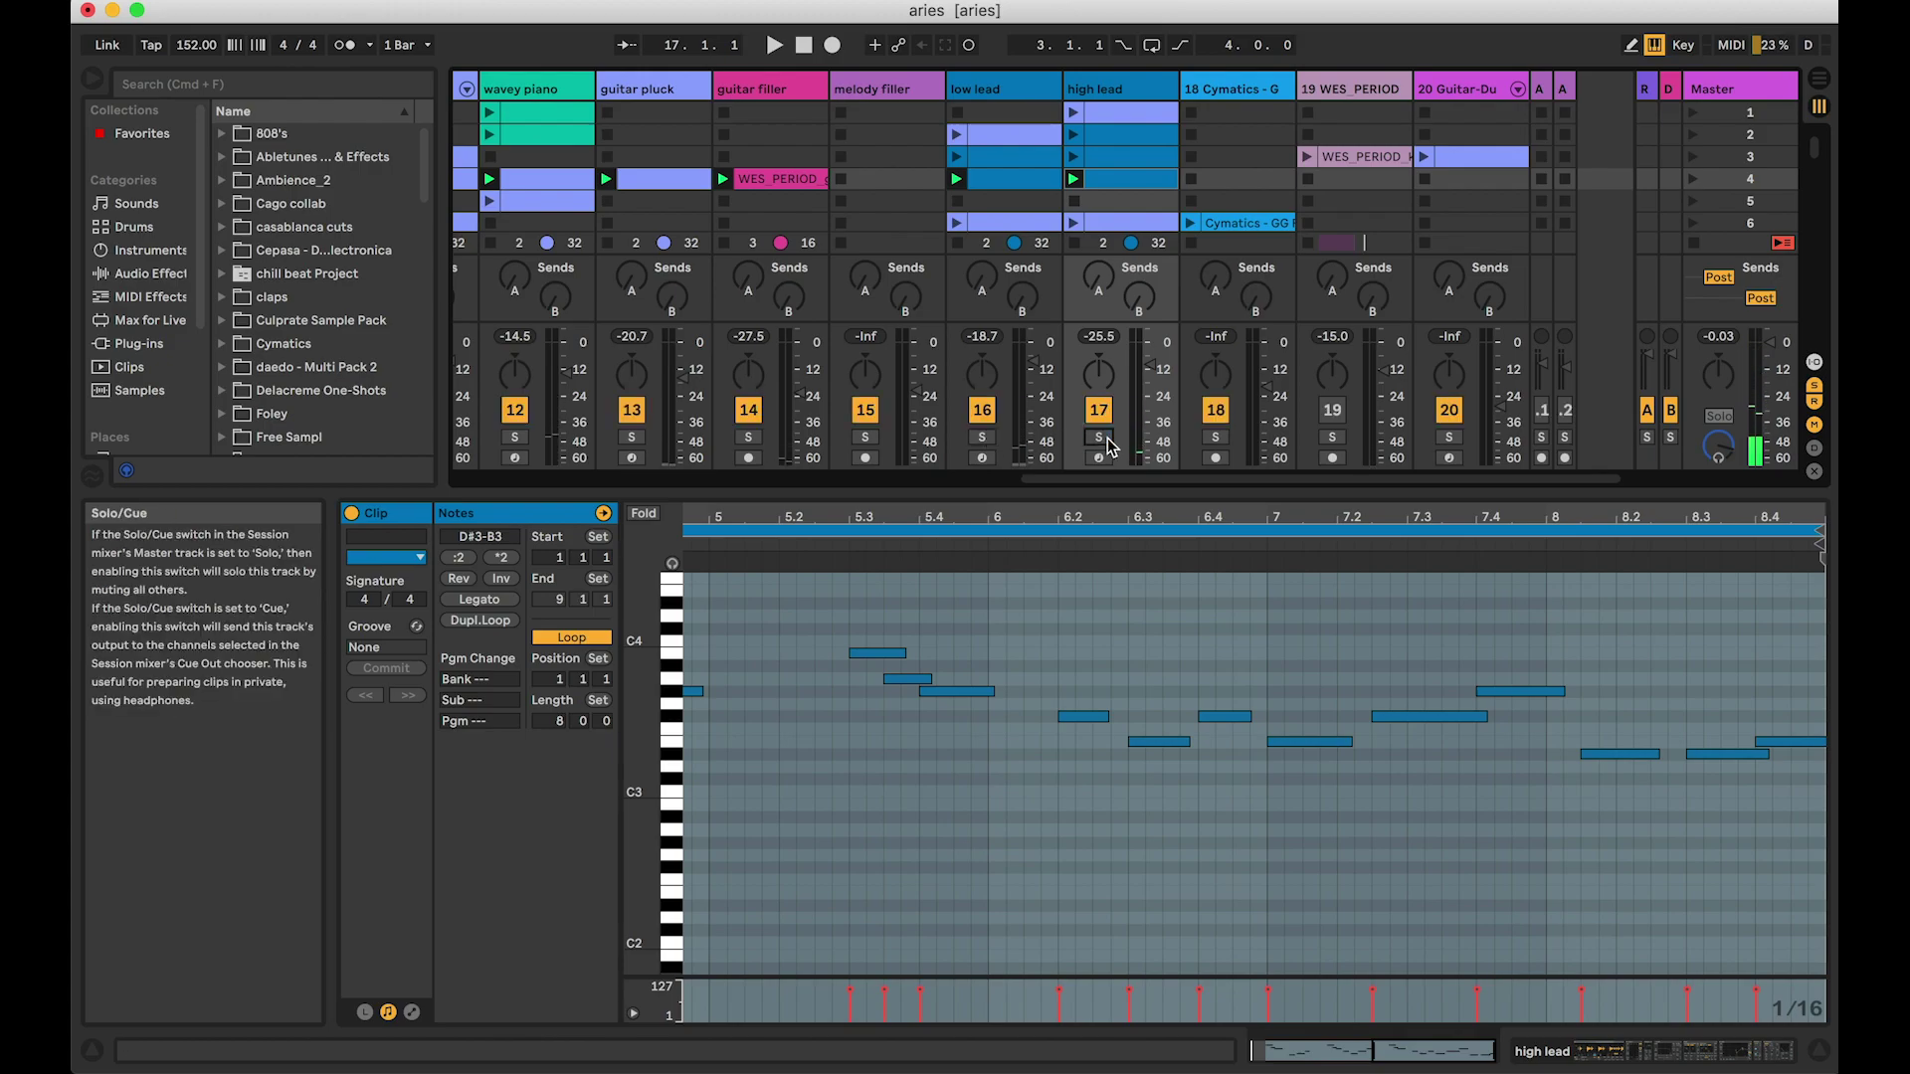
# Step: Play all of scene 4 together with the low lead and high lead clips
pyautogui.hscroll(-10, 1146, 189)
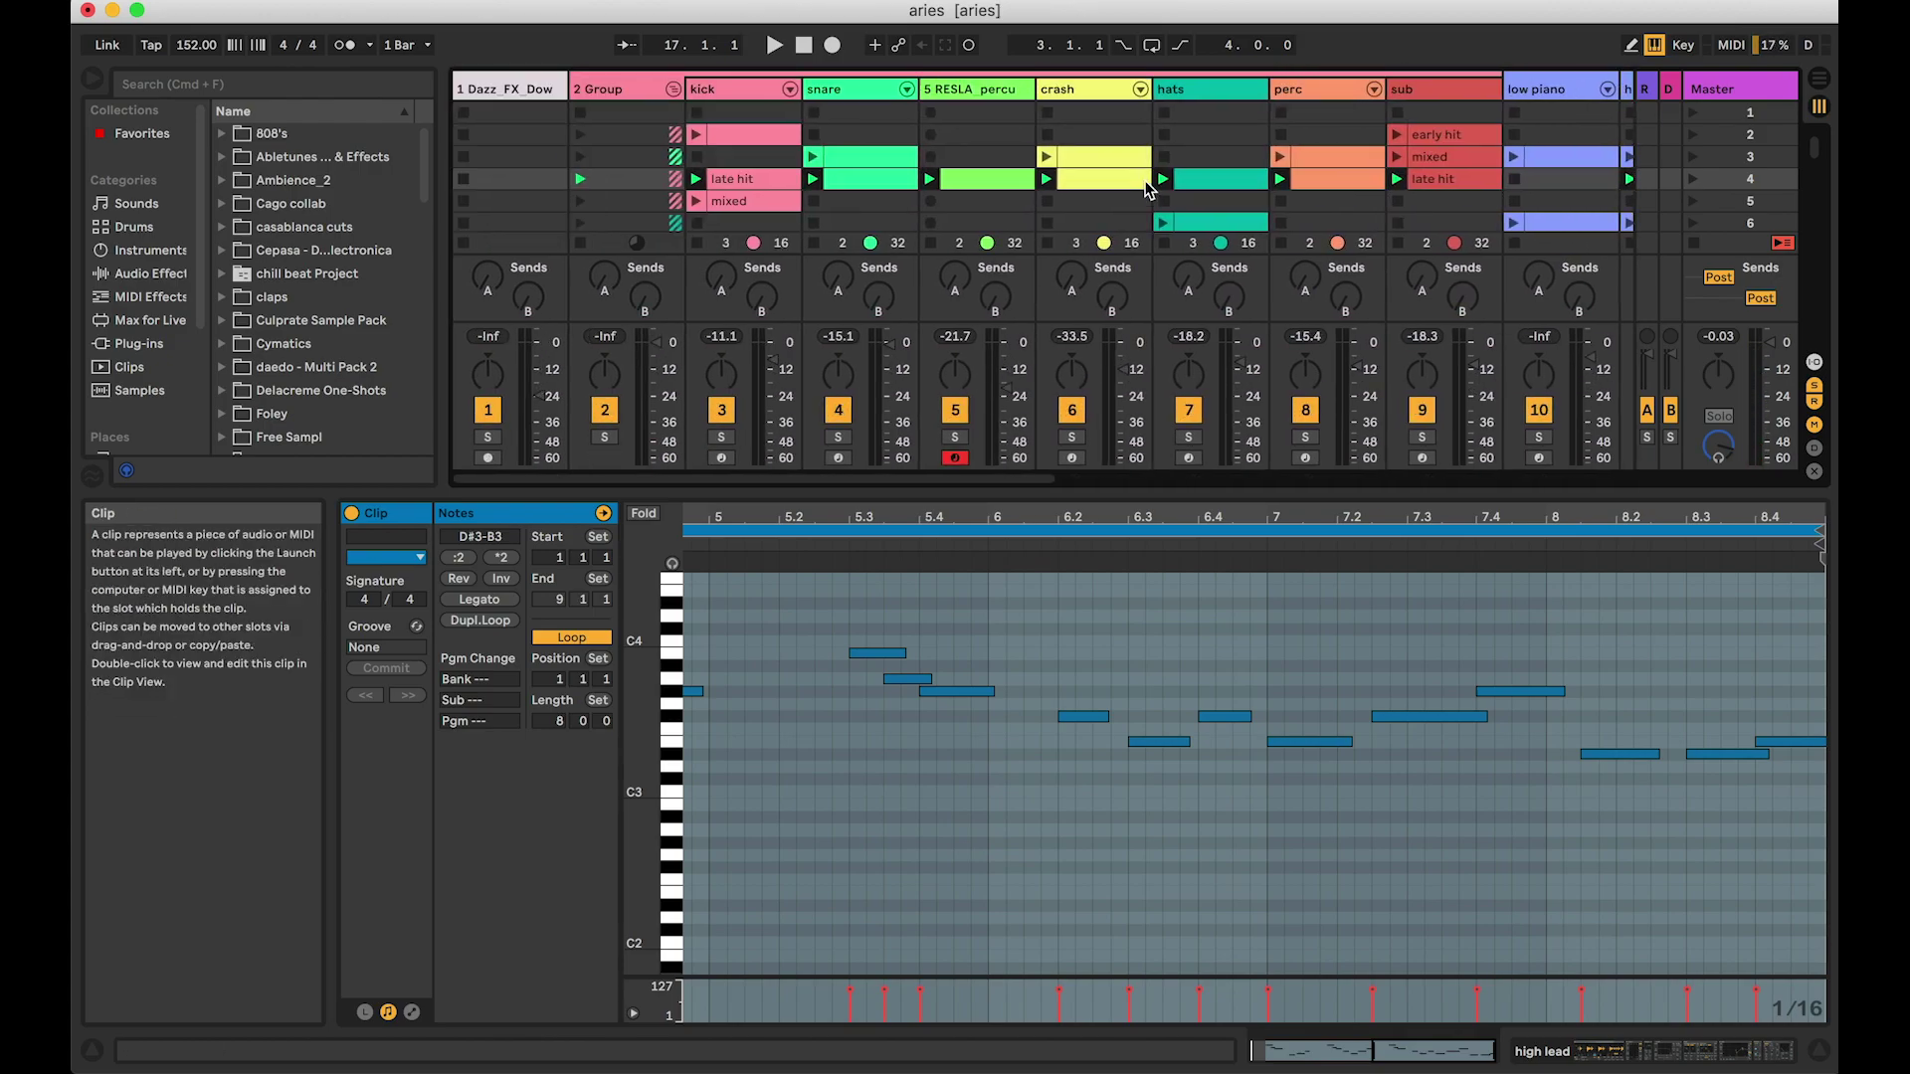
pyautogui.hscroll(8, 1149, 189)
pyautogui.hscroll(-8, 1149, 189)
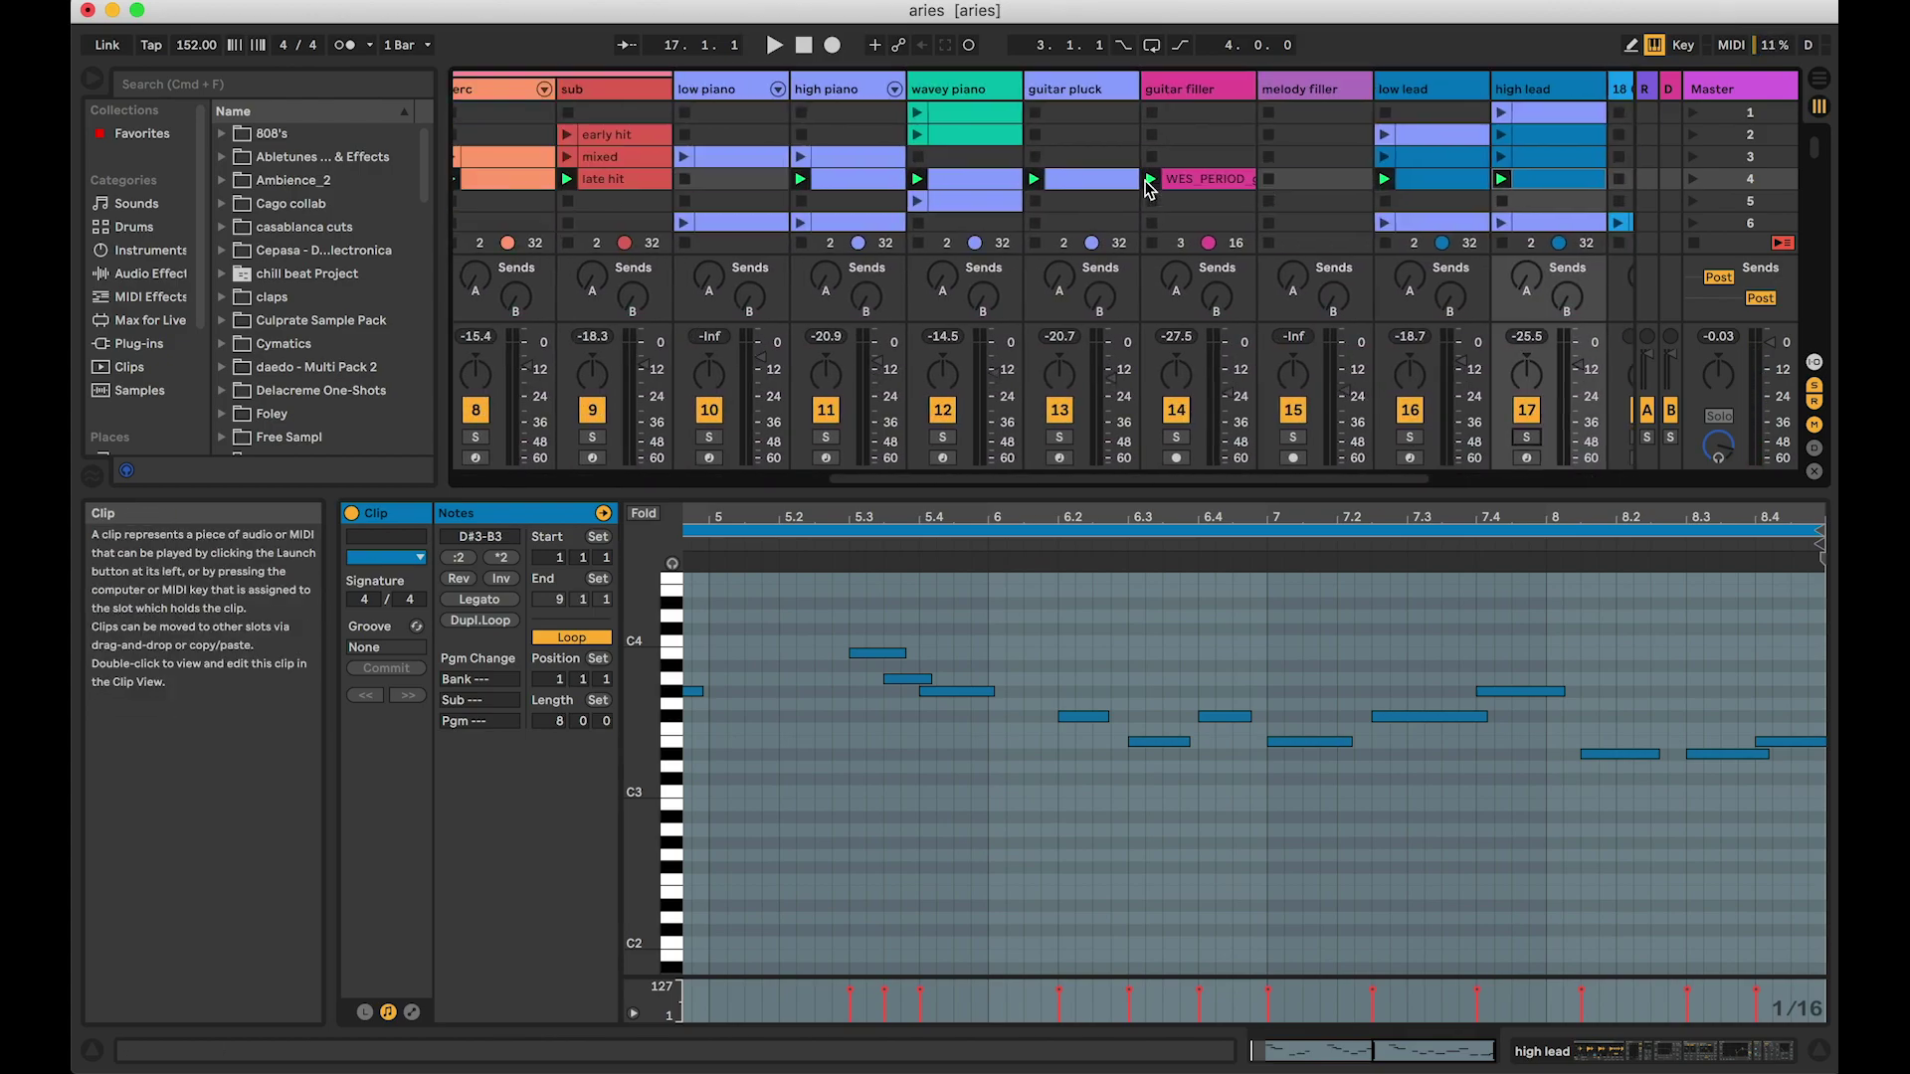
pyautogui.hscroll(6, 1149, 189)
pyautogui.hscroll(2, 1149, 189)
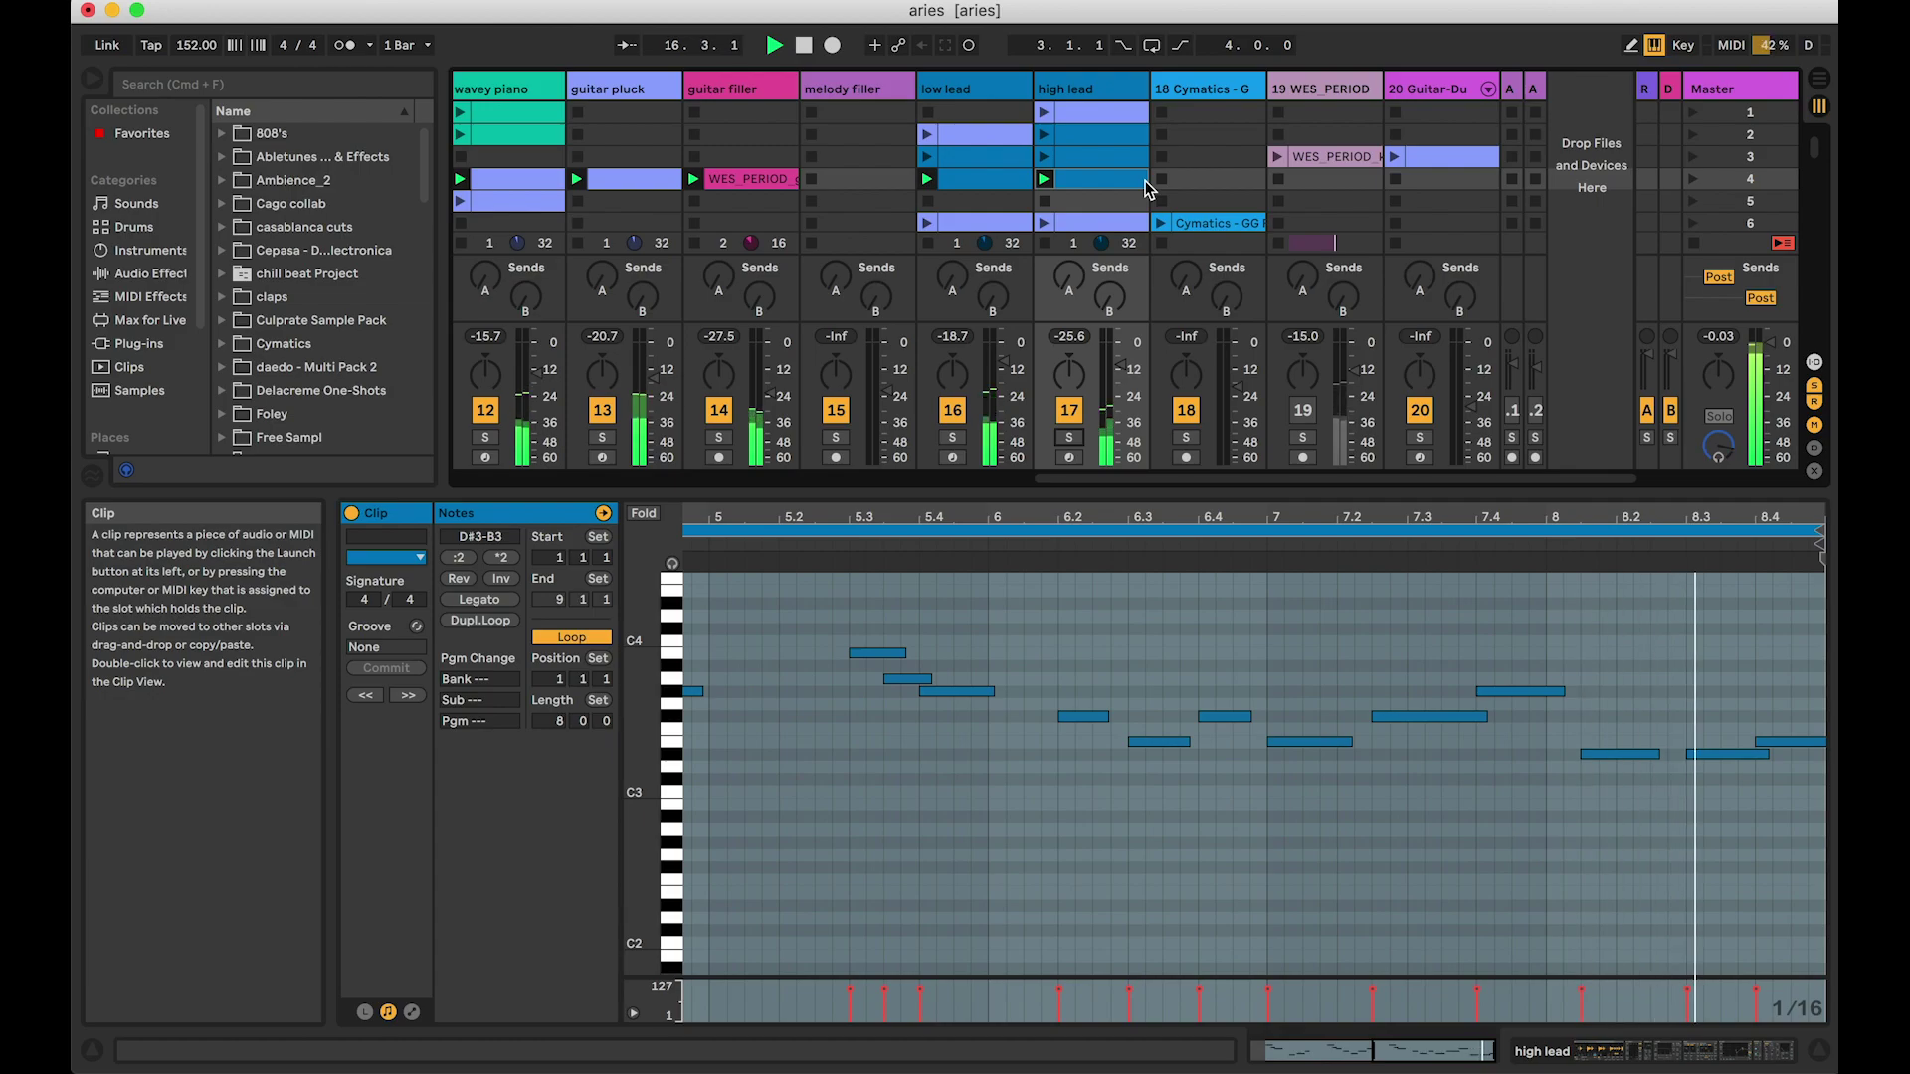
# Step: Look back and forth across the whole session grid, comparing the scene 4 drum, piano, guitar and lead clips
pyautogui.hscroll(-7, 1149, 188)
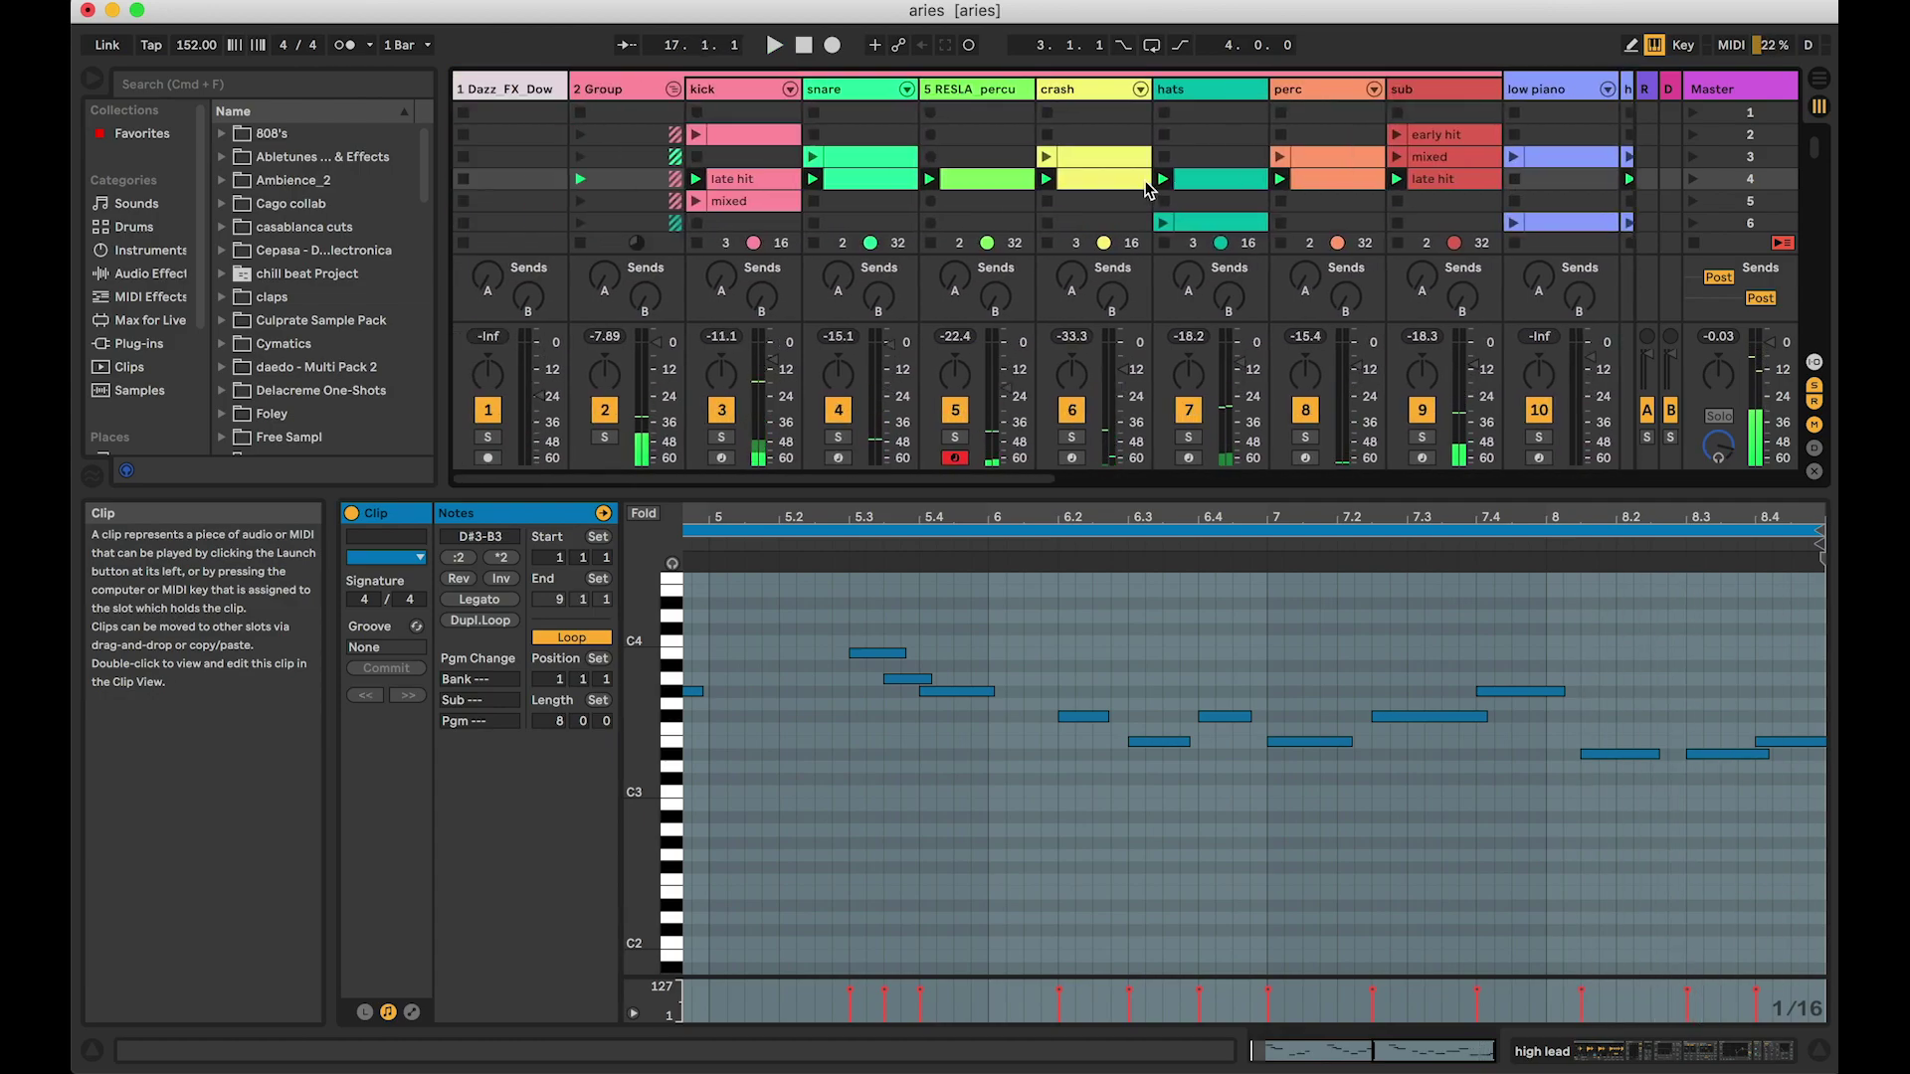
pyautogui.hscroll(7, 1149, 188)
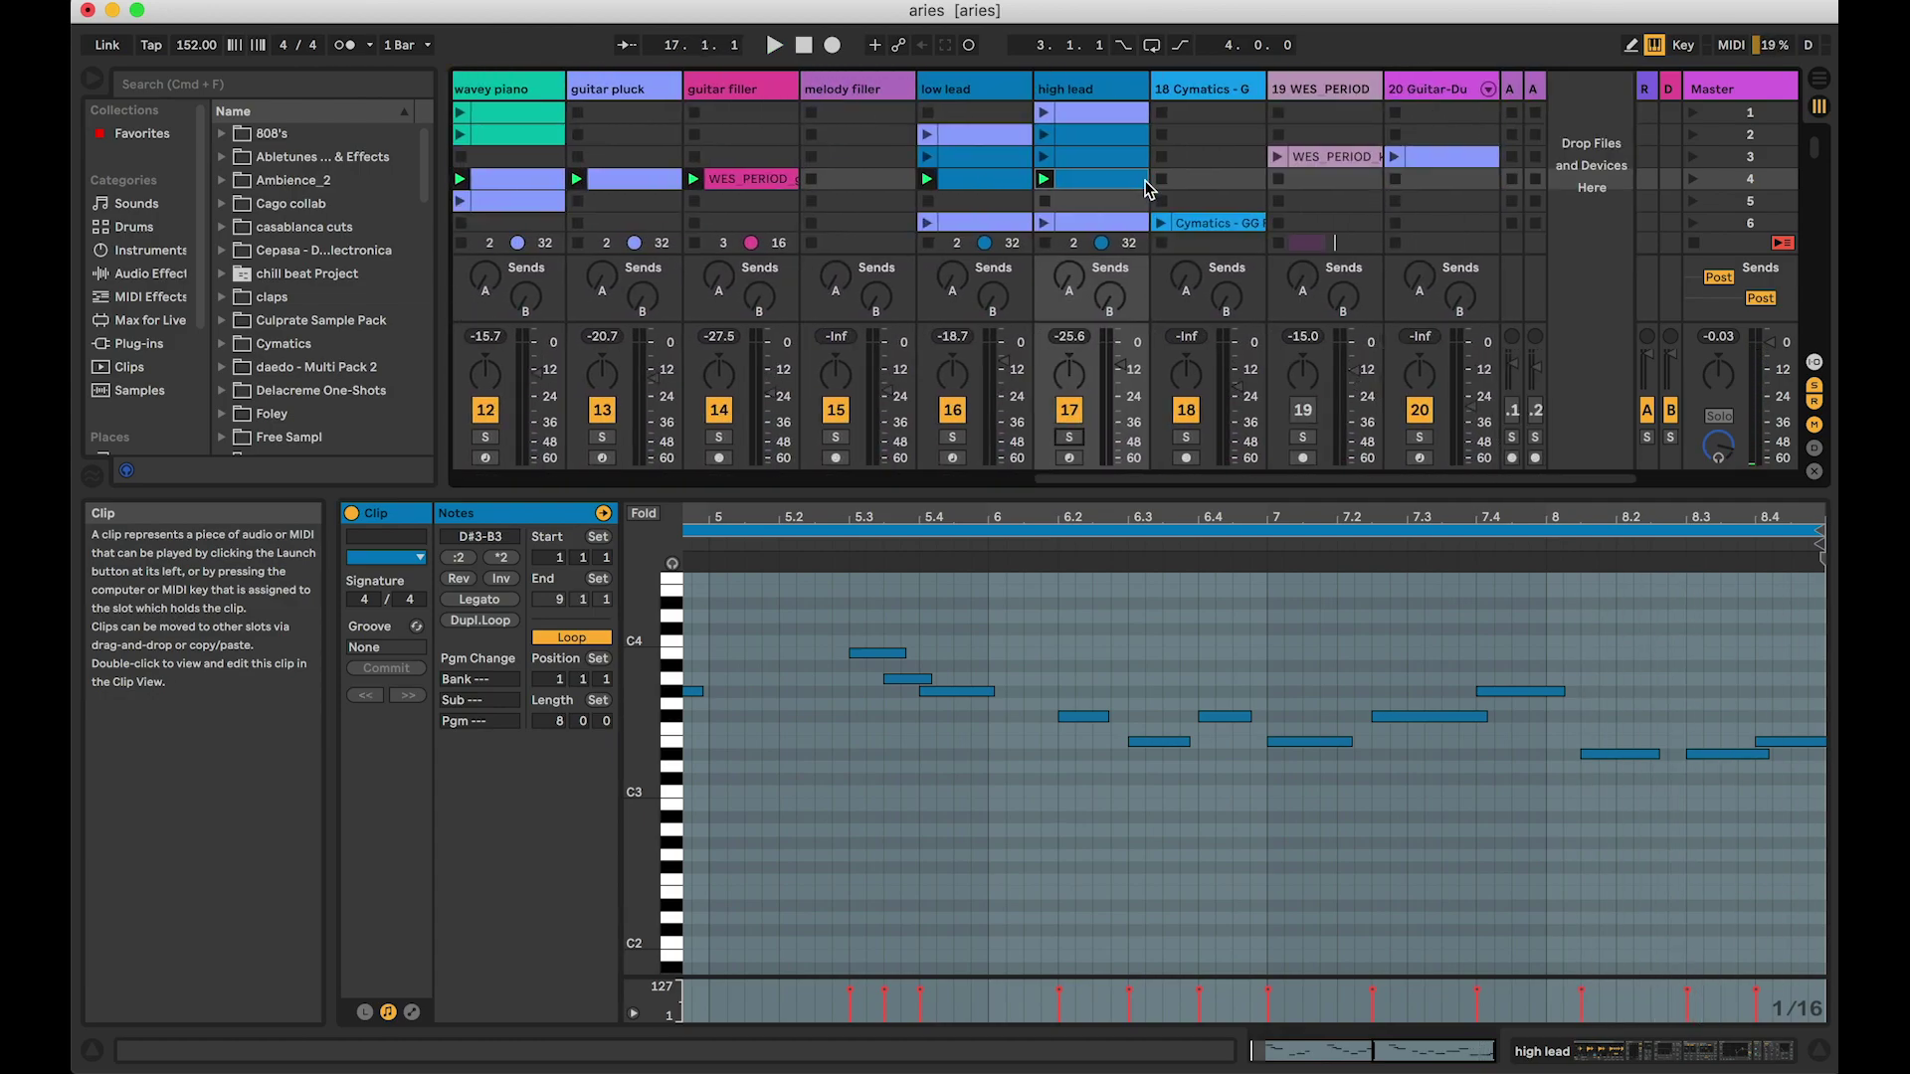
pyautogui.hscroll(-11, 1149, 188)
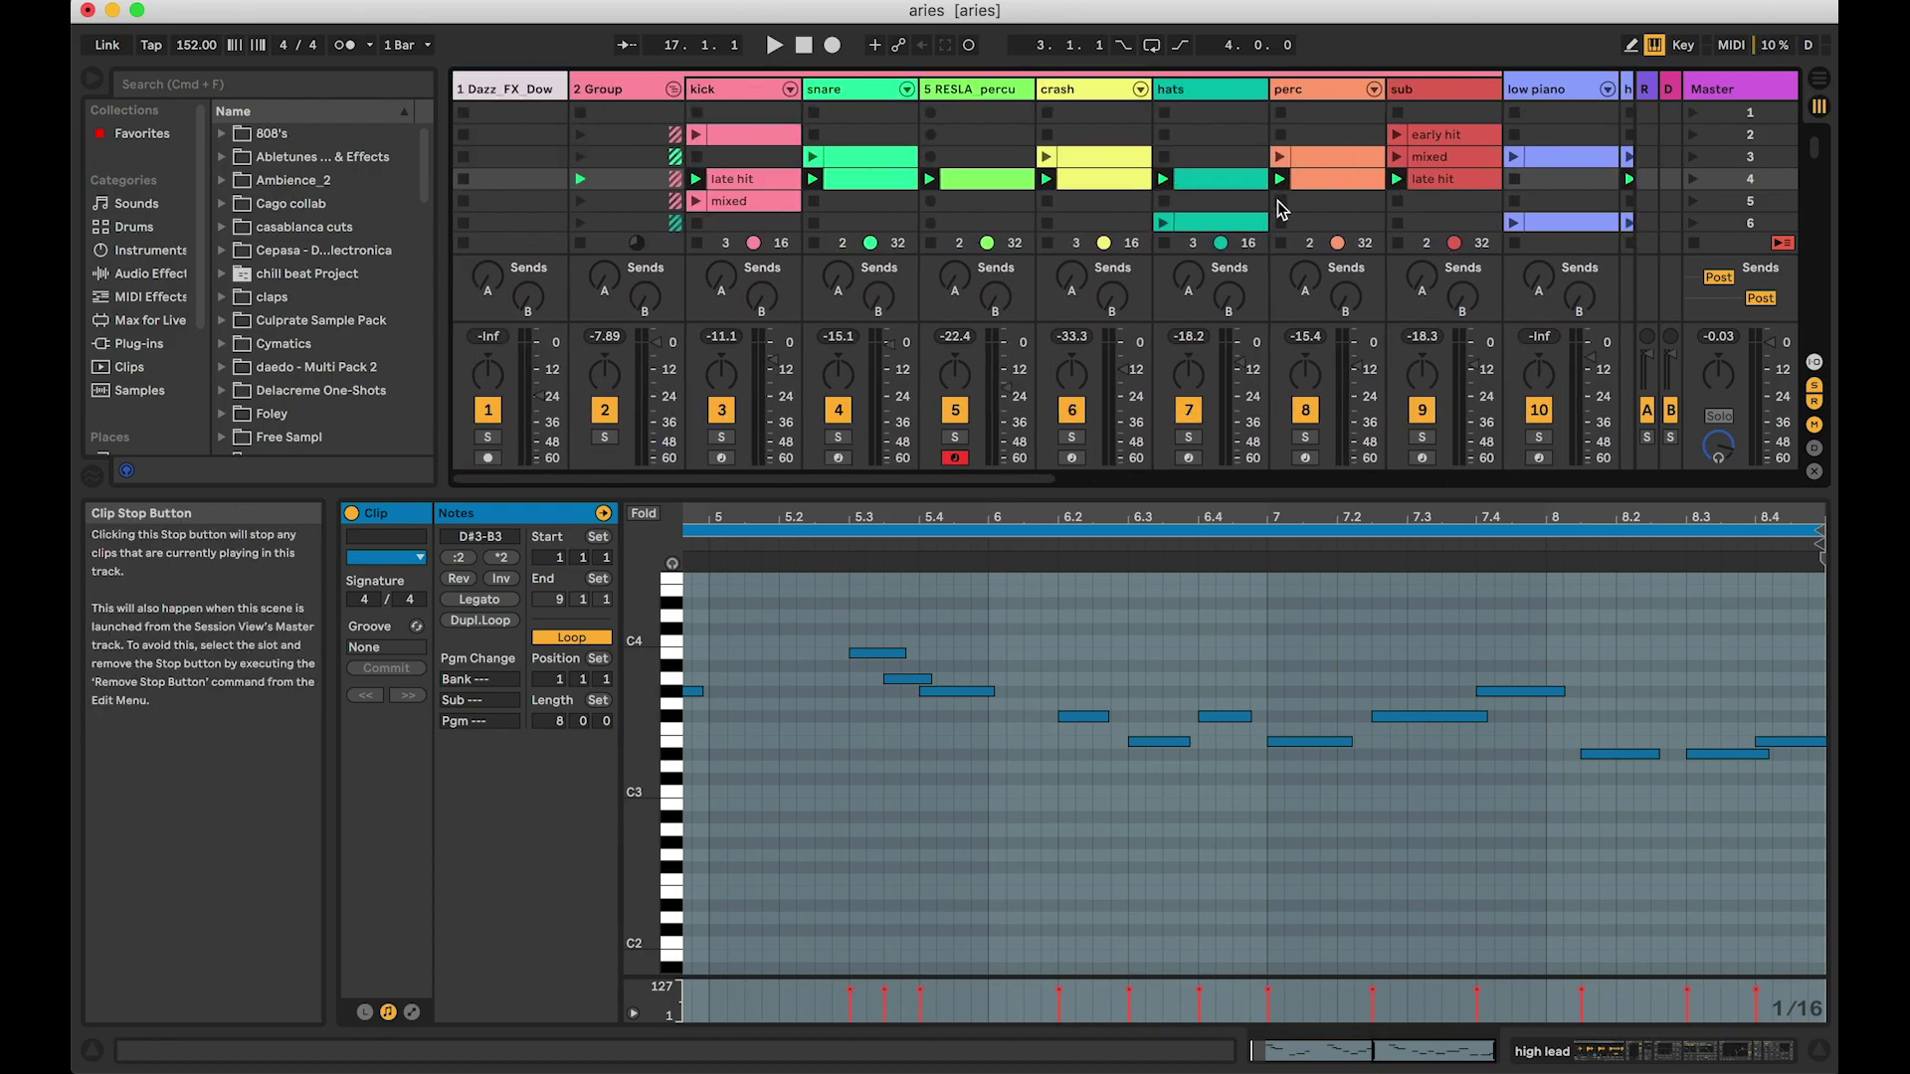
pyautogui.hscroll(10, 1282, 209)
pyautogui.hscroll(-9, 1283, 209)
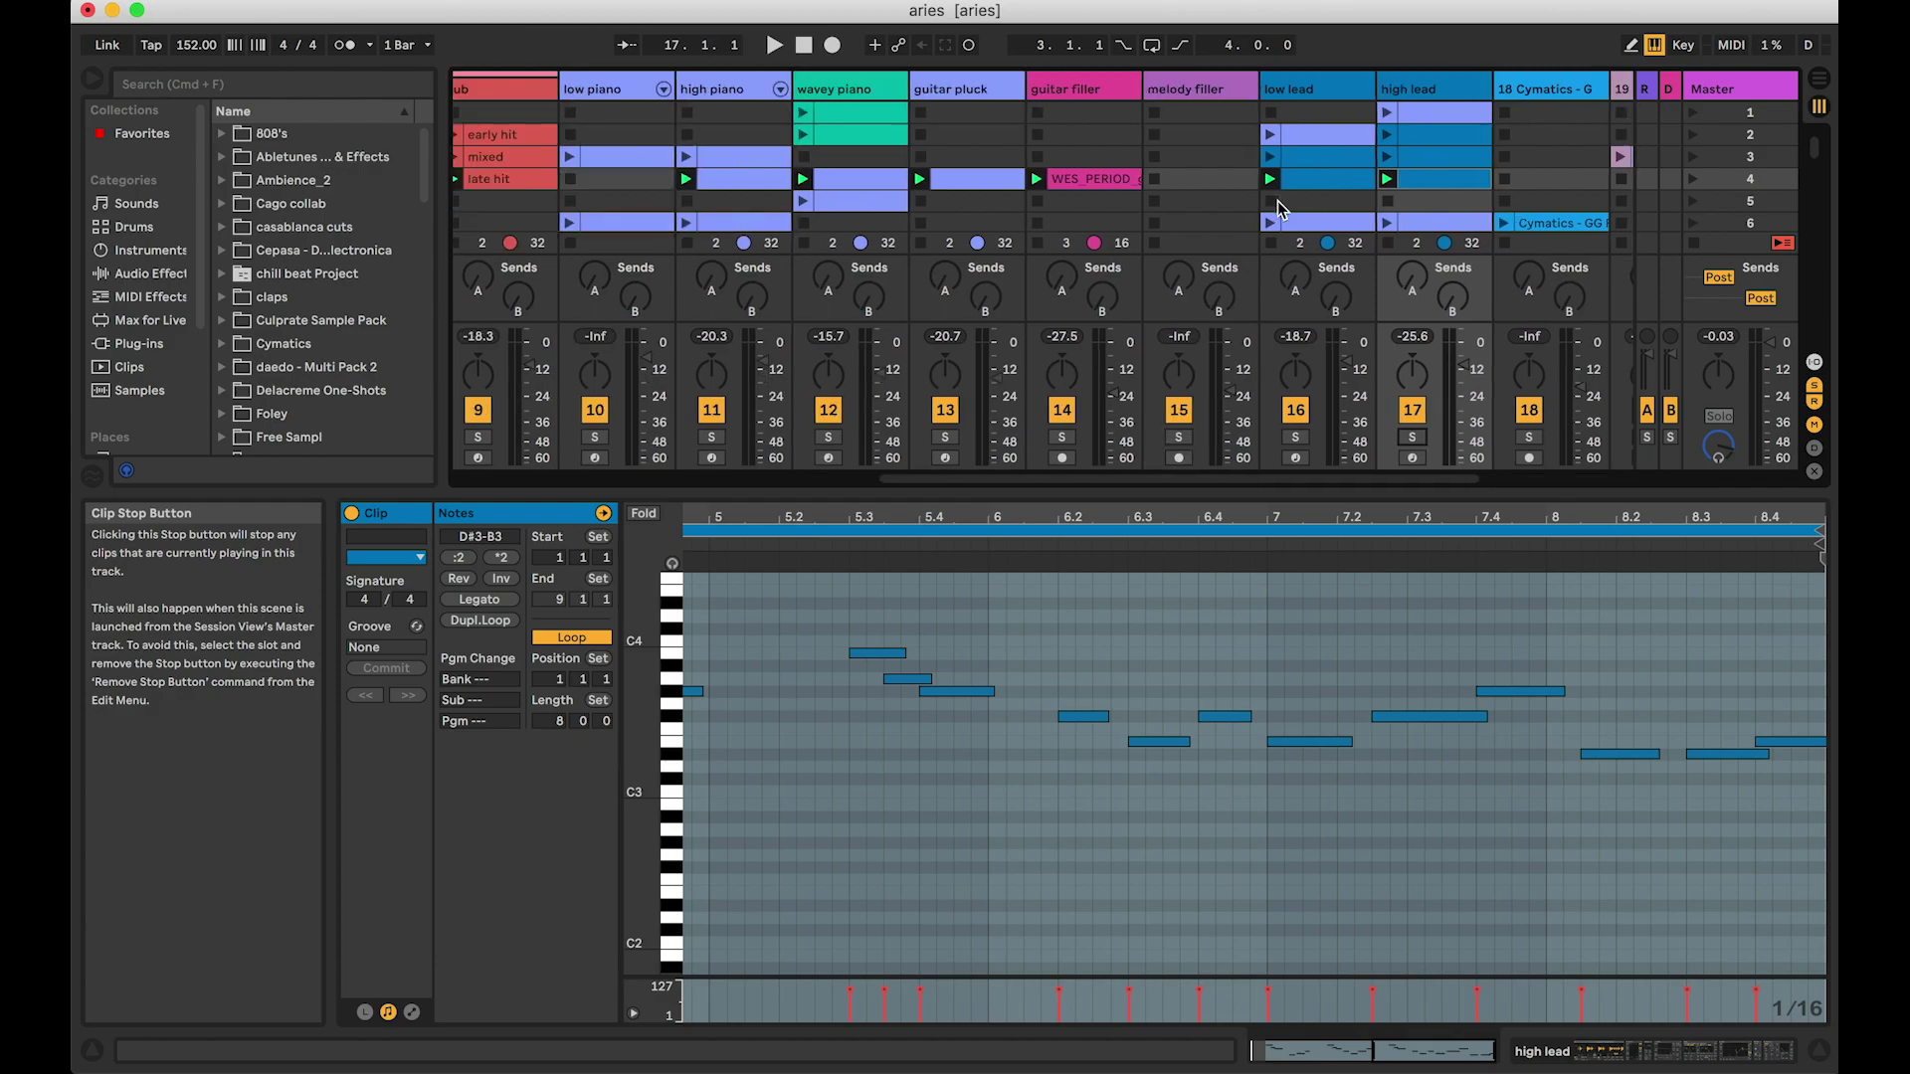
pyautogui.hscroll(-3, 1282, 209)
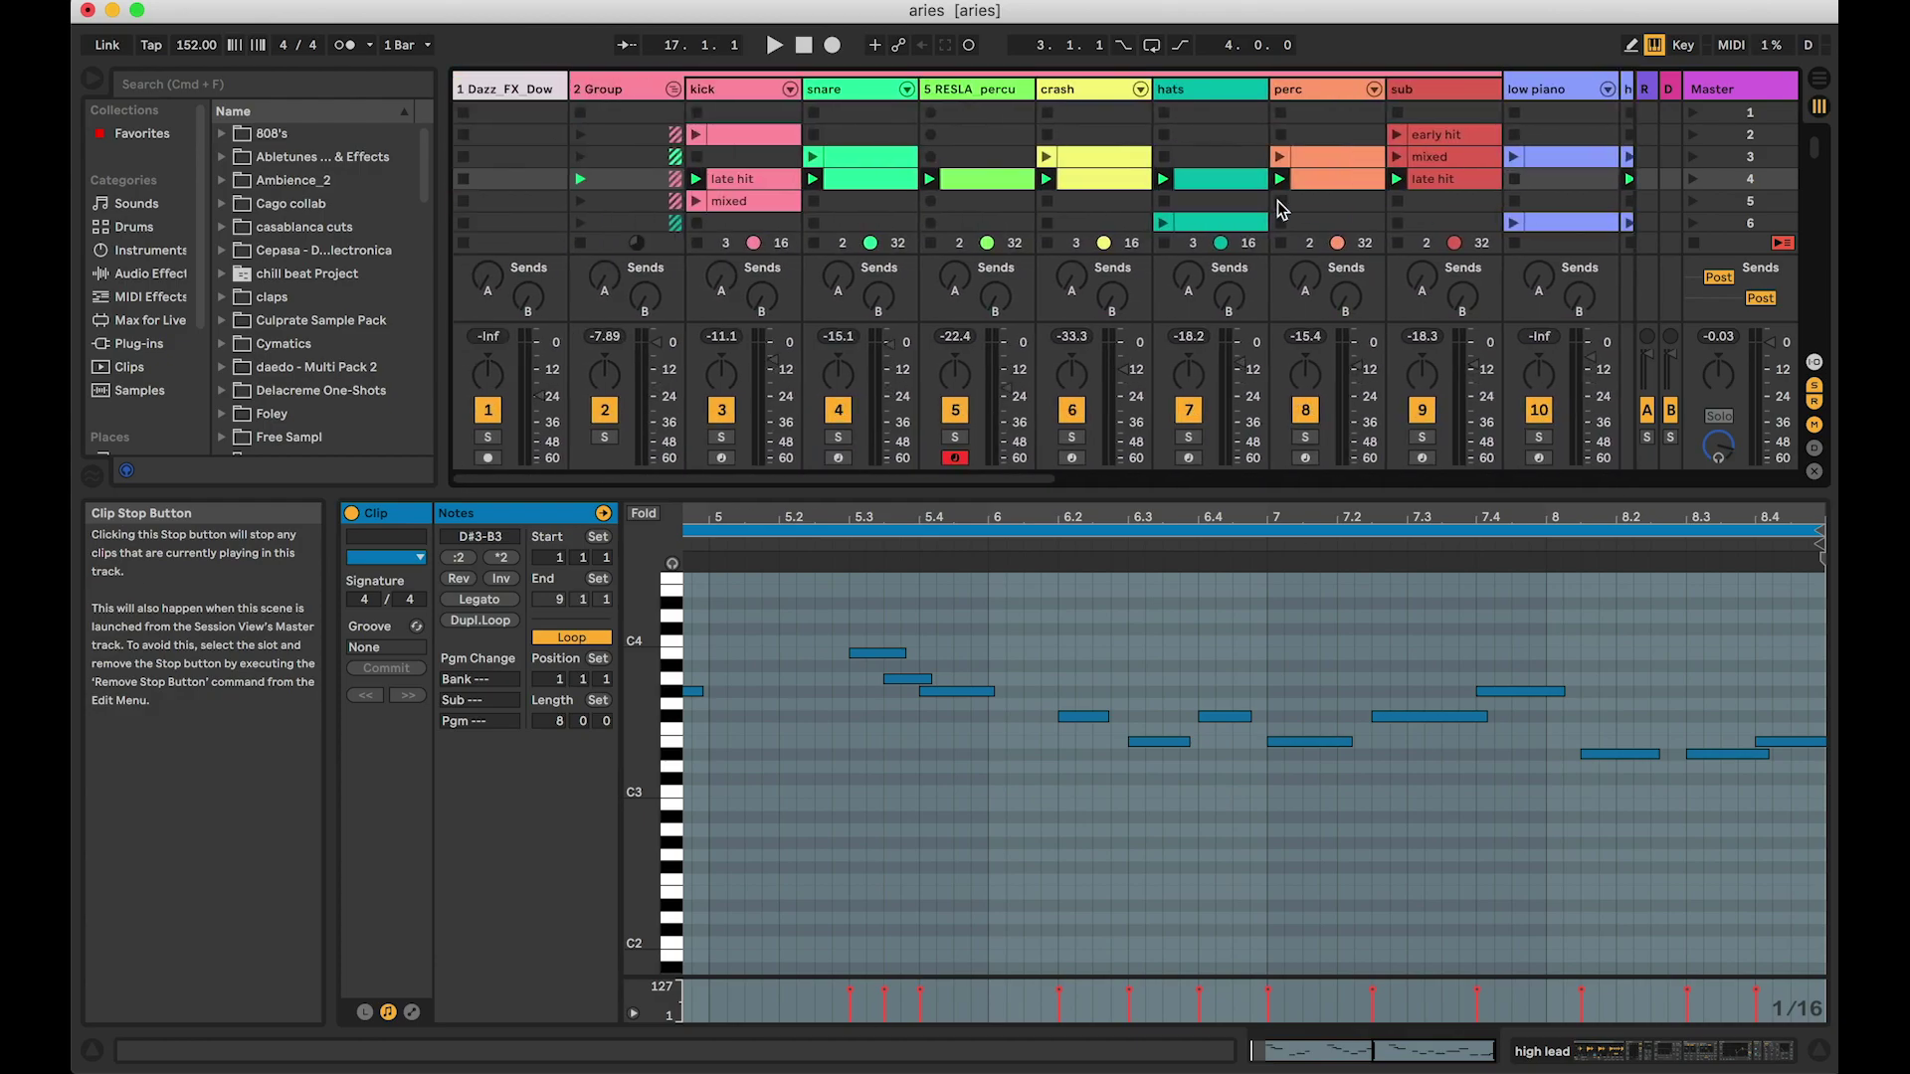
pyautogui.hscroll(10, 1280, 207)
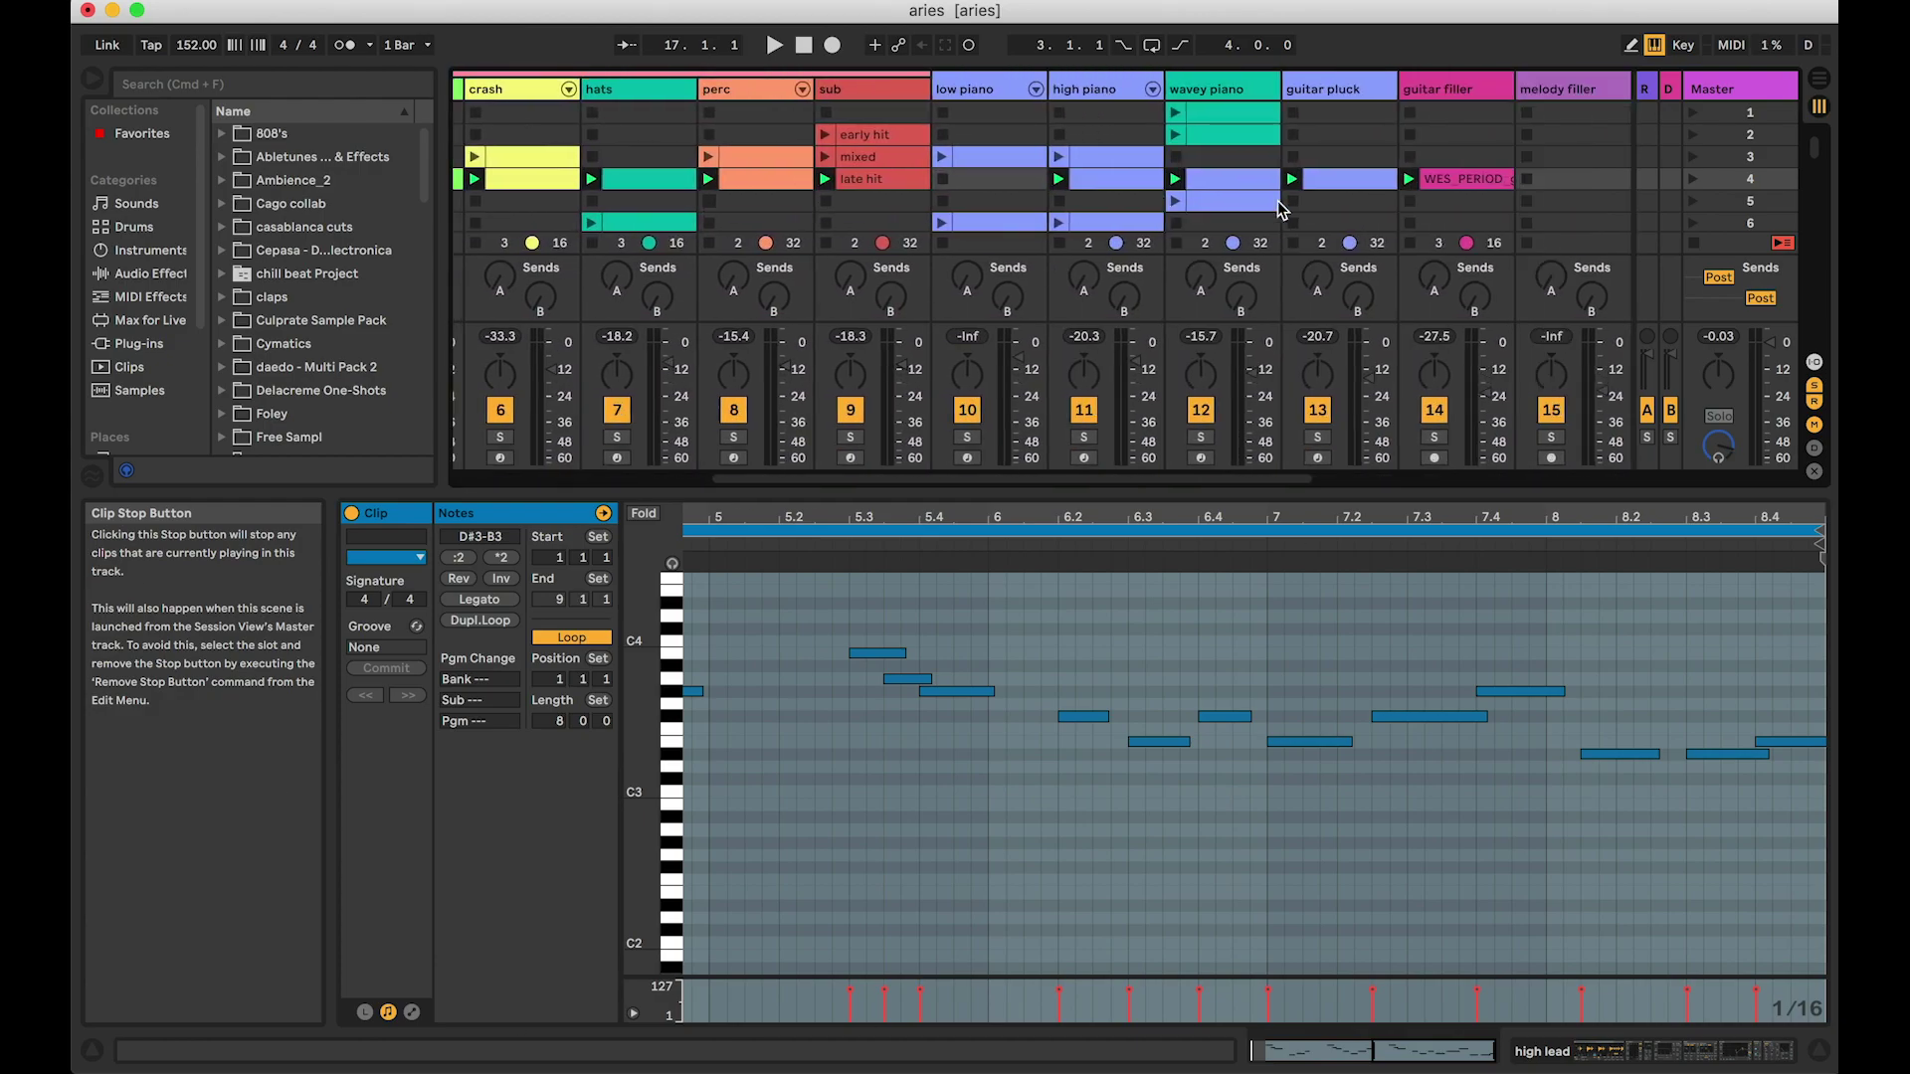
pyautogui.hscroll(-10, 1282, 209)
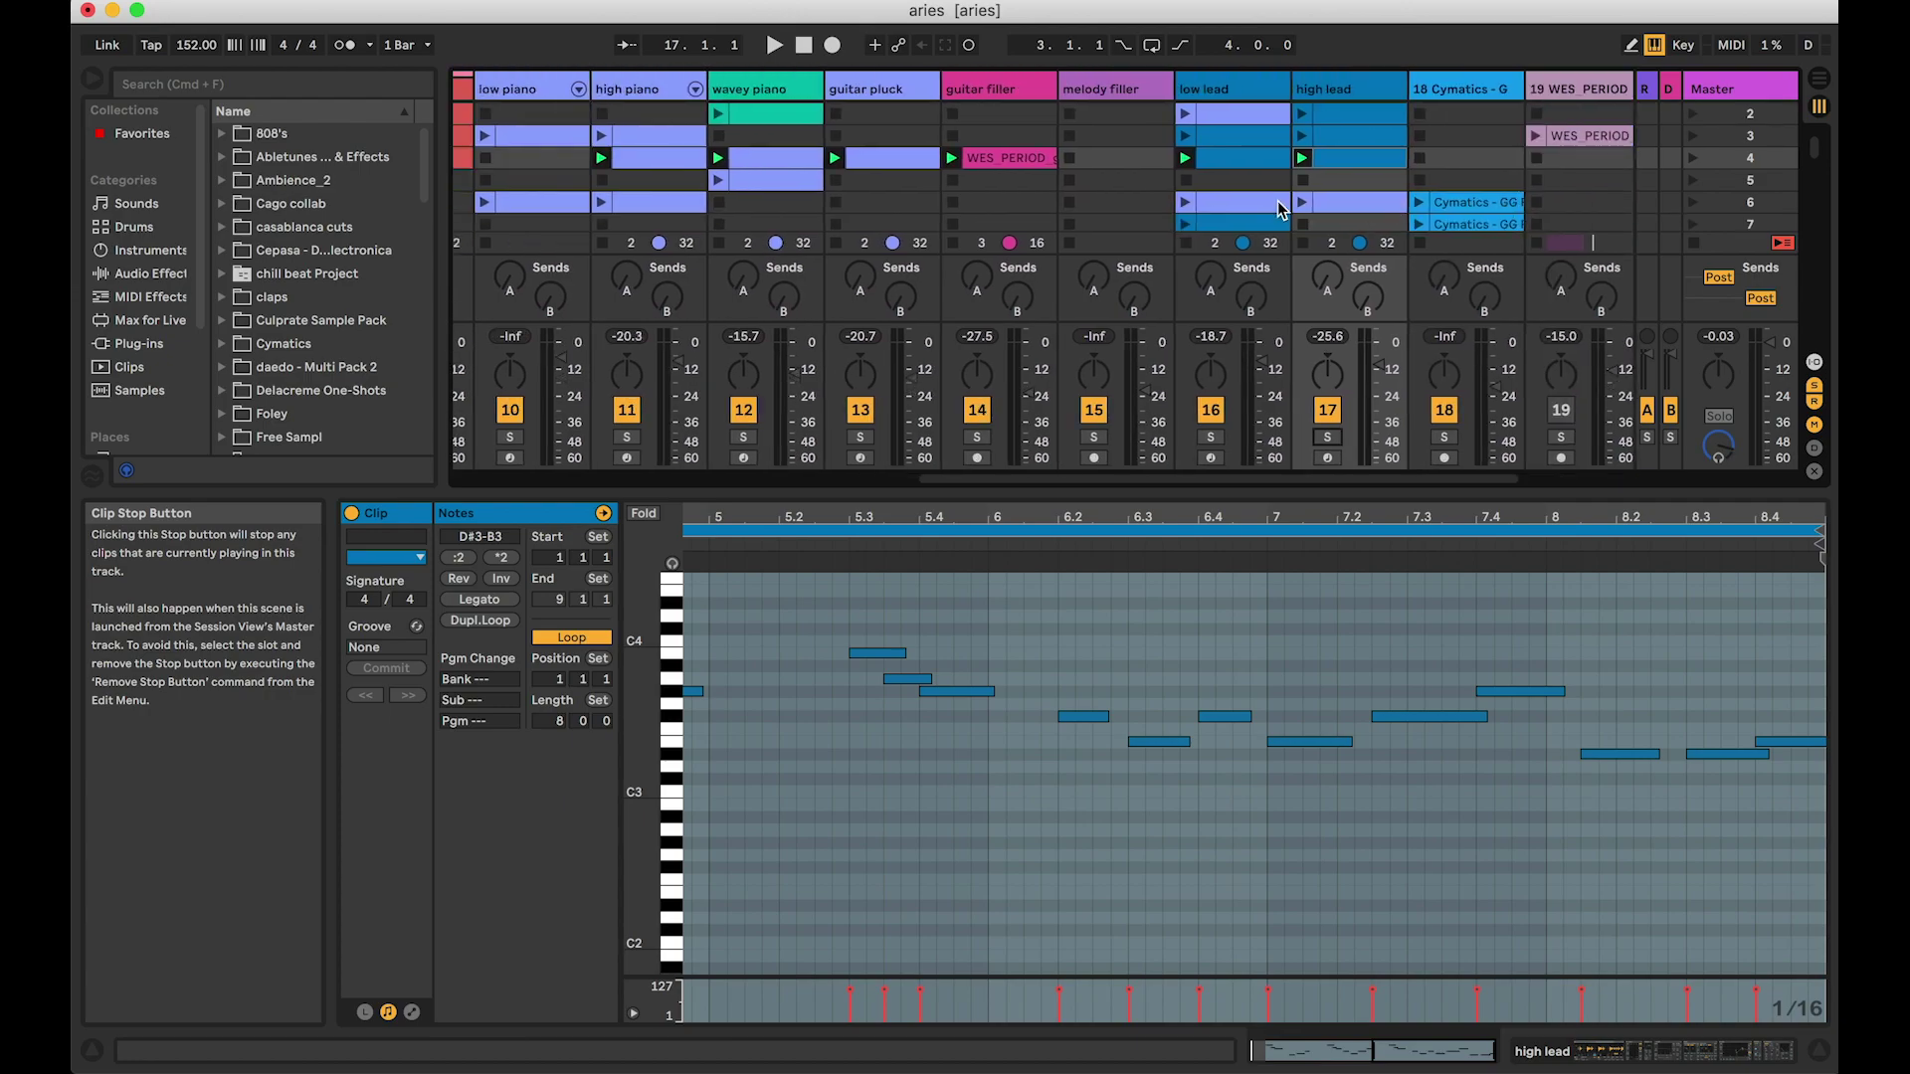
pyautogui.hscroll(-1, 1282, 209)
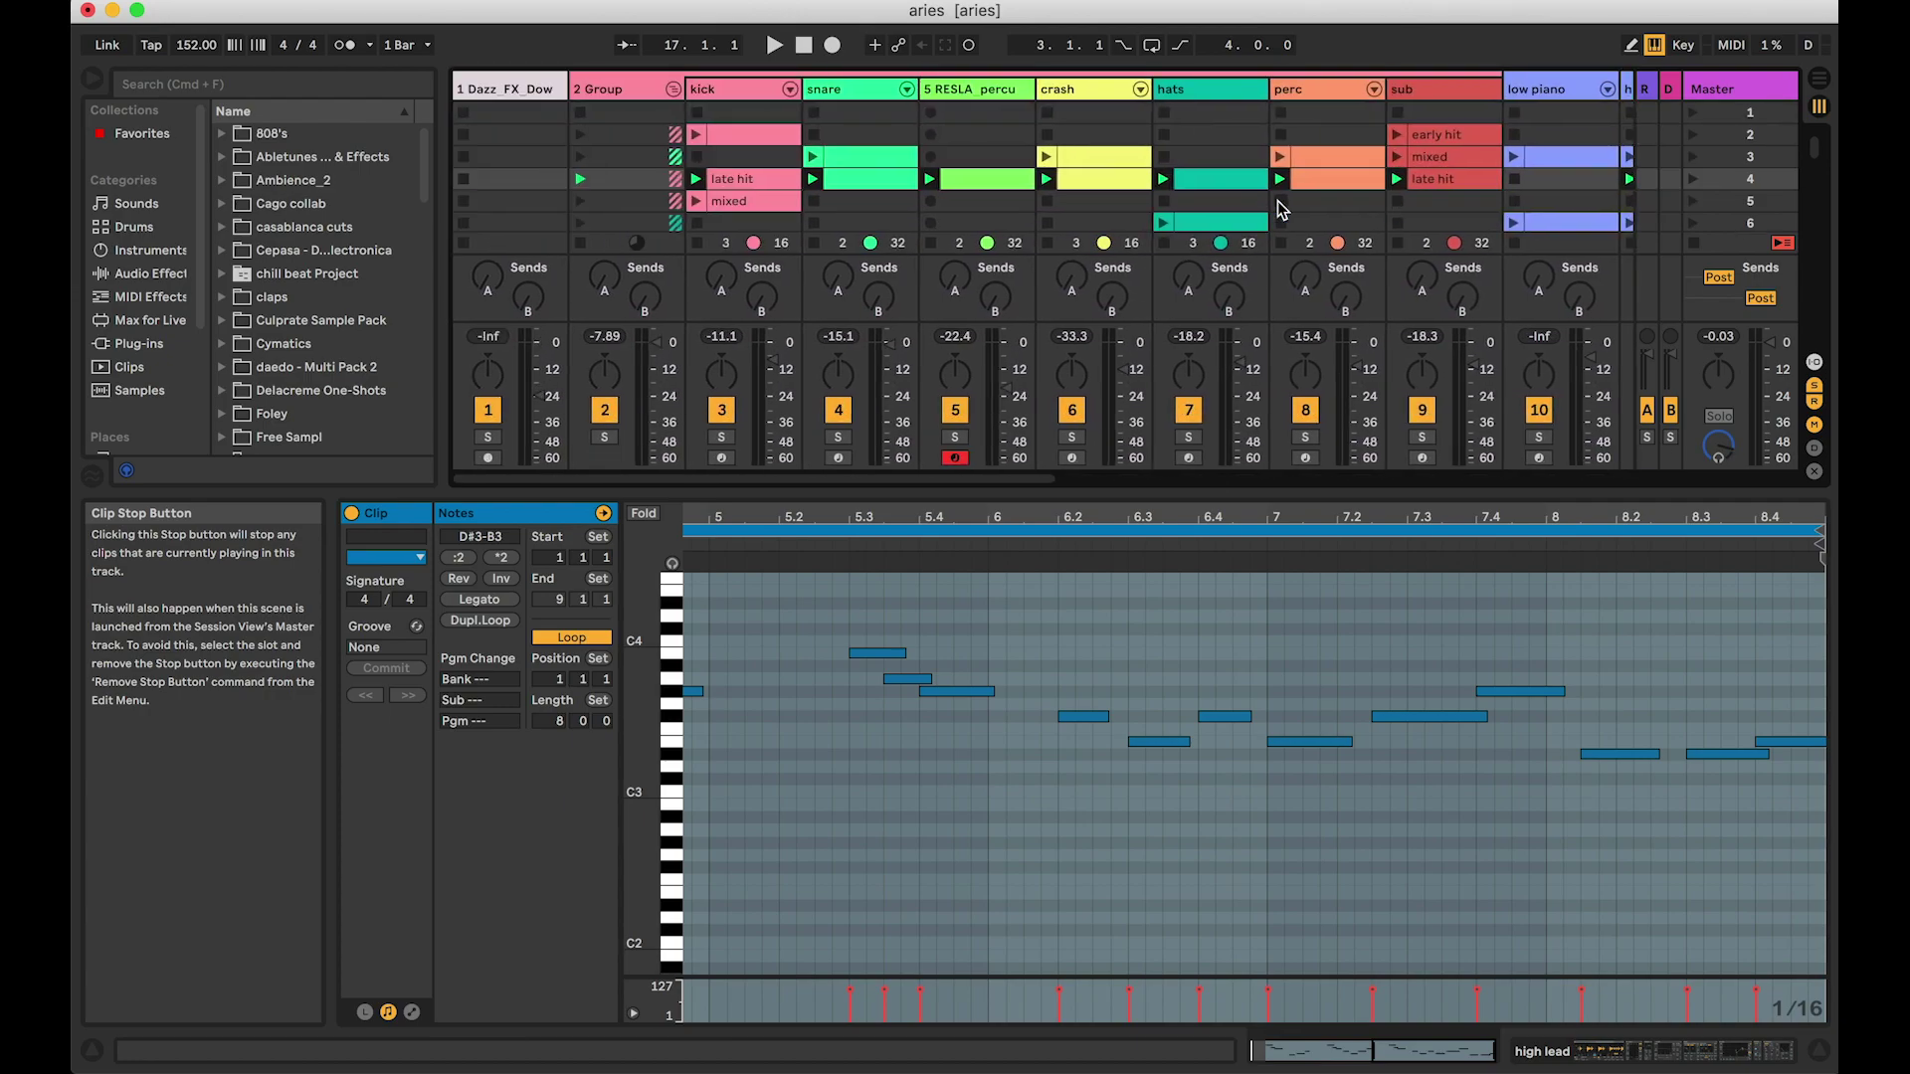
pyautogui.hscroll(2, 1282, 209)
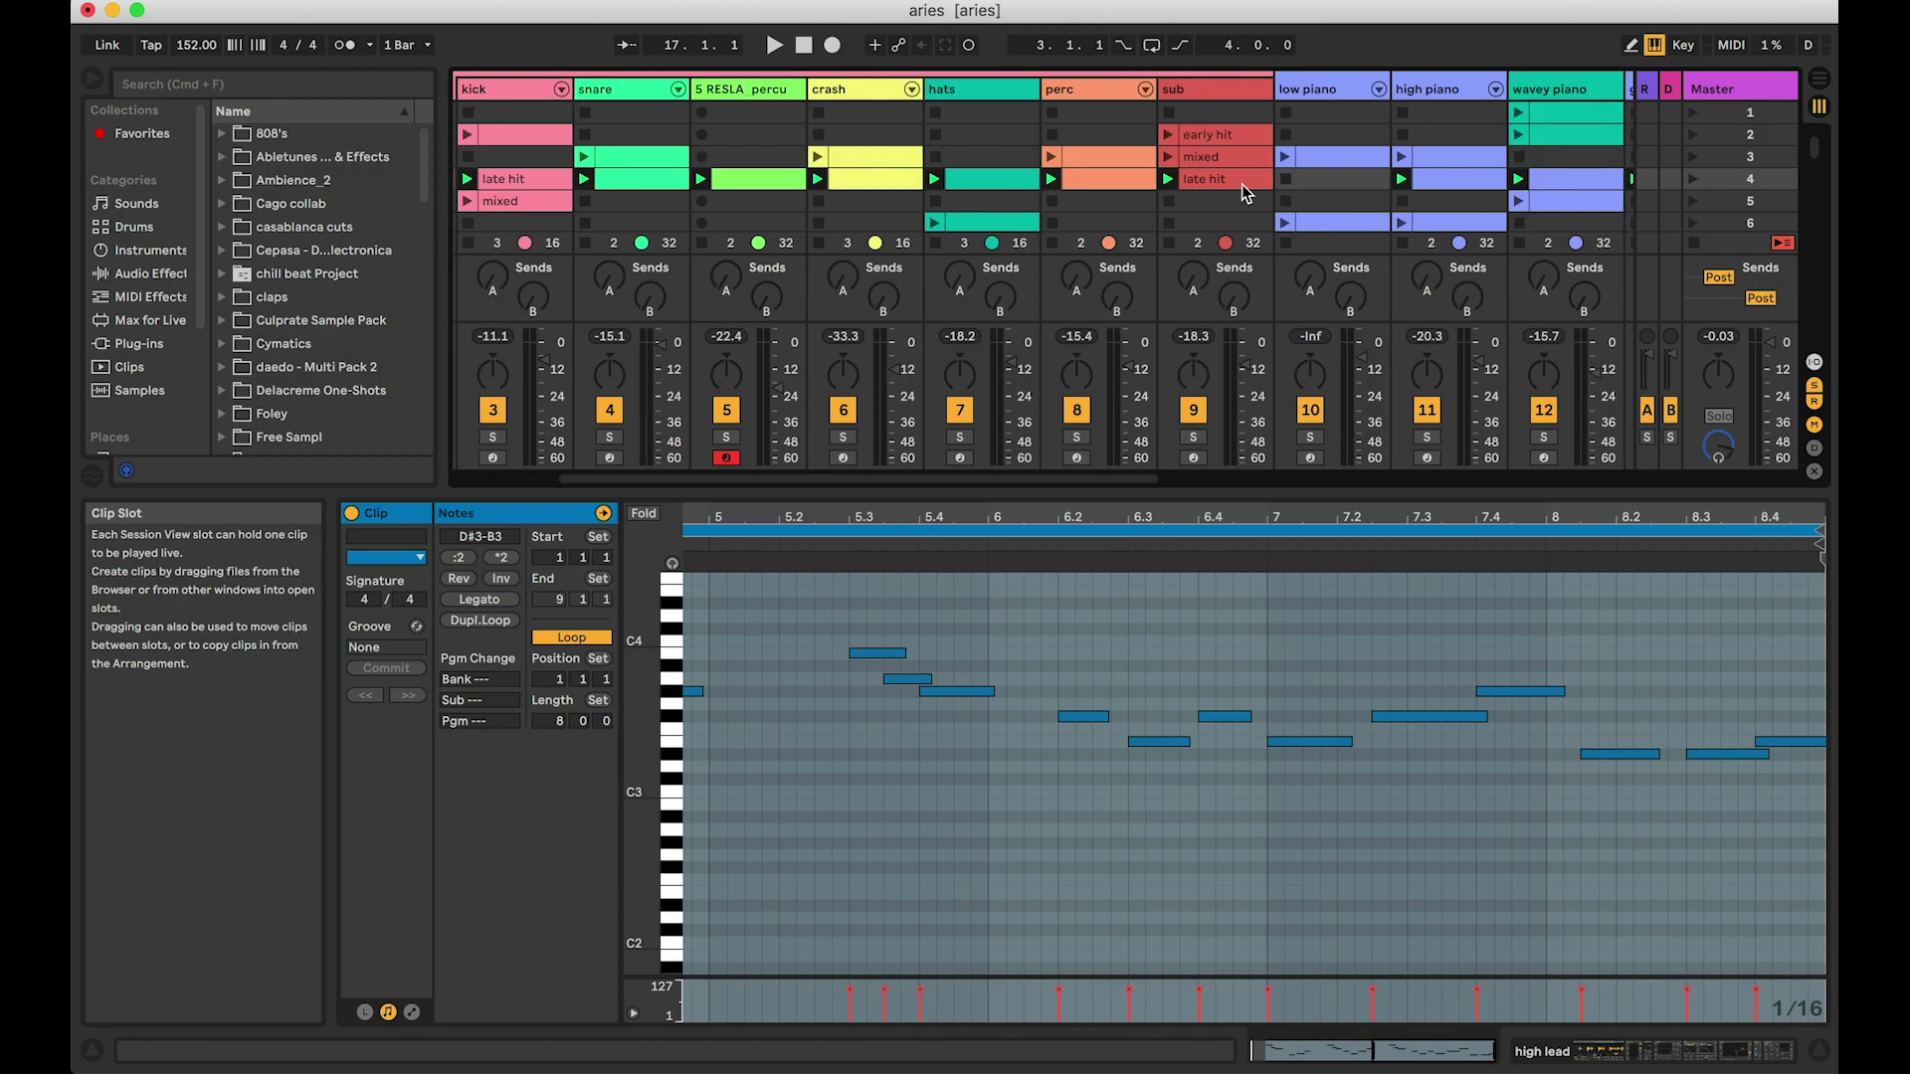
# Step: Switch to Arrangement View and play the full song from bar 1 while looking over its tracks
pyautogui.click(1820, 104)
pyautogui.scroll(-3, 824, 301)
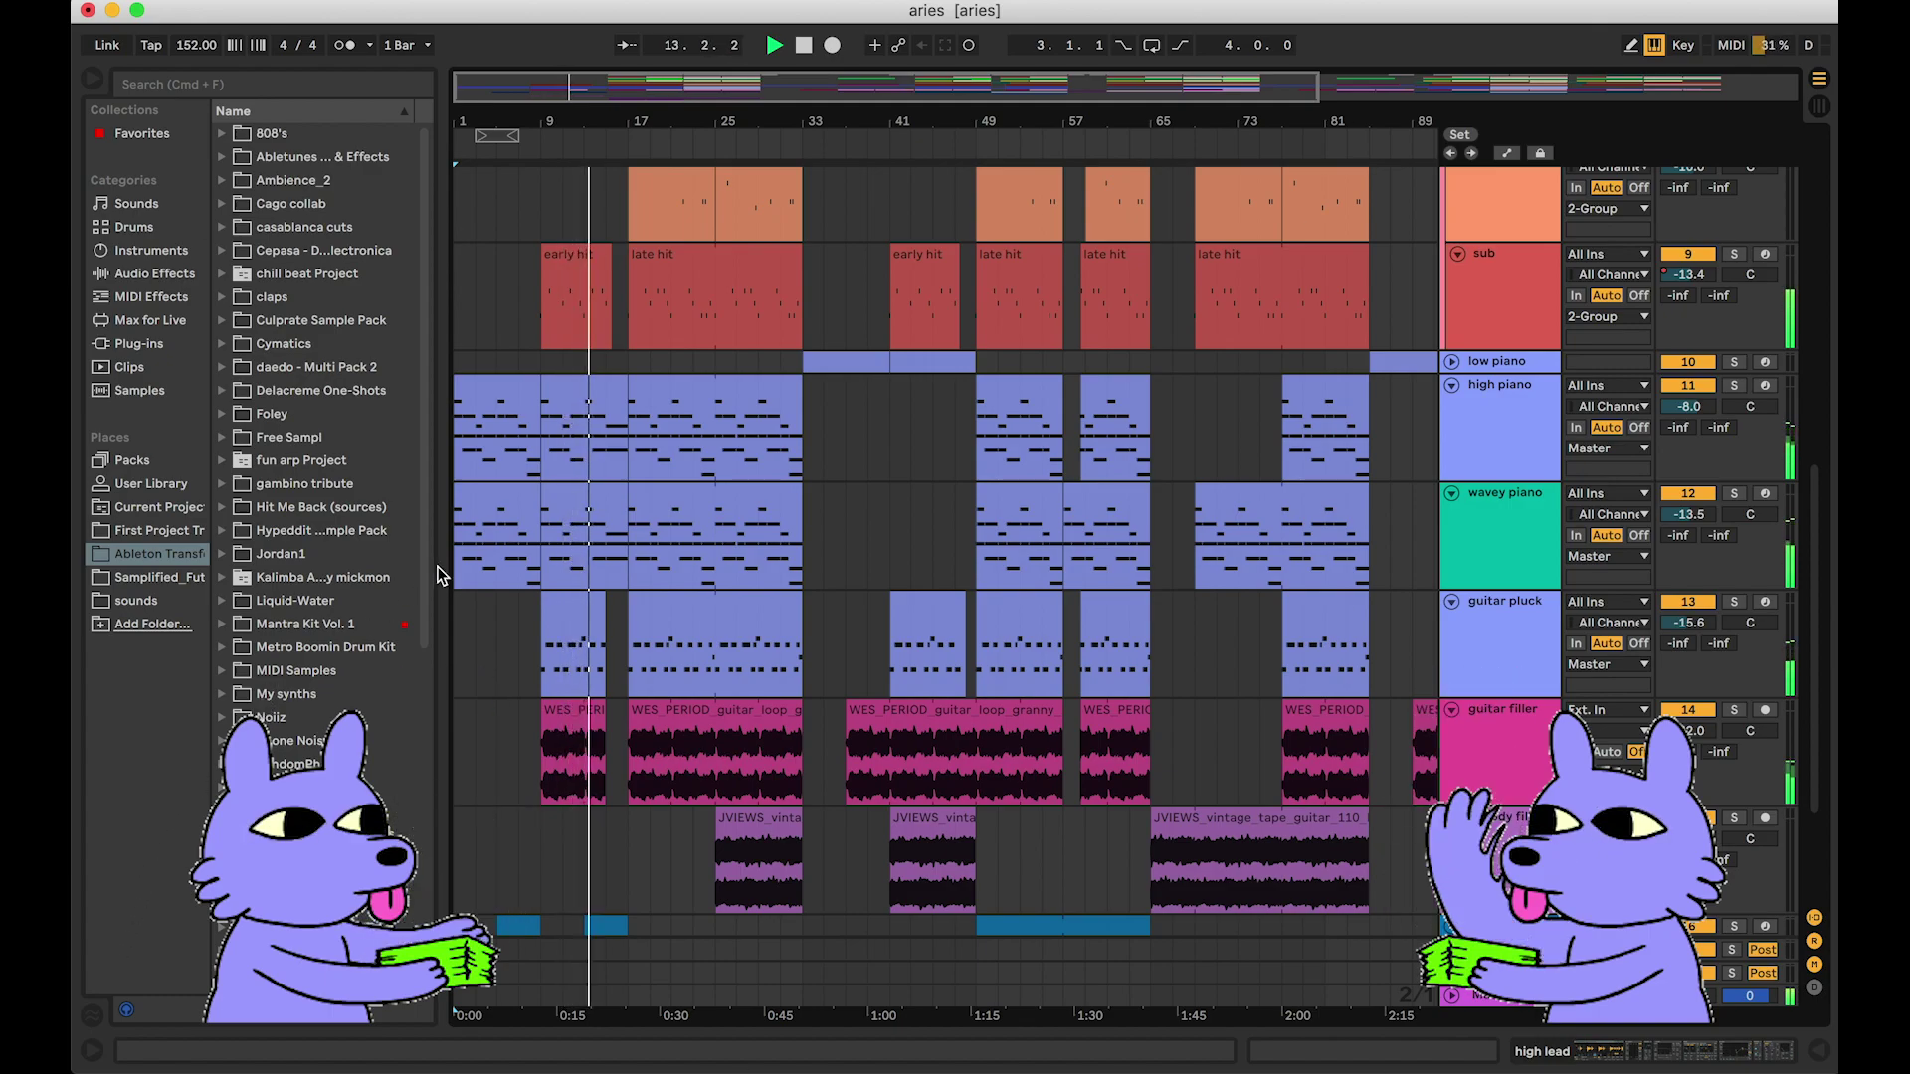
pyautogui.scroll(10, 534, 295)
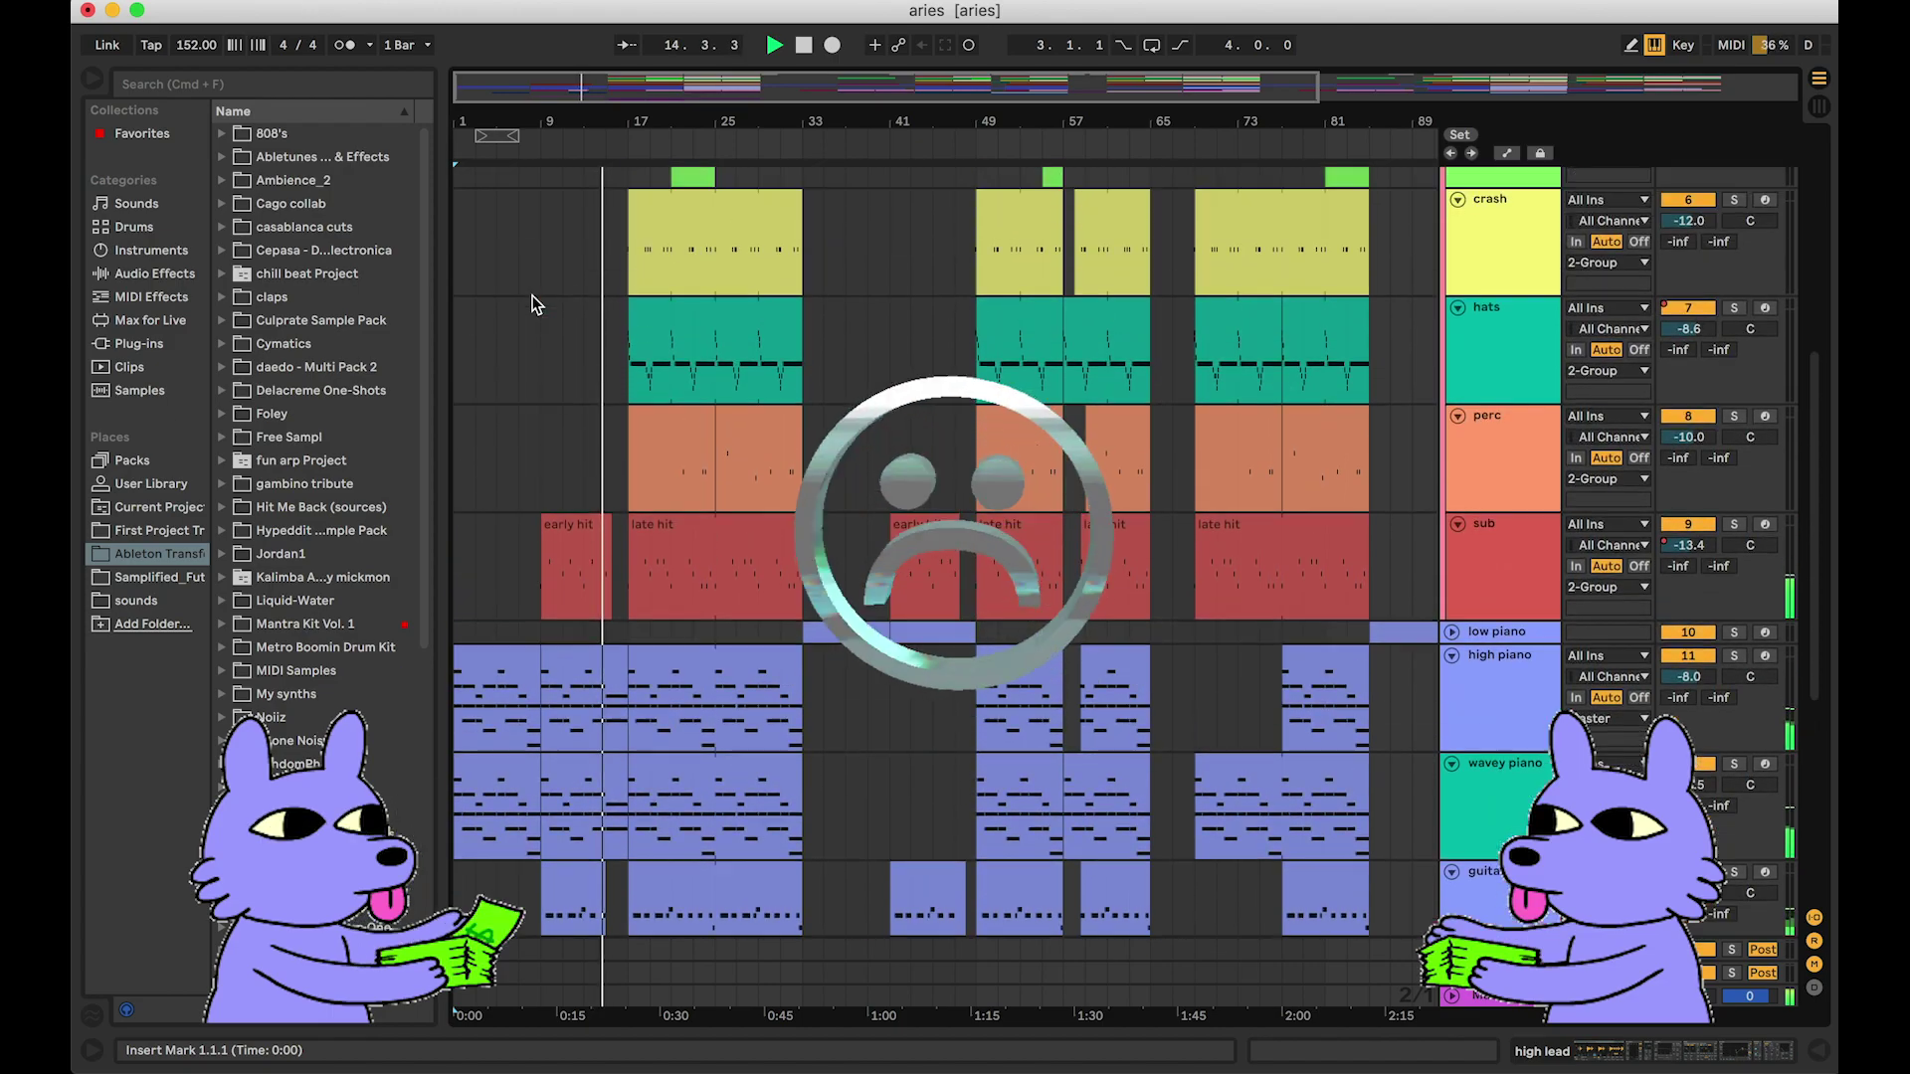
# Step: Unfold the low lead and high lead tracks in the arrangement to show their clips' notes during playback
pyautogui.scroll(6, 533, 298)
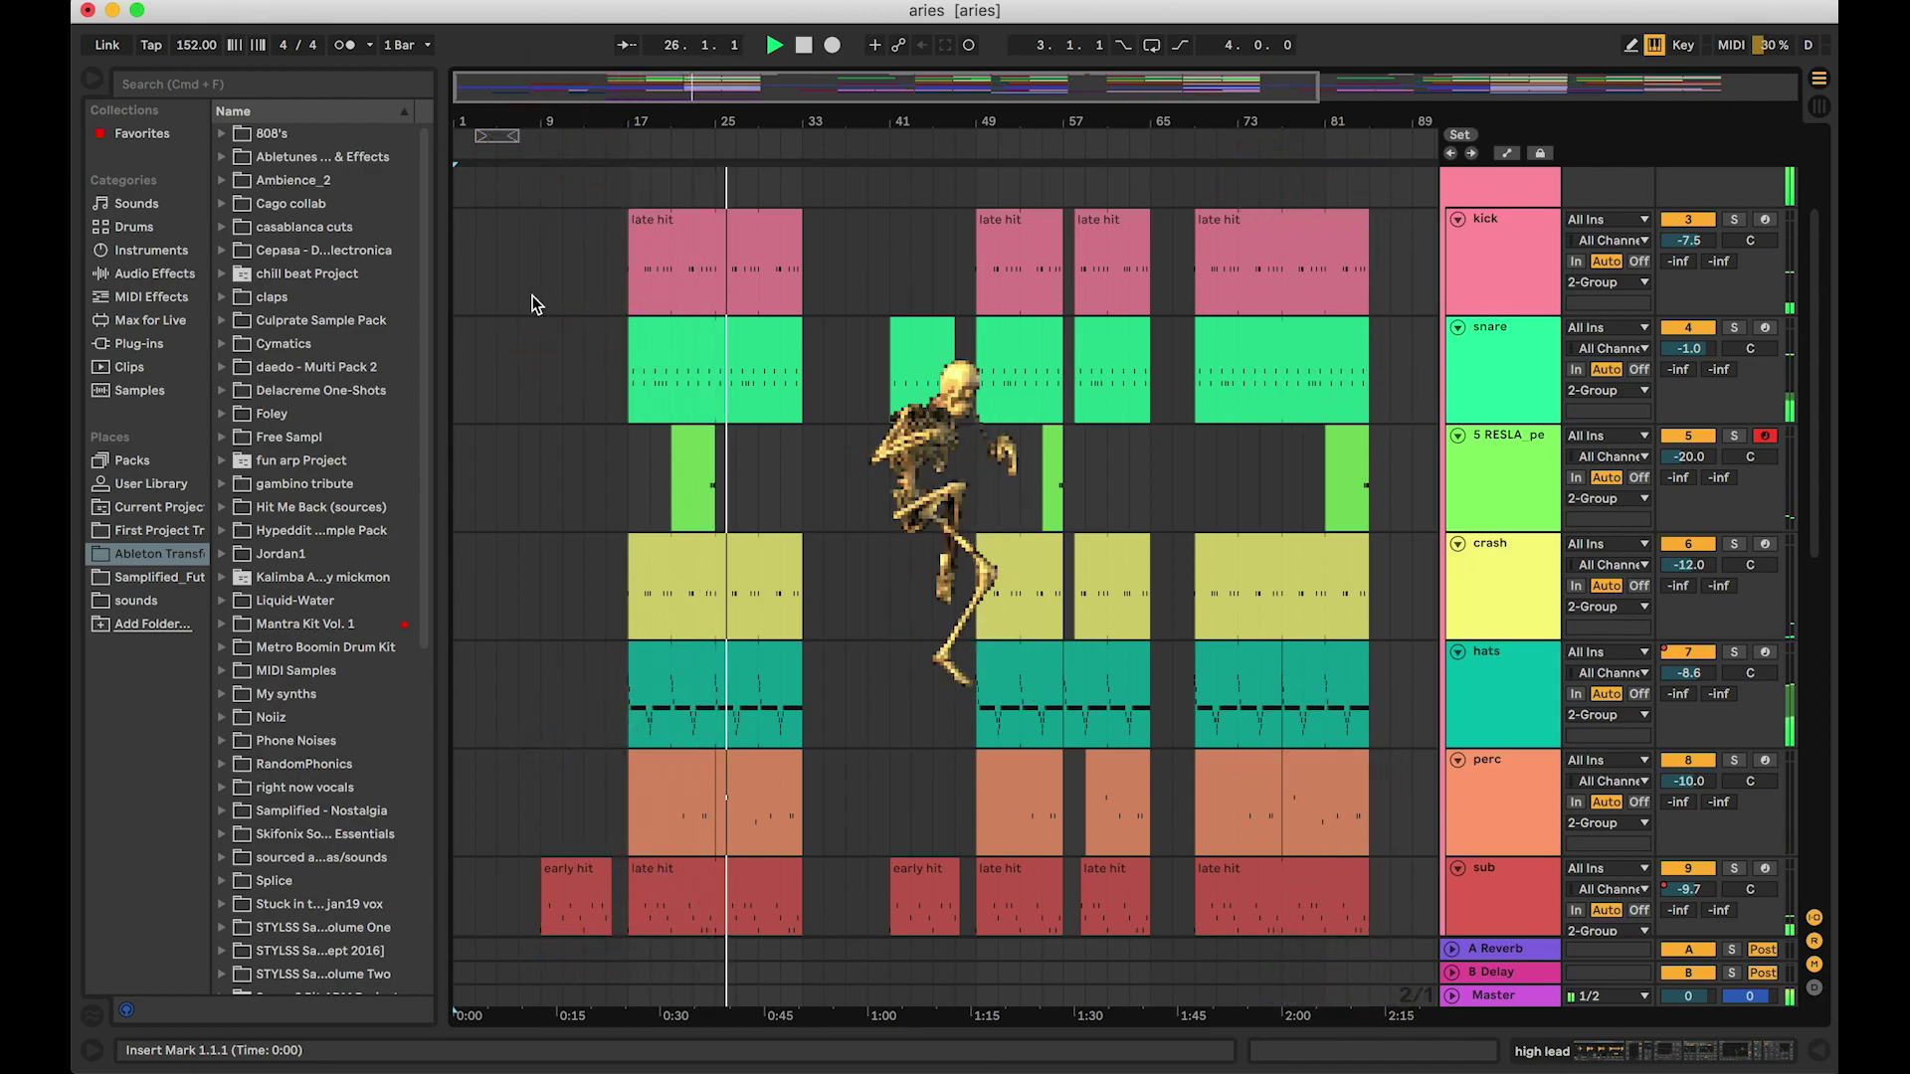
pyautogui.scroll(-5, 533, 303)
pyautogui.scroll(-9, 533, 303)
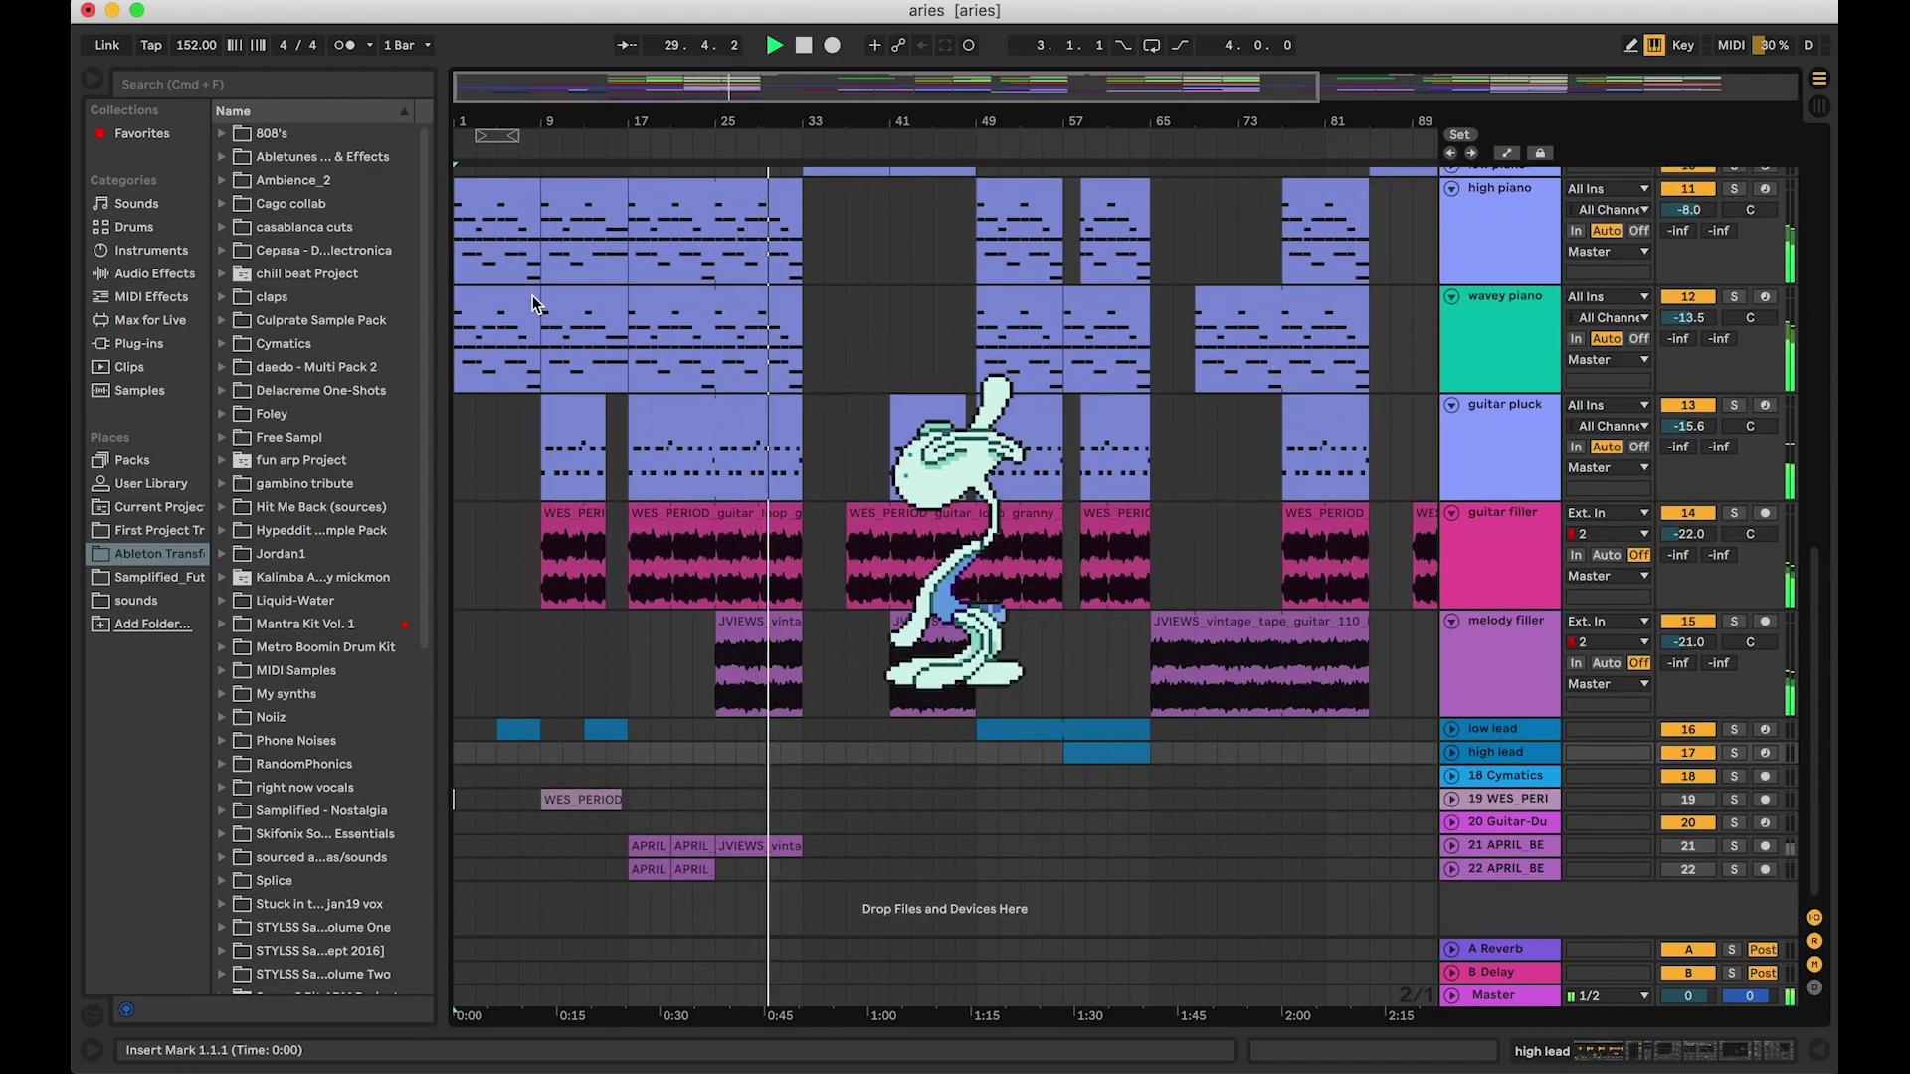
pyautogui.click(1452, 729)
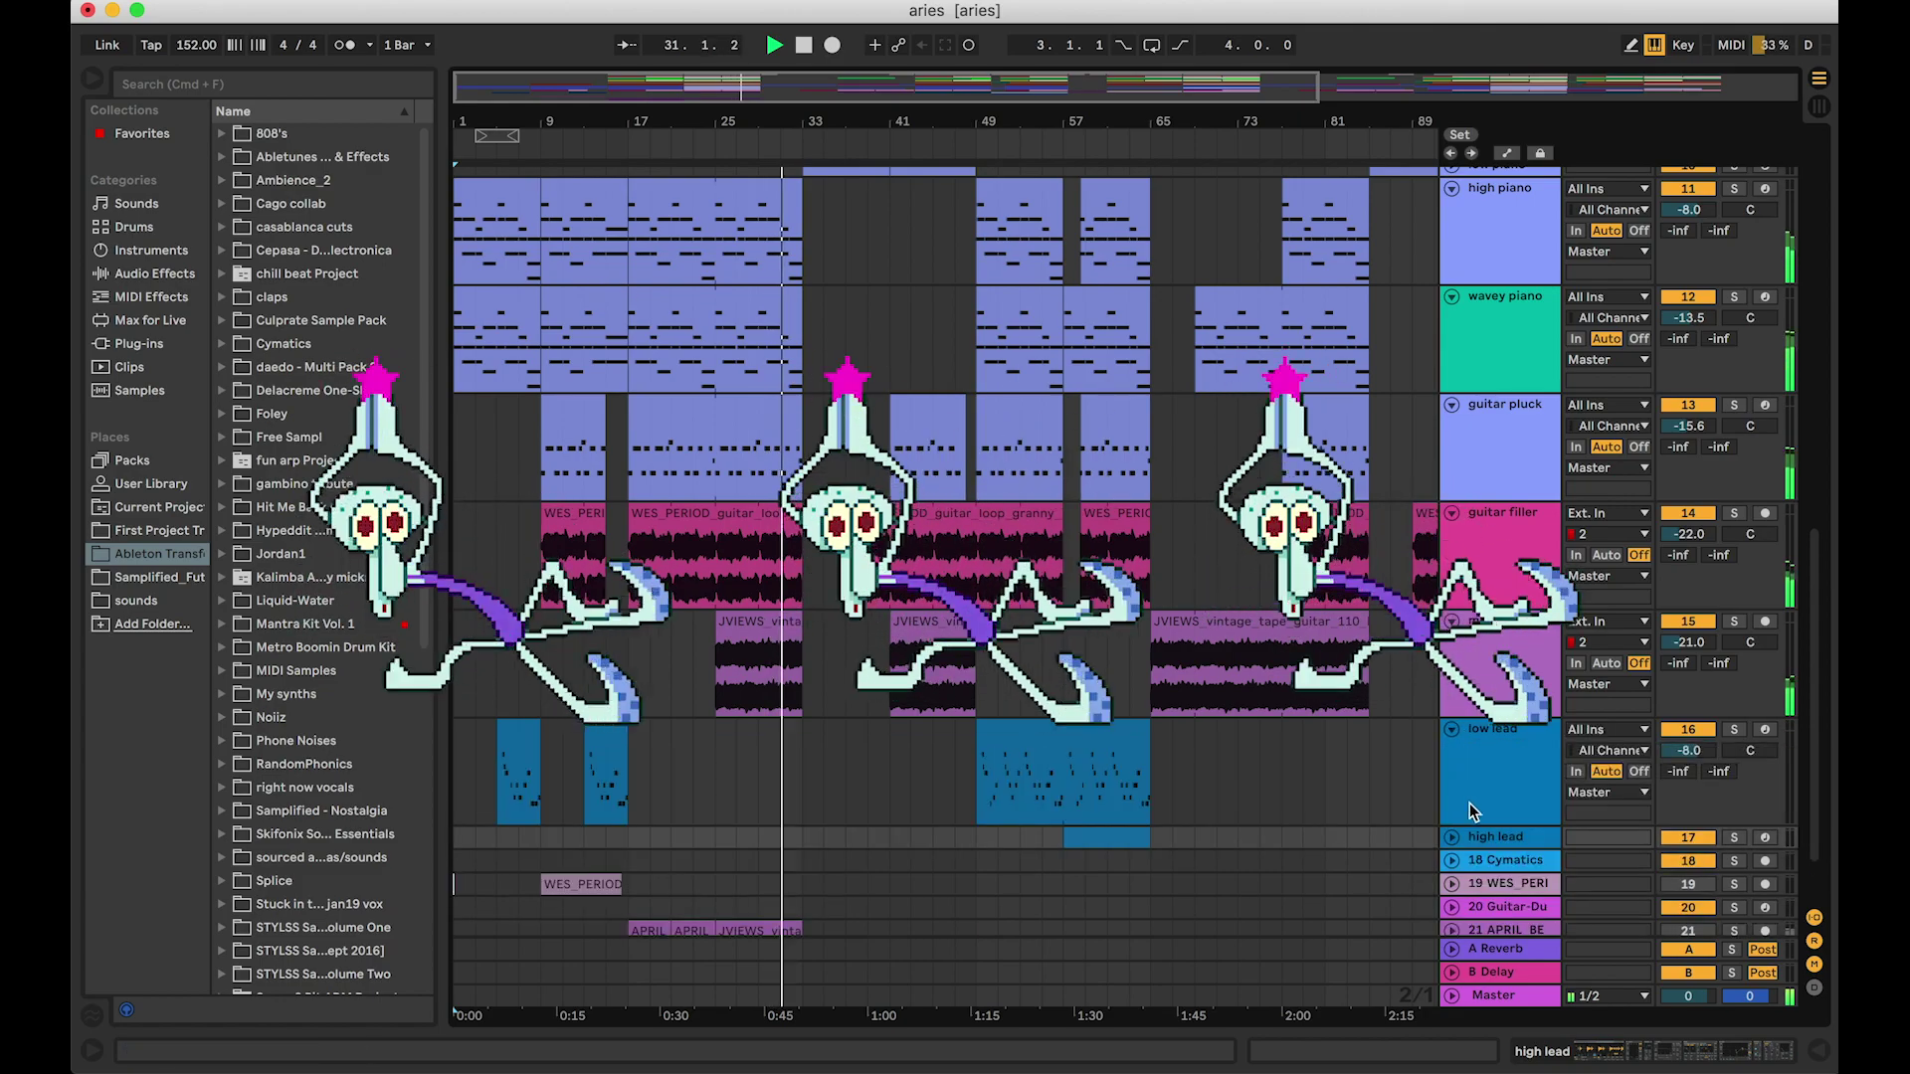
pyautogui.click(1452, 838)
pyautogui.scroll(-2, 1321, 733)
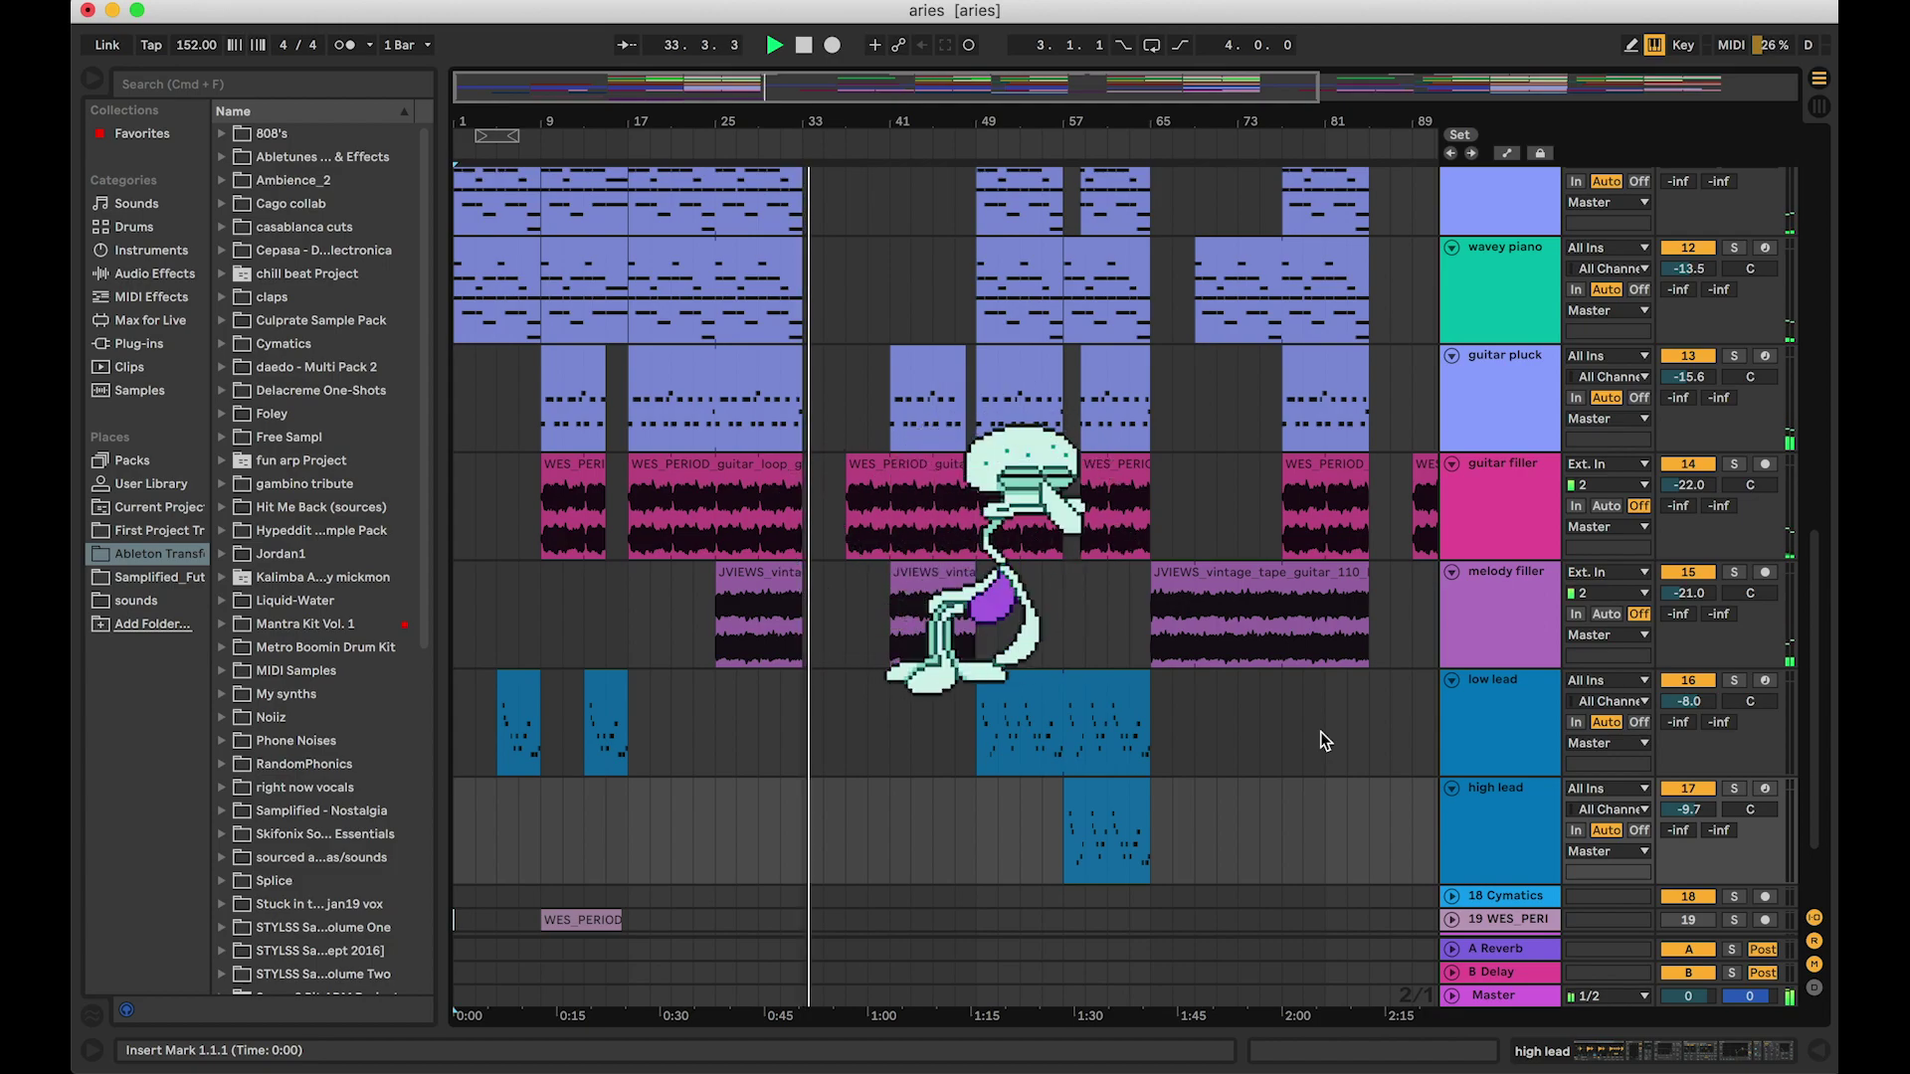
# Step: Examine how the drum, sub, piano, guitar and lead clips are laid out from bar 33 to bar 64 as the song plays
pyautogui.scroll(5, 1321, 740)
pyautogui.scroll(3, 1321, 740)
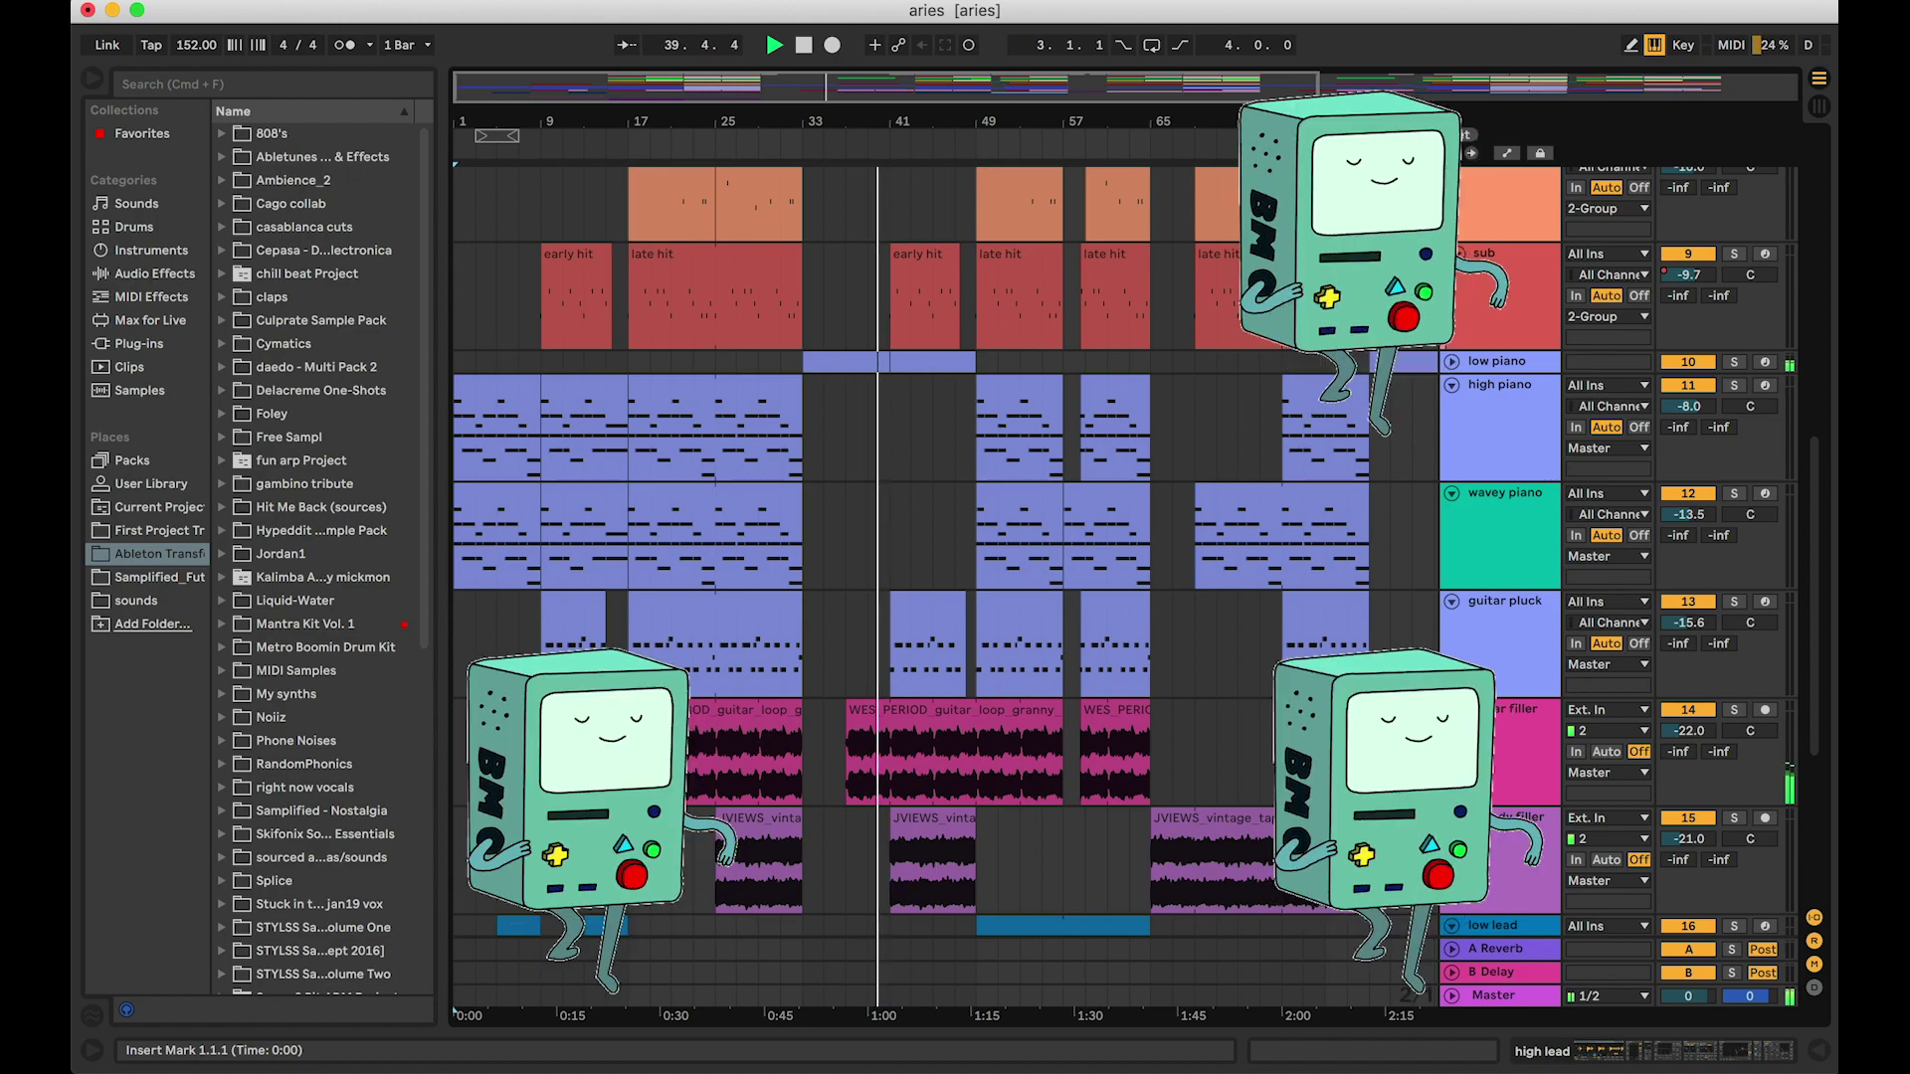
pyautogui.scroll(3, 945, 547)
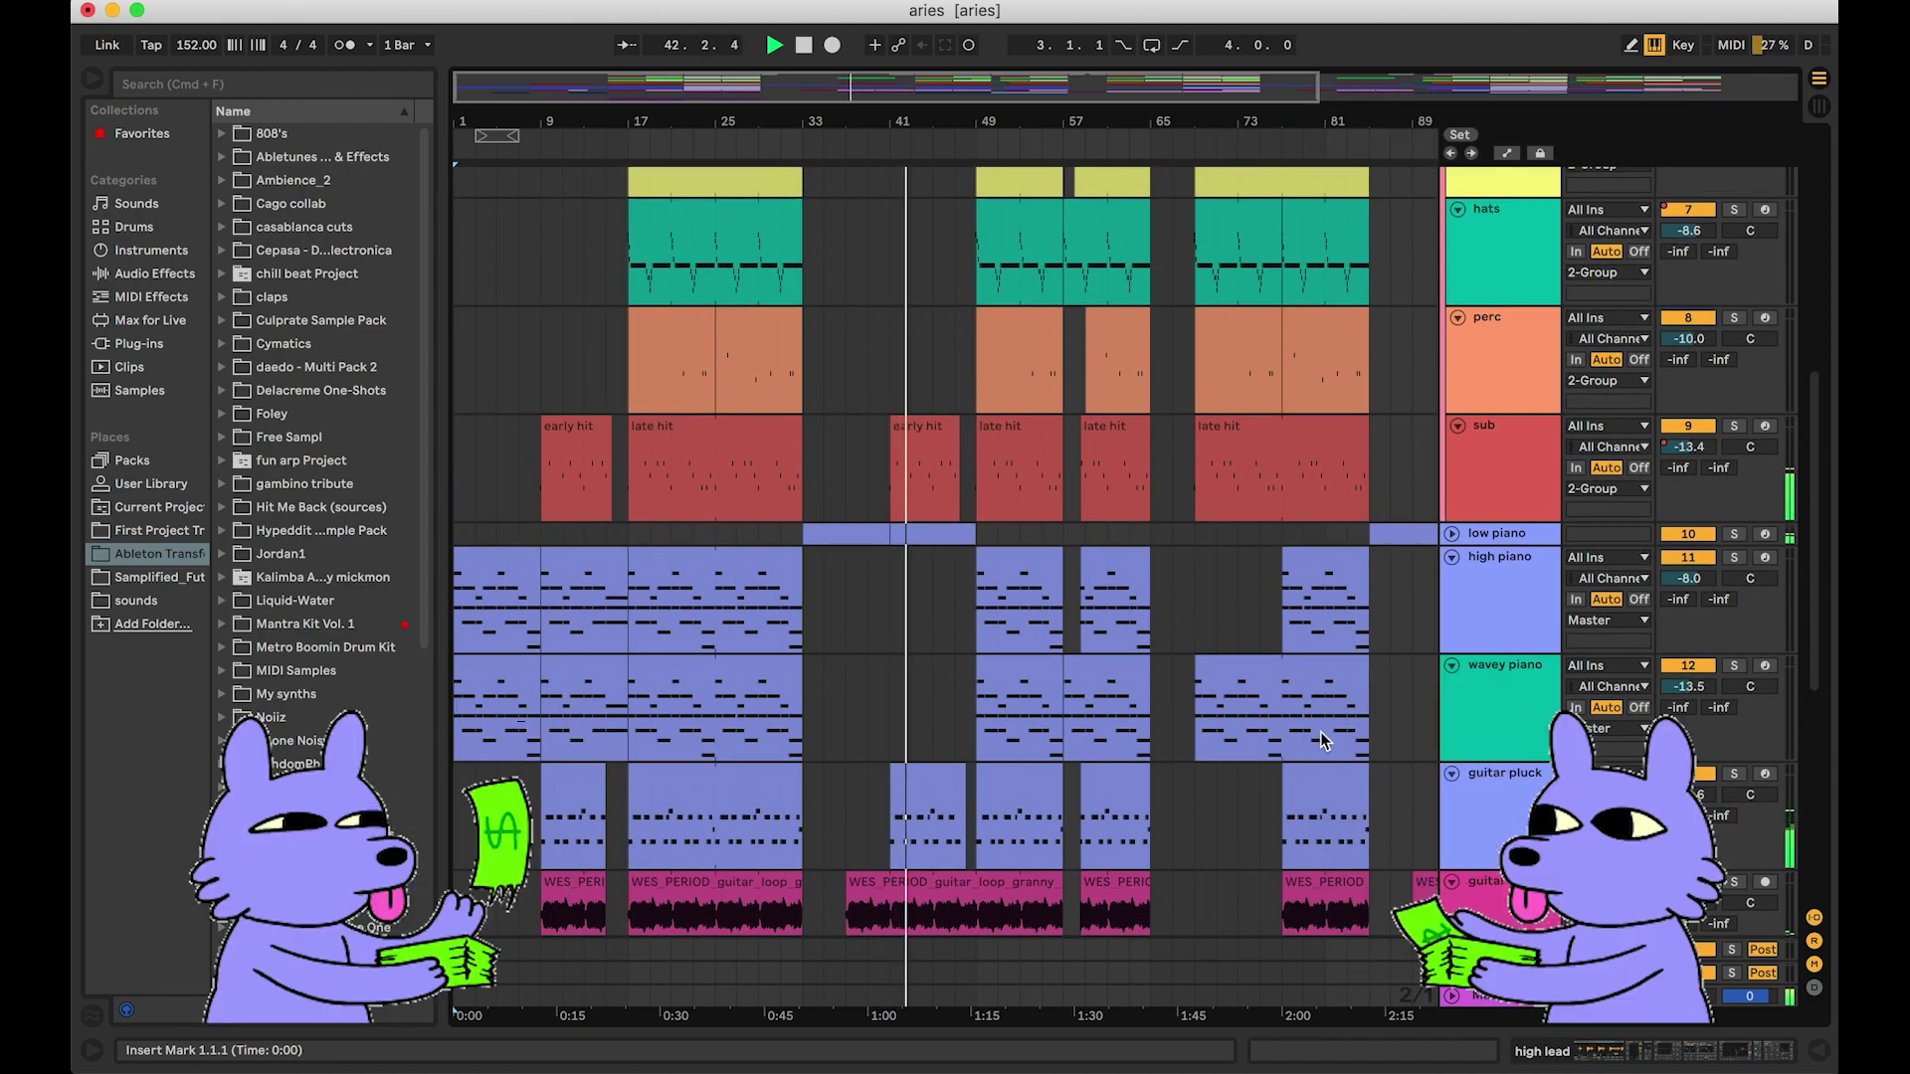
pyautogui.scroll(5, 1321, 732)
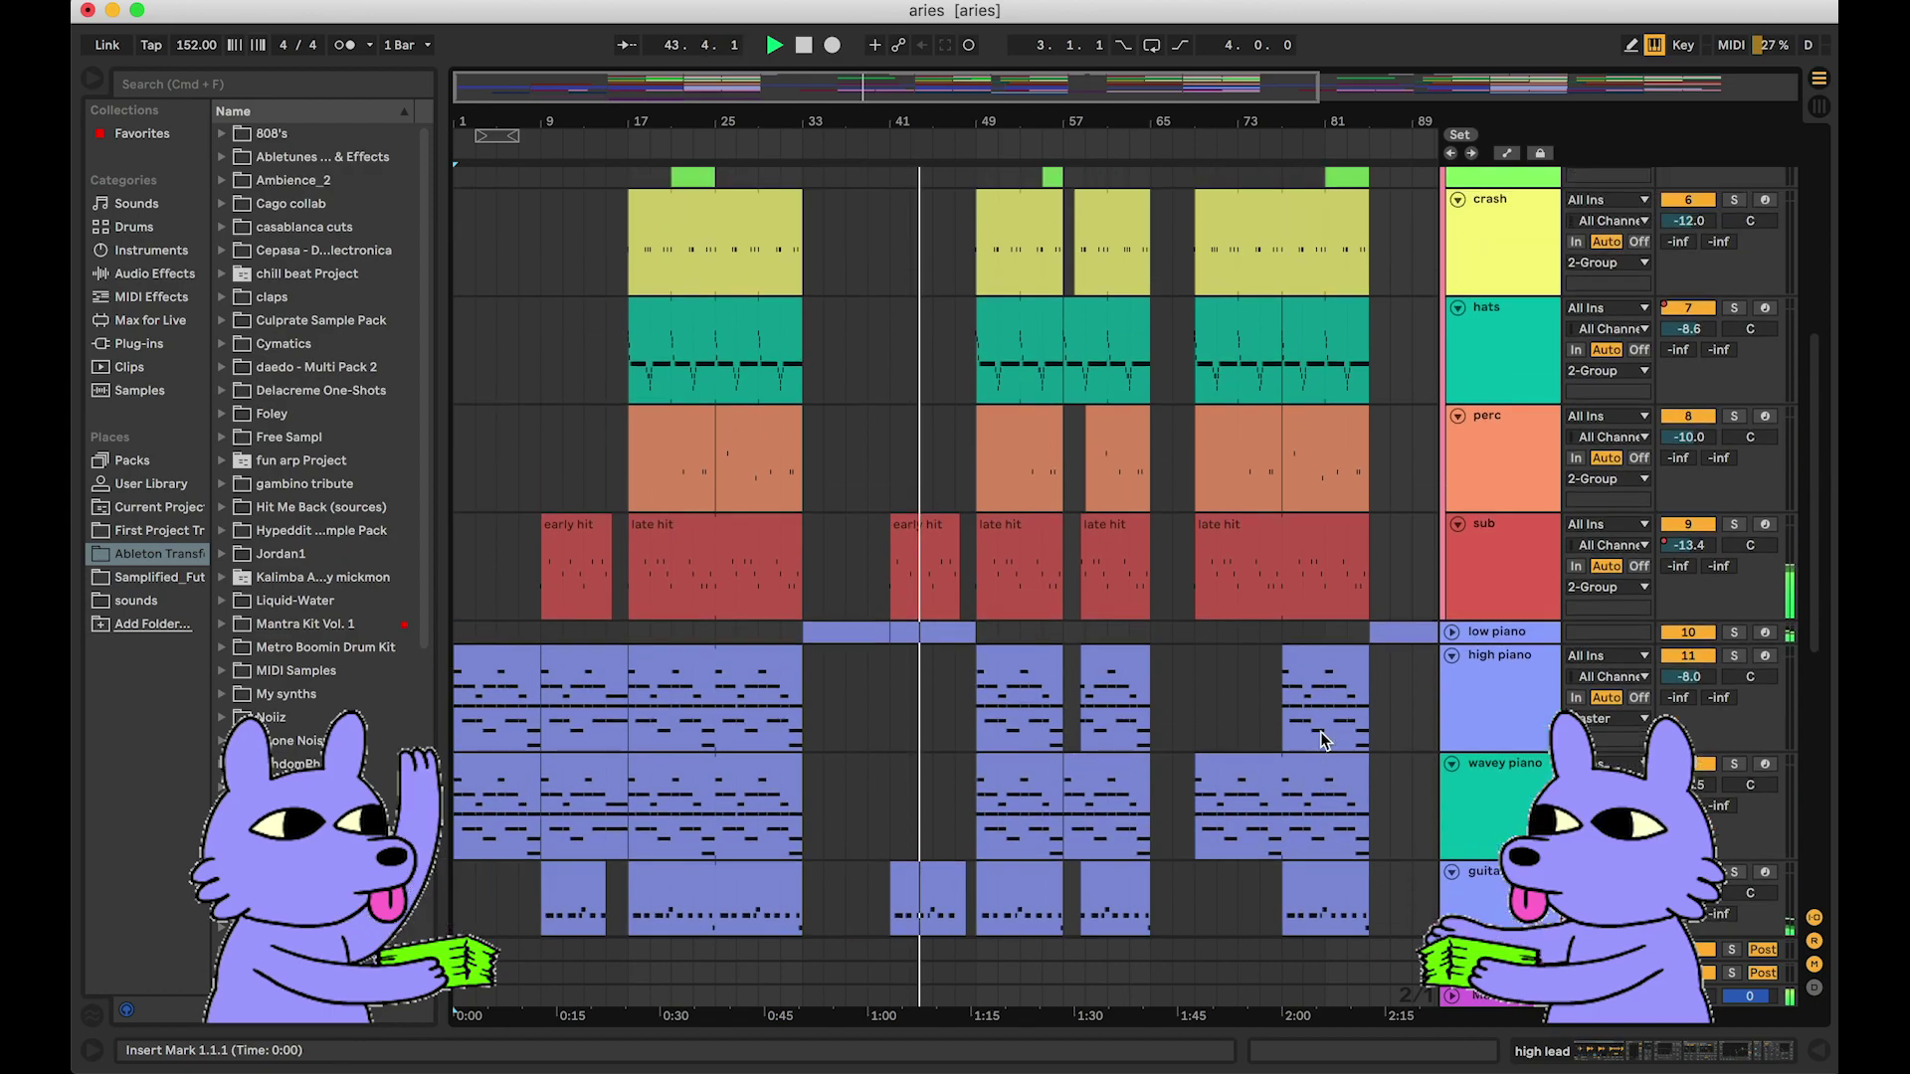
pyautogui.scroll(4, 1321, 731)
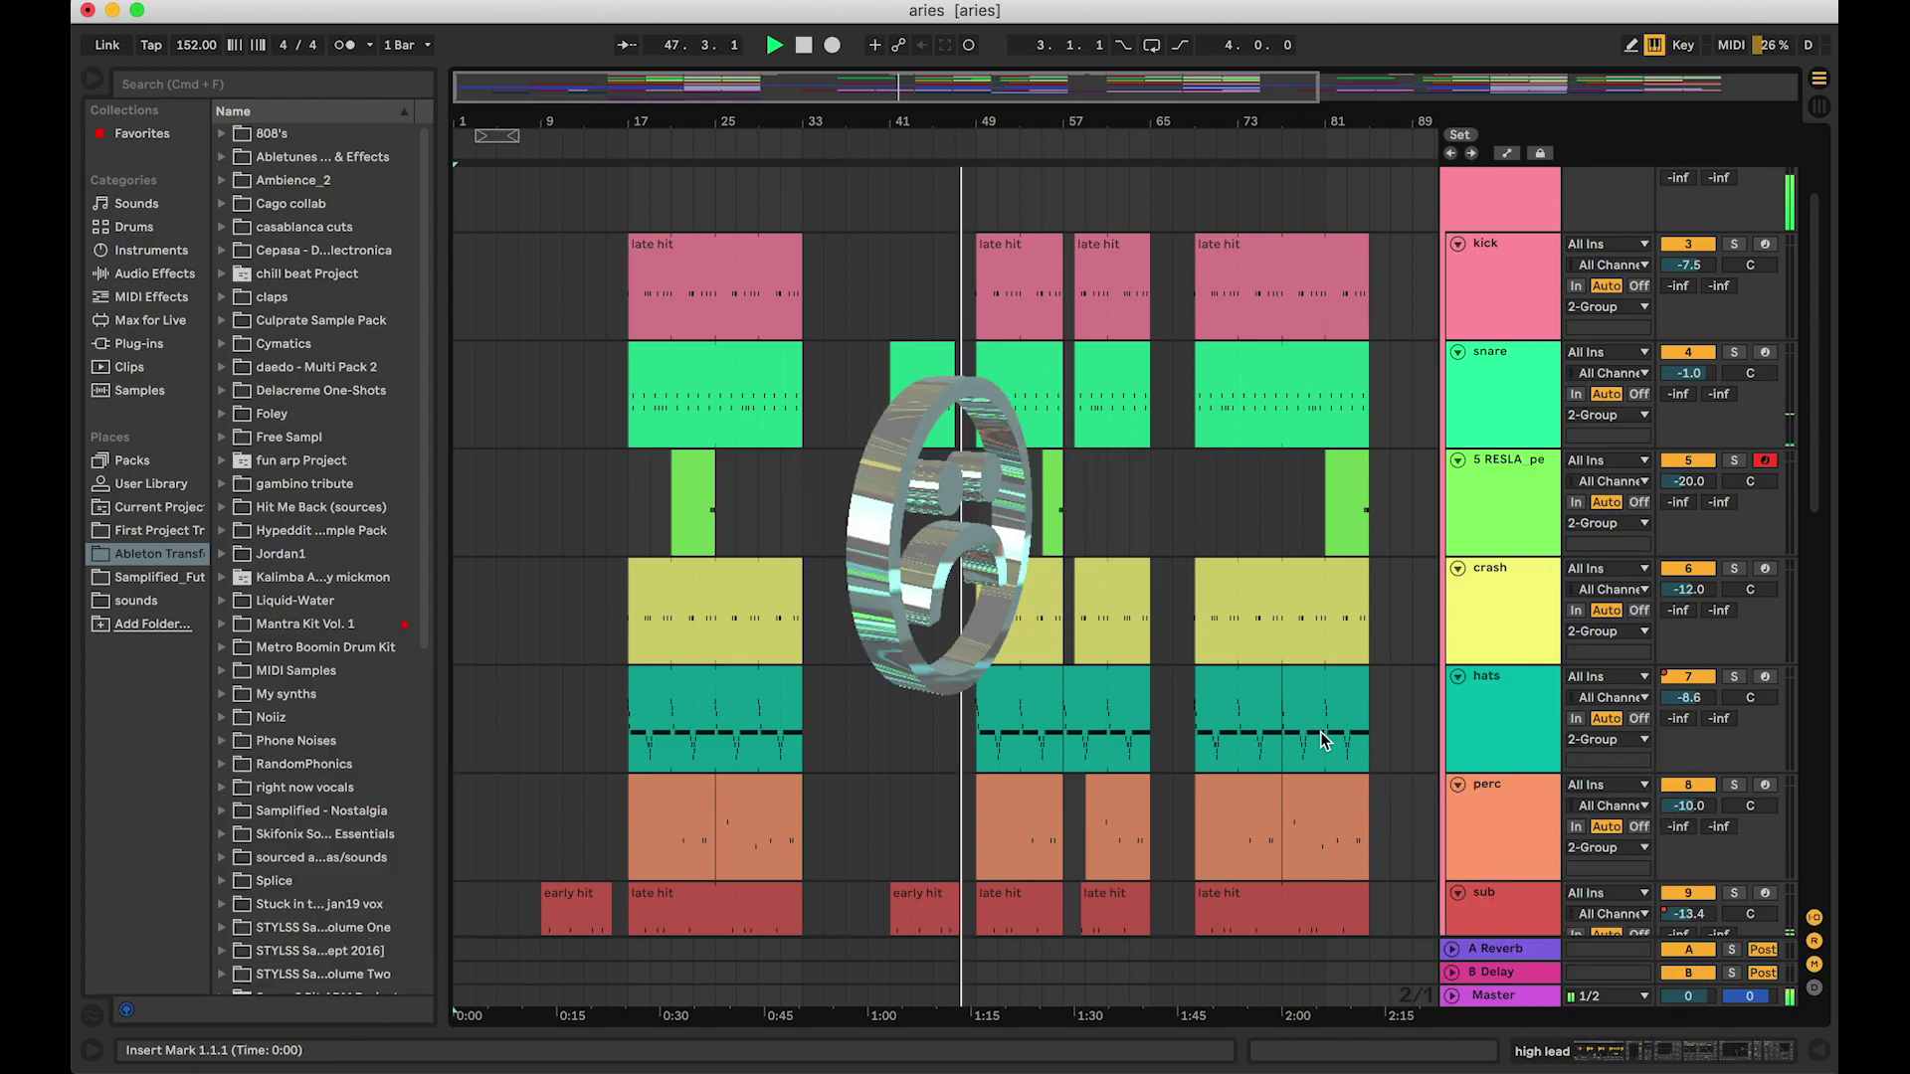
pyautogui.scroll(3, 1321, 731)
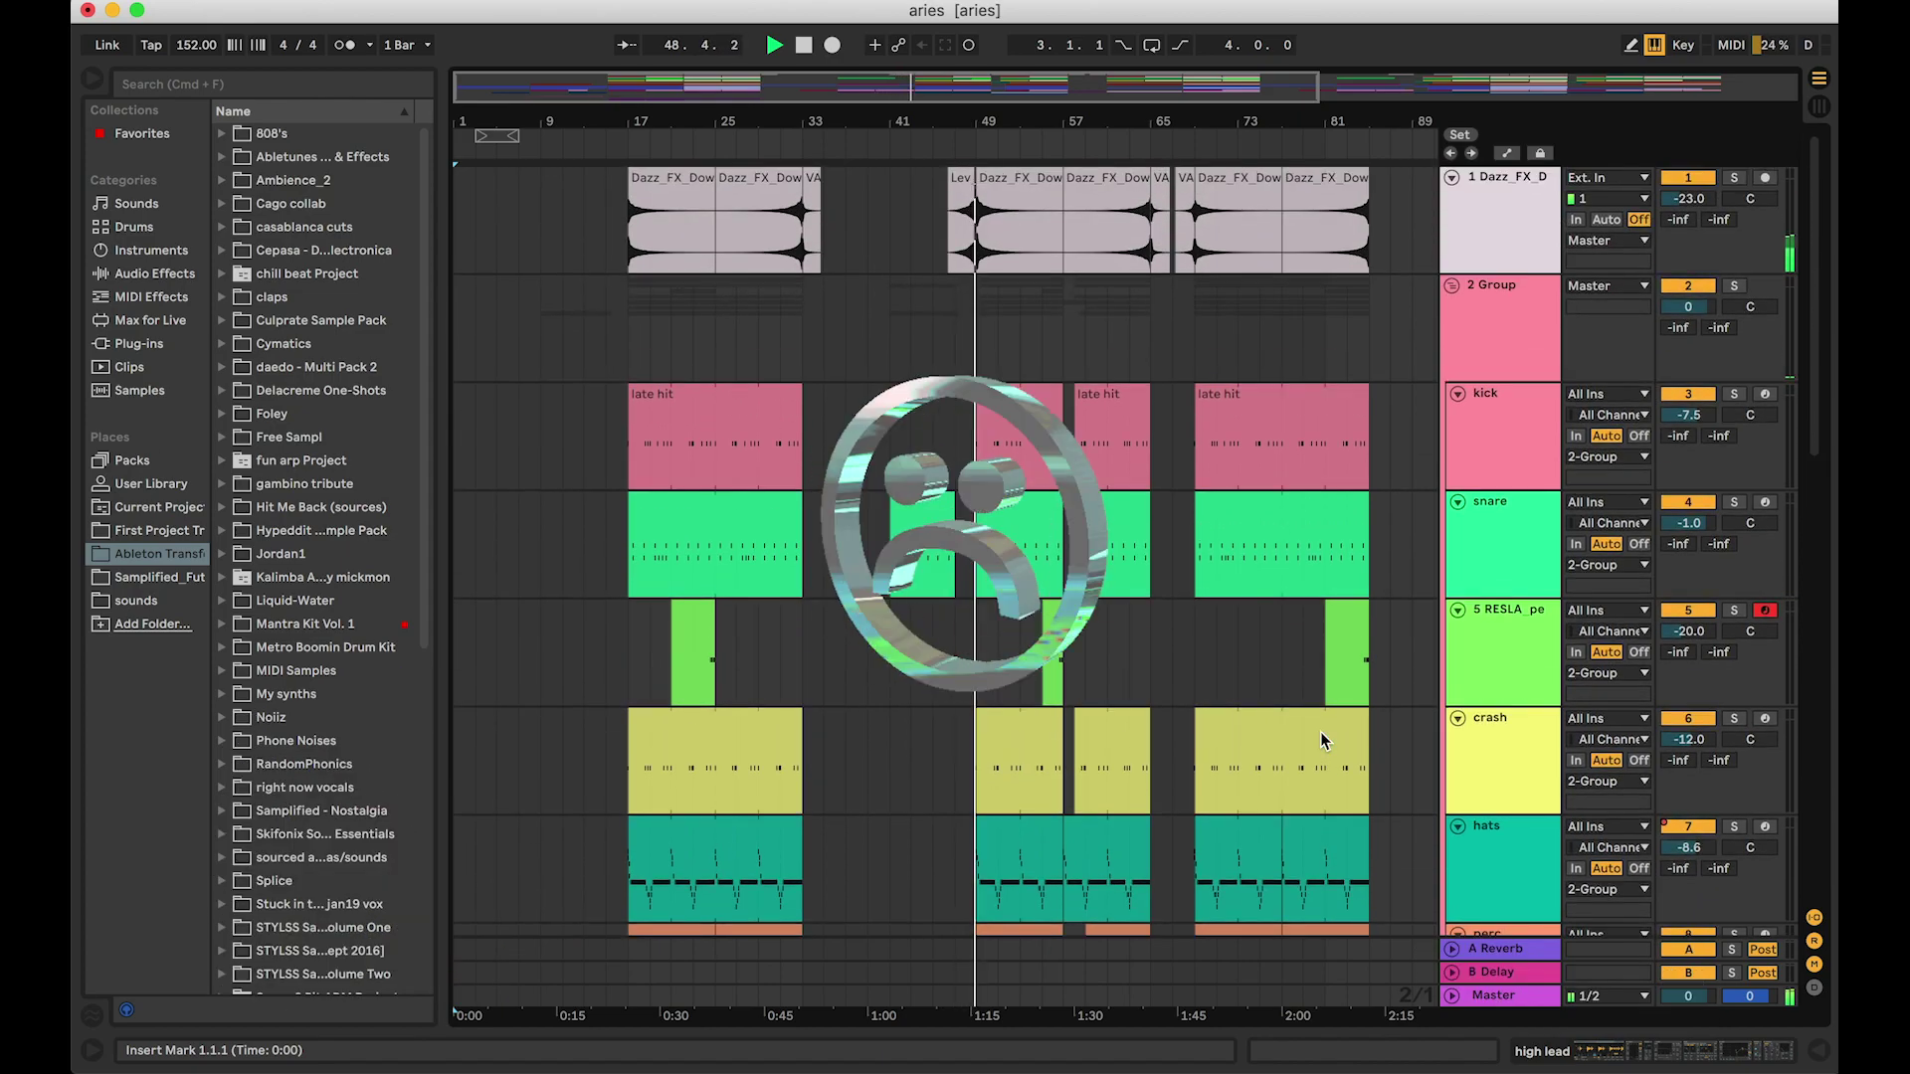
pyautogui.scroll(-10, 1321, 731)
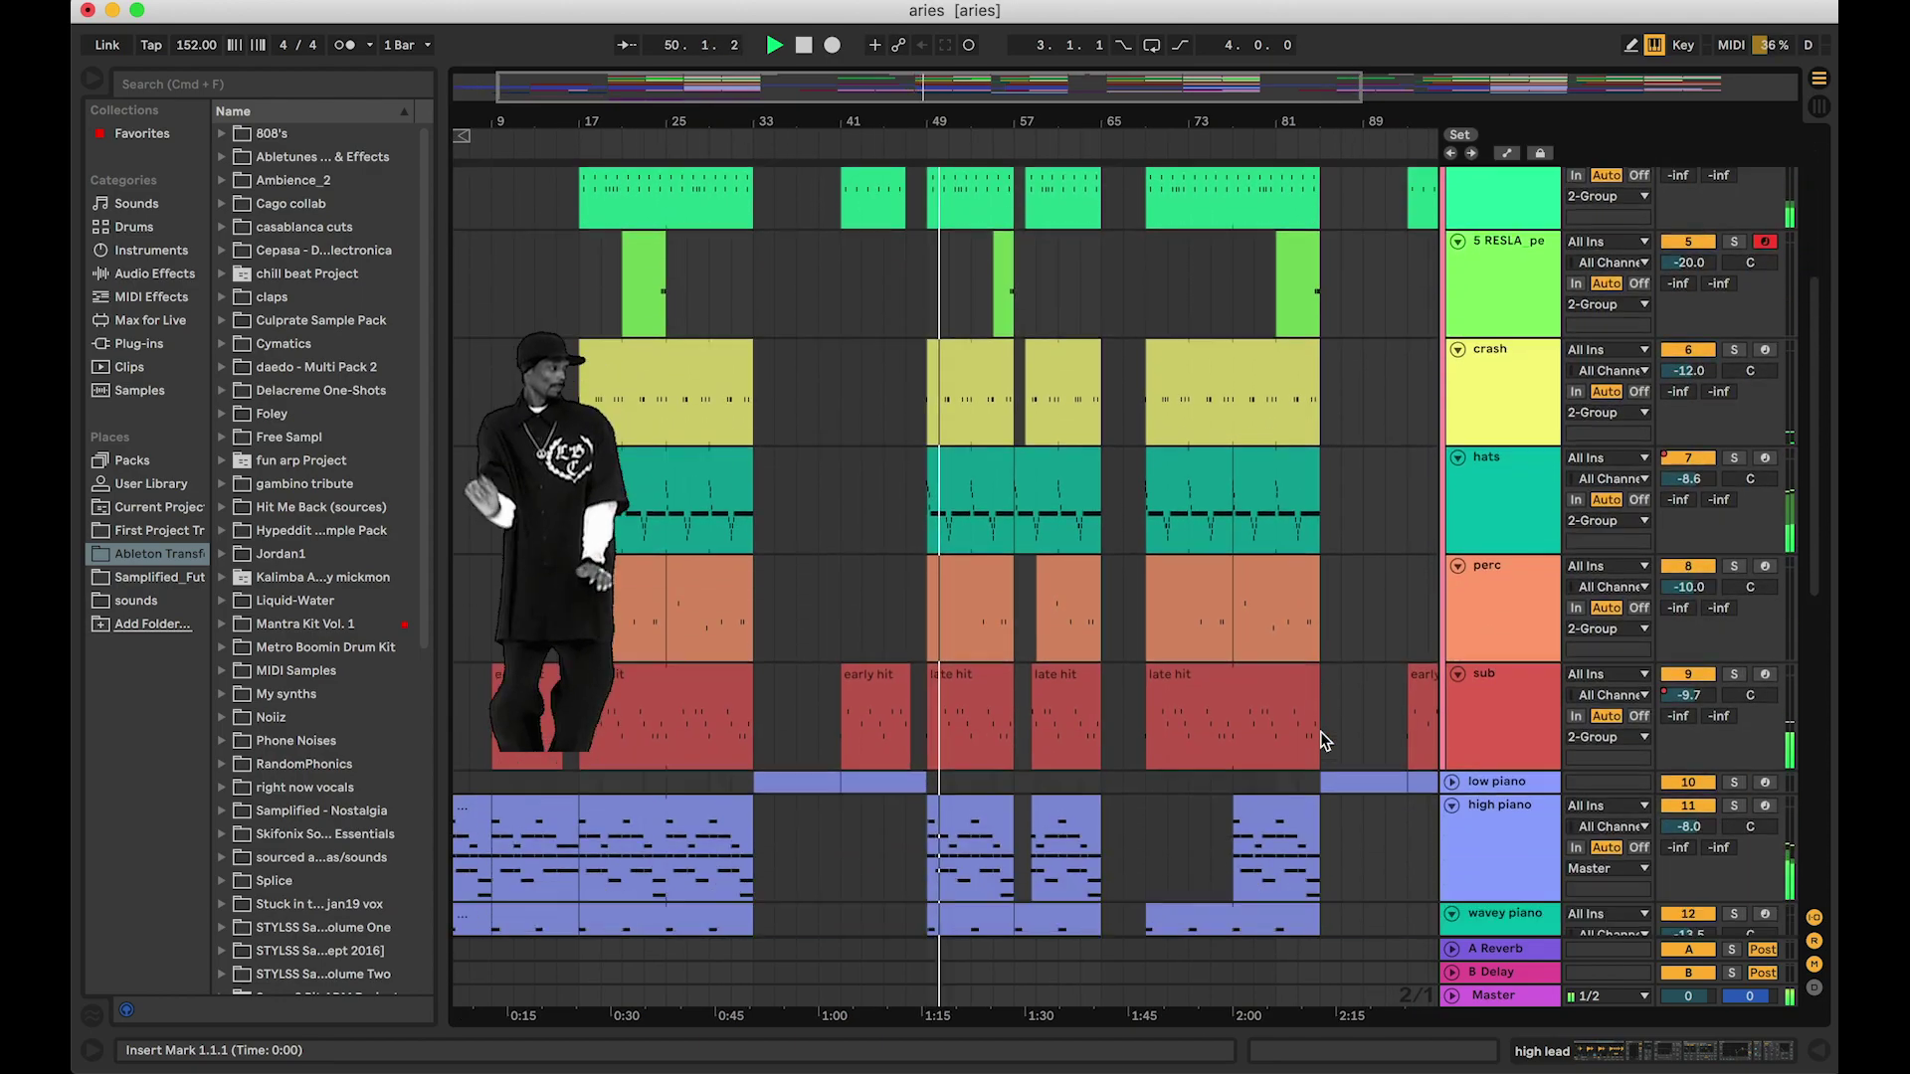
pyautogui.scroll(-10, 1321, 741)
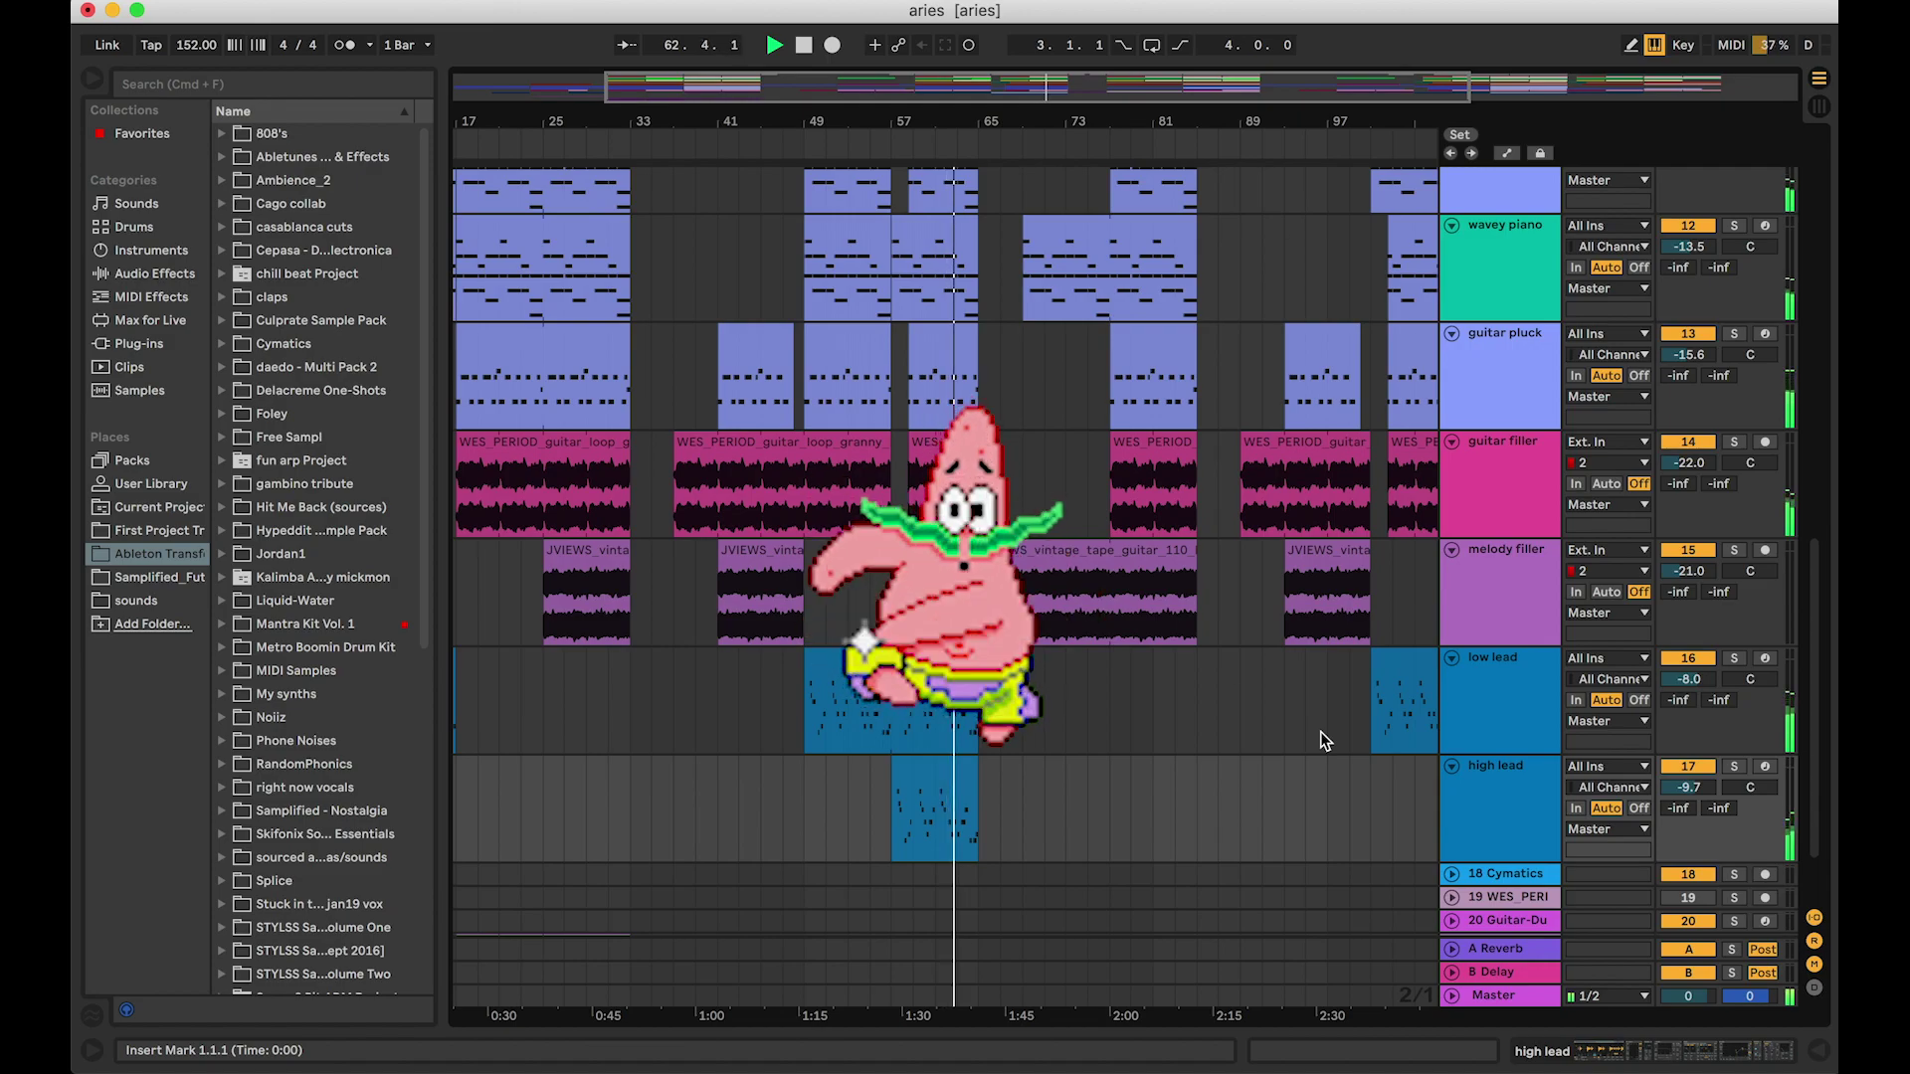
pyautogui.scroll(10, 1321, 731)
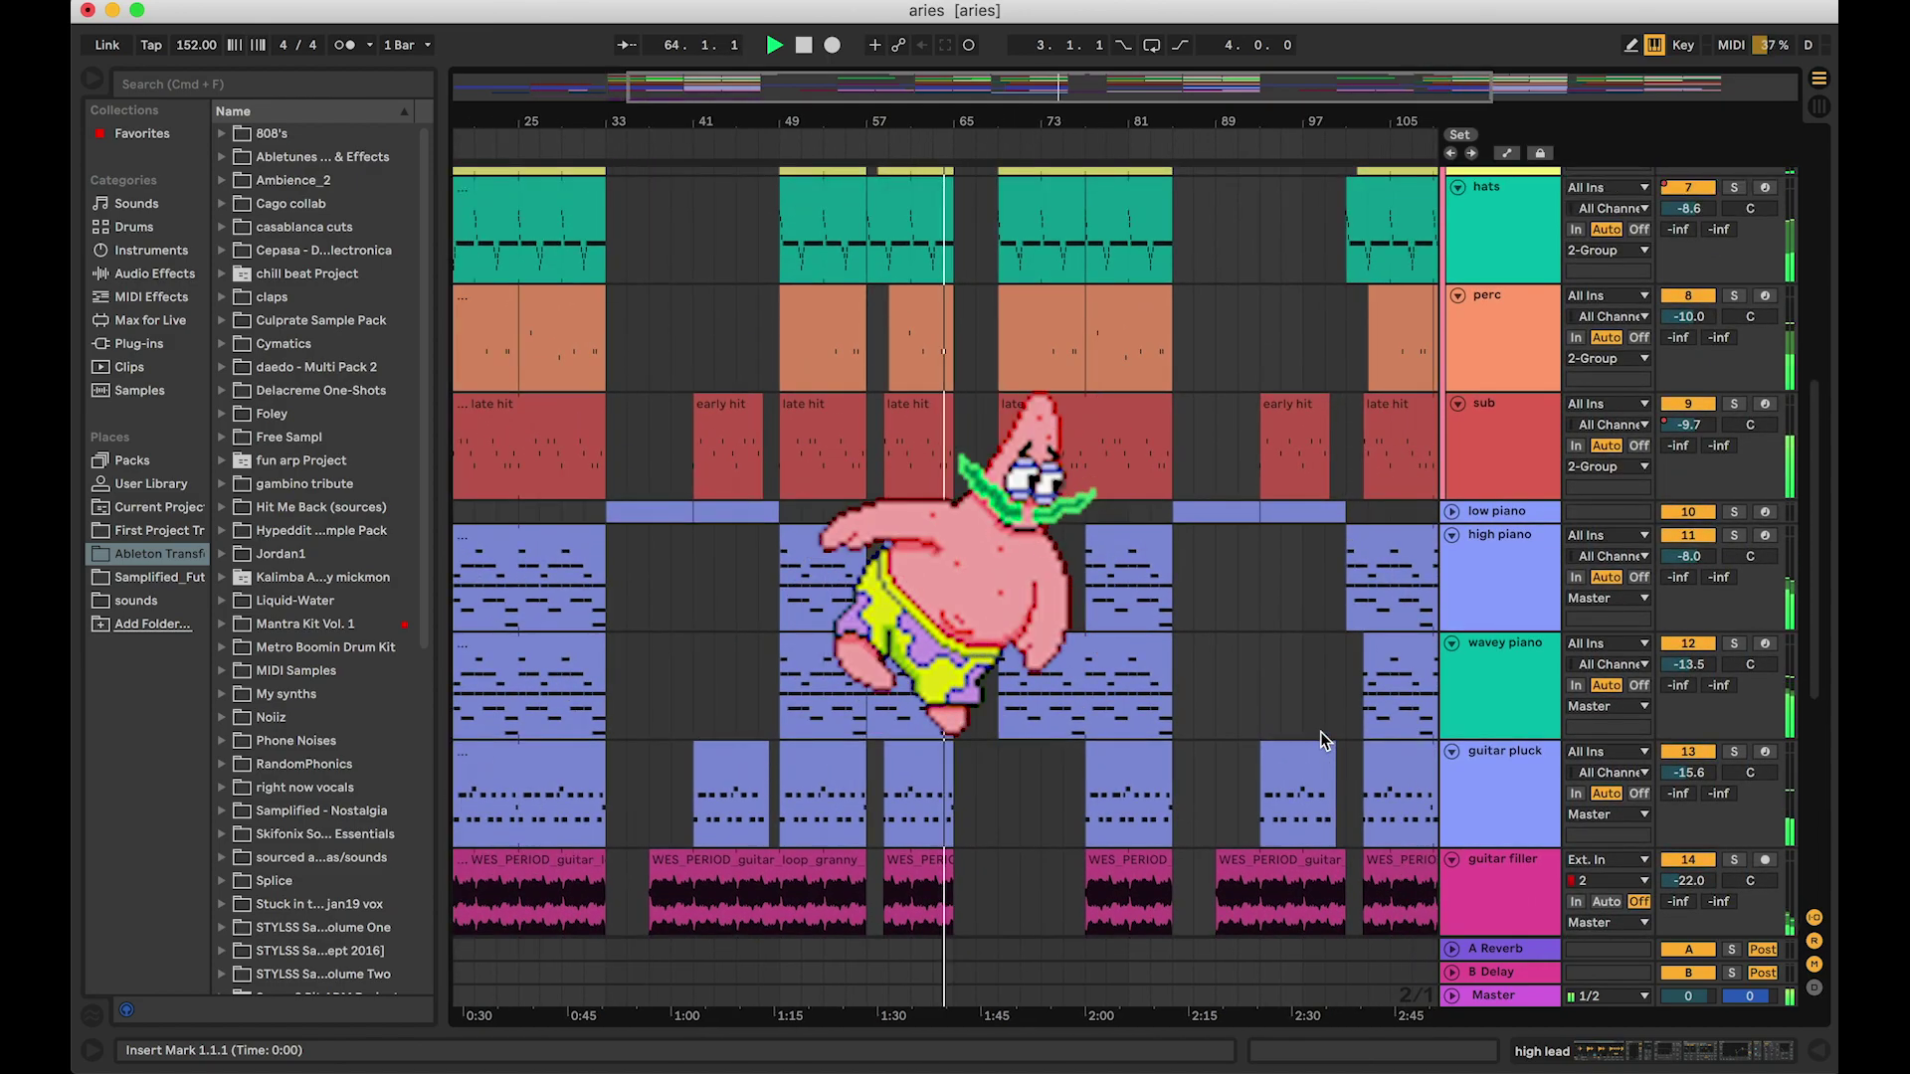